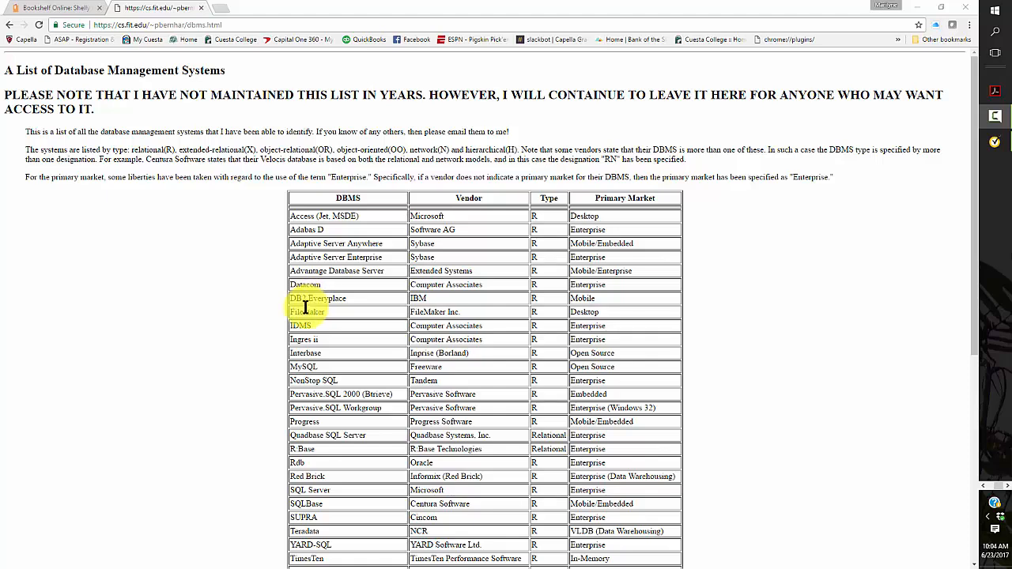
# - Look through the table of database management systems, checking their vendors, types and primary markets
pyautogui.moveTo(305, 311); pyautogui.dragTo(473, 317)
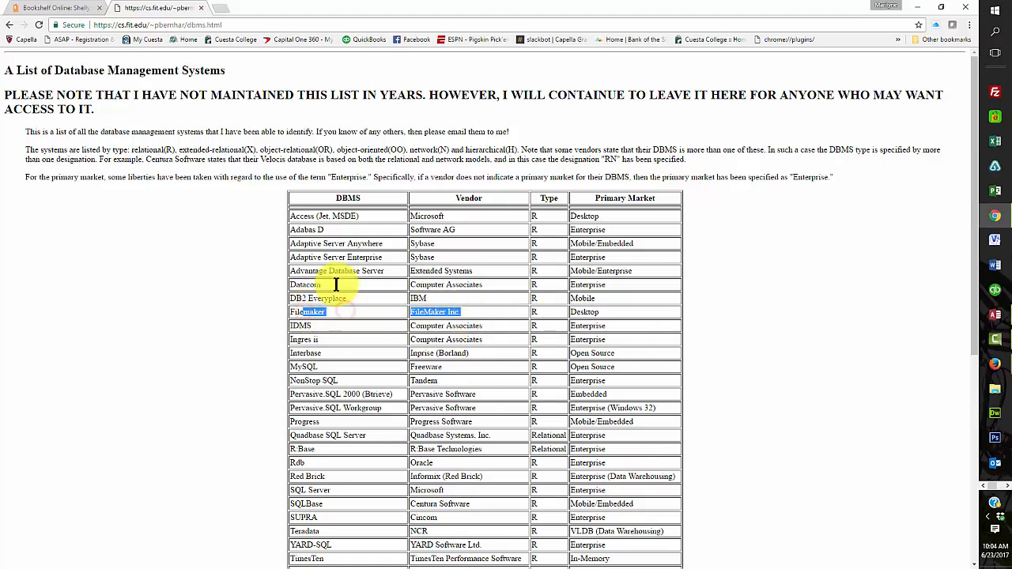
pyautogui.click(293, 215)
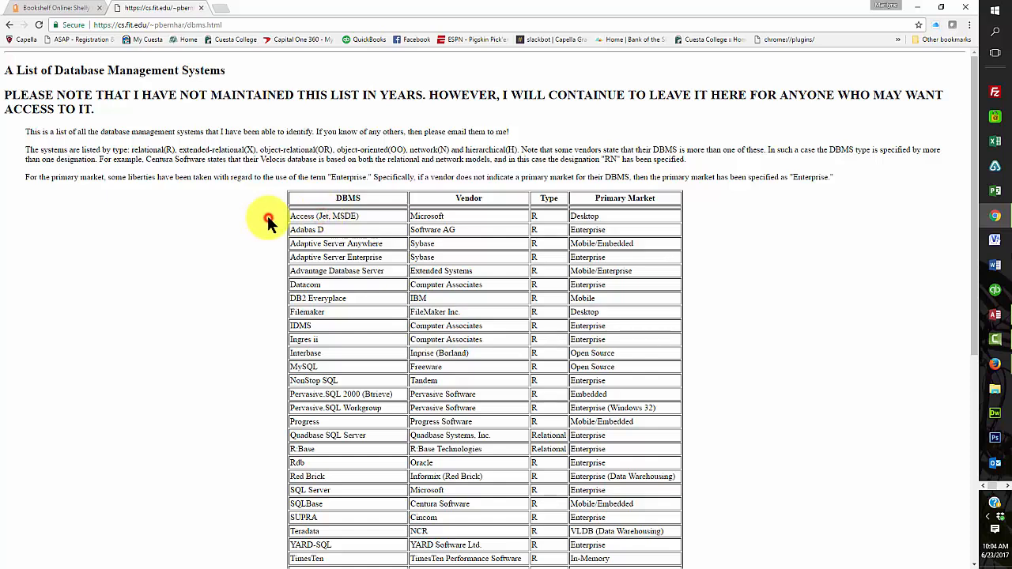
pyautogui.moveTo(269, 221); pyautogui.dragTo(360, 218)
pyautogui.click(630, 214)
pyautogui.scroll(-2, 341, 434)
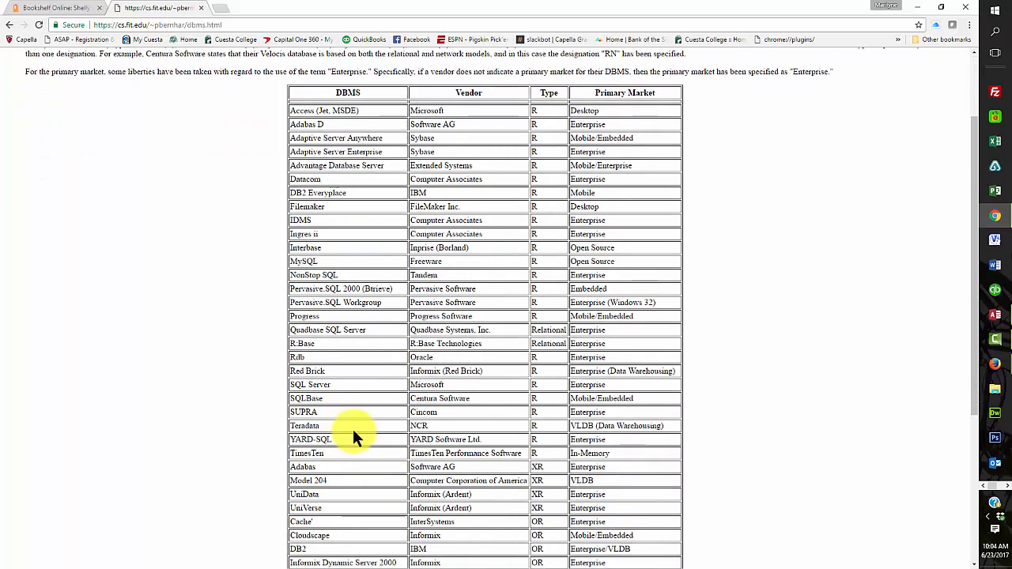
pyautogui.scroll(-3, 354, 435)
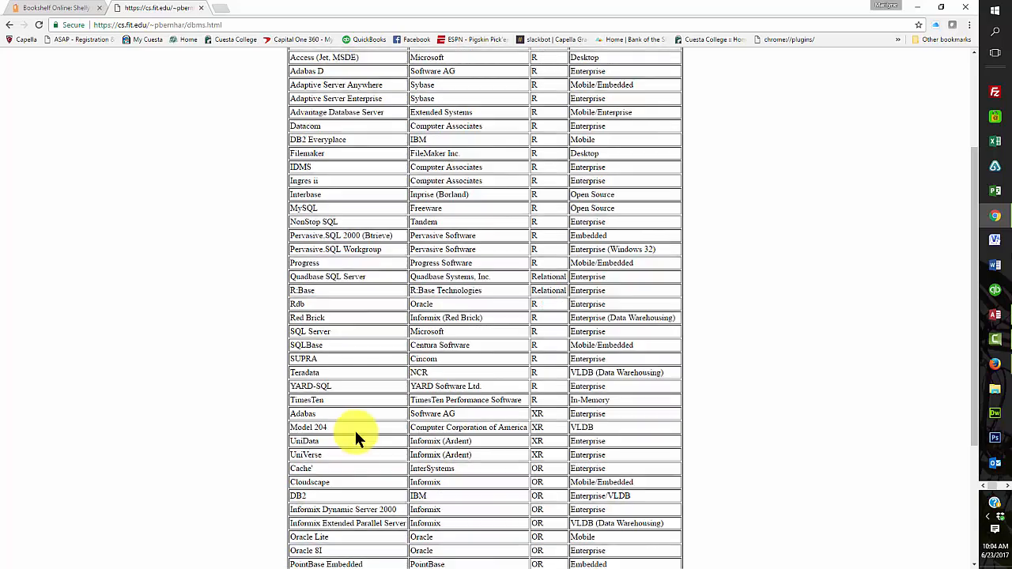
pyautogui.scroll(-2, 355, 433)
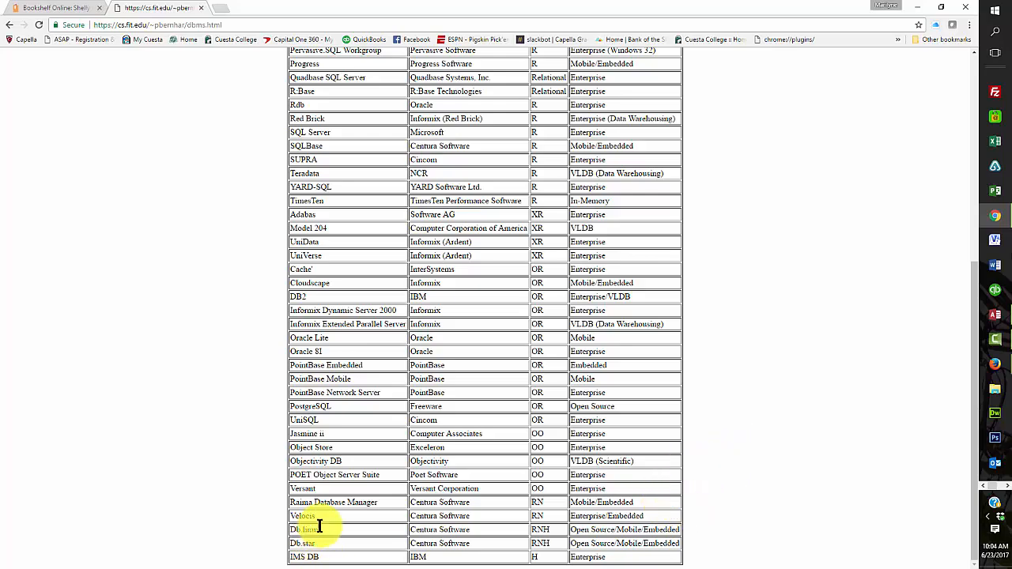
pyautogui.scroll(5, 681, 506)
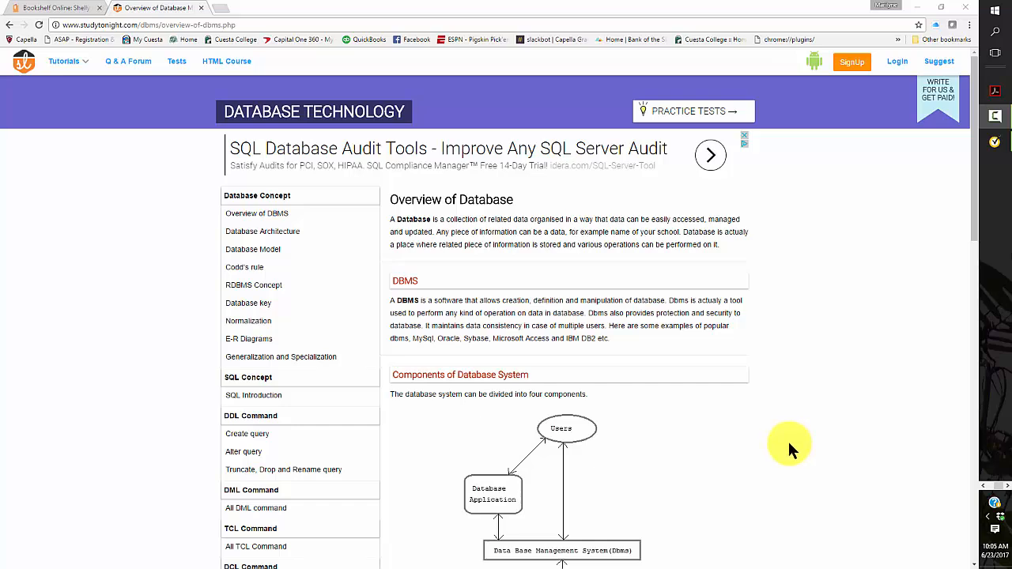
# - Review the Overview of Database page, examining the four components of a database system and their descriptions
pyautogui.scroll(-1, 766, 436)
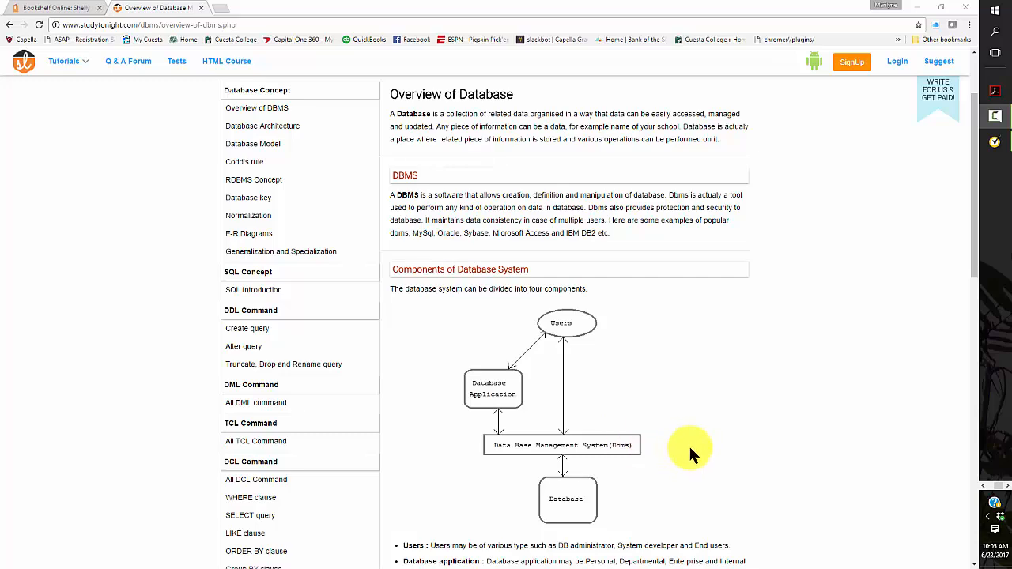
pyautogui.scroll(-1, 688, 444)
pyautogui.scroll(-1, 688, 441)
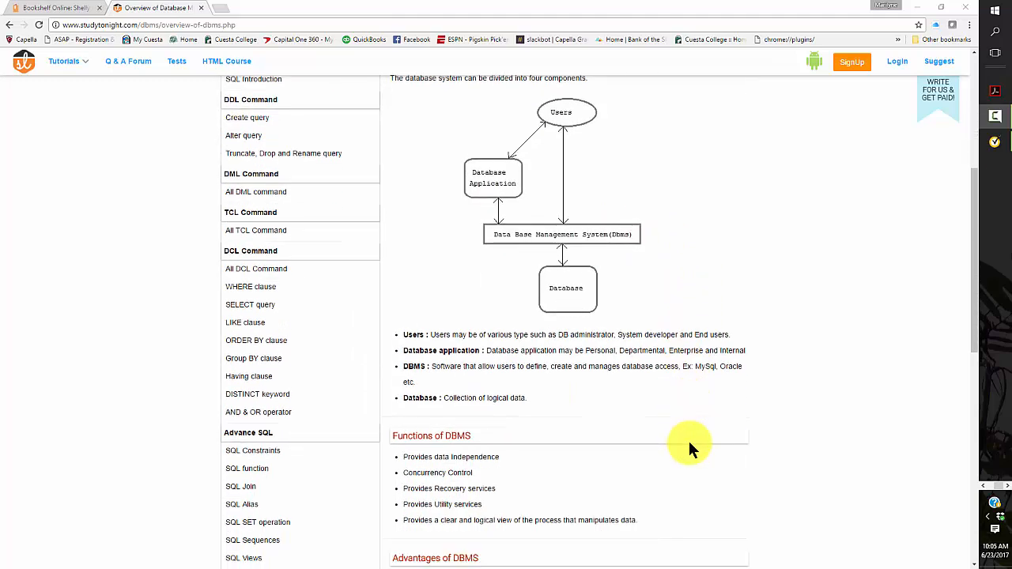
pyautogui.scroll(-1, 688, 438)
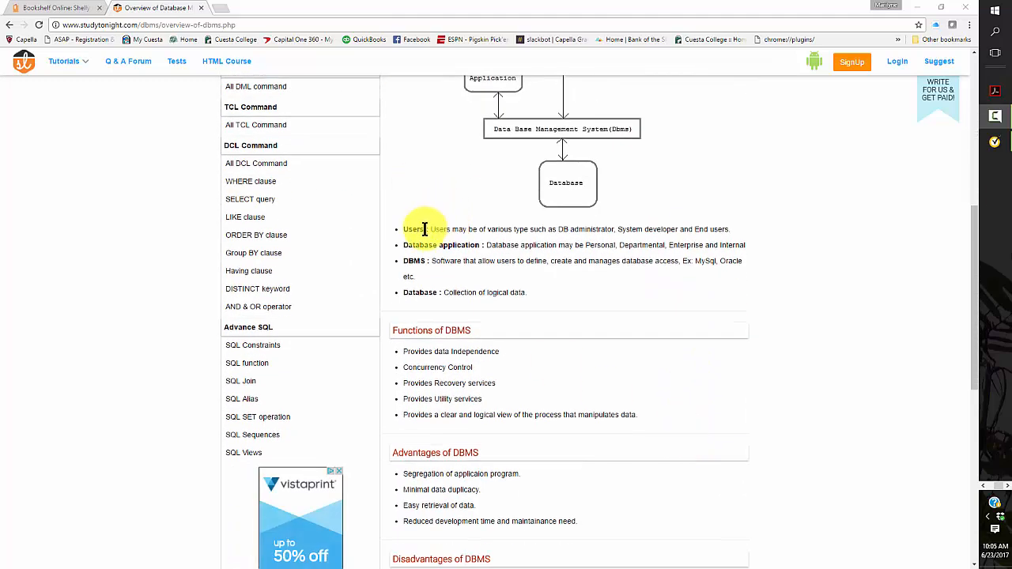
pyautogui.scroll(1, 664, 252)
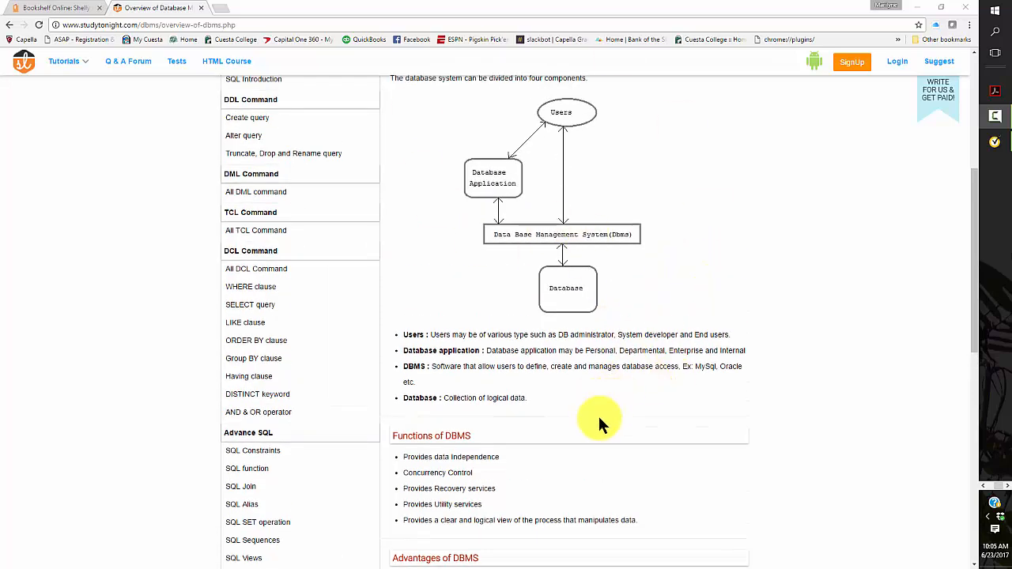
pyautogui.scroll(1, 680, 419)
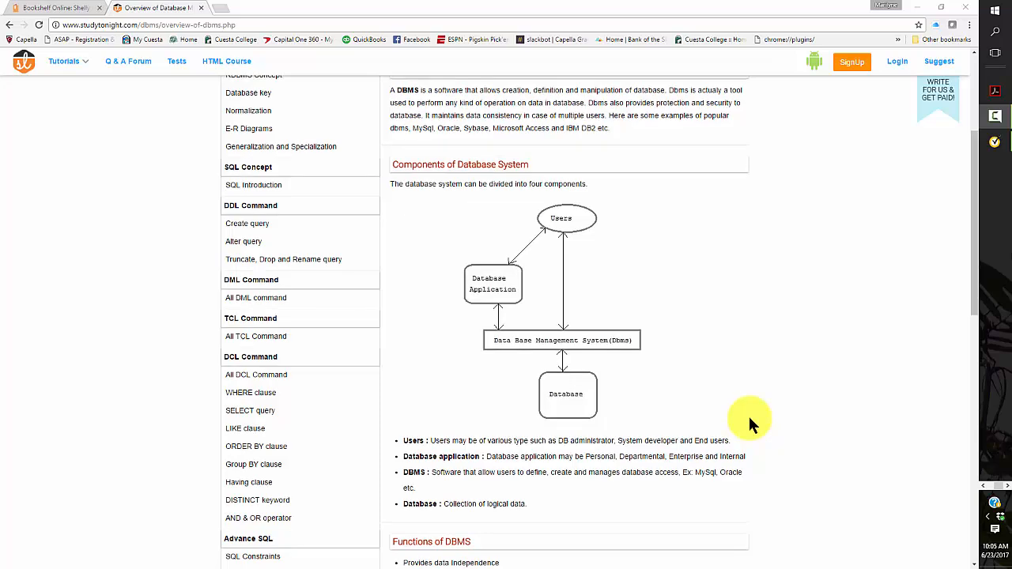
pyautogui.scroll(1, 748, 422)
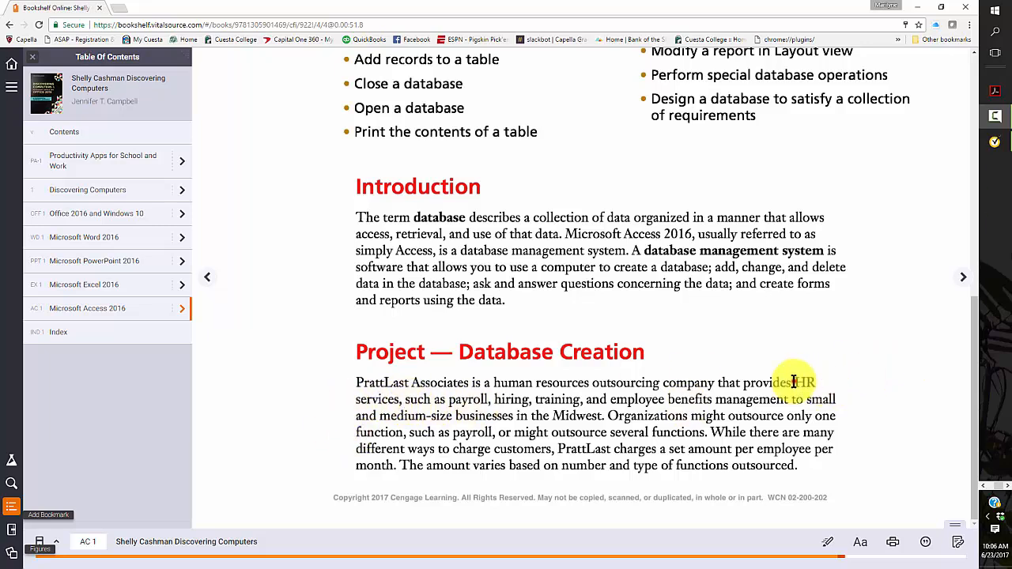
# - Read the textbook's PrattLast Associates project description and compare the Account and Account Manager tables in Figure 1-1
pyautogui.moveTo(794, 383); pyautogui.dragTo(603, 416)
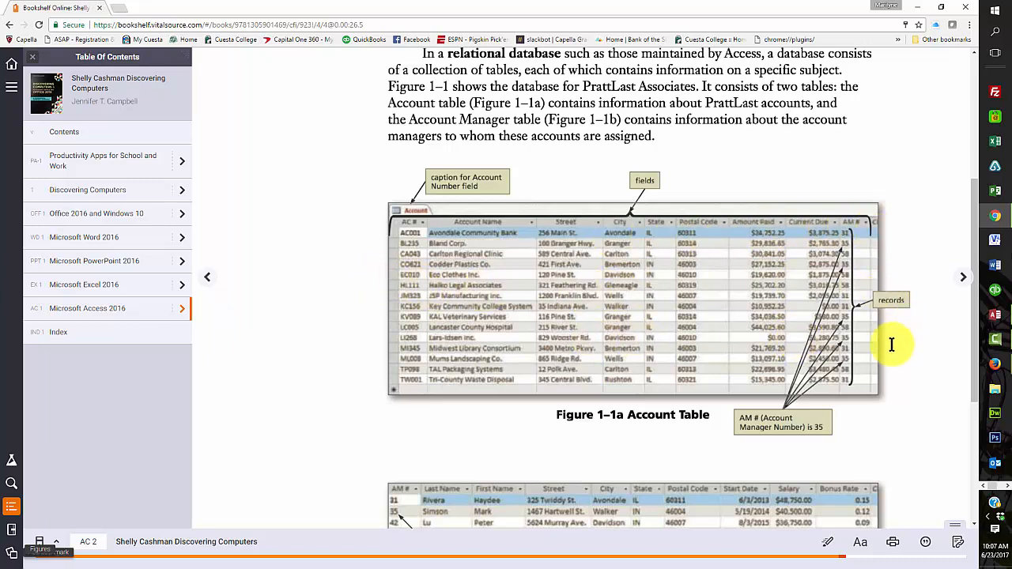
pyautogui.scroll(-2, 899, 364)
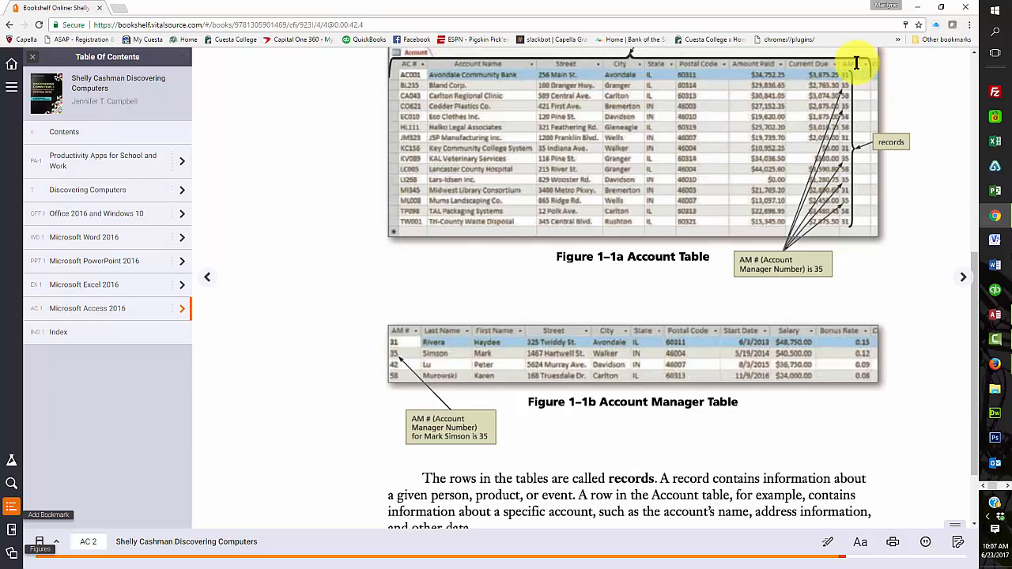
pyautogui.click(412, 329)
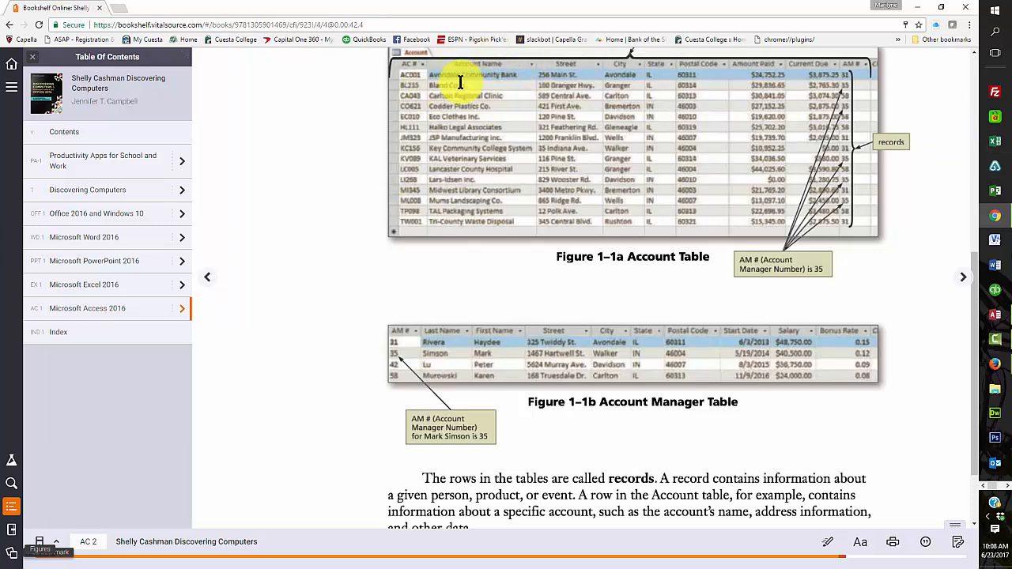
pyautogui.click(419, 341)
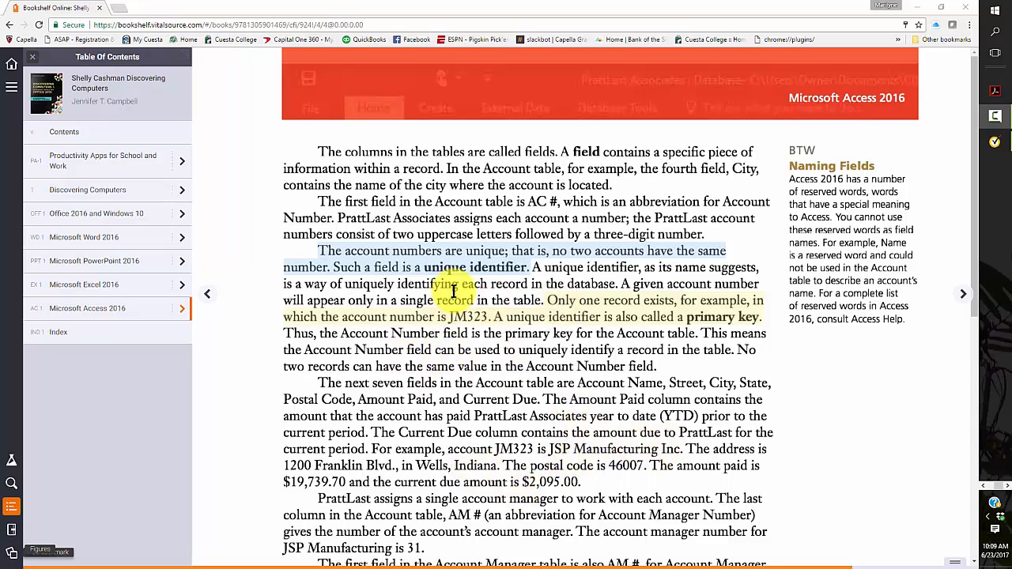
# - Read the textbook from the primary key explanation through the To Create a Database steps, and open the note beside step 2
pyautogui.scroll(-3, 480, 396)
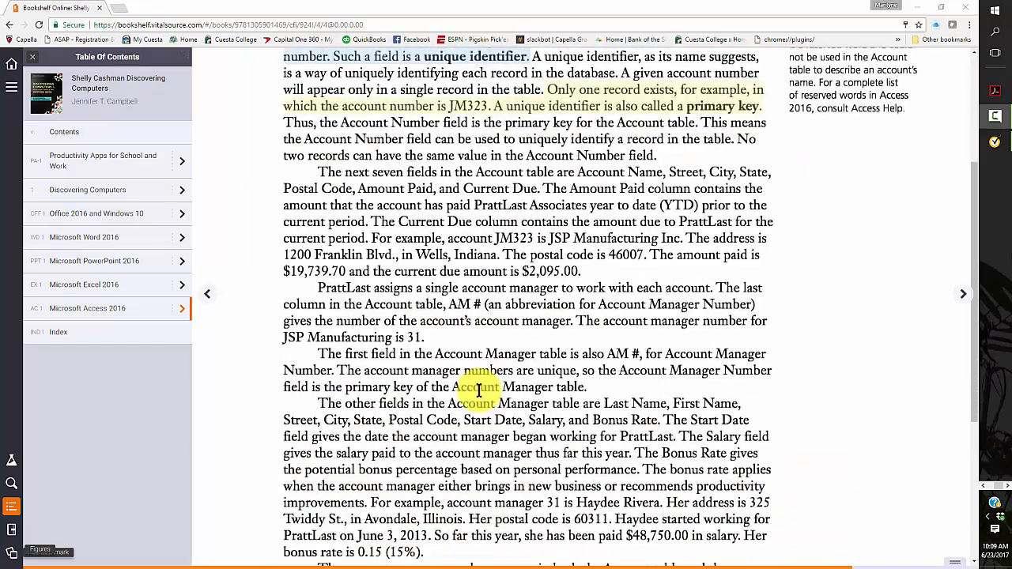
pyautogui.scroll(-3, 478, 389)
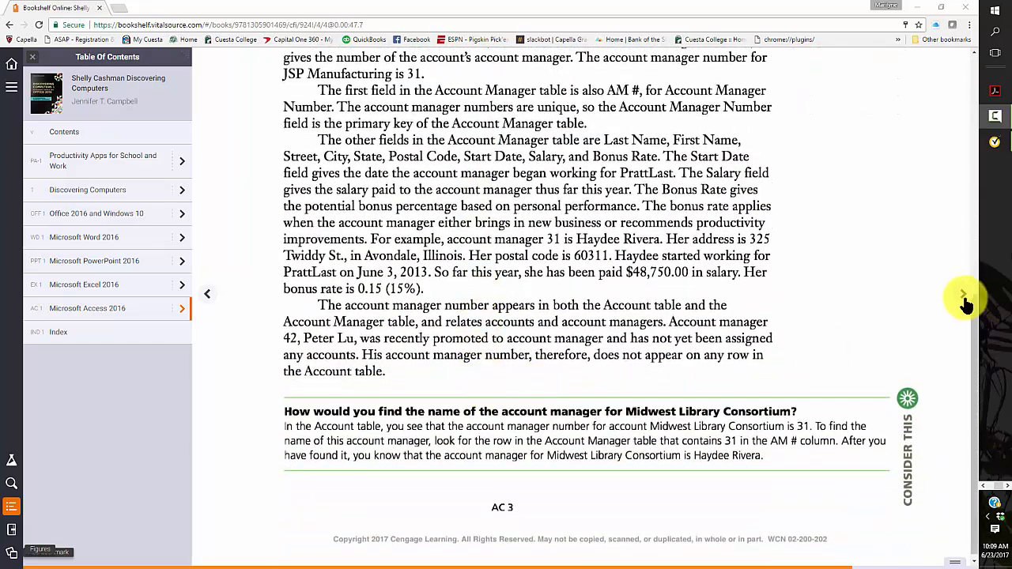
pyautogui.click(964, 299)
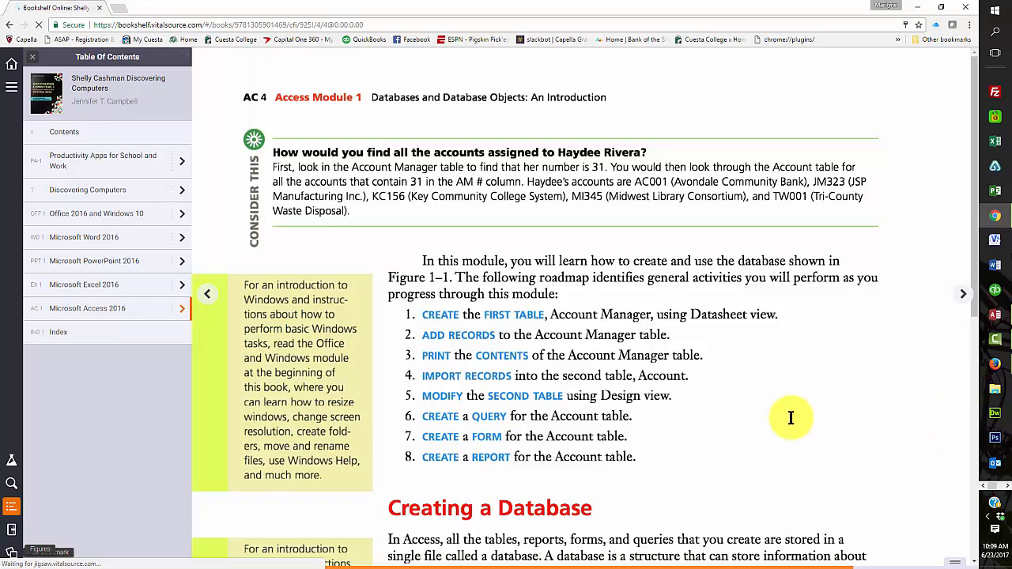
pyautogui.scroll(-4, 791, 417)
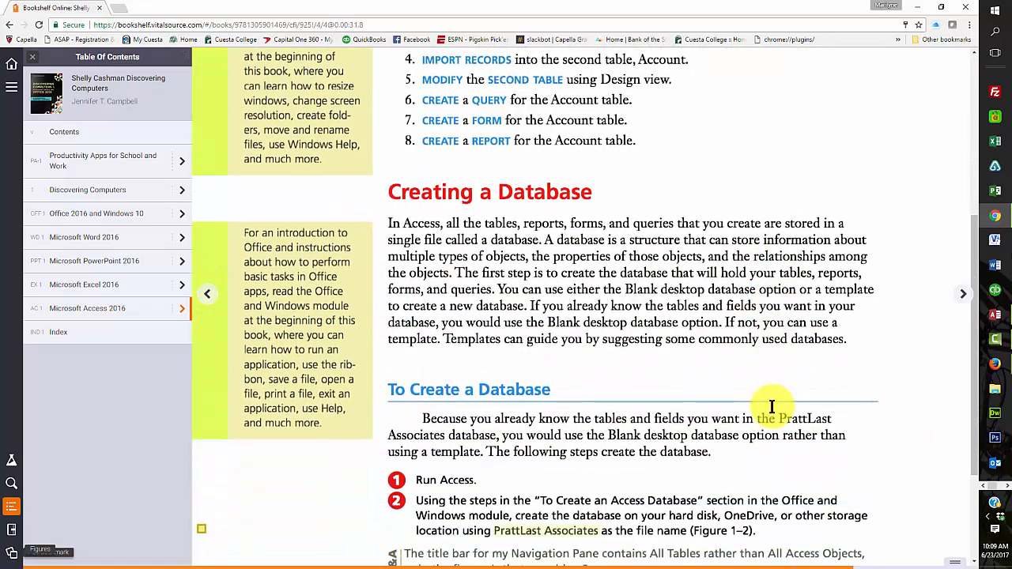
pyautogui.scroll(-1, 771, 407)
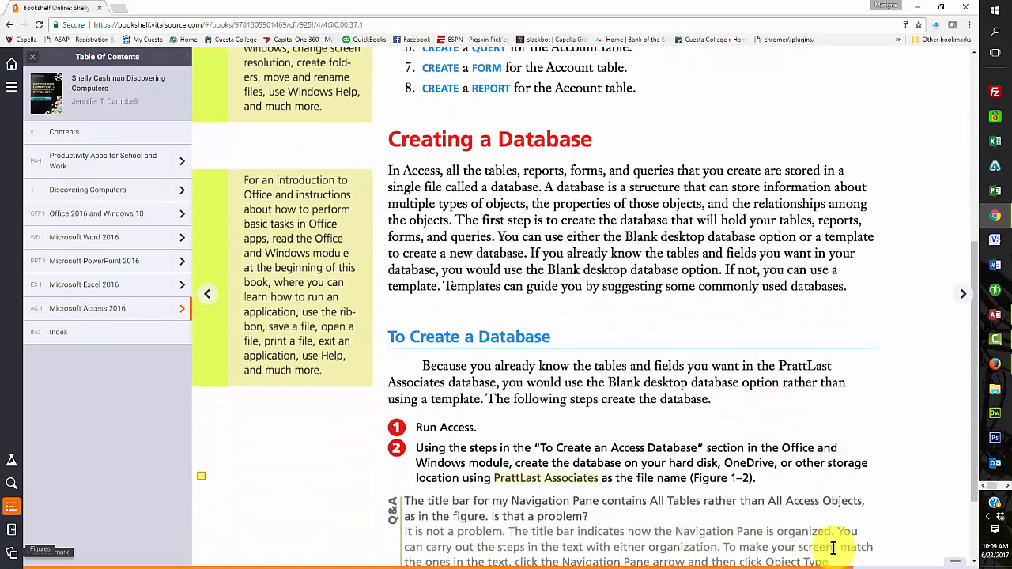
pyautogui.click(202, 477)
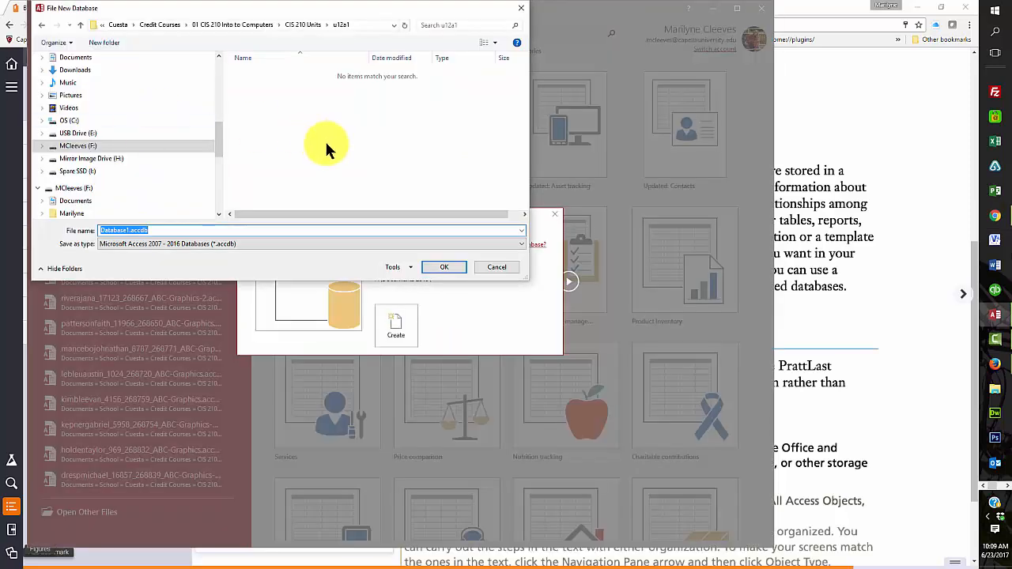
# - In Access, cancel the open save location and blank database dialogs, and start a blank database again
pyautogui.click(494, 266)
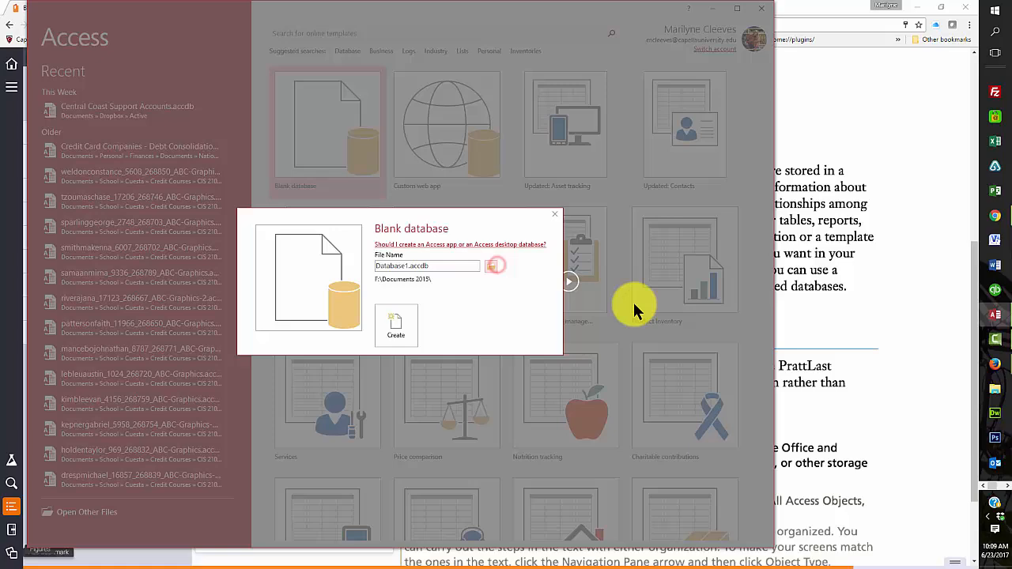
pyautogui.click(556, 218)
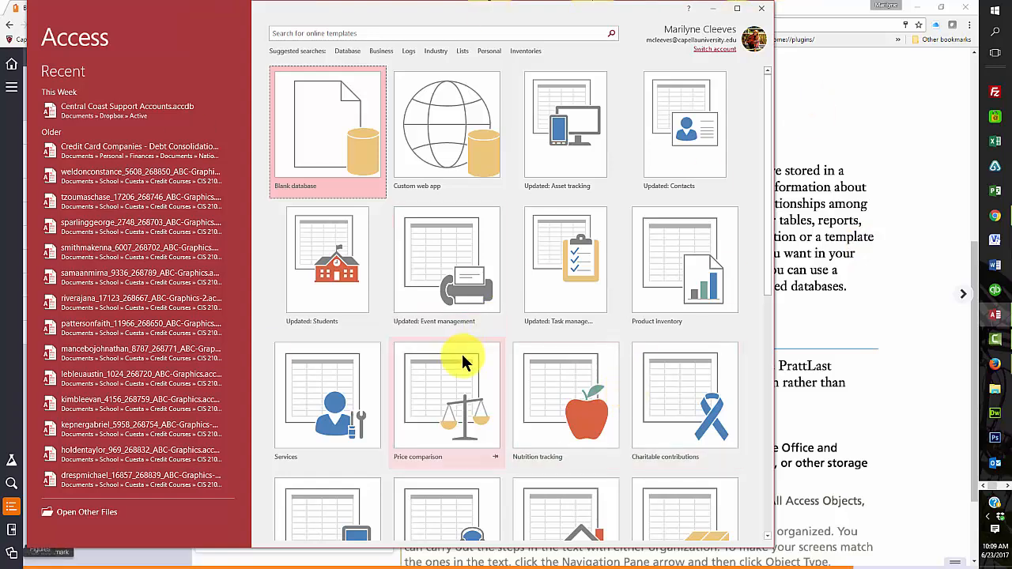
pyautogui.click(309, 140)
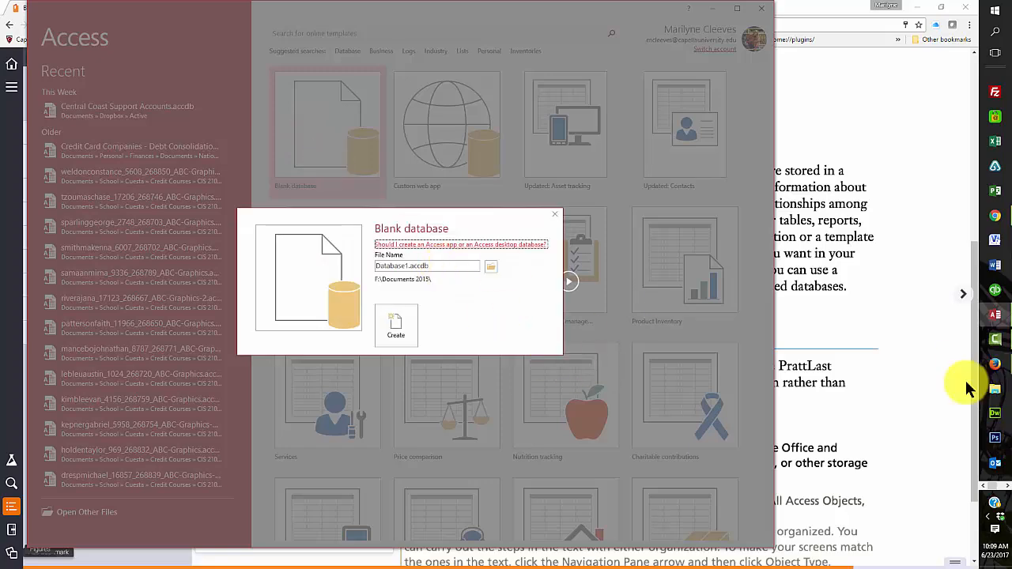
# - Switch back to the textbook in the browser and check the note beside the database creation steps
pyautogui.click(865, 337)
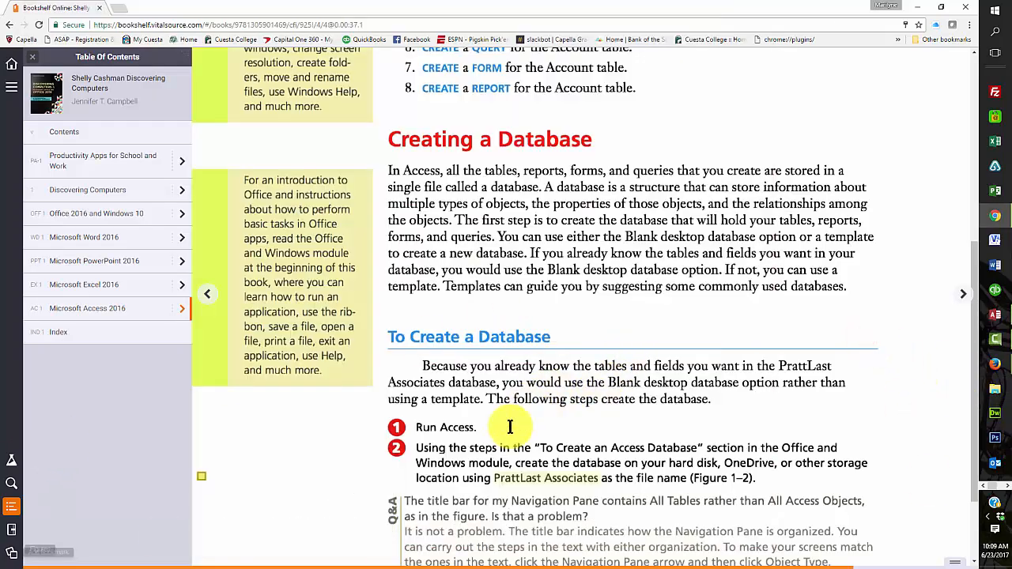
pyautogui.click(199, 478)
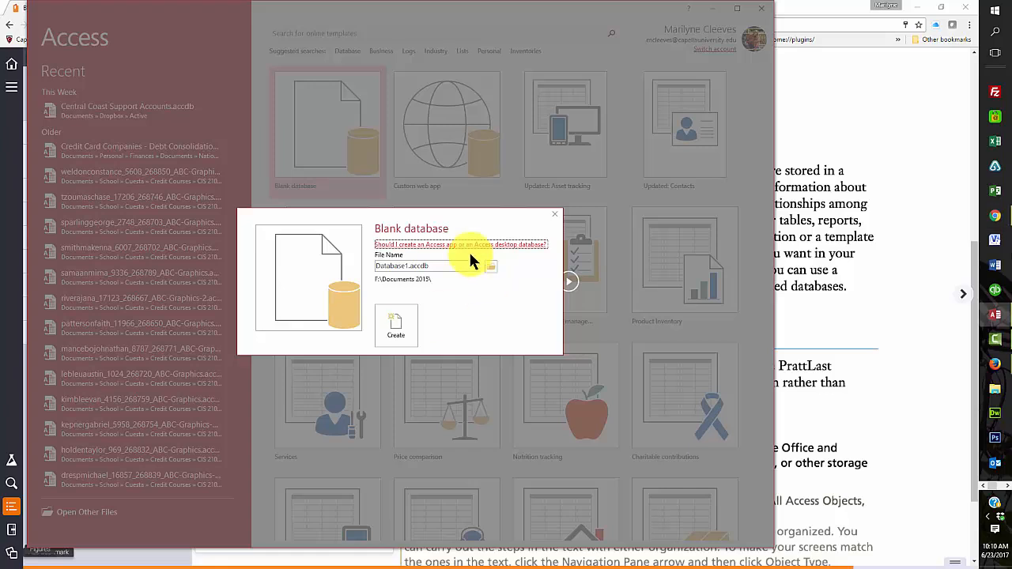
# - Browse for the blank database's save location and open Documents > School > Cuesta > Credit Courses on the F: drive
pyautogui.doubleClick(442, 266)
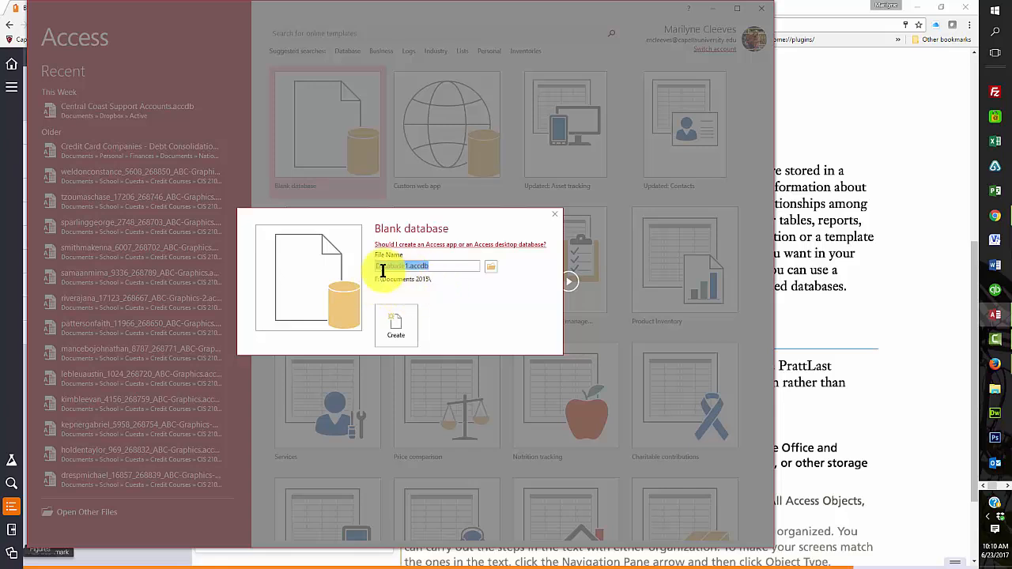
pyautogui.click(491, 267)
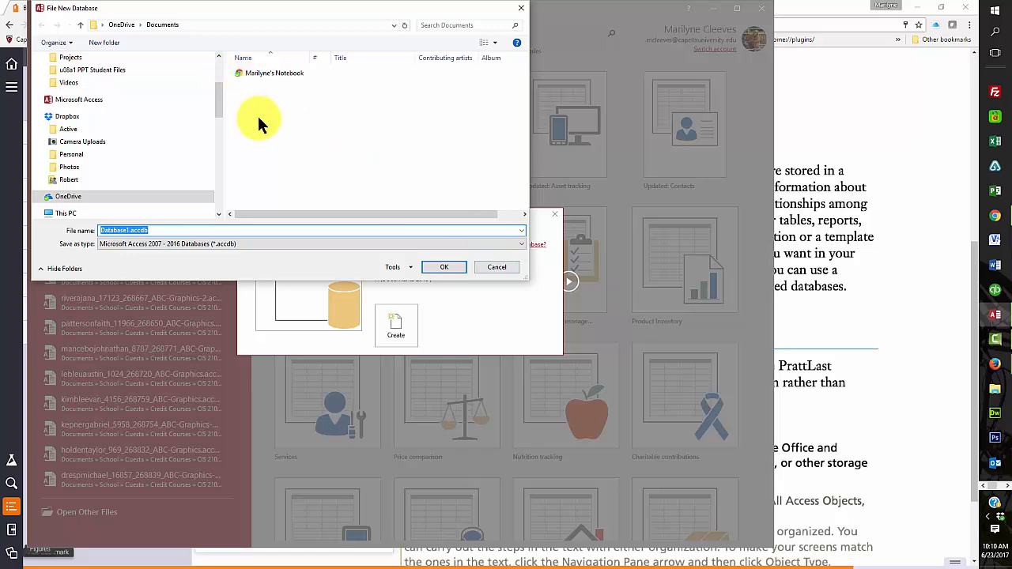
pyautogui.moveTo(219, 113); pyautogui.dragTo(220, 158)
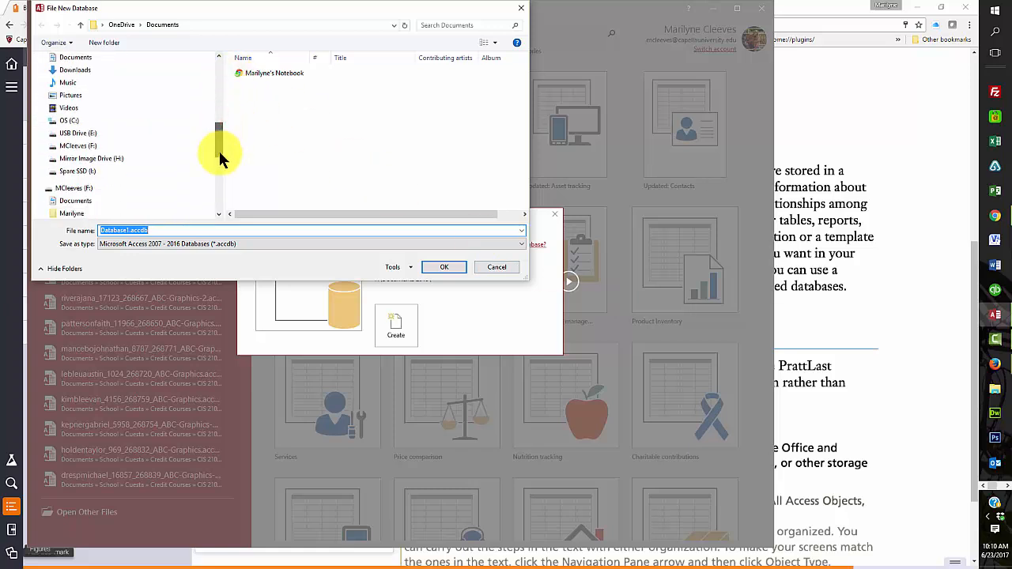
pyautogui.click(78, 147)
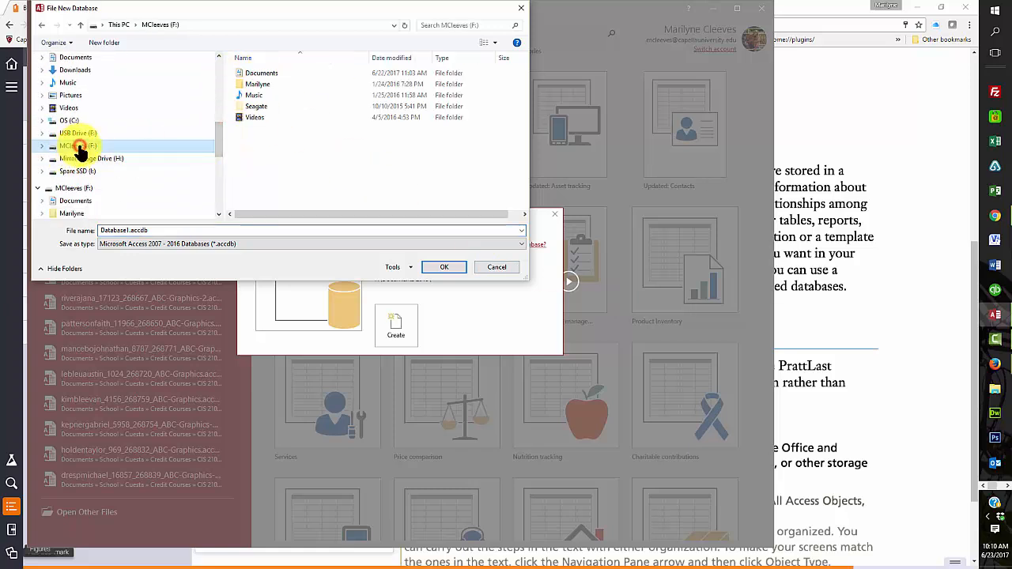
pyautogui.doubleClick(269, 72)
pyautogui.scroll(-3, 316, 154)
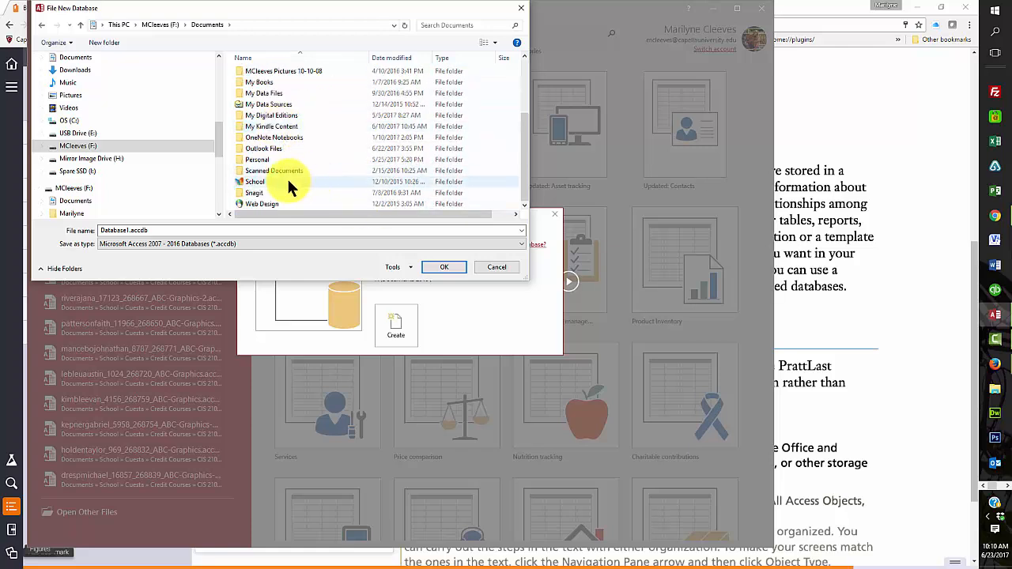
pyautogui.doubleClick(273, 183)
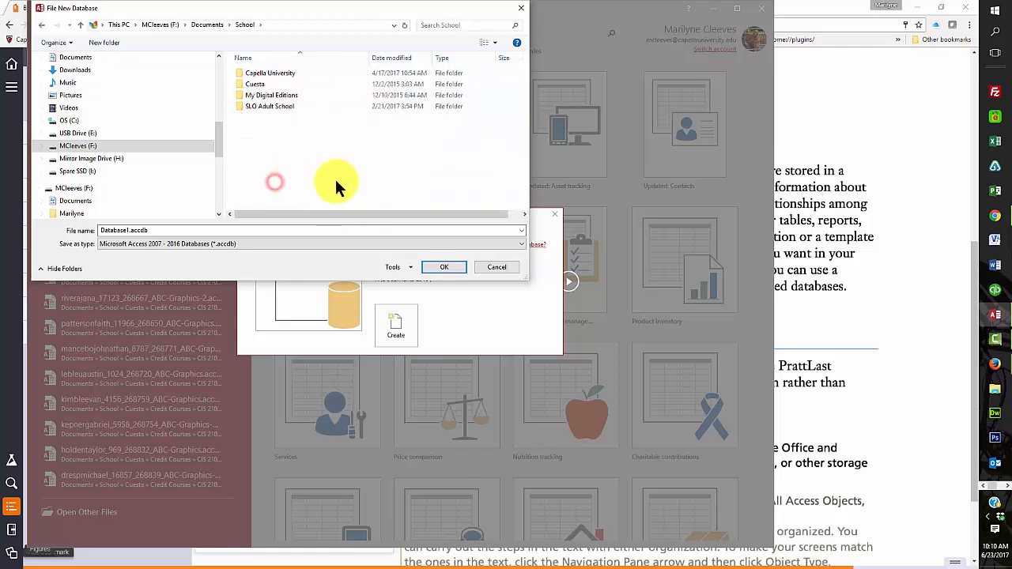
pyautogui.doubleClick(255, 84)
pyautogui.doubleClick(271, 85)
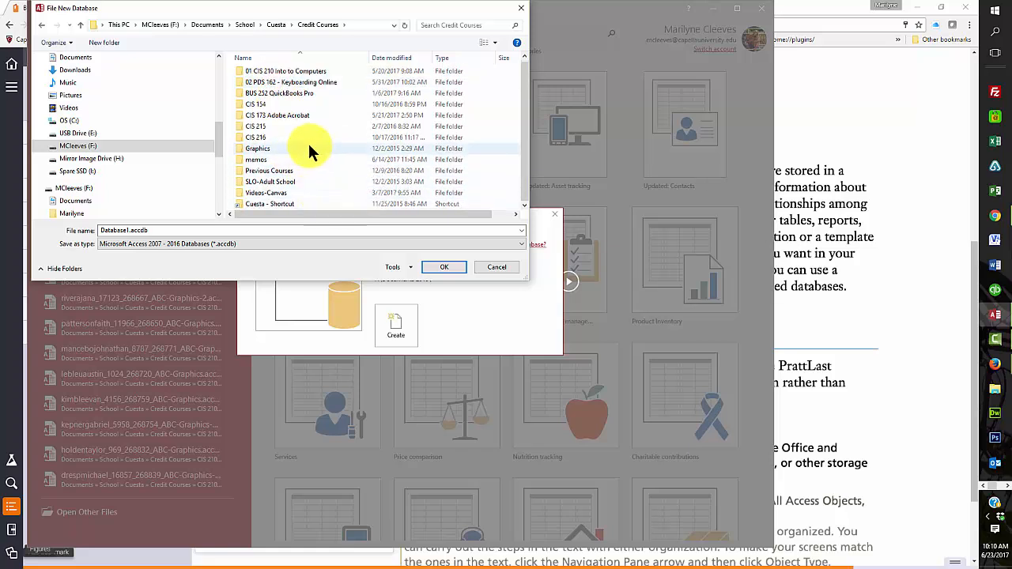
# - Choose the u12a1 folder inside 01 CIS 210 Into to Computers > CIS 210 Units as the save location
pyautogui.click(275, 73)
pyautogui.click(275, 73)
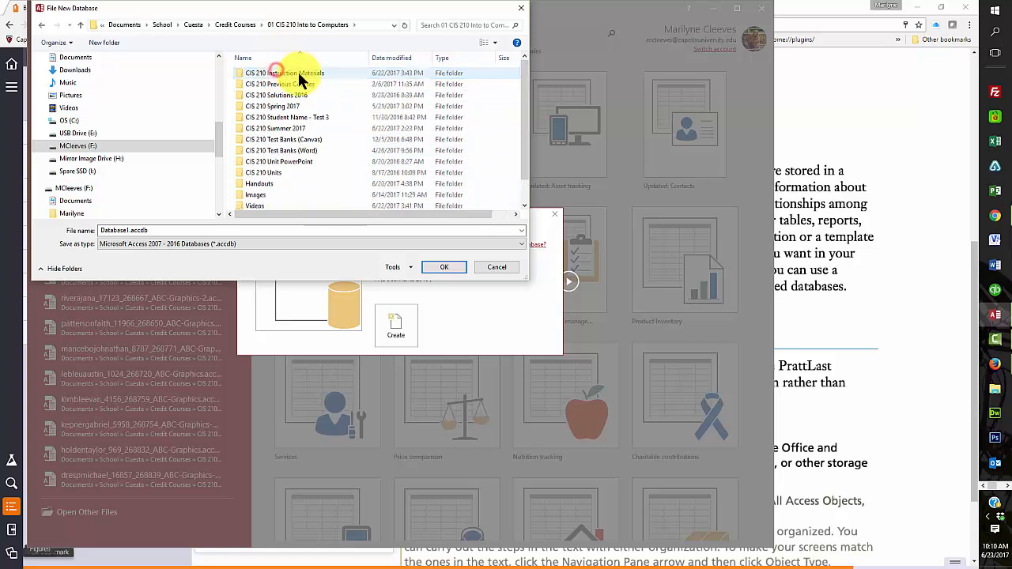
pyautogui.click(276, 173)
pyautogui.doubleClick(276, 172)
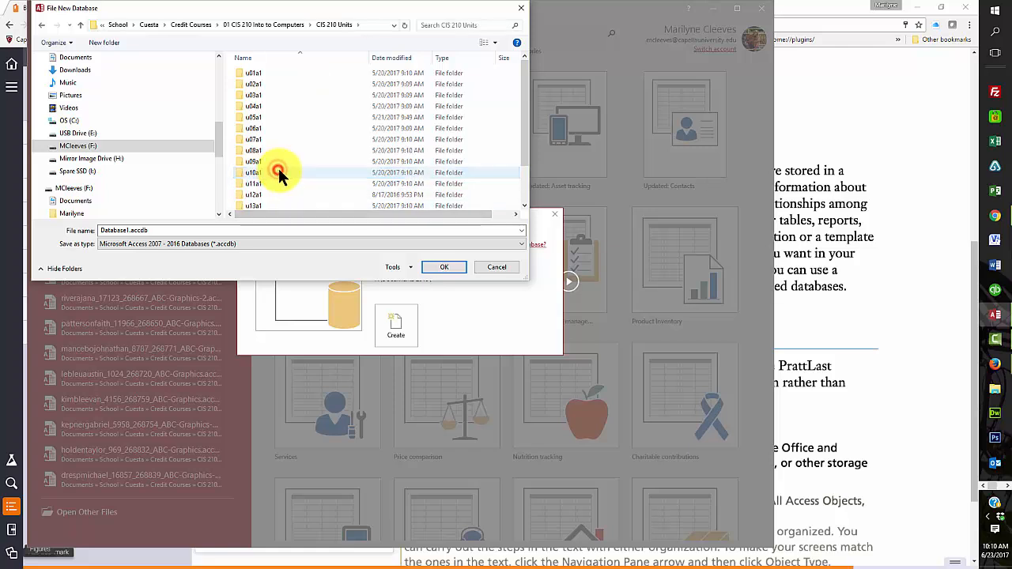
pyautogui.doubleClick(253, 196)
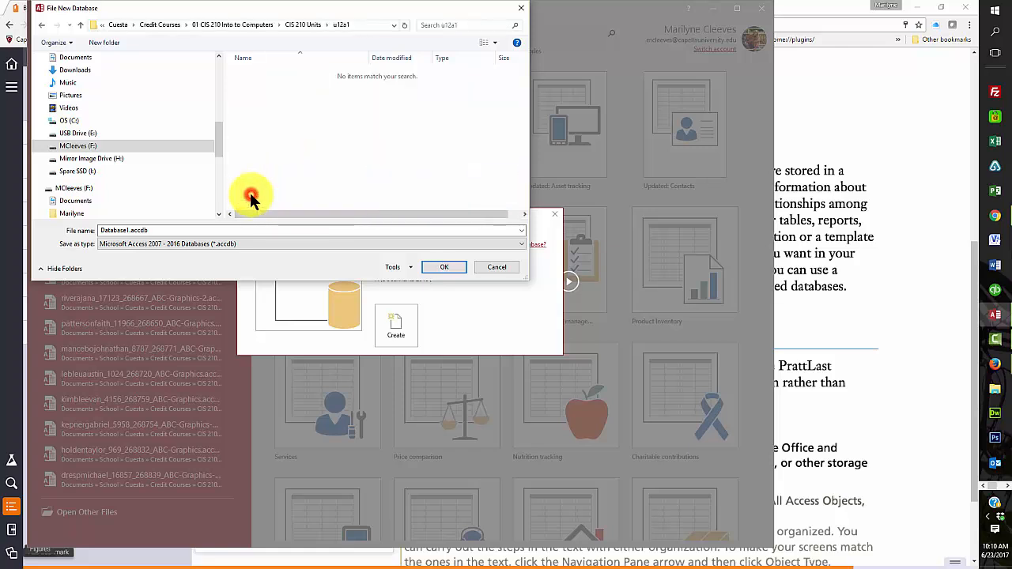
# - Name the database file PrattLast Associates and create the blank database
pyautogui.doubleClick(162, 230)
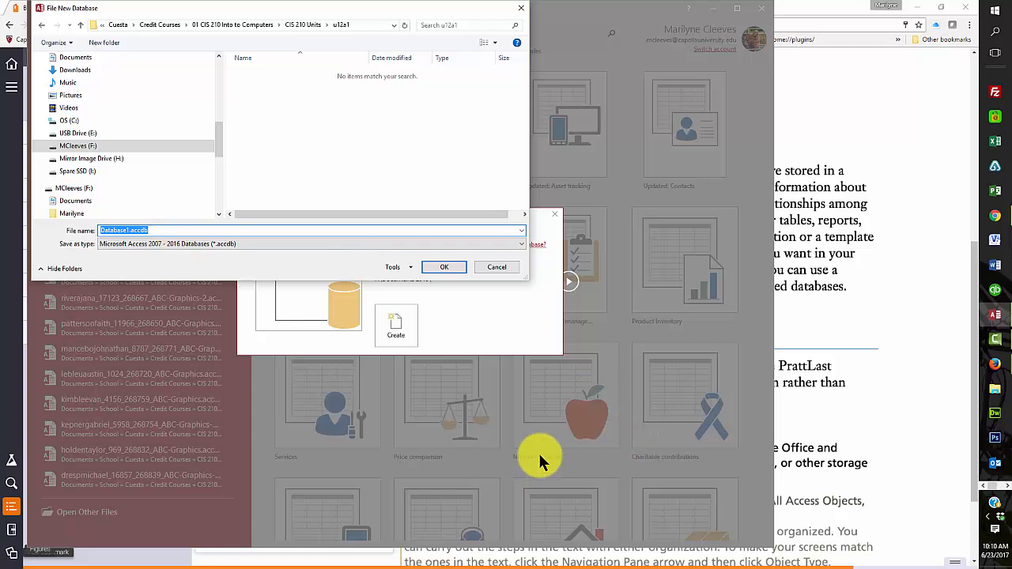
pyautogui.write('PrattLast Associates')
pyautogui.click(443, 270)
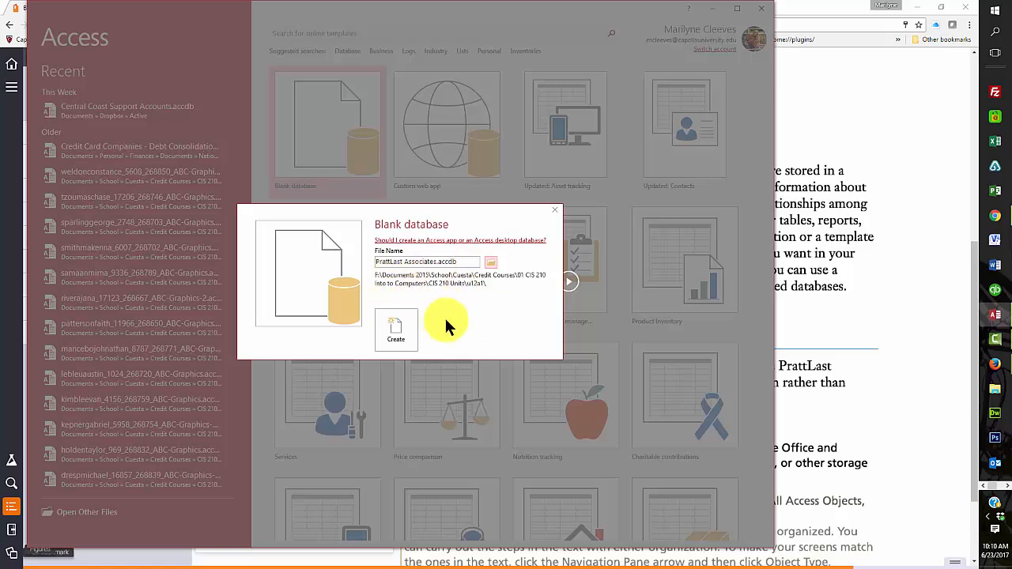
pyautogui.click(397, 331)
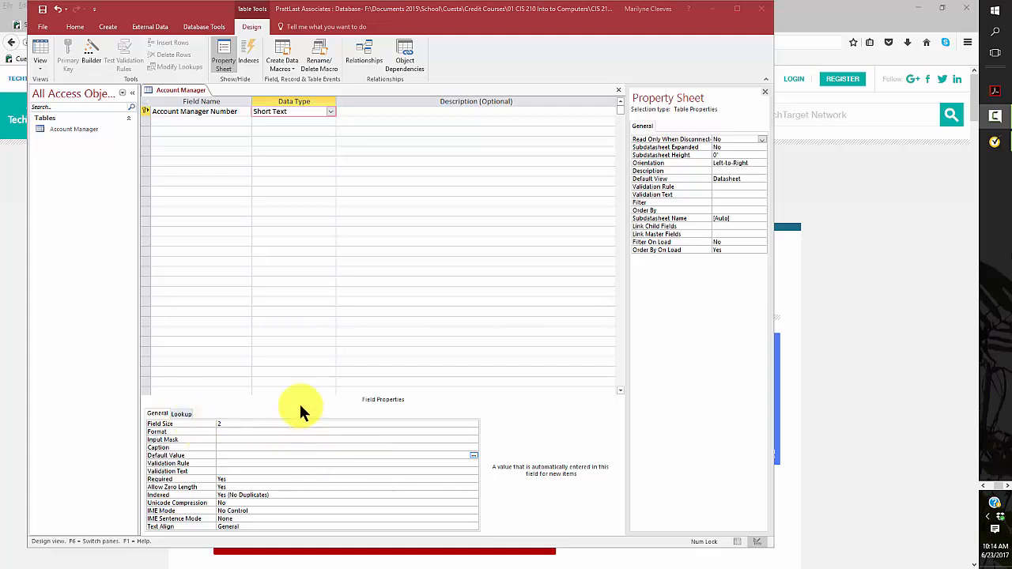
# - Examine the Account Manager table's view options and the category and group filters for listing the database objects
pyautogui.scroll(-3, 300, 409)
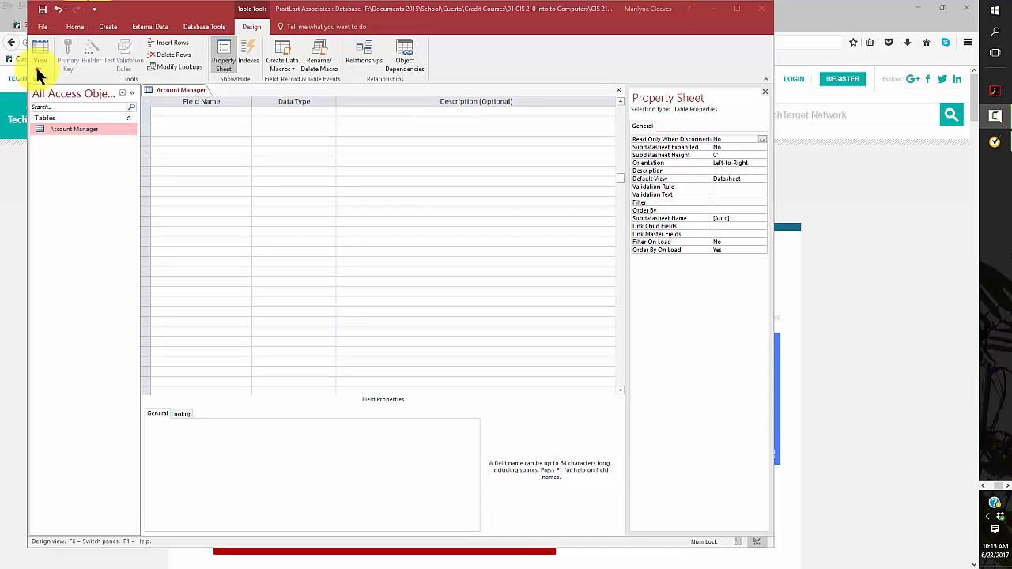
pyautogui.click(37, 70)
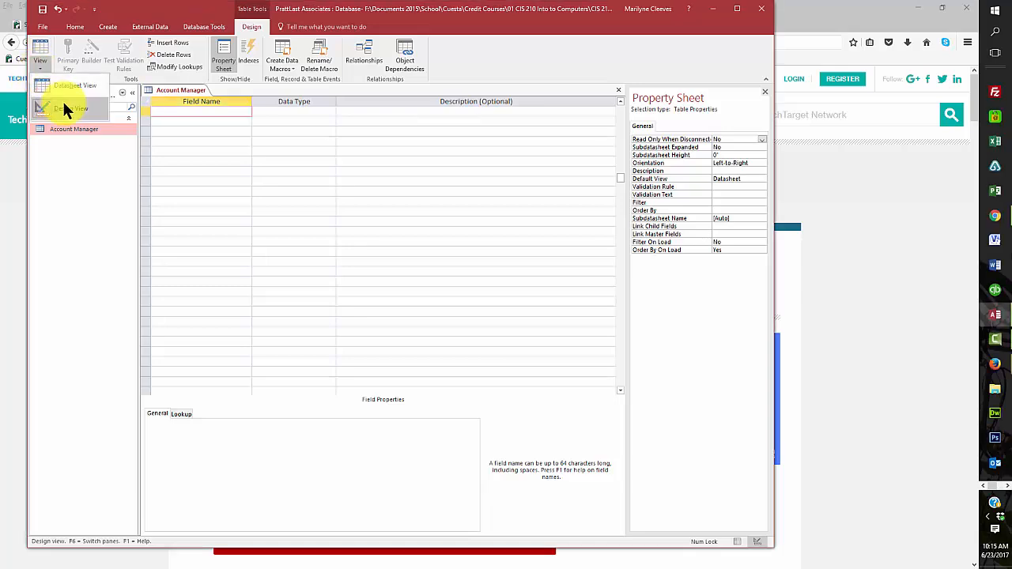
pyautogui.click(64, 105)
pyautogui.click(198, 120)
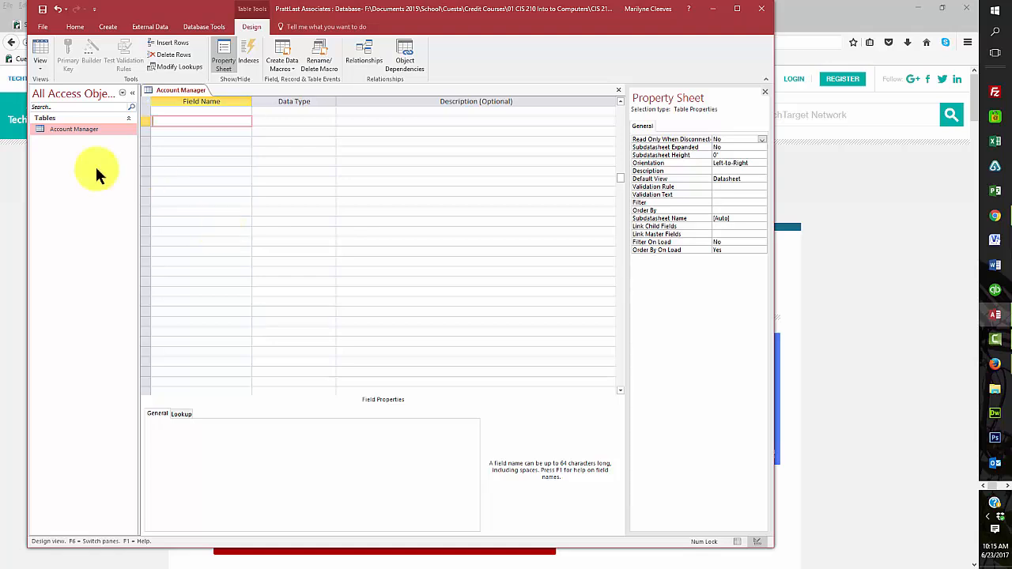
pyautogui.click(46, 131)
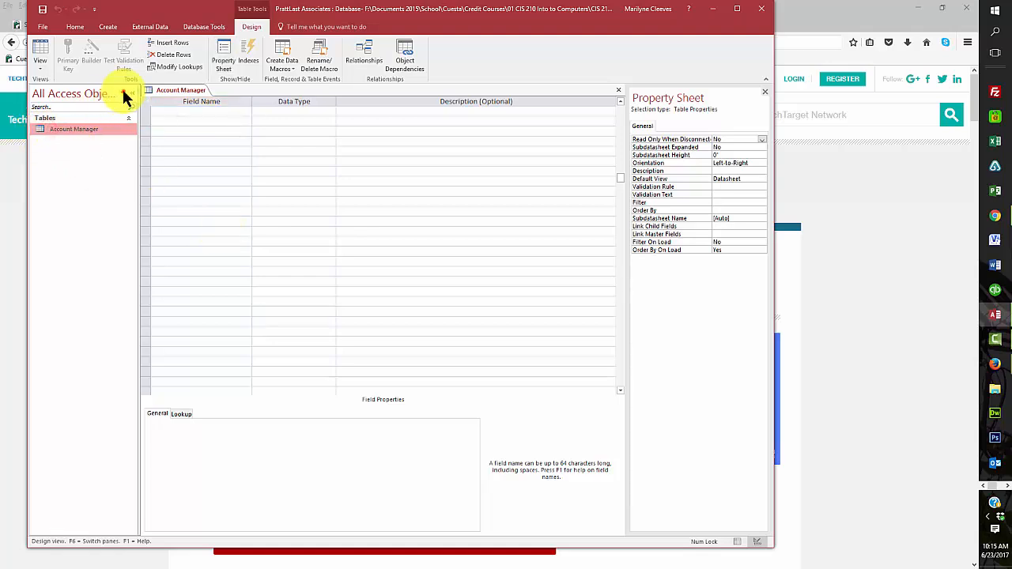
pyautogui.click(123, 94)
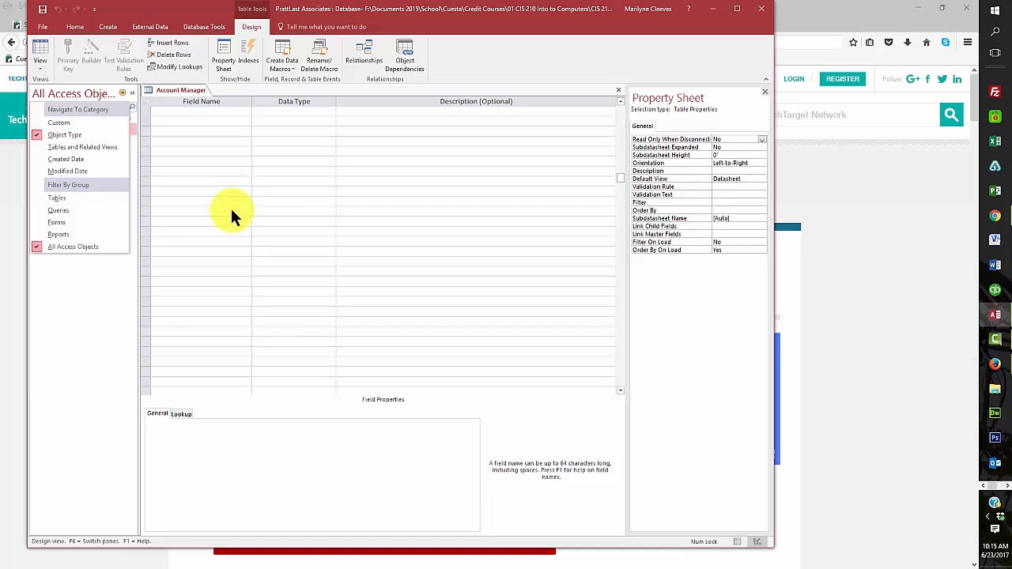
pyautogui.click(89, 344)
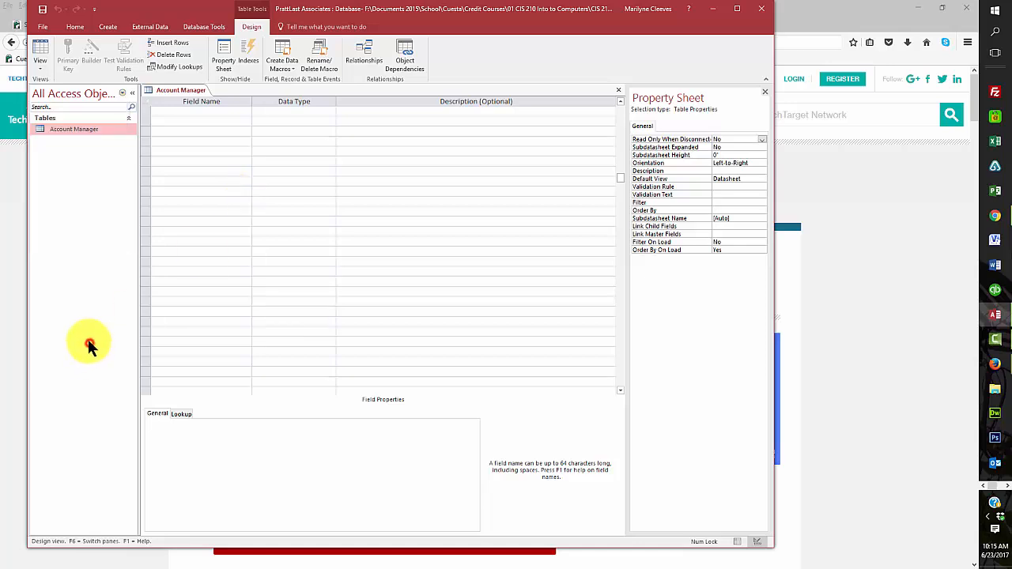
pyautogui.click(70, 130)
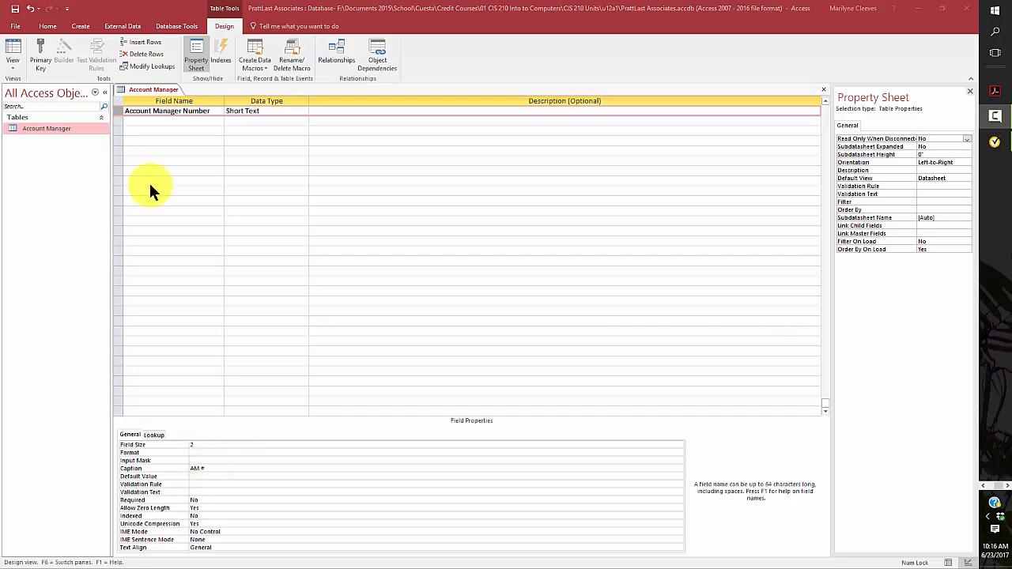
# - Make the Account Manager Number field the primary key of the Account Manager table
pyautogui.rightClick(115, 111)
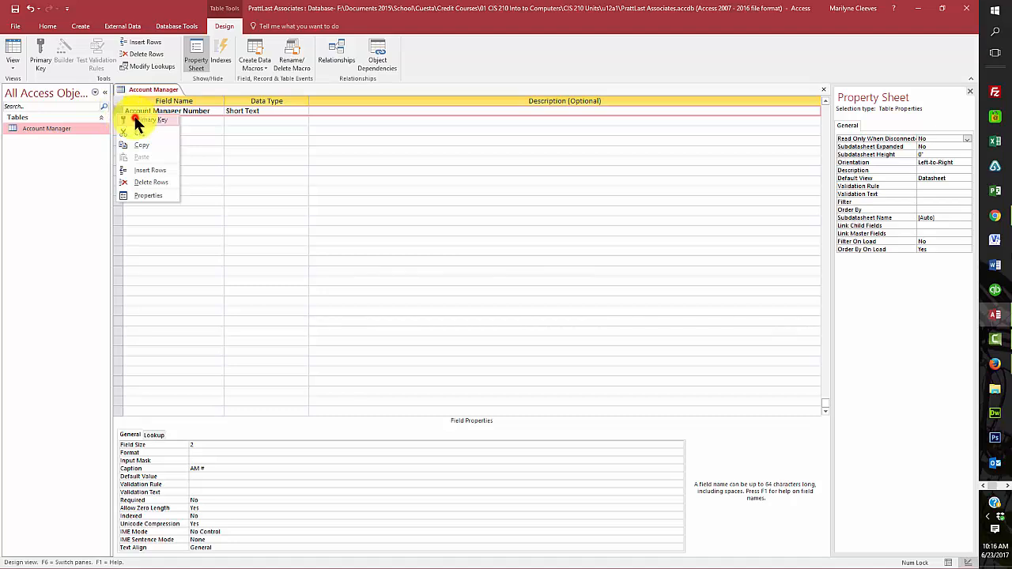
pyautogui.click(136, 120)
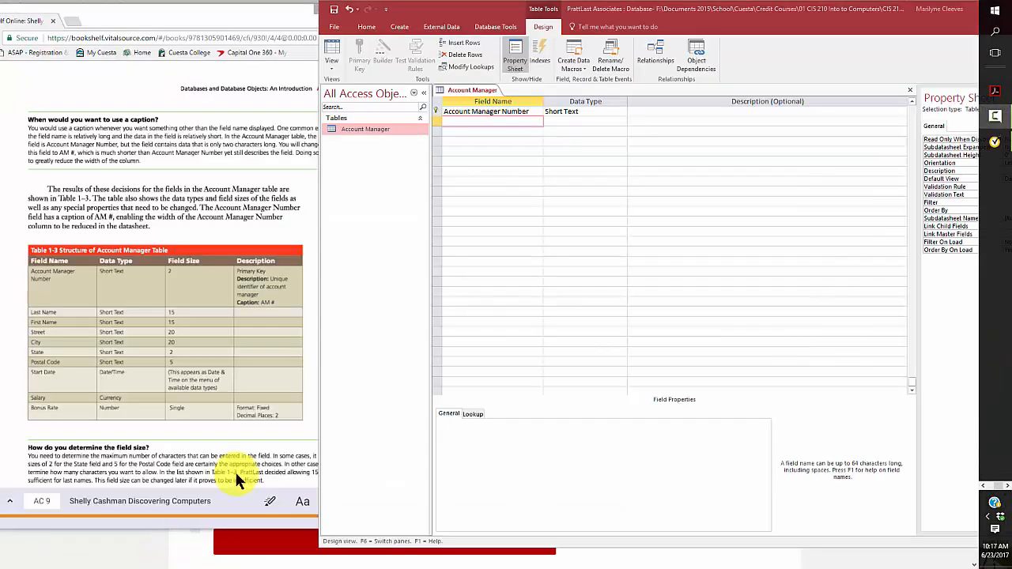
# - Add a Last Name field with the Short Text data type and set its field size to 15
pyautogui.click(460, 120)
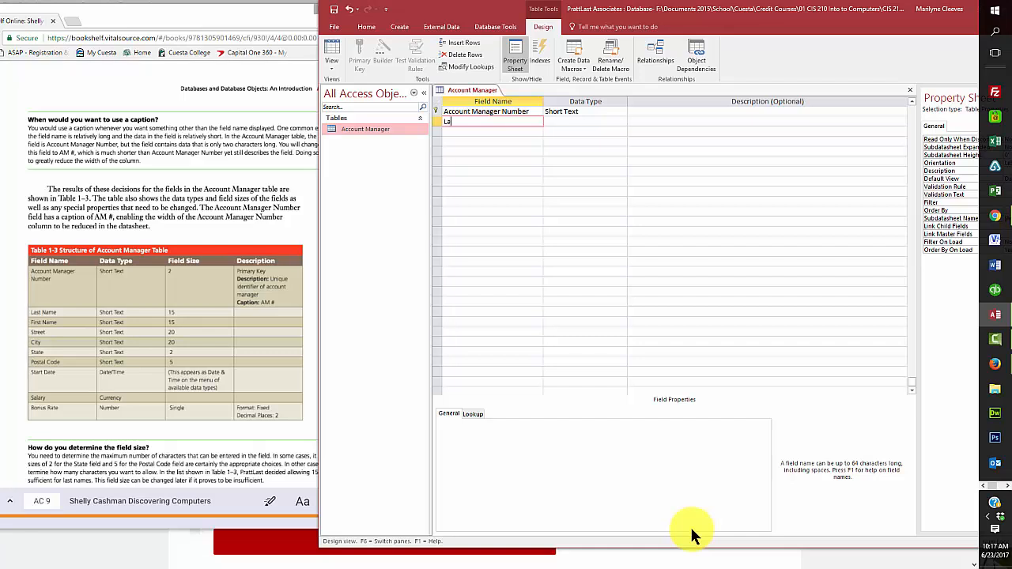
pyautogui.write('st Name')
pyautogui.press('Tab')
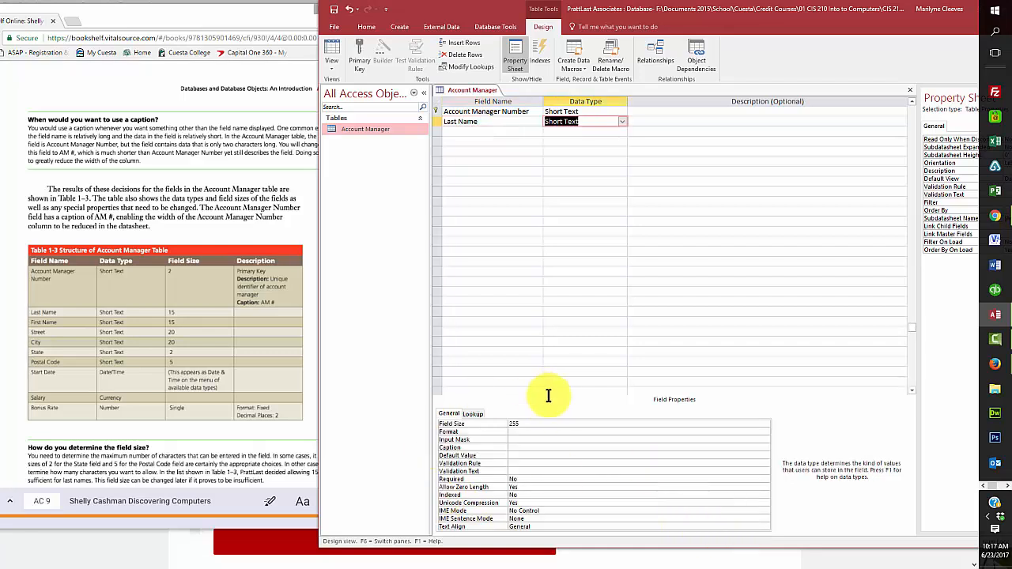
pyautogui.click(514, 424)
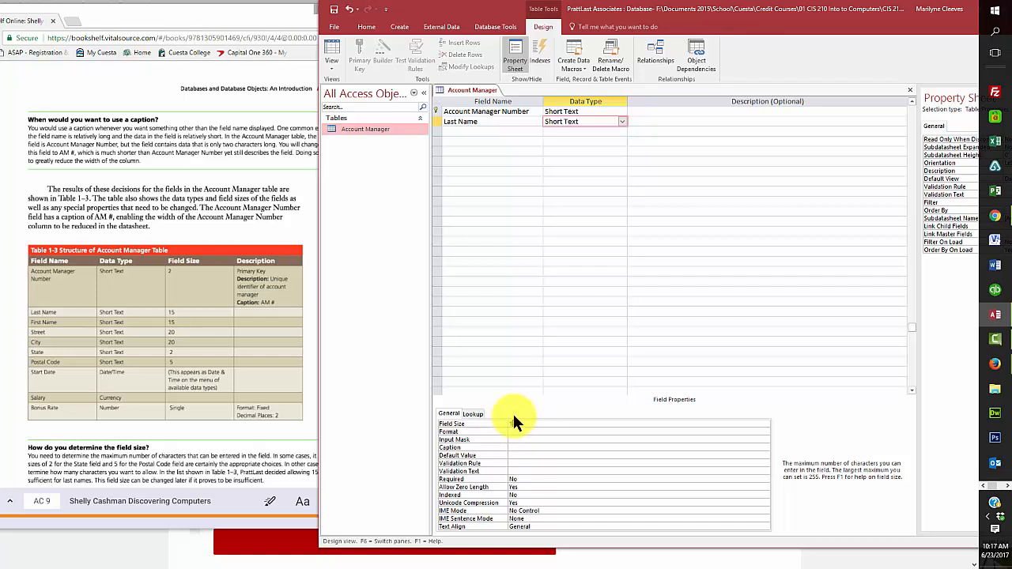
# - Add a First Name field below Last Name as Short Text with a field size of 15
pyautogui.click(486, 132)
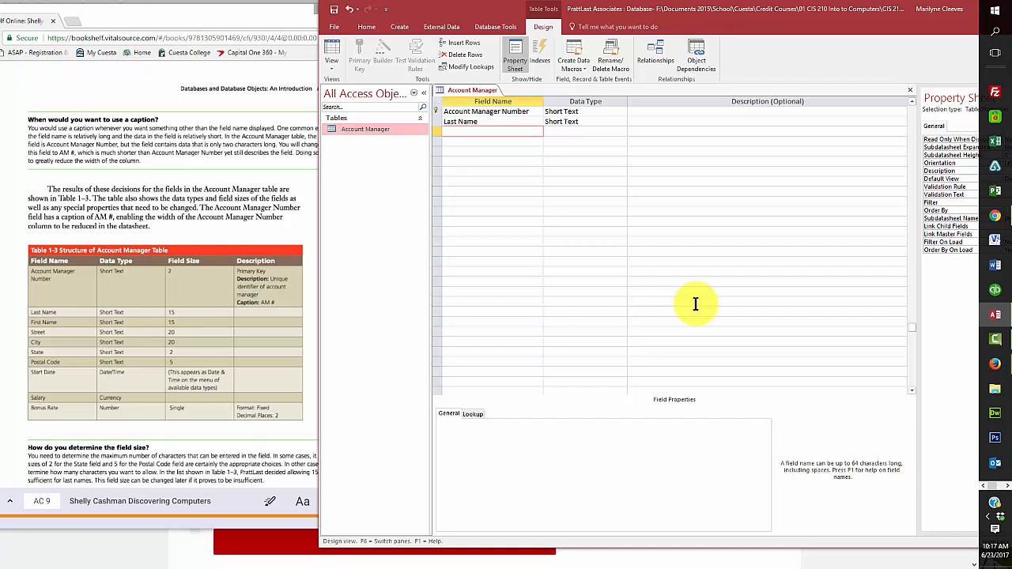
pyautogui.write('First Name')
pyautogui.press('Tab')
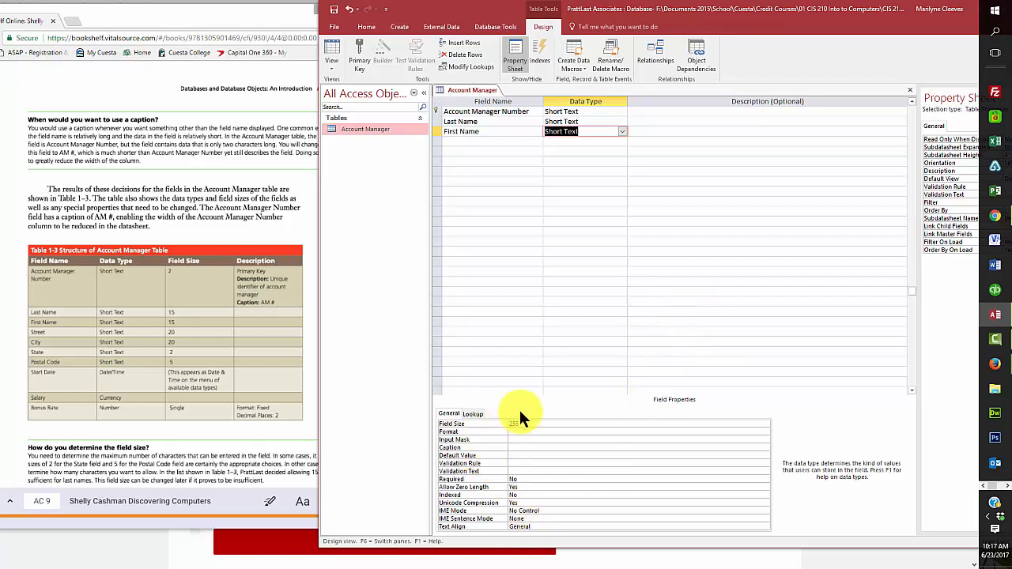
pyautogui.click(505, 424)
pyautogui.write('15')
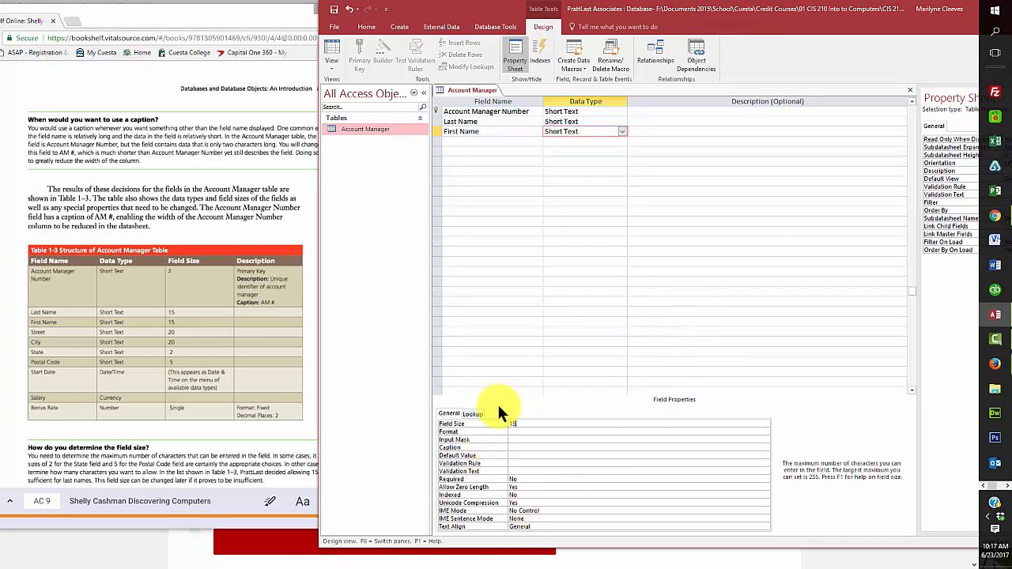
# - Add a Street field below First Name as Short Text with a field size of 20
pyautogui.click(467, 141)
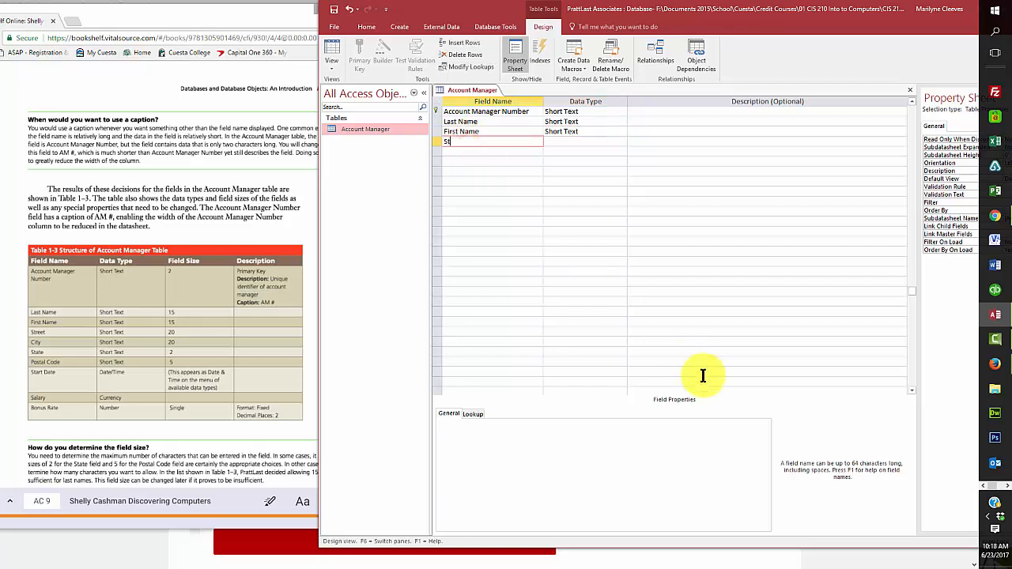
pyautogui.write('Street')
pyautogui.press('Tab')
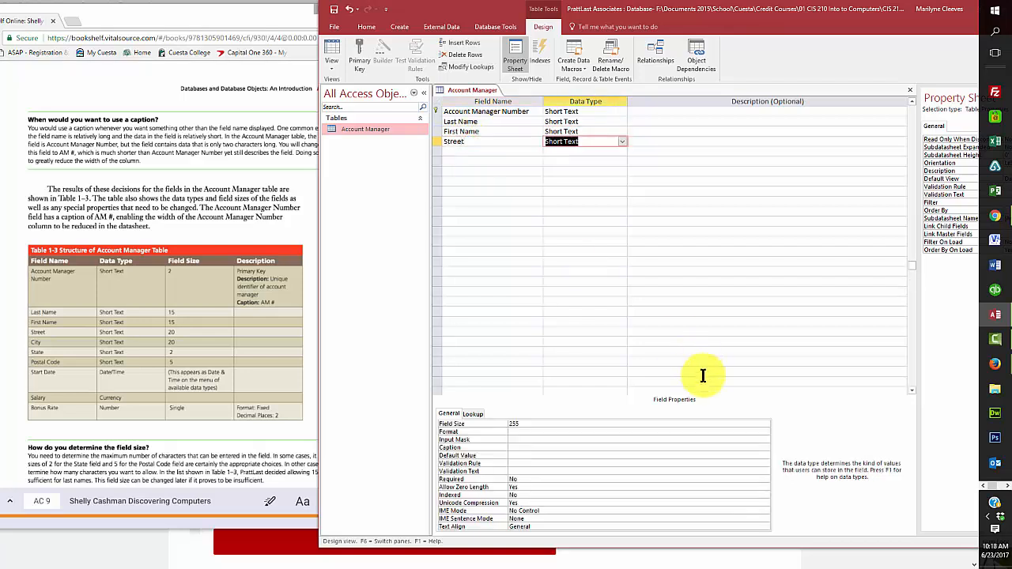
pyautogui.click(518, 423)
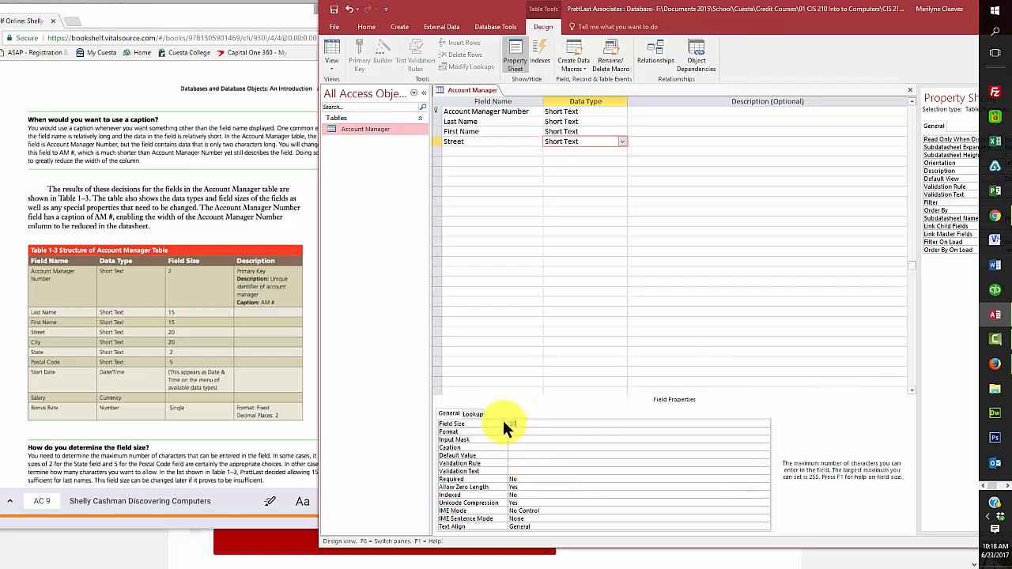
# - Add a City field below Street as Short Text with a field size of 20
pyautogui.click(453, 150)
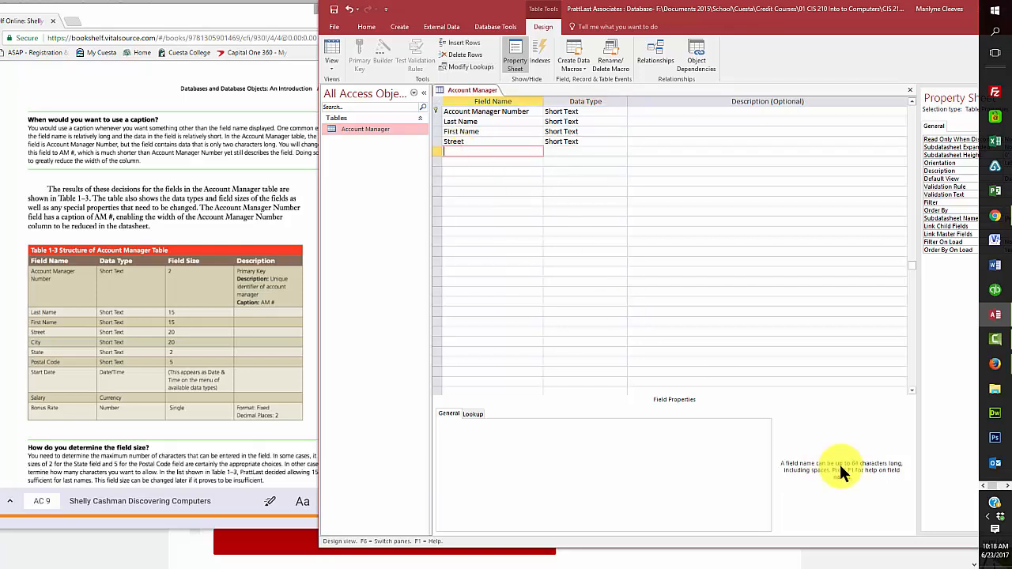
pyautogui.write('City')
pyautogui.press('Tab')
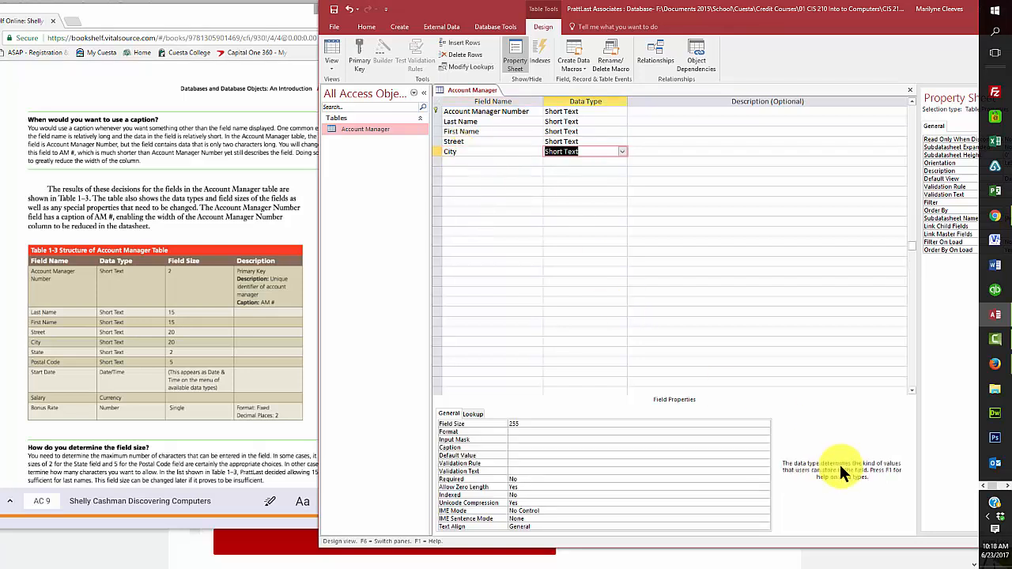
pyautogui.click(524, 424)
pyautogui.write('20')
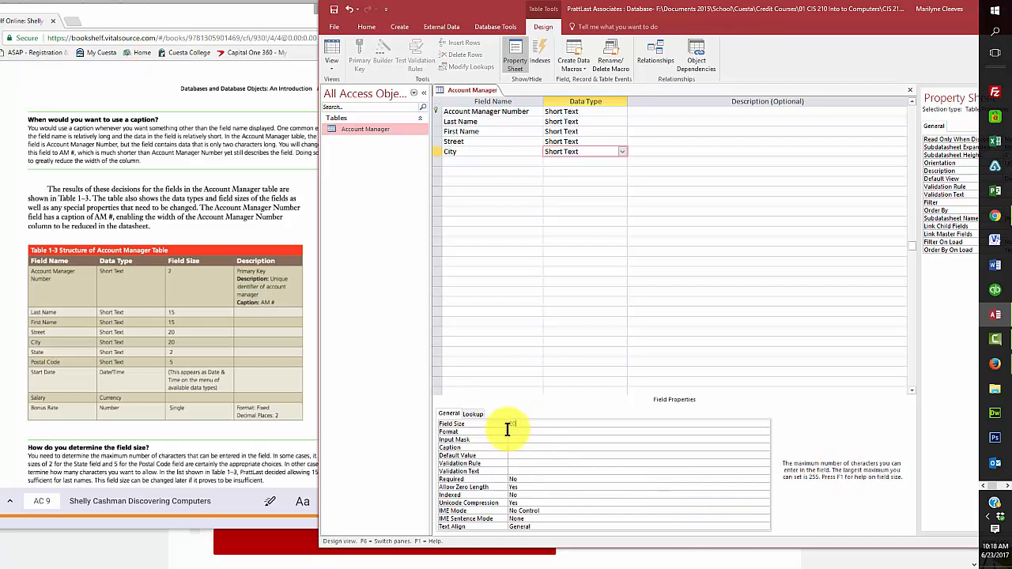
pyautogui.click(450, 161)
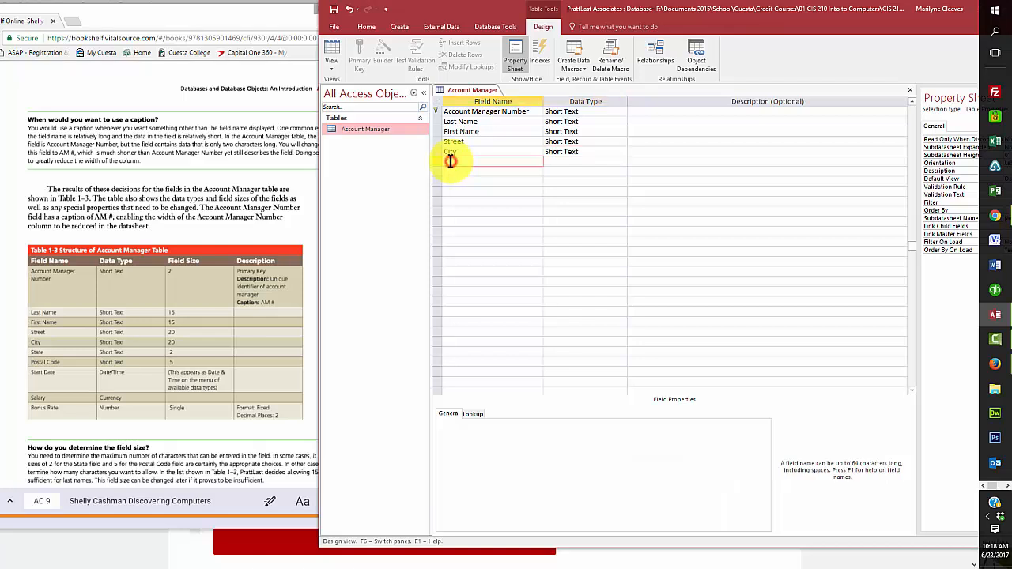
# - Add a State field below City as Short Text with a field size of 2
pyautogui.write('S')
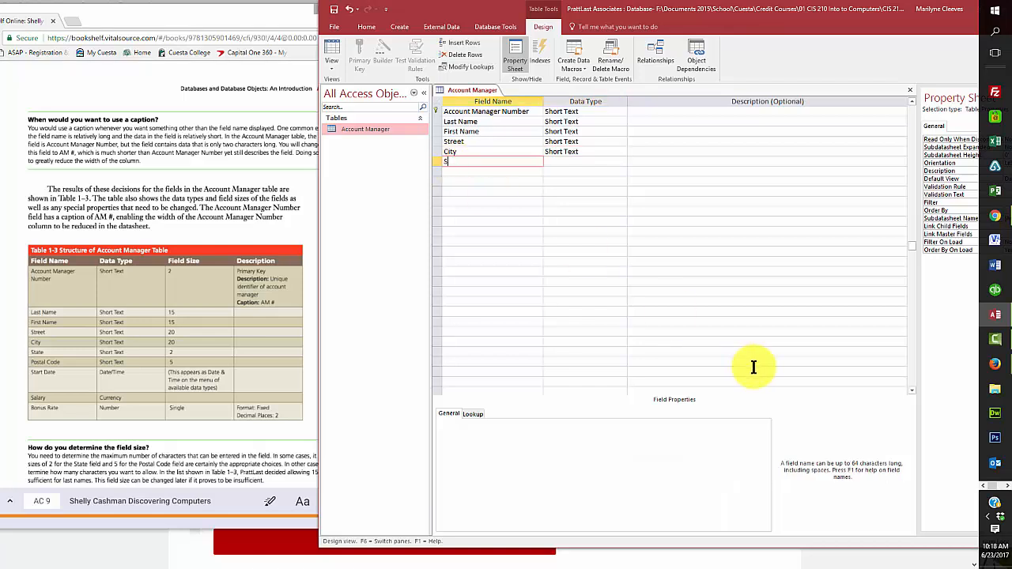
pyautogui.write('tate')
pyautogui.press('Tab')
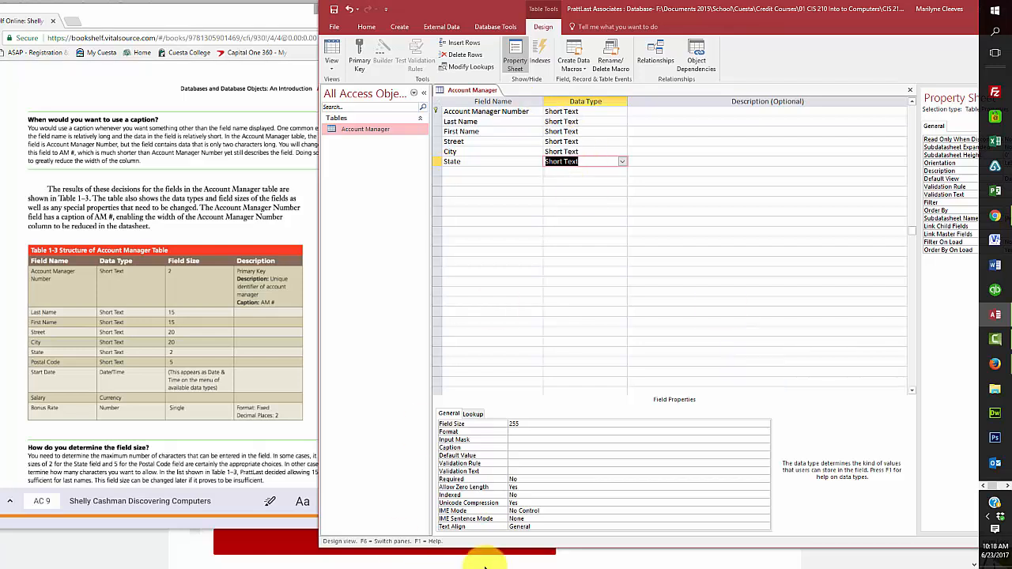
pyautogui.doubleClick(522, 423)
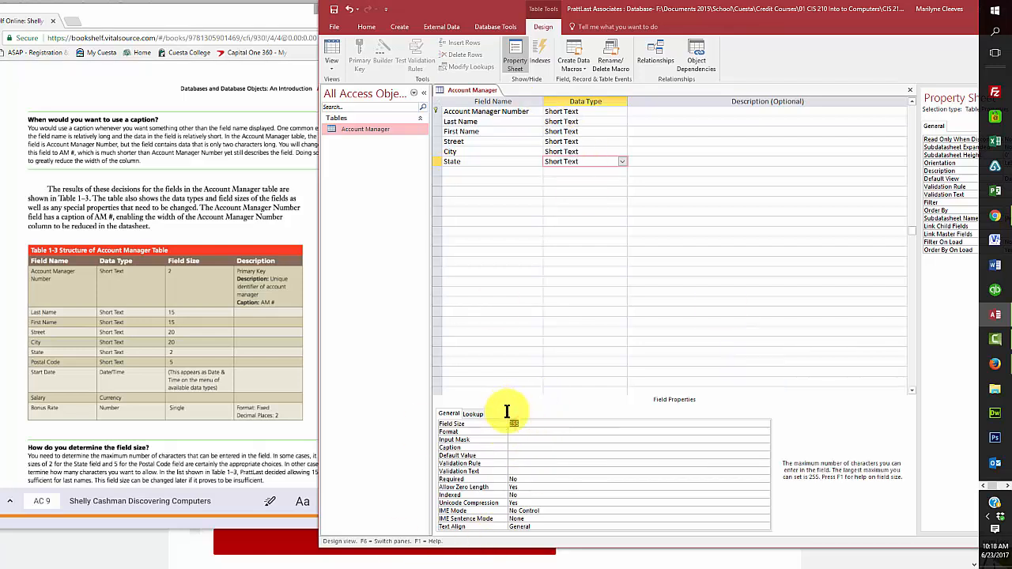
pyautogui.write('2')
# - Add a Postal Code field below State as Short Text with a field size of 5, following Table 1-3
pyautogui.click(458, 172)
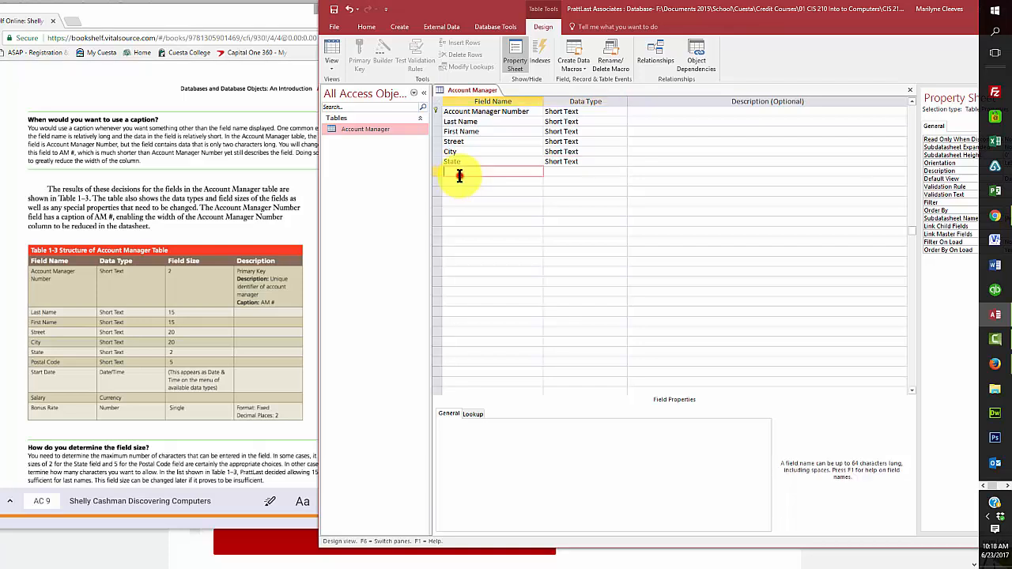
pyautogui.write('P')
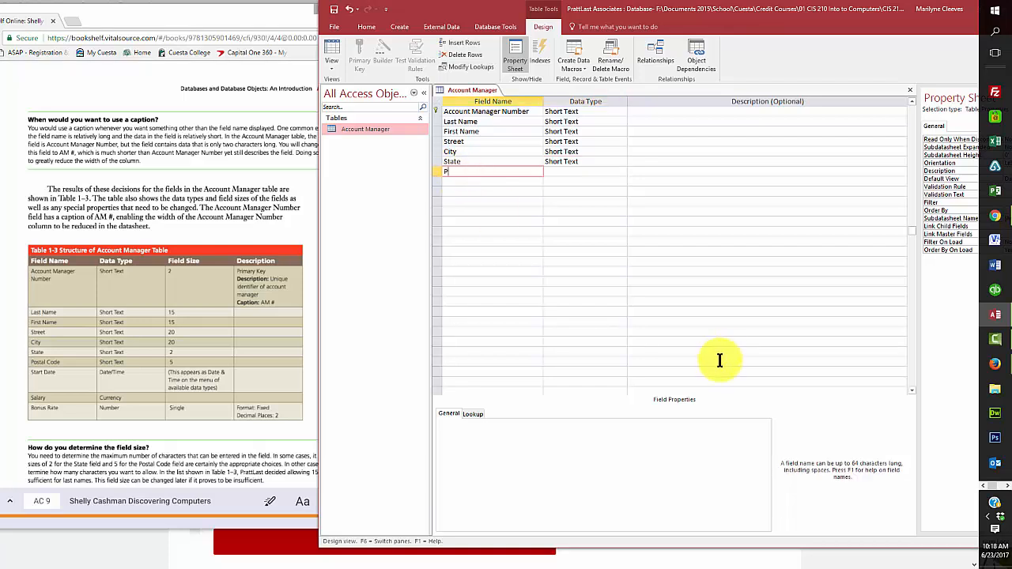
pyautogui.write('ostal Code')
pyautogui.press('Tab')
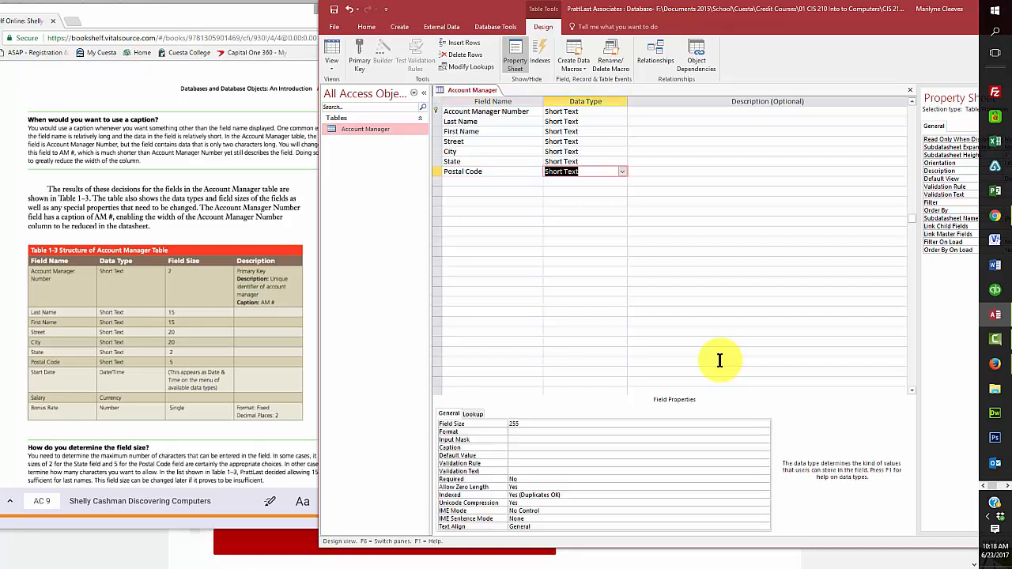
pyautogui.click(543, 424)
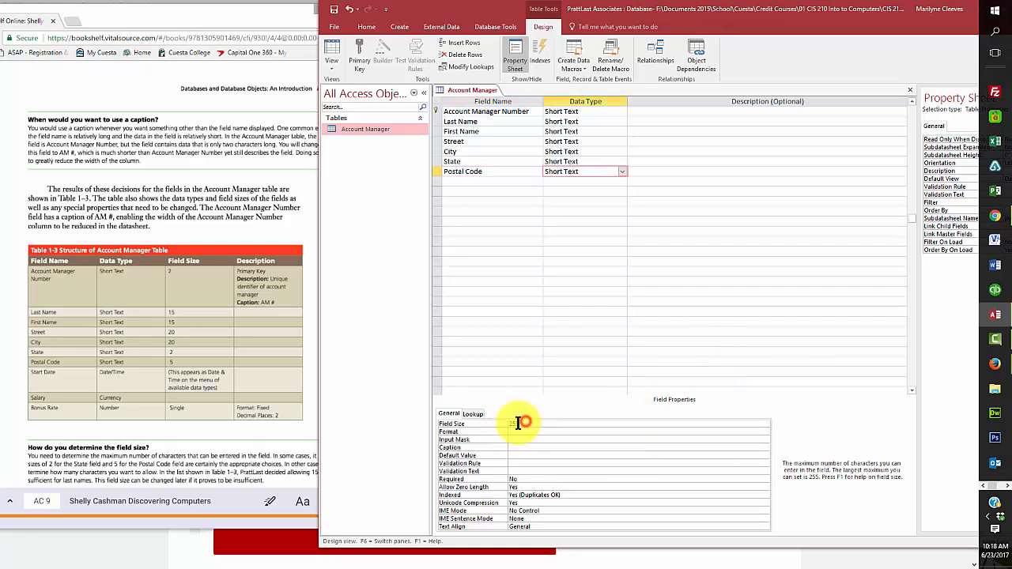
# - Add a Start Date field below Postal Code with the Date/Time data type
pyautogui.click(447, 182)
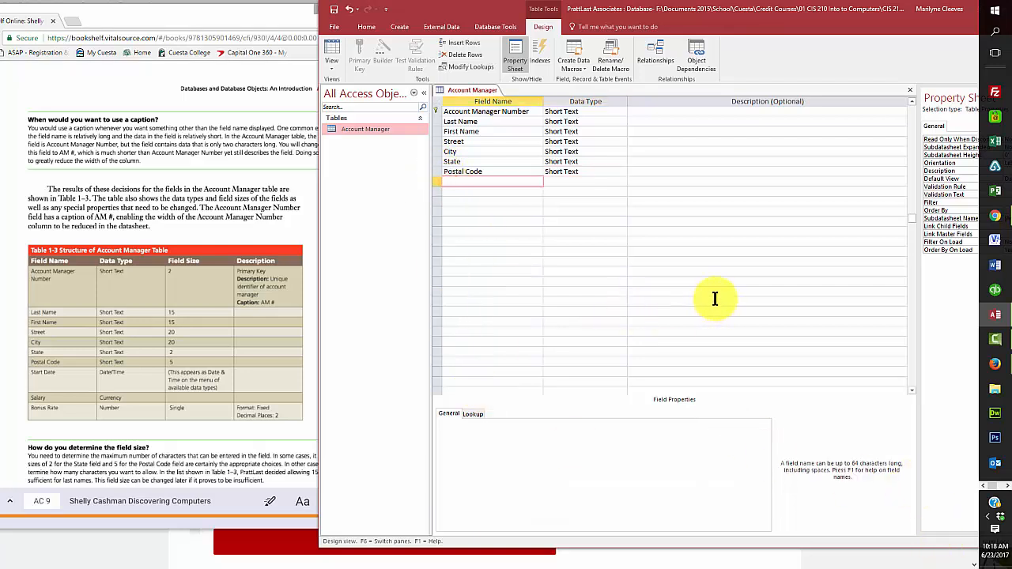
pyautogui.write('Start Date')
pyautogui.click(578, 181)
pyautogui.click(622, 182)
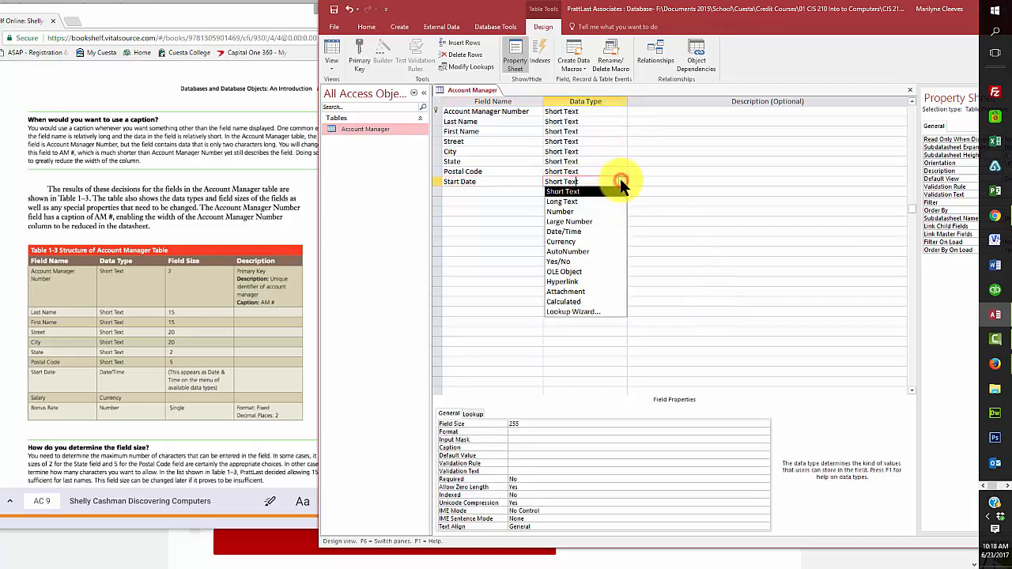
pyautogui.click(577, 231)
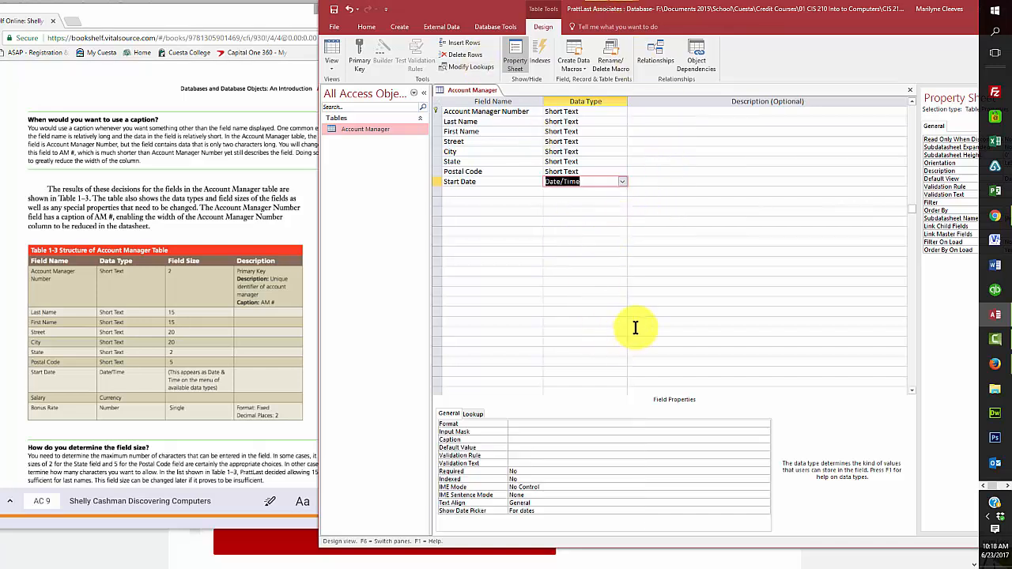
# - Add a Salary field below Start Date with the Currency data type
pyautogui.click(471, 191)
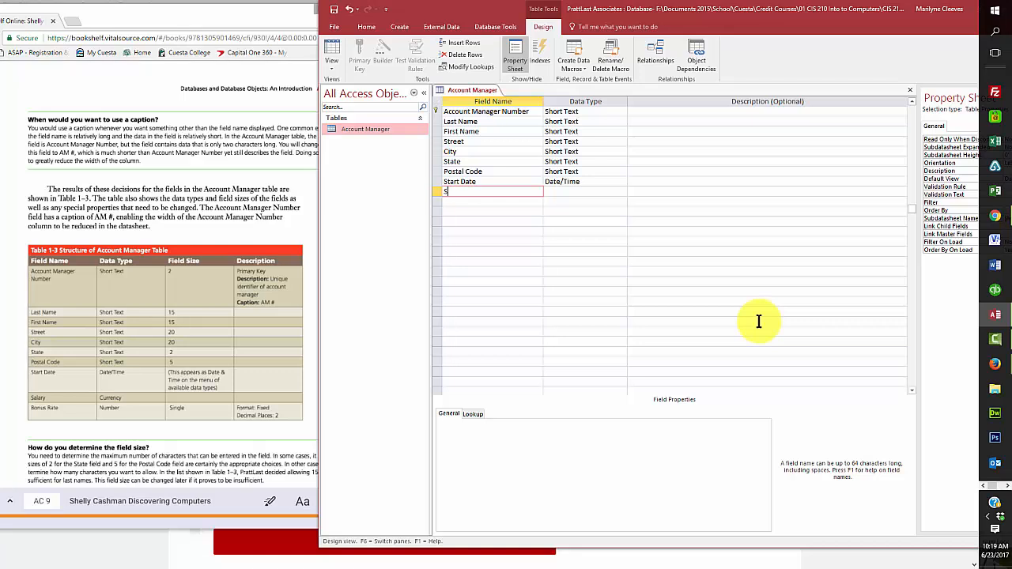
pyautogui.write('Salary')
pyautogui.press('Tab')
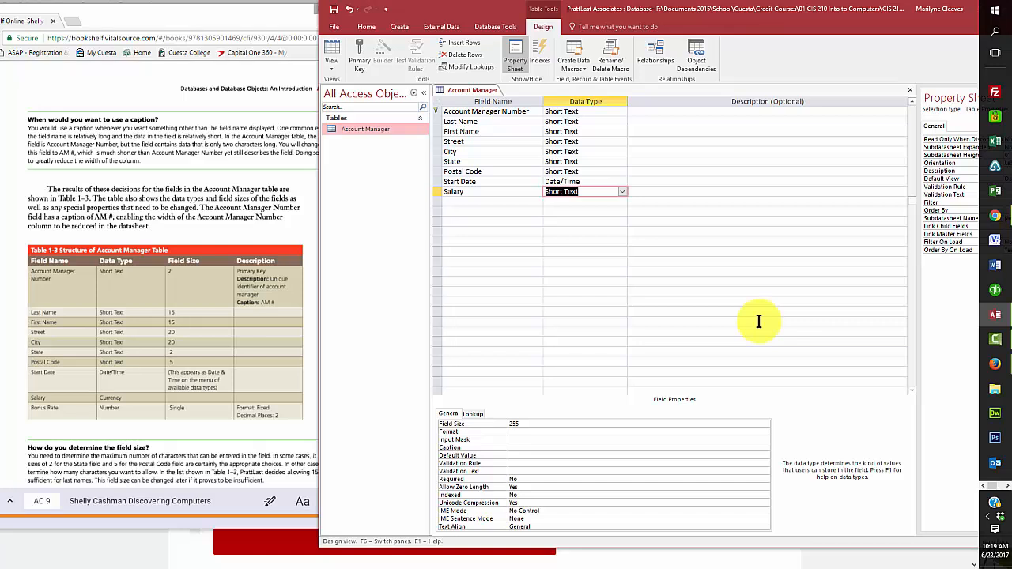
pyautogui.click(622, 191)
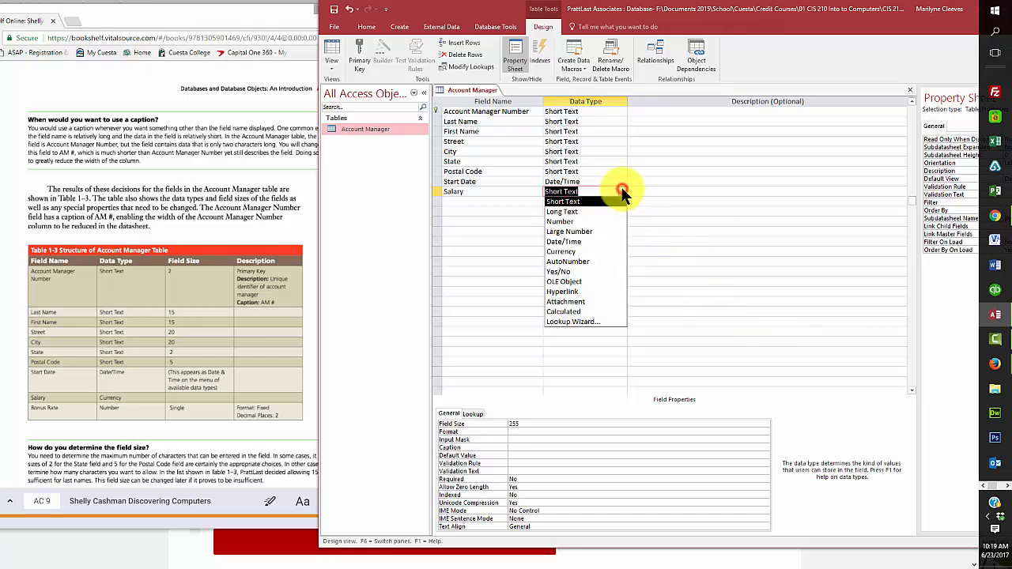
pyautogui.click(565, 251)
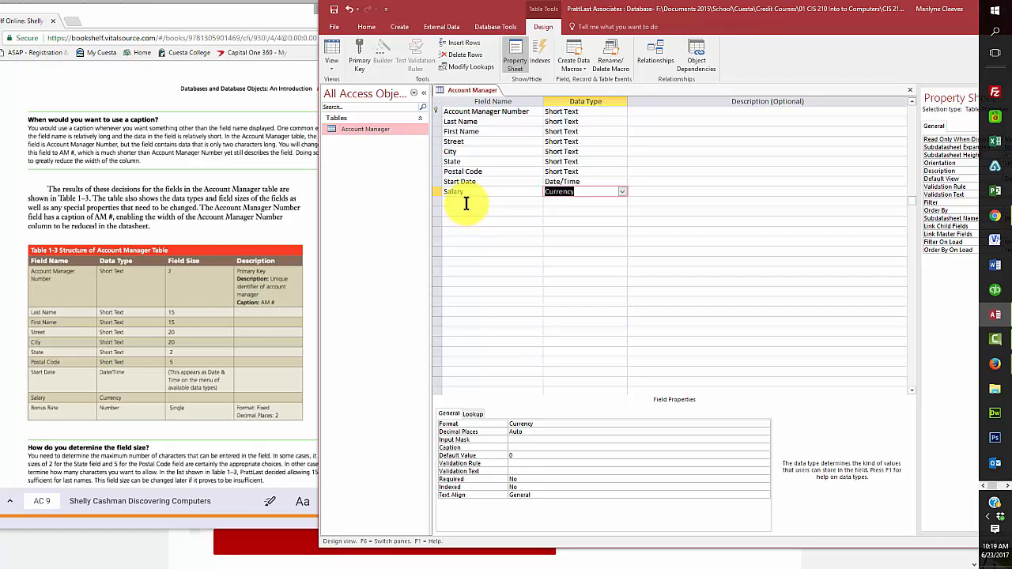
# - Add a Bonus Rate field below Salary with the Number data type
pyautogui.click(466, 202)
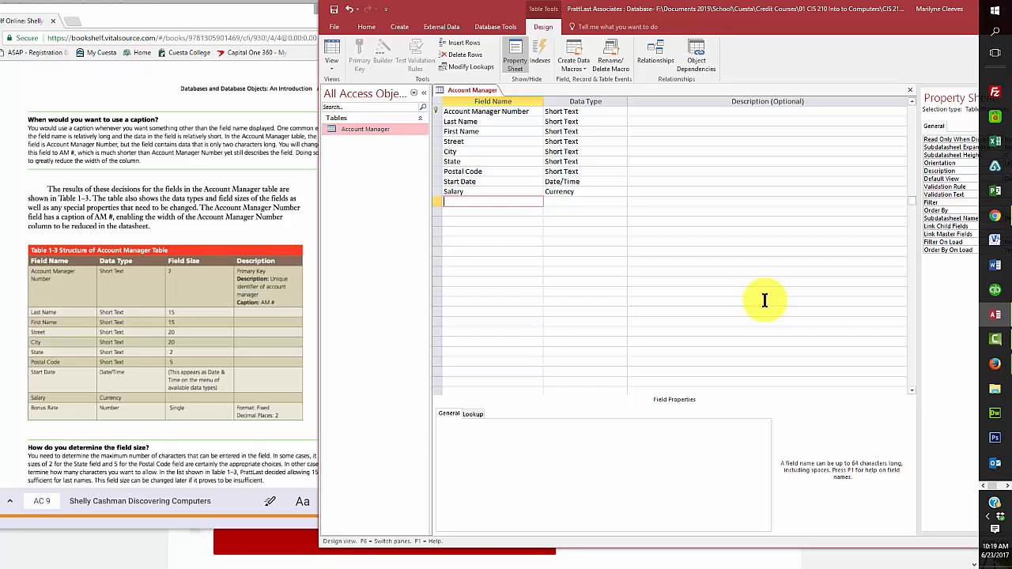
pyautogui.write('Bonus Rate')
pyautogui.press('Tab')
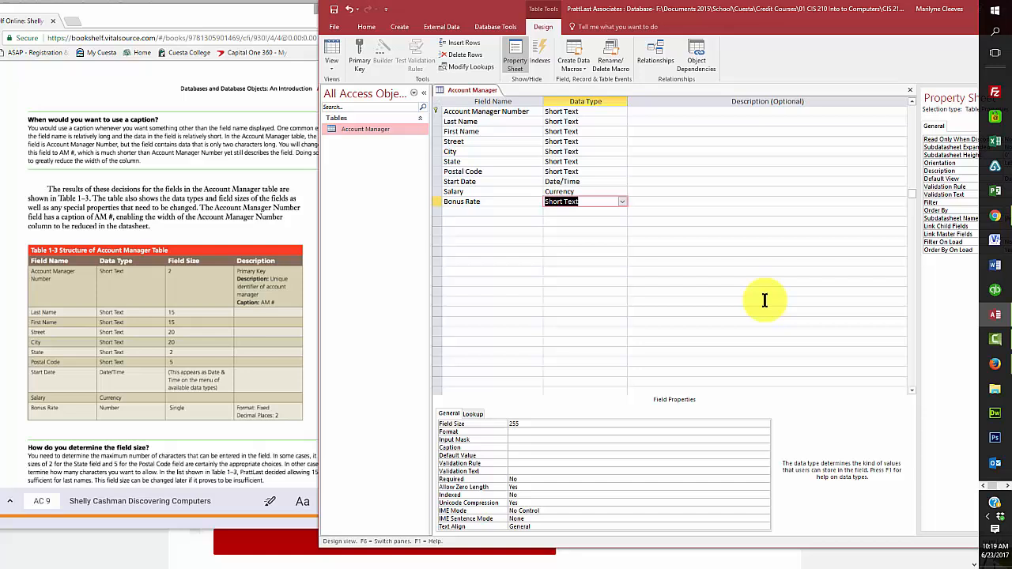
pyautogui.click(623, 203)
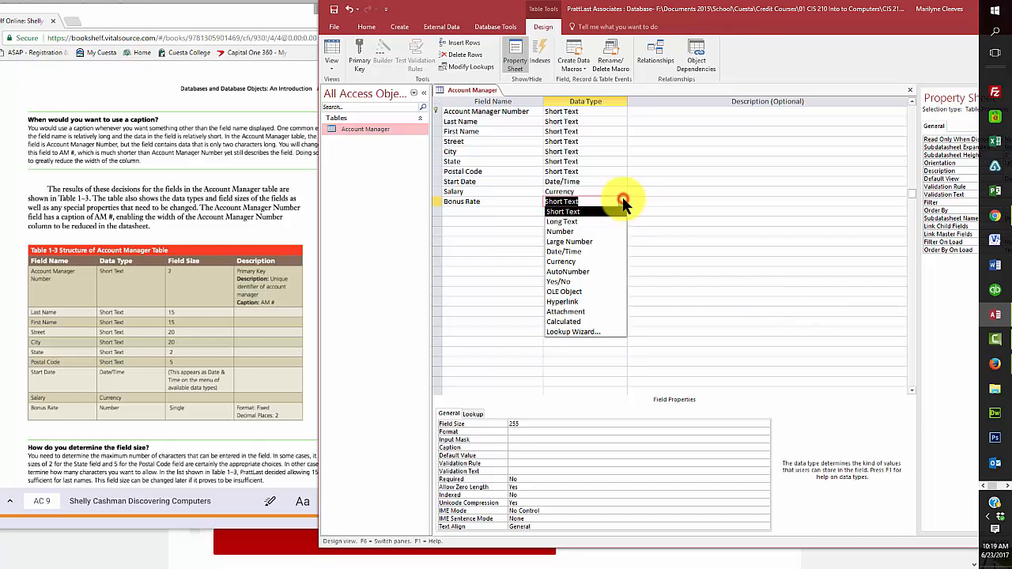
pyautogui.click(567, 232)
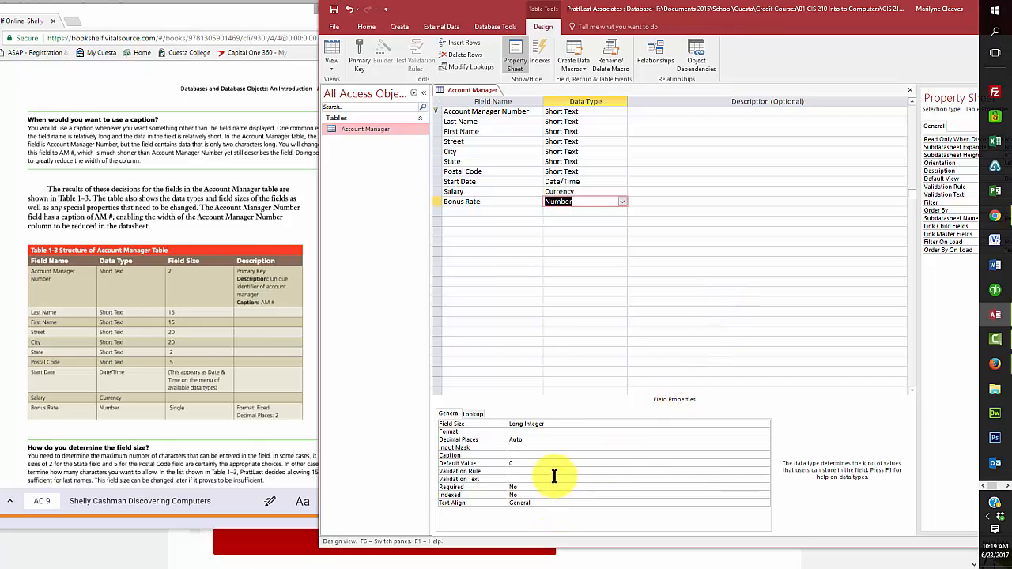
# - Set the Bonus Rate field's size to Single and its format to Fixed
pyautogui.click(562, 424)
pyautogui.click(764, 425)
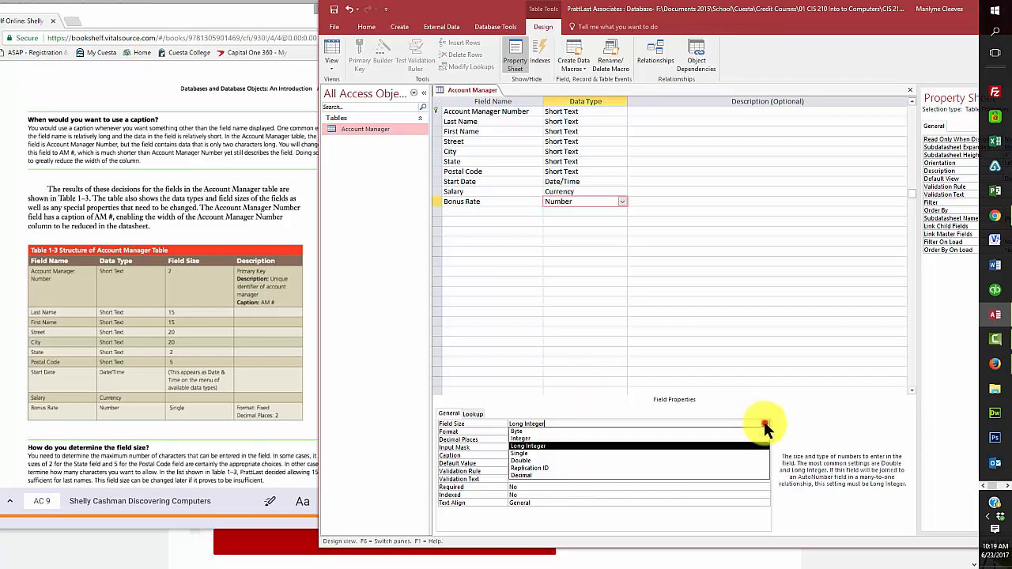
pyautogui.click(581, 448)
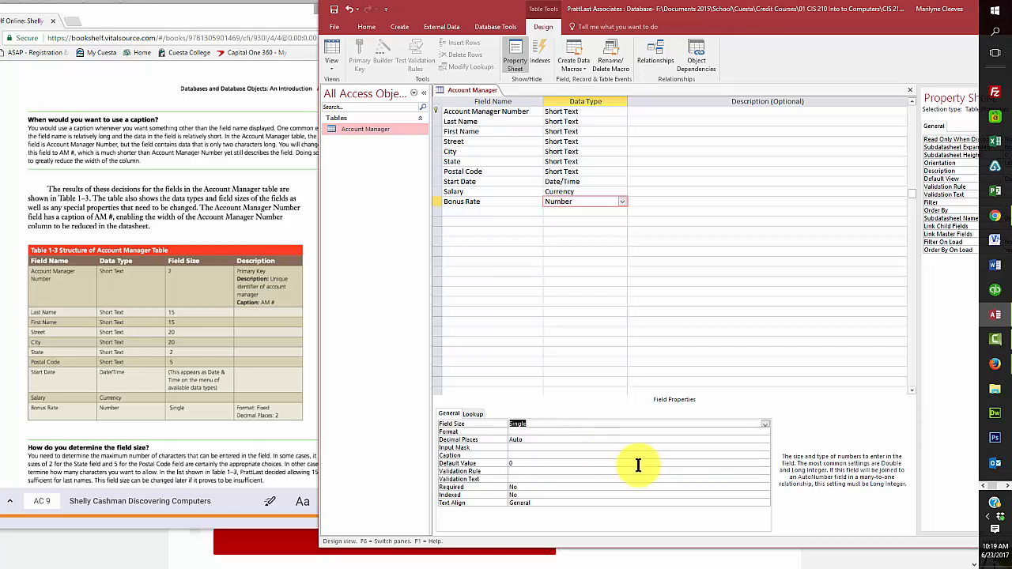
pyautogui.click(563, 432)
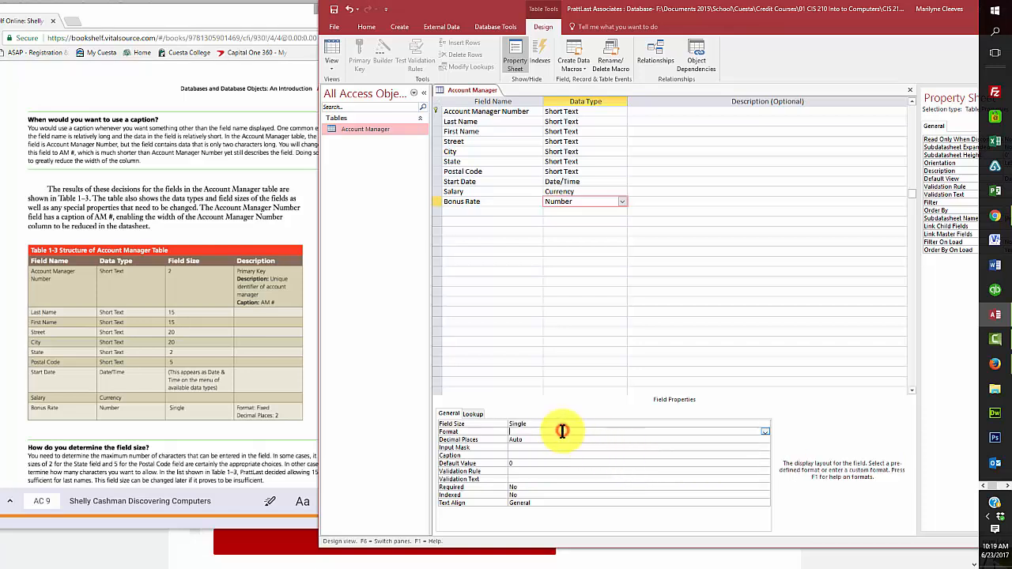
pyautogui.click(763, 432)
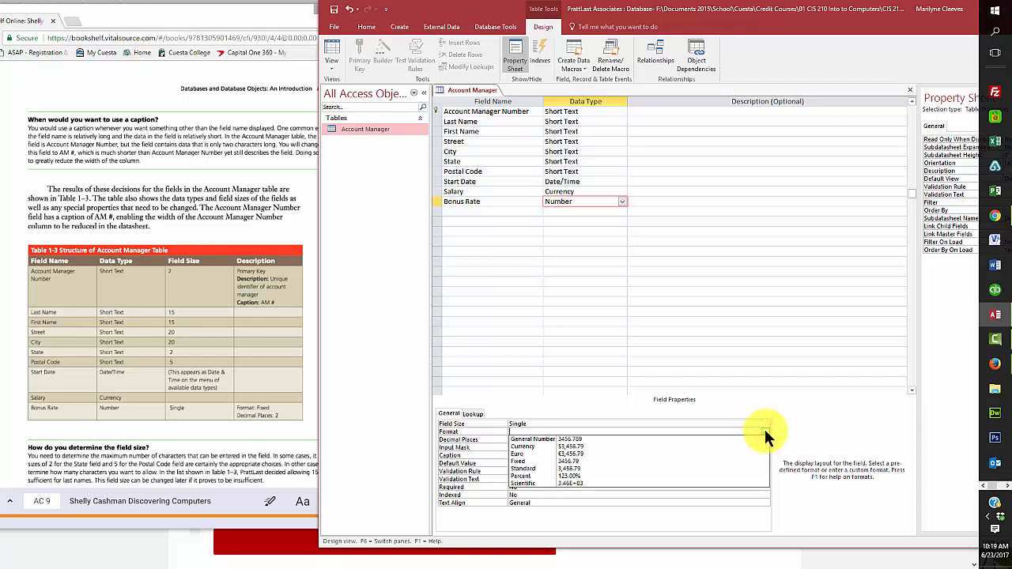
pyautogui.click(637, 459)
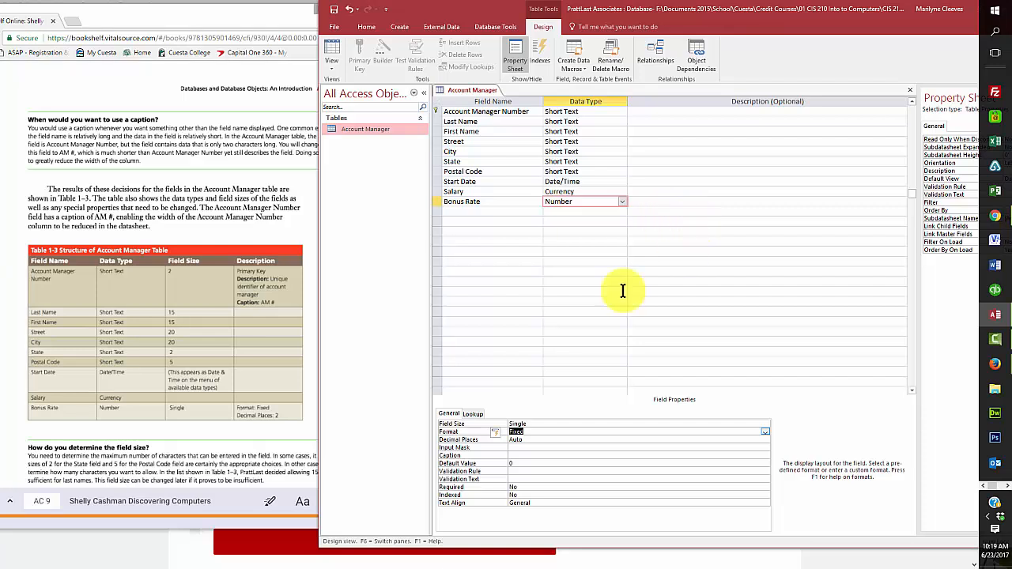
# - Try to save the Account Manager table and switch it to Datasheet View
pyautogui.click(332, 71)
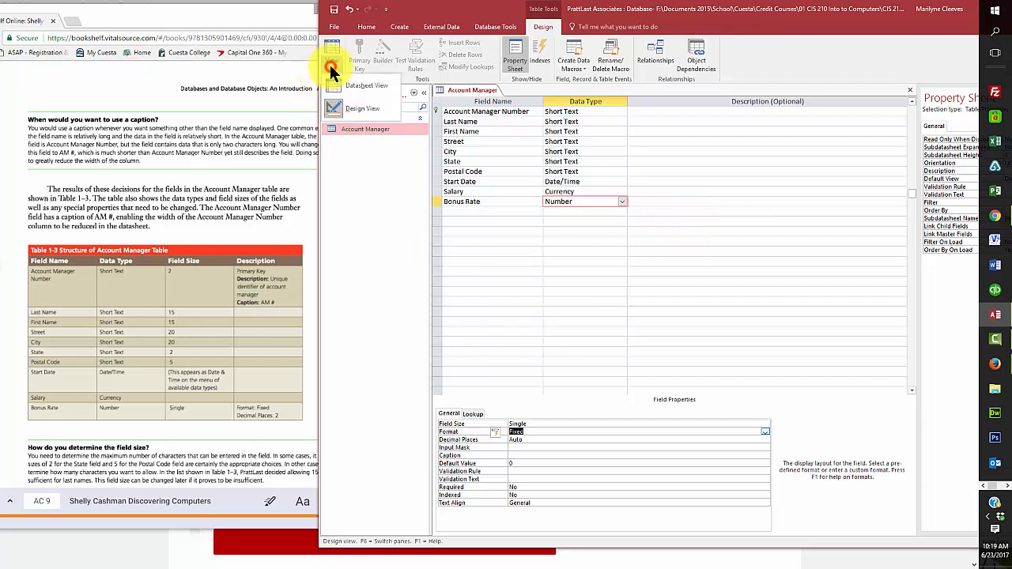
pyautogui.click(351, 87)
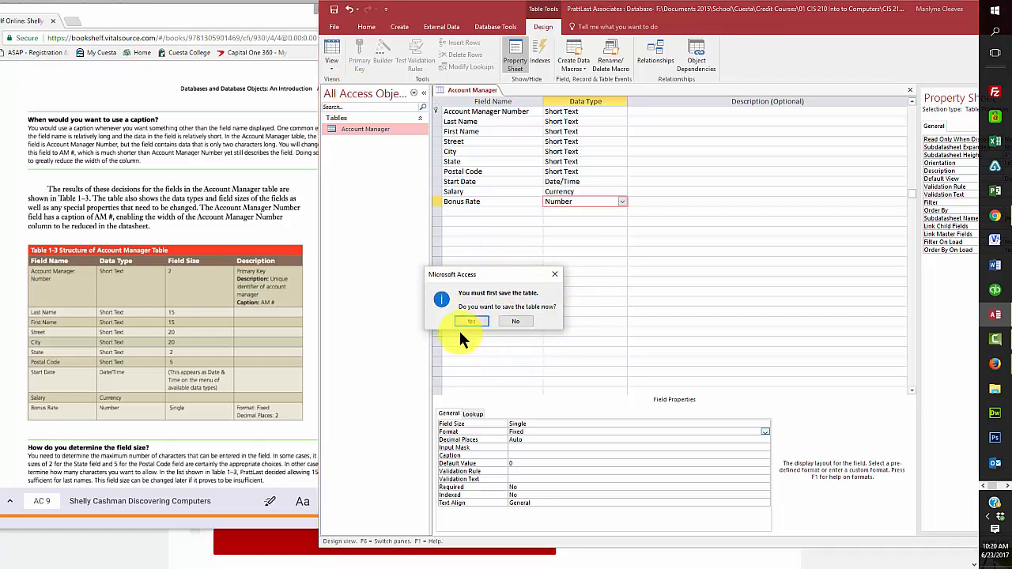
pyautogui.click(472, 322)
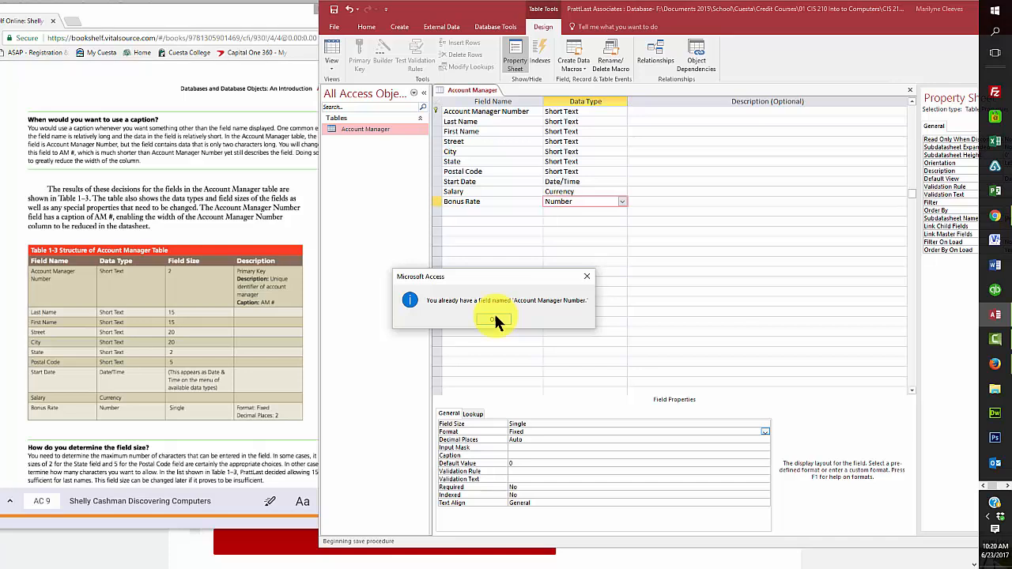
pyautogui.click(495, 316)
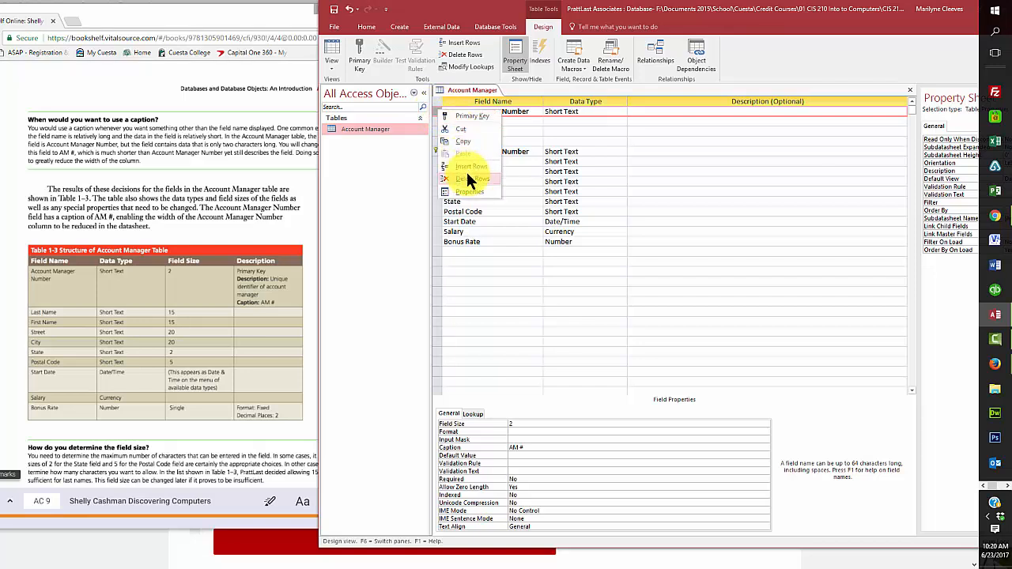
# - Delete the duplicate Account Manager Number row without the primary key and the three empty rows beneath it
pyautogui.click(469, 178)
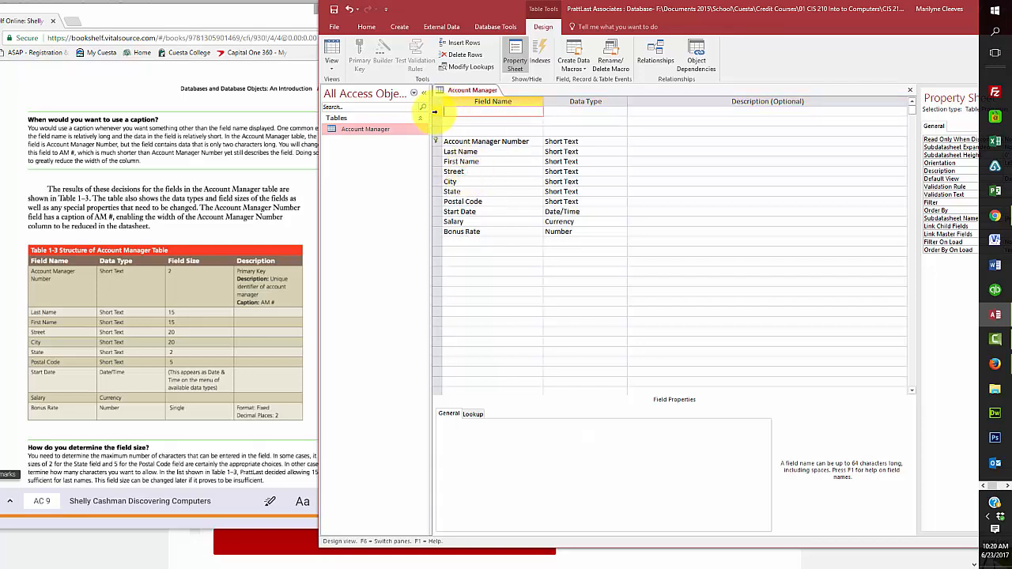
pyautogui.rightClick(434, 111)
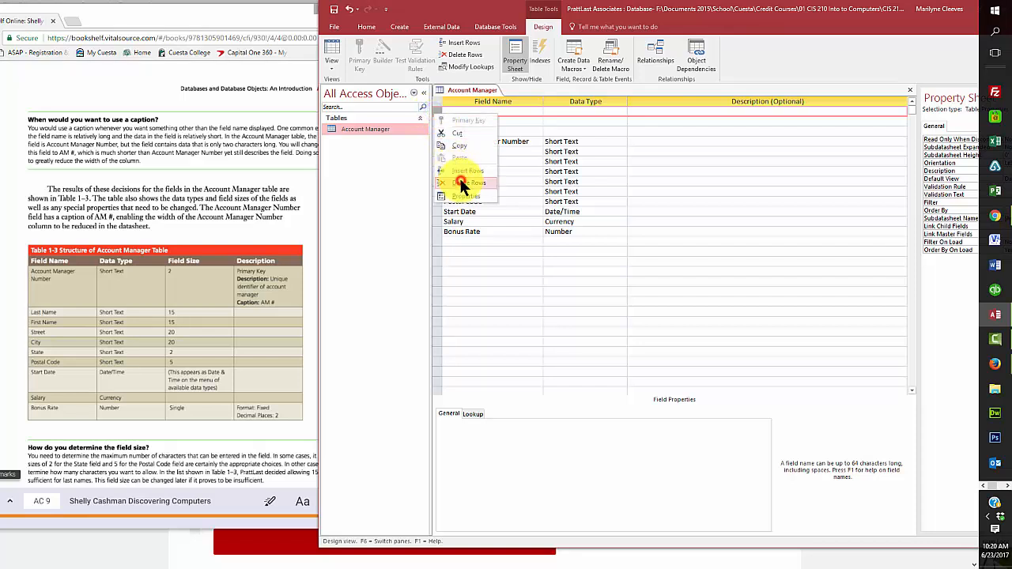
pyautogui.click(463, 184)
pyautogui.rightClick(434, 111)
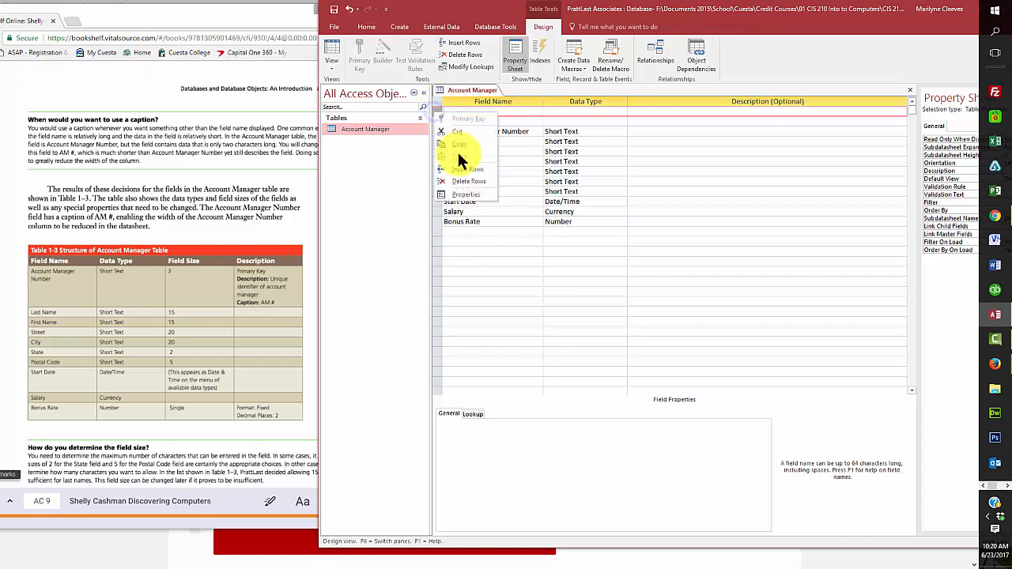
pyautogui.click(462, 181)
pyautogui.rightClick(435, 111)
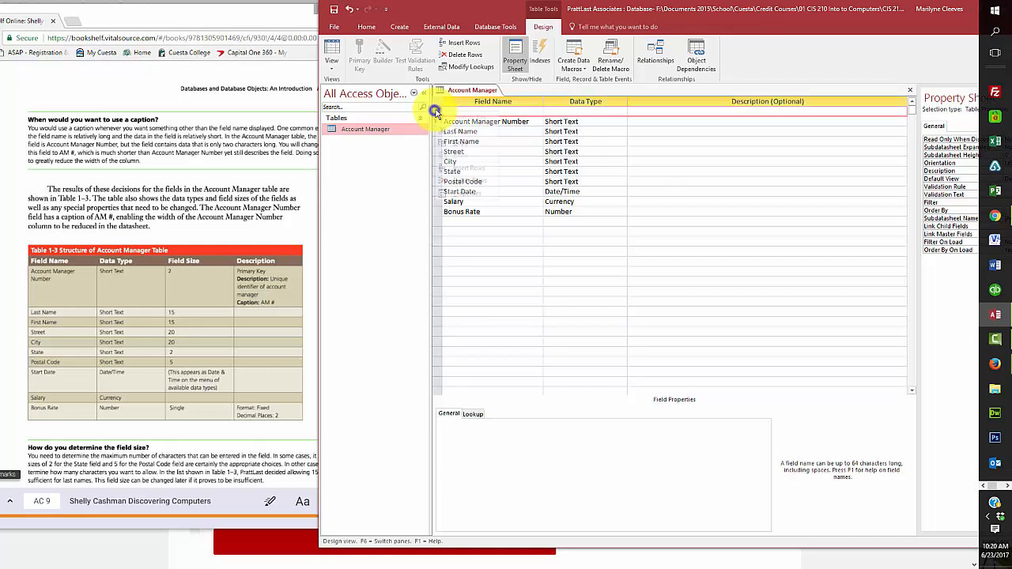
pyautogui.click(467, 179)
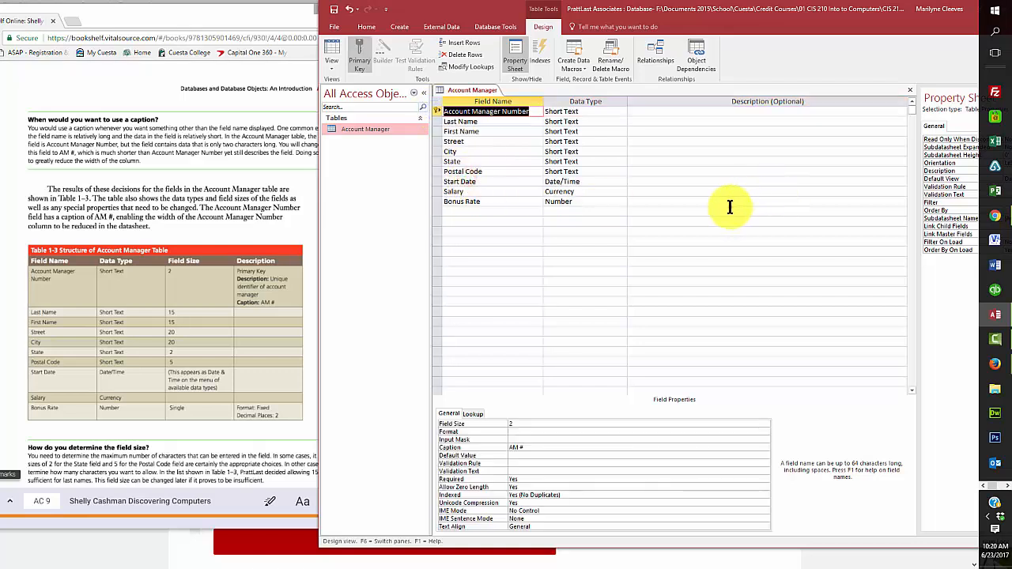
pyautogui.click(793, 207)
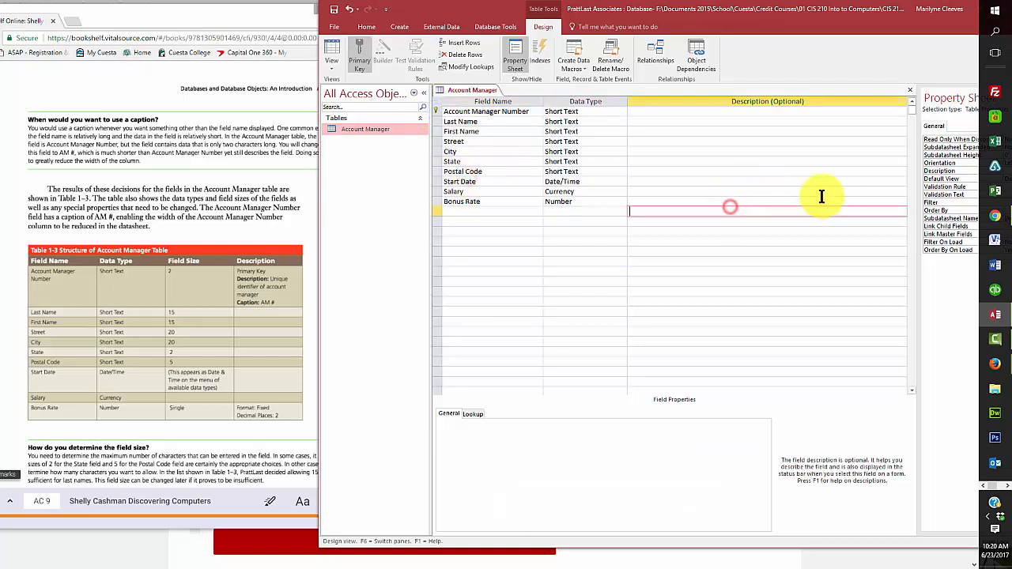
# - Switch the Account Manager table to Datasheet View, saving the table design
pyautogui.click(330, 62)
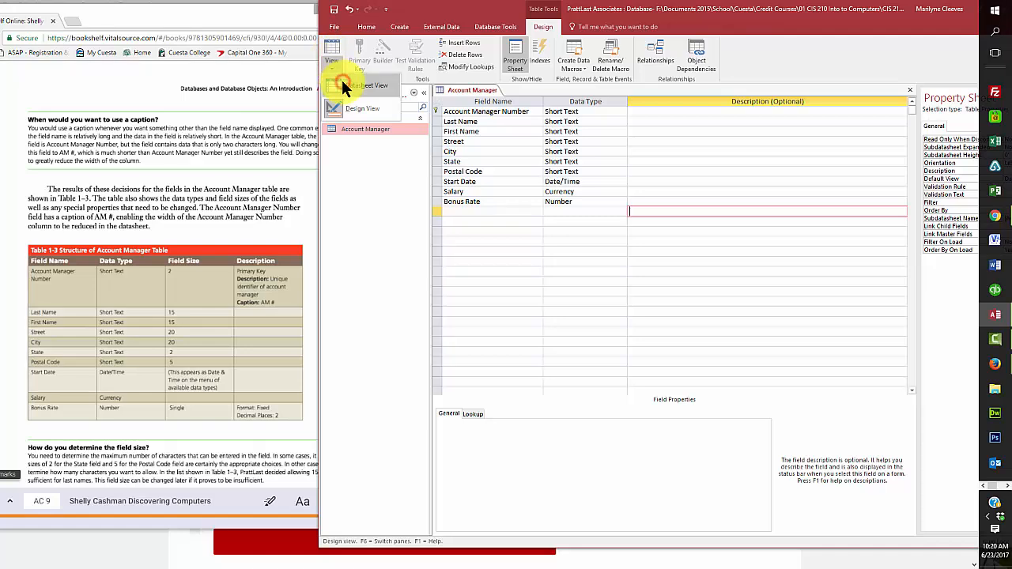
pyautogui.click(342, 85)
pyautogui.click(471, 318)
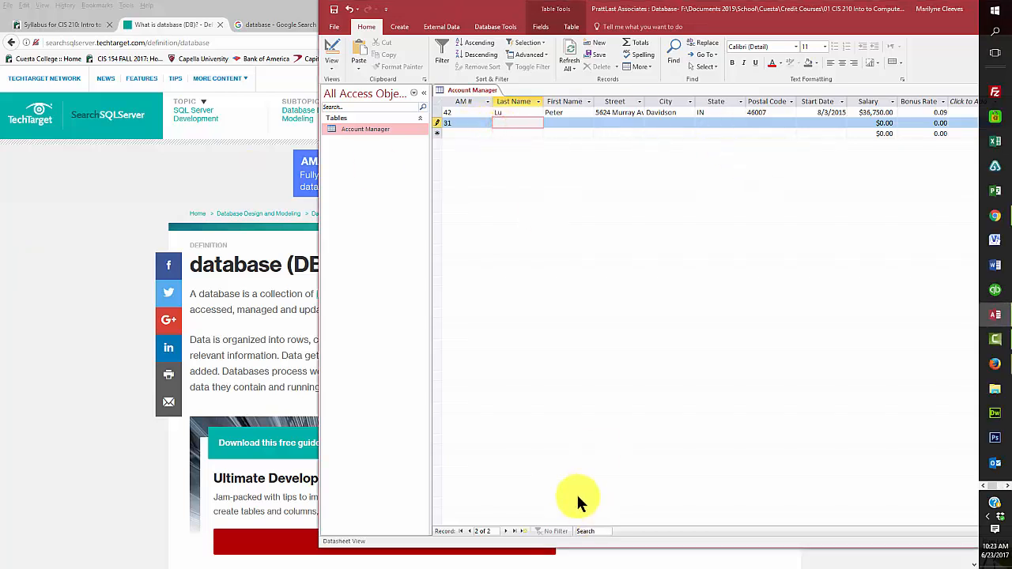
# - Enter the account manager's last name and first name in the second record of the Account Manager table
pyautogui.write('Rivera')
pyautogui.press('Tab')
pyautogui.write('Ha')
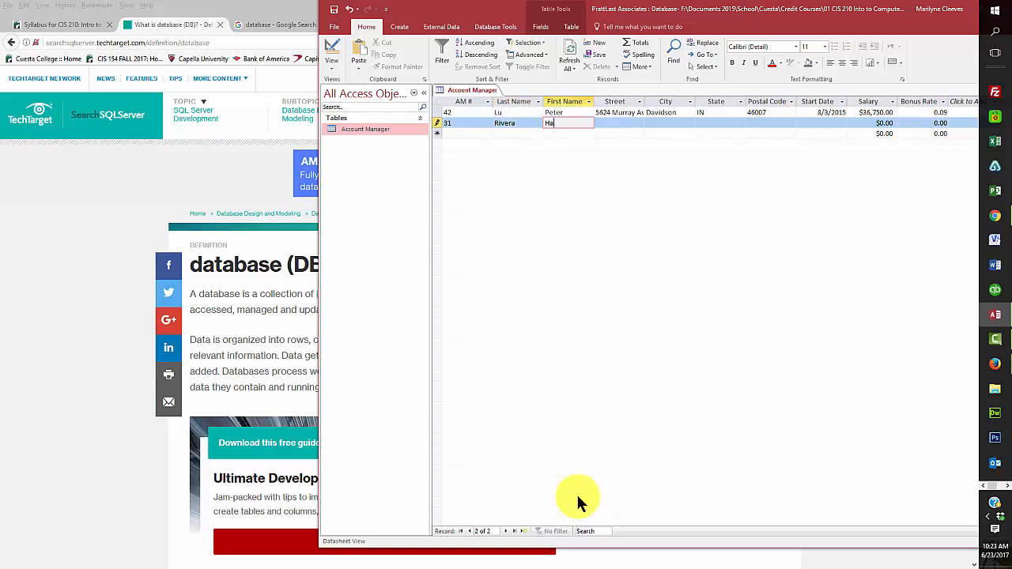
pyautogui.write('ydee')
pyautogui.press('Tab')
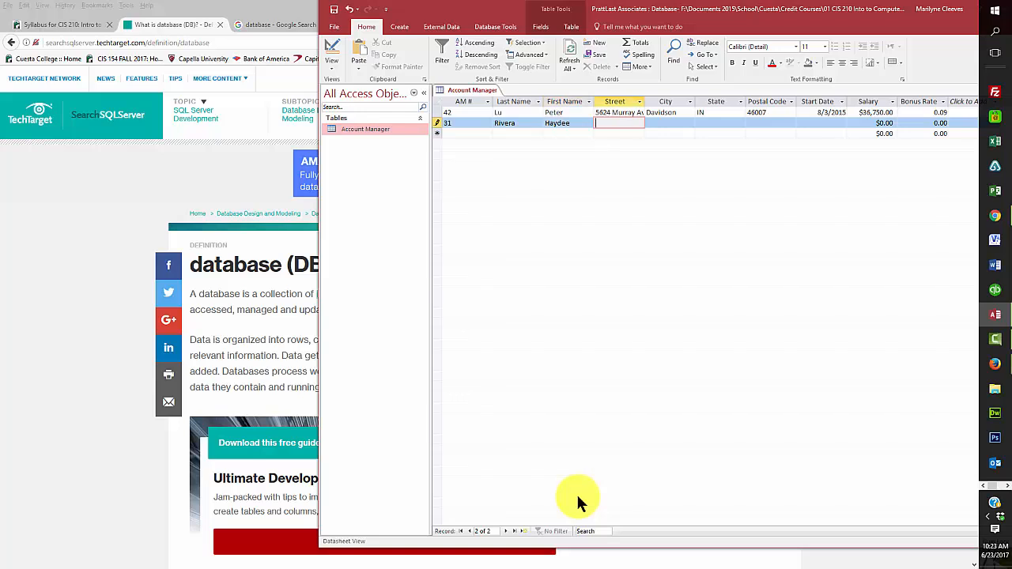
# - Fill in the street address, city, state and postal code of the second record
pyautogui.write('325 Twiddy St.')
pyautogui.press('Tab')
pyautogui.write('Avonda')
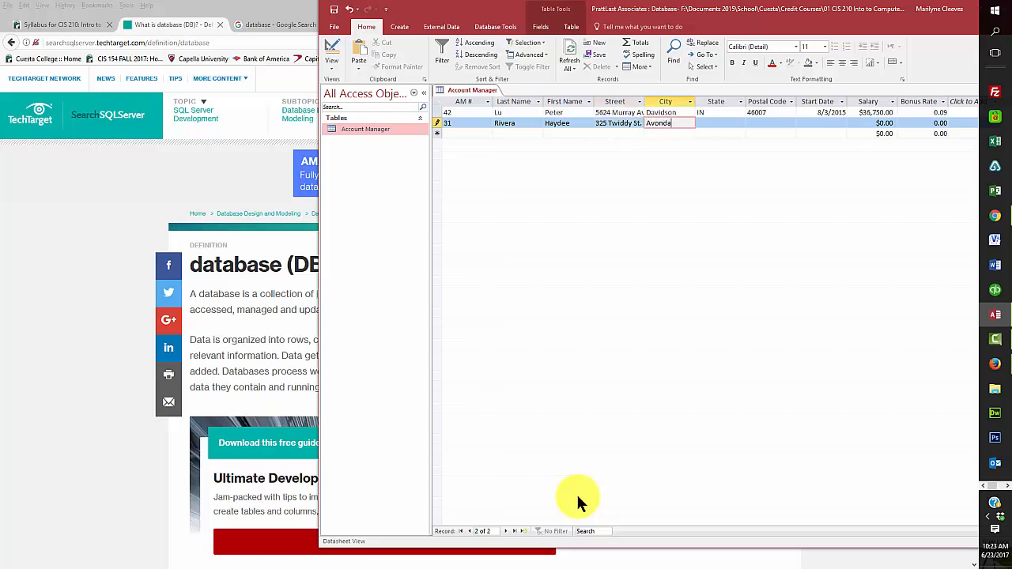
pyautogui.write('le')
pyautogui.press('Tab')
pyautogui.write('IL')
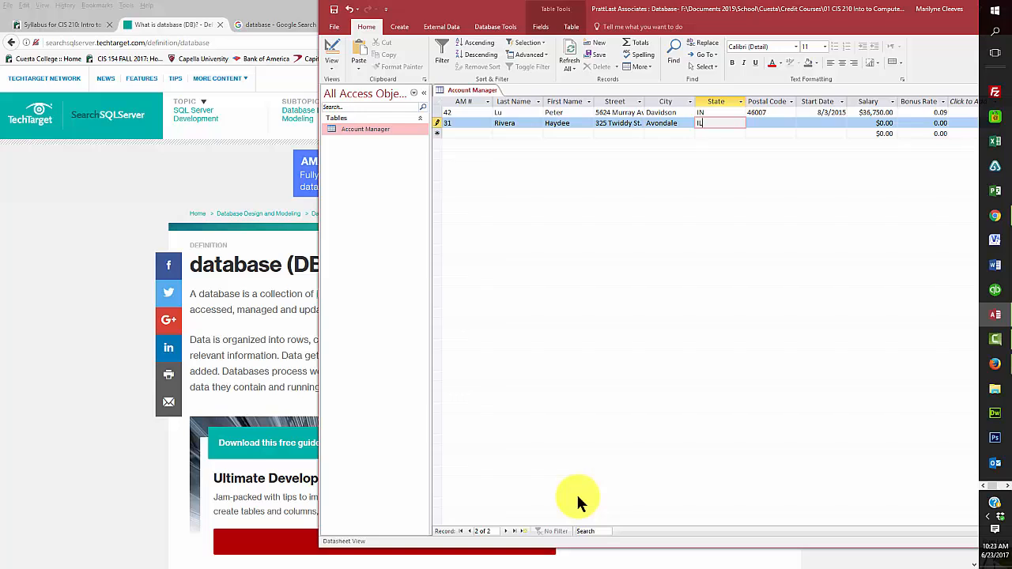
pyautogui.press('Tab')
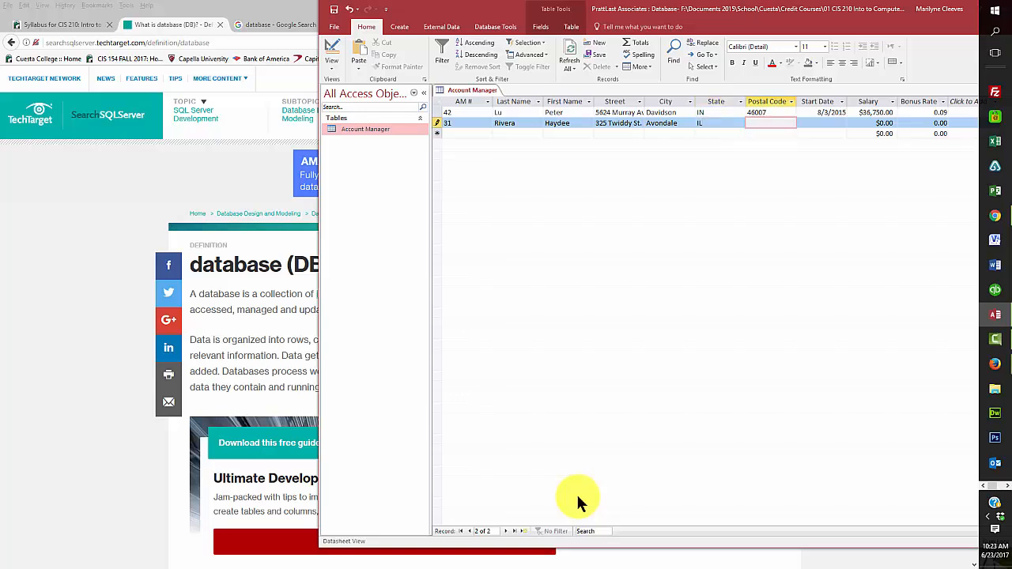
pyautogui.write('60311')
pyautogui.press('Tab')
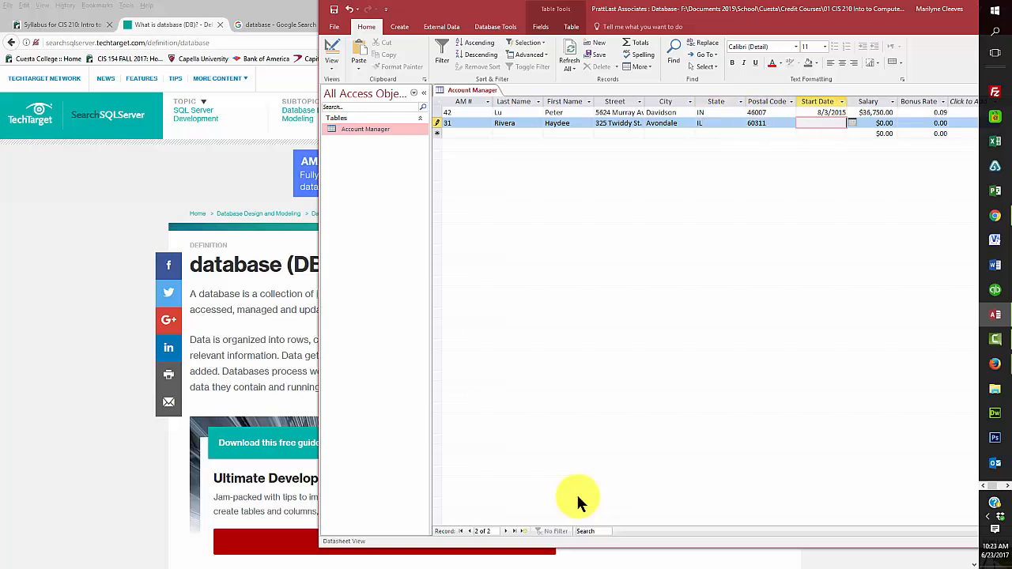
# - Complete the second record with start date 06/03/2013, salary 48750 and bonus rate .15
pyautogui.write('06/03')
pyautogui.write('/2013')
pyautogui.press('Tab')
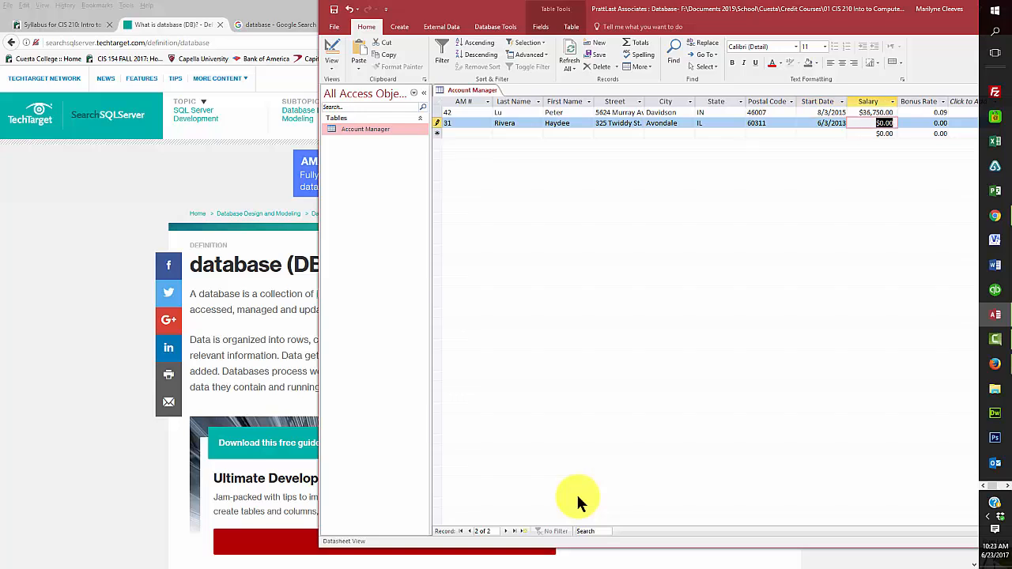
pyautogui.write('48750')
pyautogui.press('Tab')
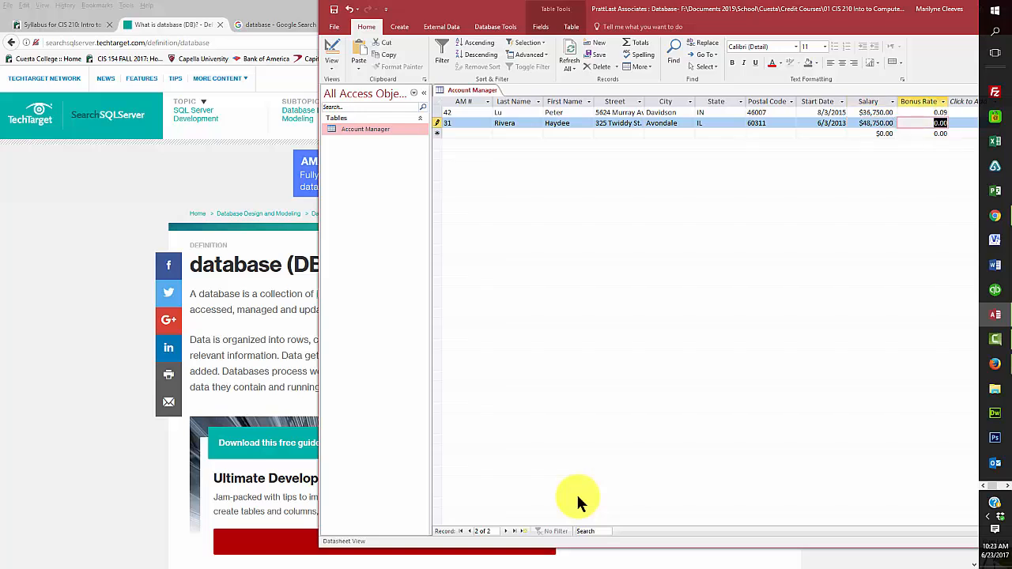
pyautogui.write('.15')
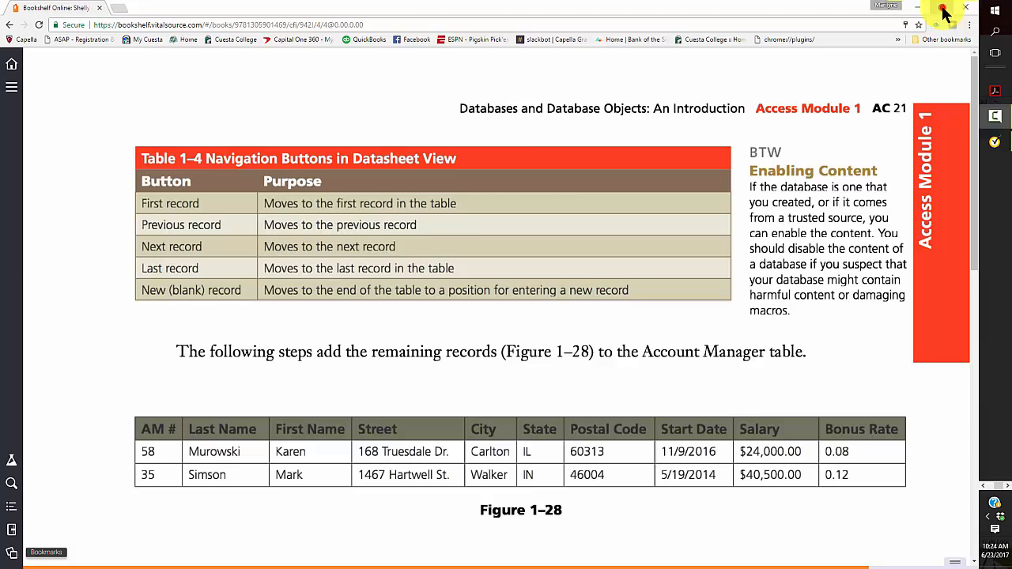
# - Put away the textbook page with Figure 1-28 and return to the Account Manager datasheet in Access
pyautogui.click(943, 14)
pyautogui.moveTo(348, 35); pyautogui.dragTo(0, 47)
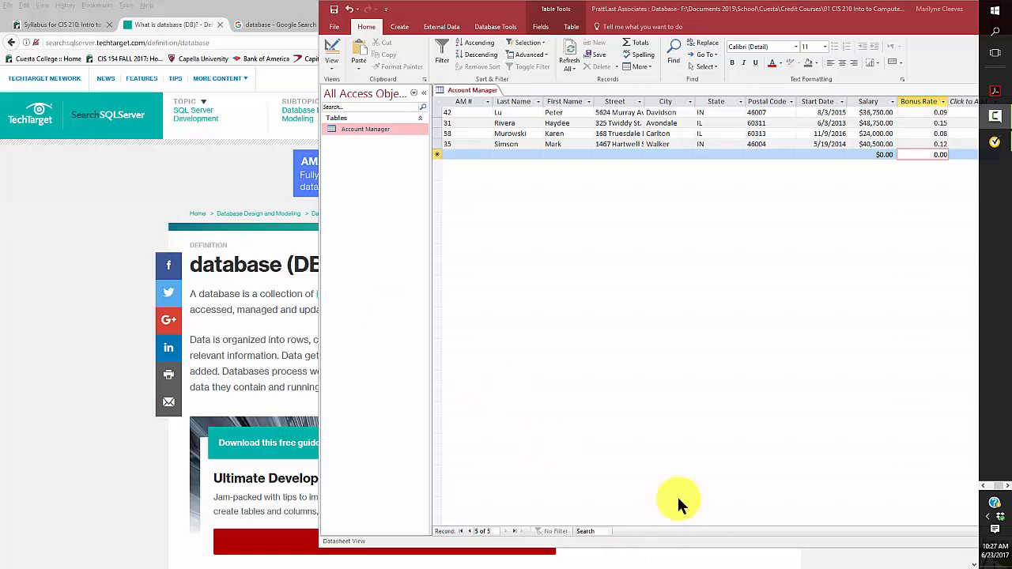
# - Fit the AM # column to its contents and narrow the State column in the Account Manager datasheet
pyautogui.click(487, 102)
pyautogui.click(578, 262)
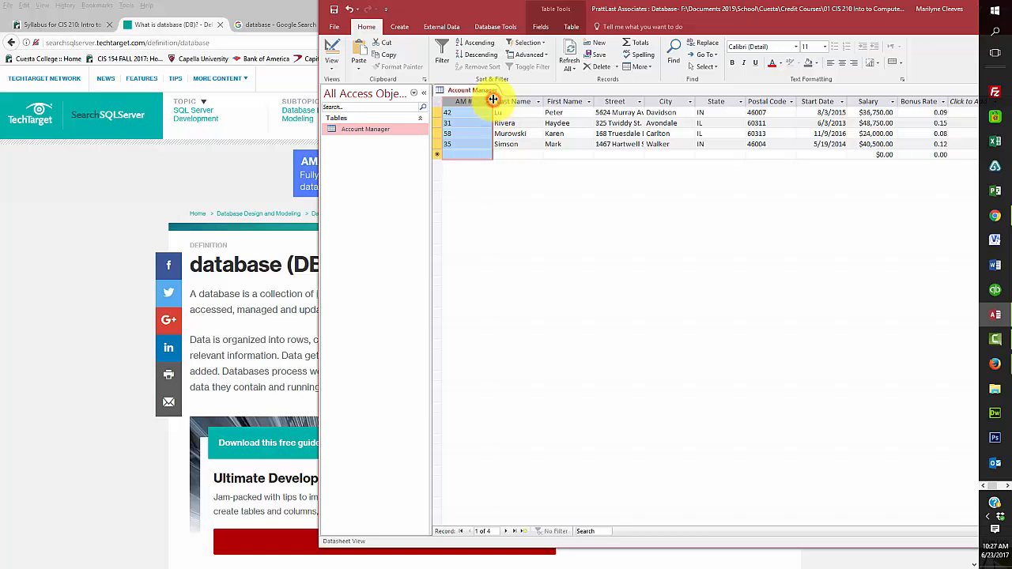
pyautogui.moveTo(492, 98); pyautogui.dragTo(462, 103)
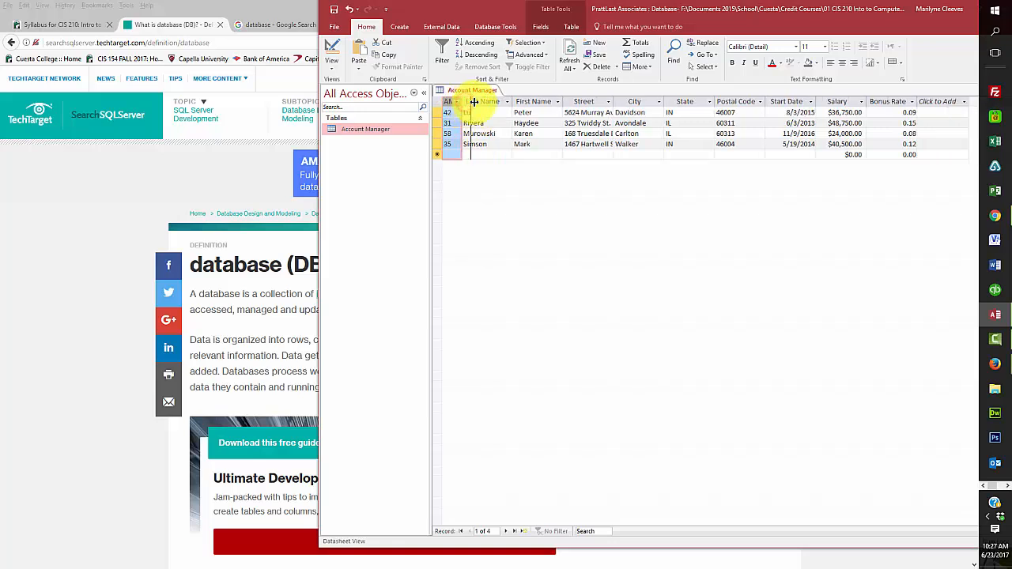
pyautogui.doubleClick(464, 102)
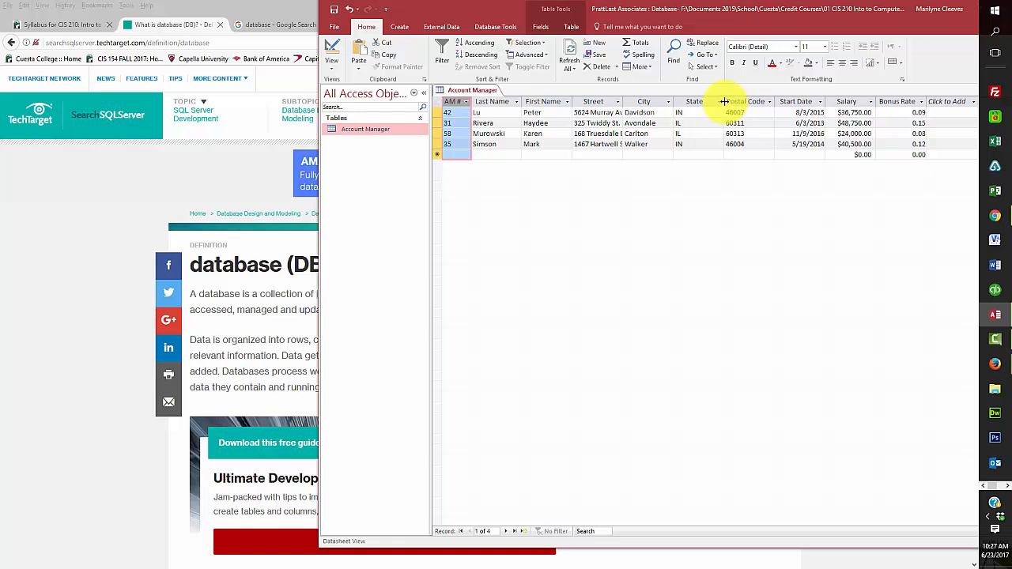
pyautogui.moveTo(724, 101); pyautogui.dragTo(706, 101)
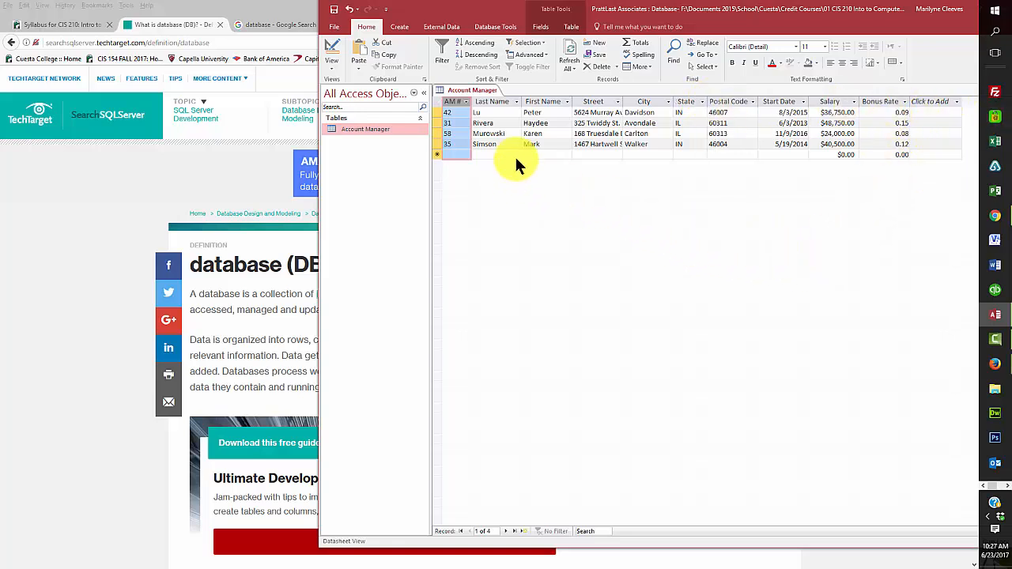
# - Step through the fields of the first two Account Manager records one by one to review their entries
pyautogui.click(462, 112)
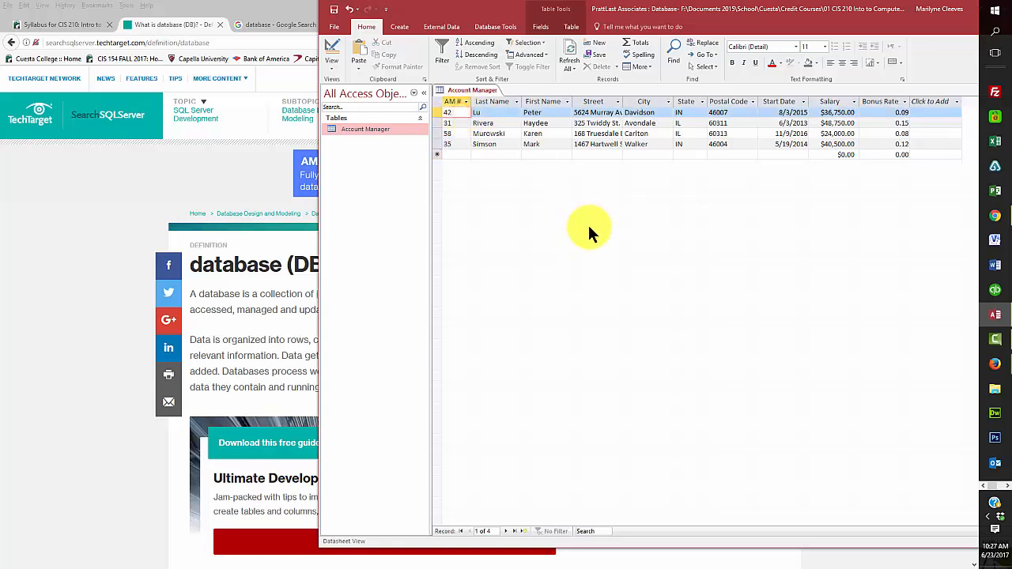
pyautogui.press('Tab')
pyautogui.press('Tab')
pyautogui.press('Tab')
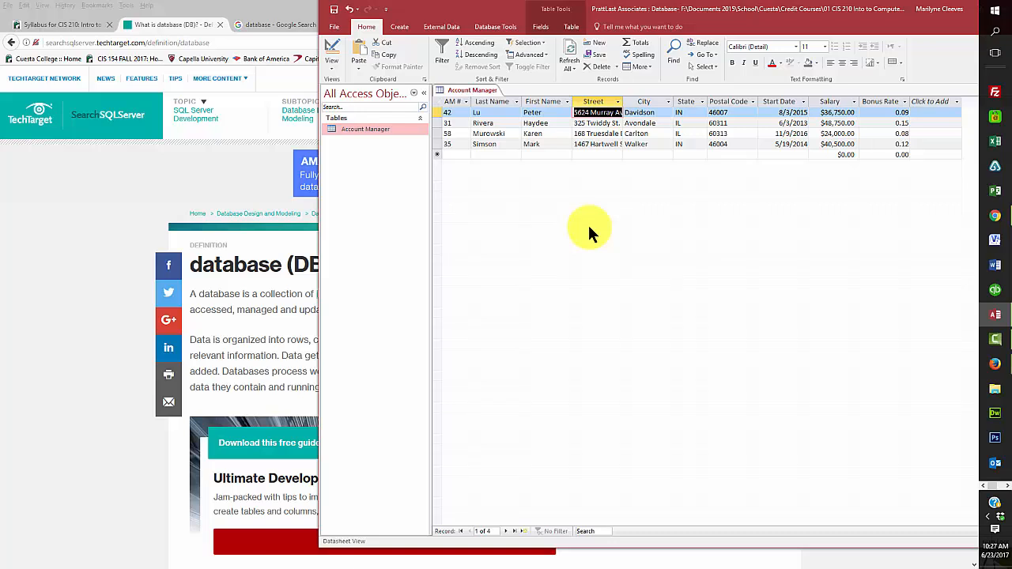
pyautogui.press('Tab')
pyautogui.press('Tab')
pyautogui.press('Tab')
pyautogui.press('Tab')
pyautogui.press('Tab')
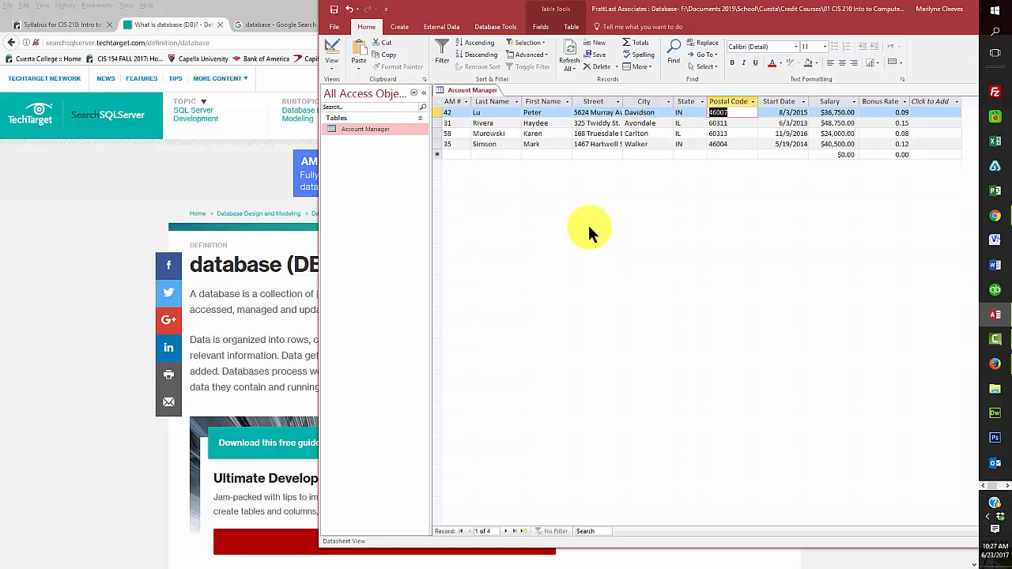
pyautogui.press('Tab')
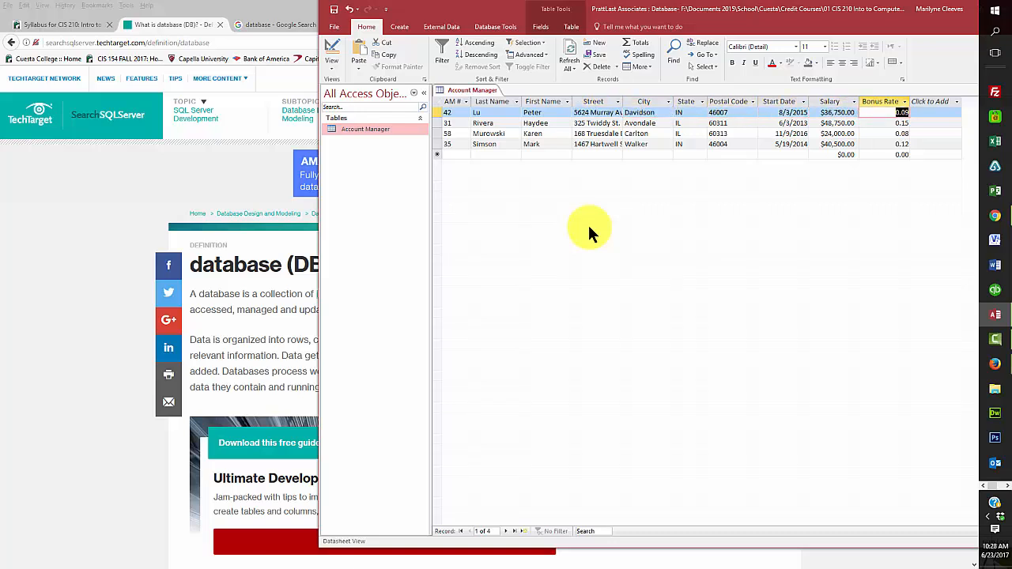
pyautogui.press('Tab')
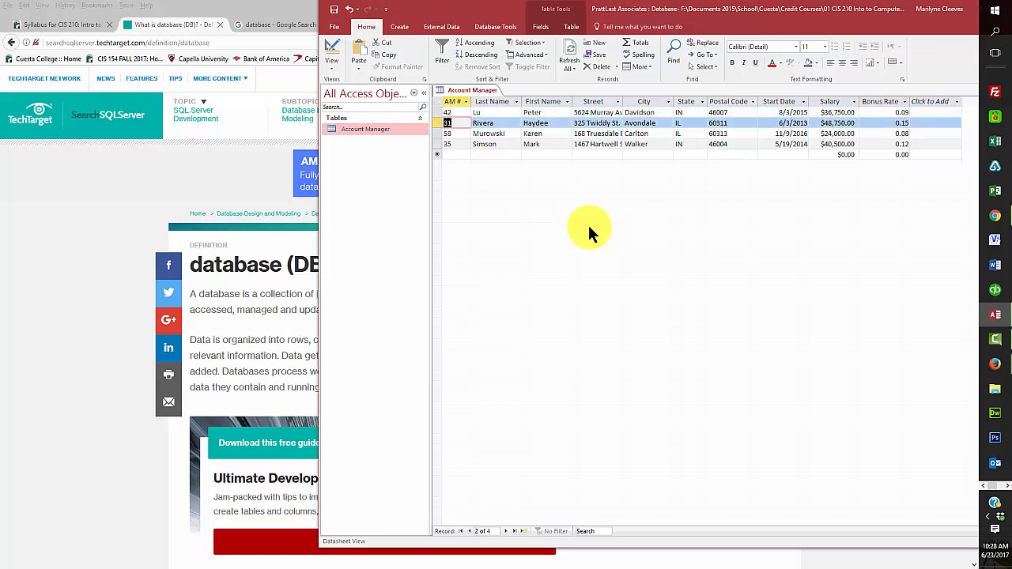
pyautogui.press('Tab')
pyautogui.press('Tab')
pyautogui.press('Tab')
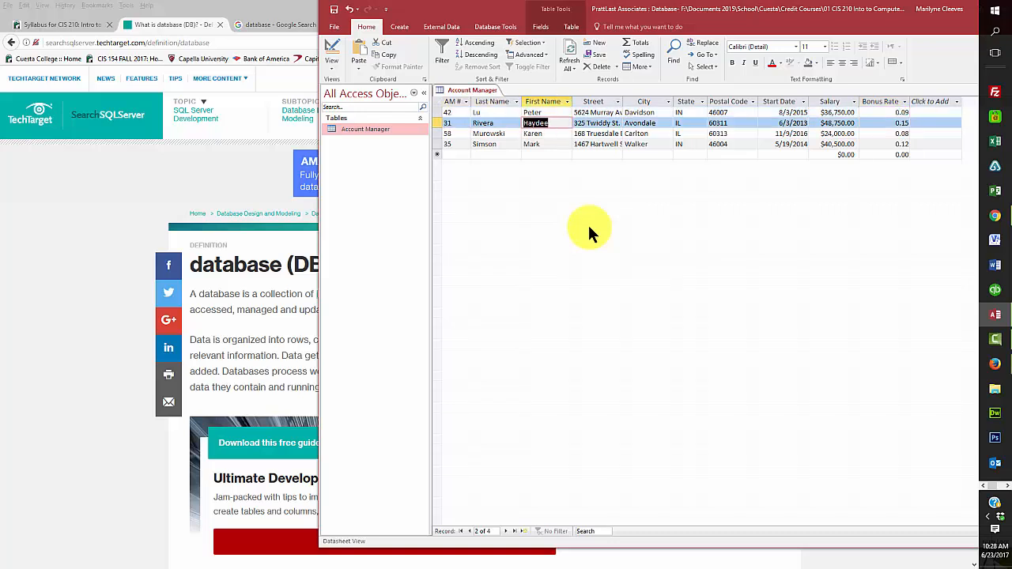
pyautogui.press('Tab')
pyautogui.press('Tab')
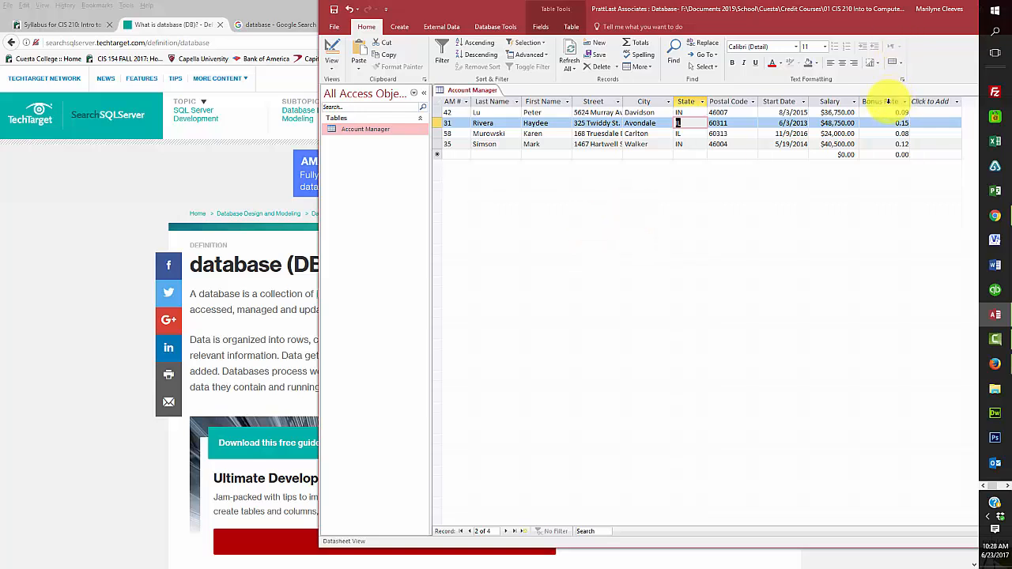
pyautogui.press('Tab')
pyautogui.press('Tab')
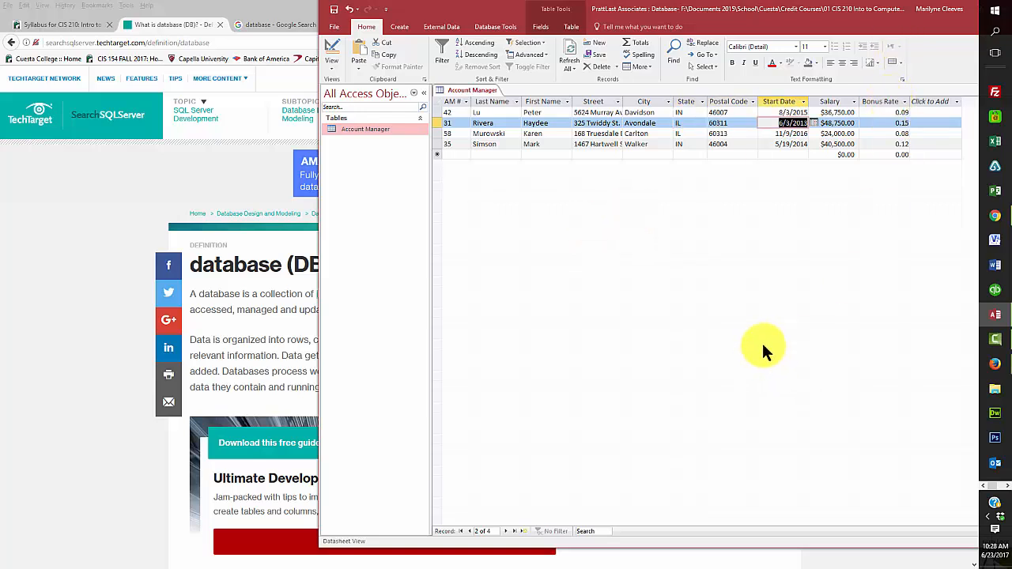
pyautogui.press('Tab')
pyautogui.press('Tab')
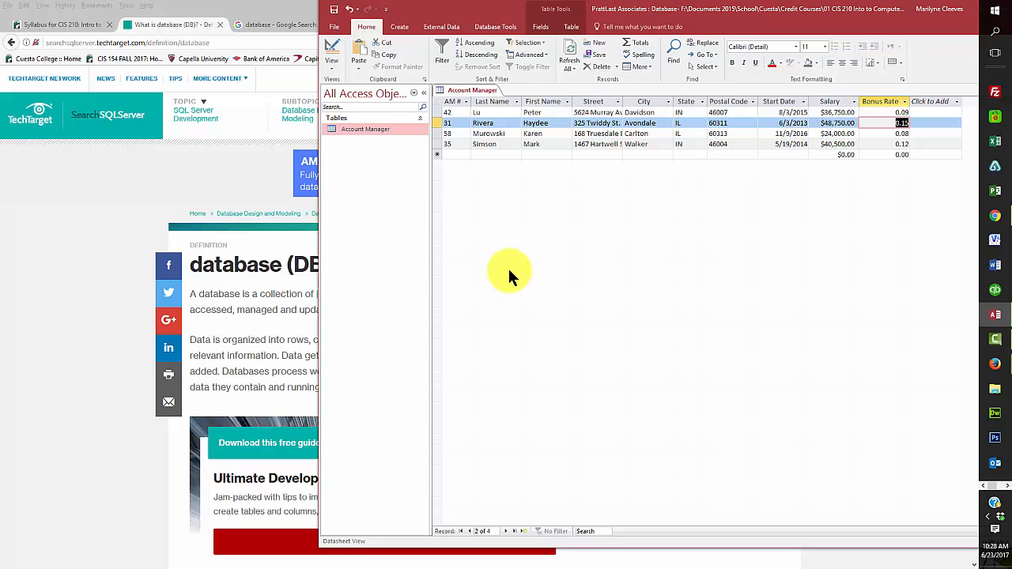
pyautogui.press('Tab')
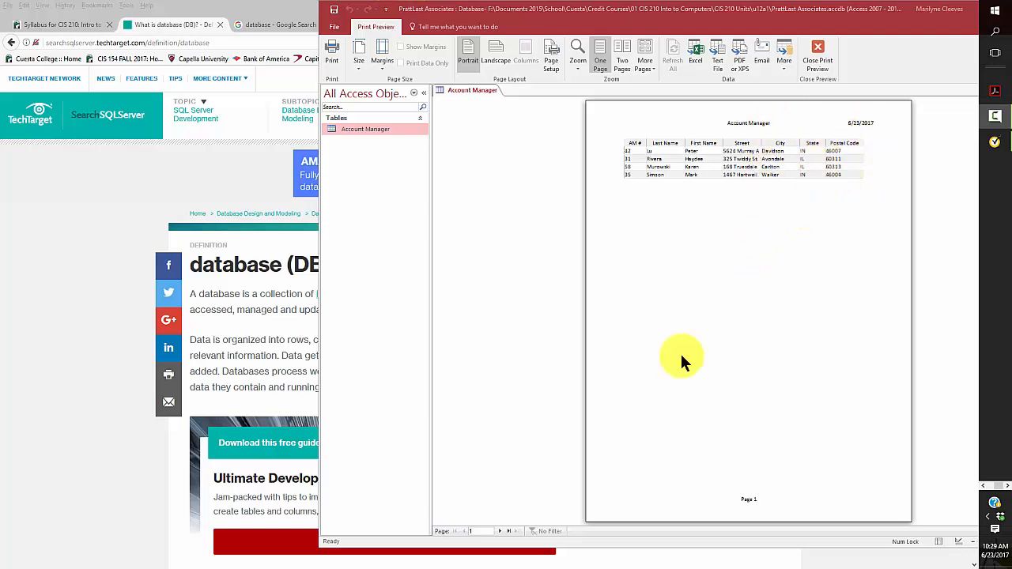
# - Check both pages of the Account Manager print preview, set the page to landscape and close the preview
pyautogui.click(500, 532)
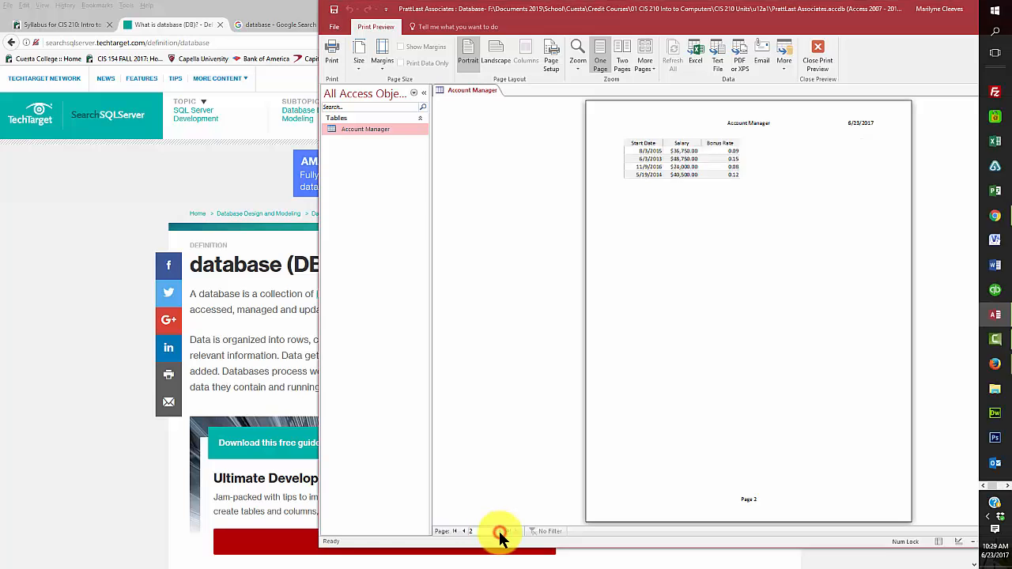
pyautogui.click(463, 531)
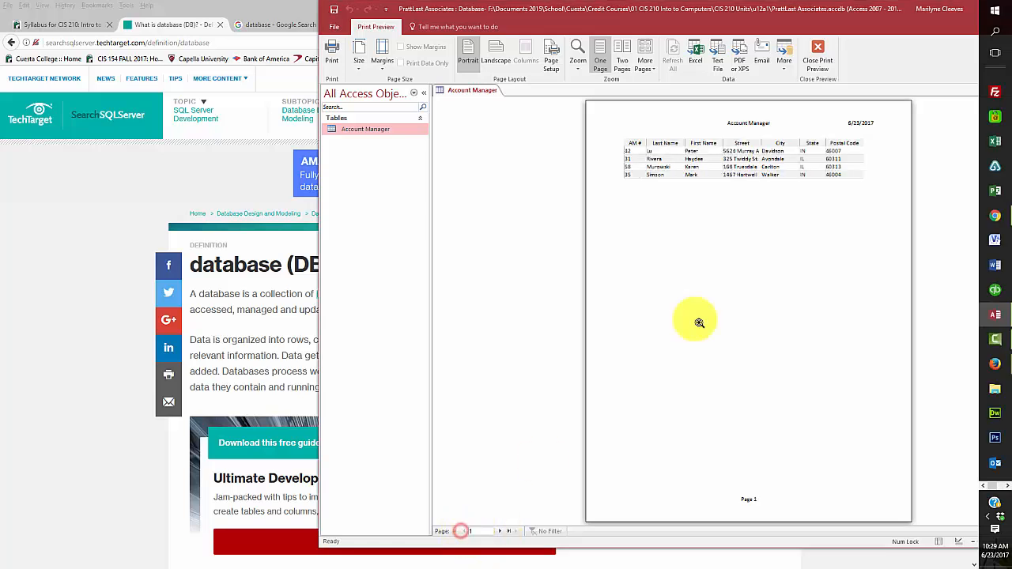
pyautogui.click(496, 54)
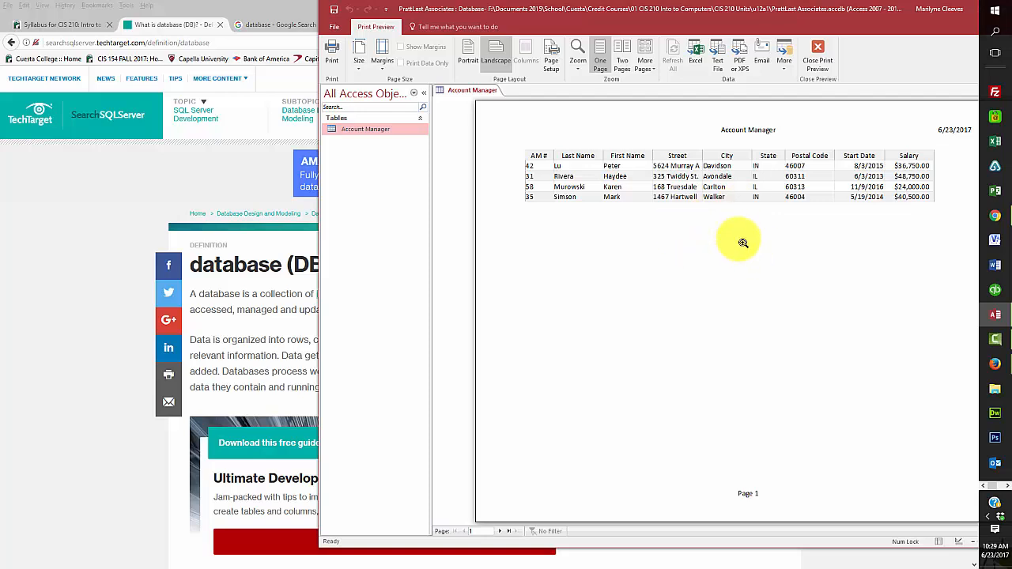
pyautogui.click(816, 53)
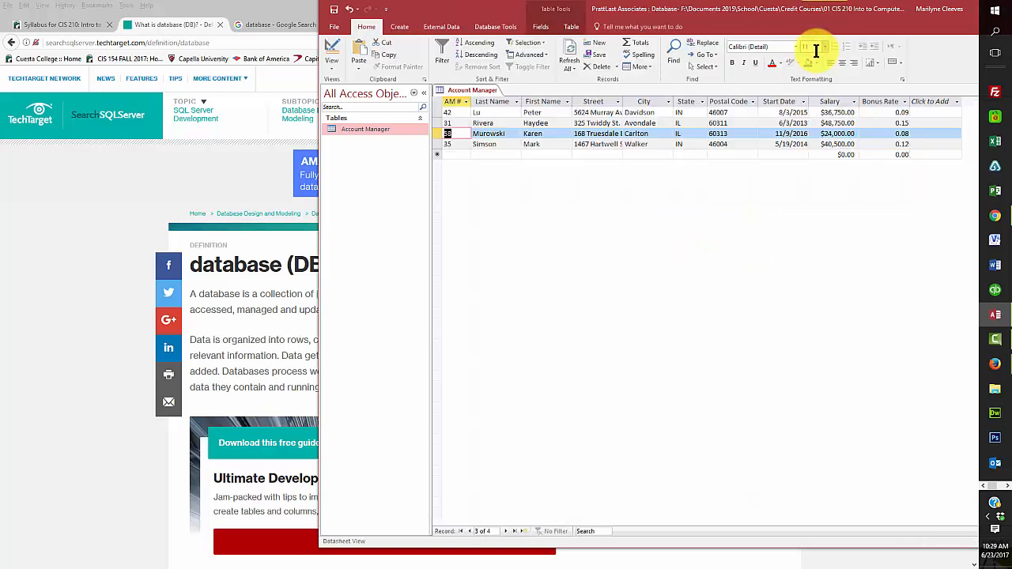
# - Switch from Access to Excel and create a blank workbook
pyautogui.press('F10')
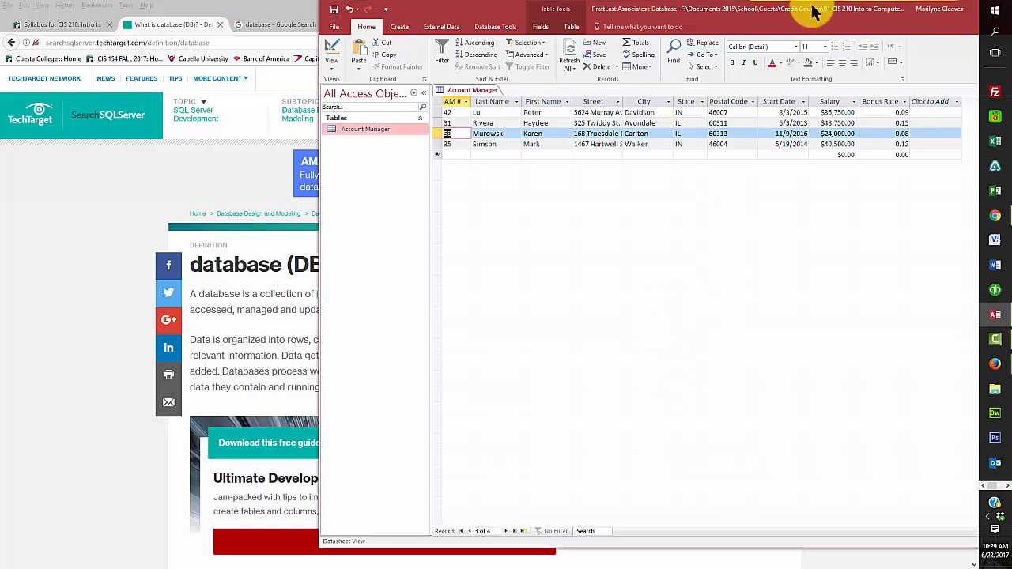
pyautogui.moveTo(810, 12); pyautogui.dragTo(676, 15)
pyautogui.click(893, 13)
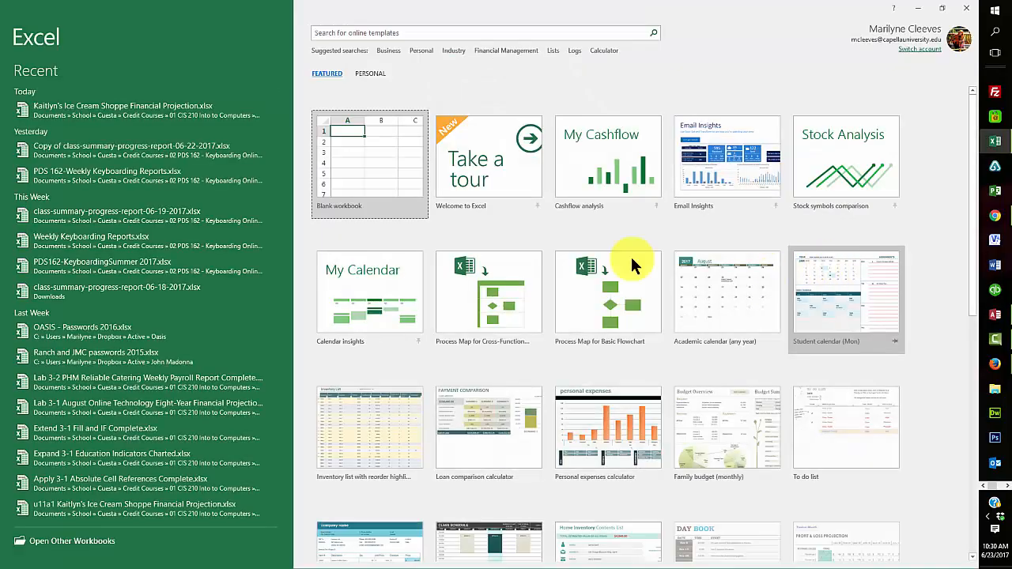
pyautogui.click(360, 162)
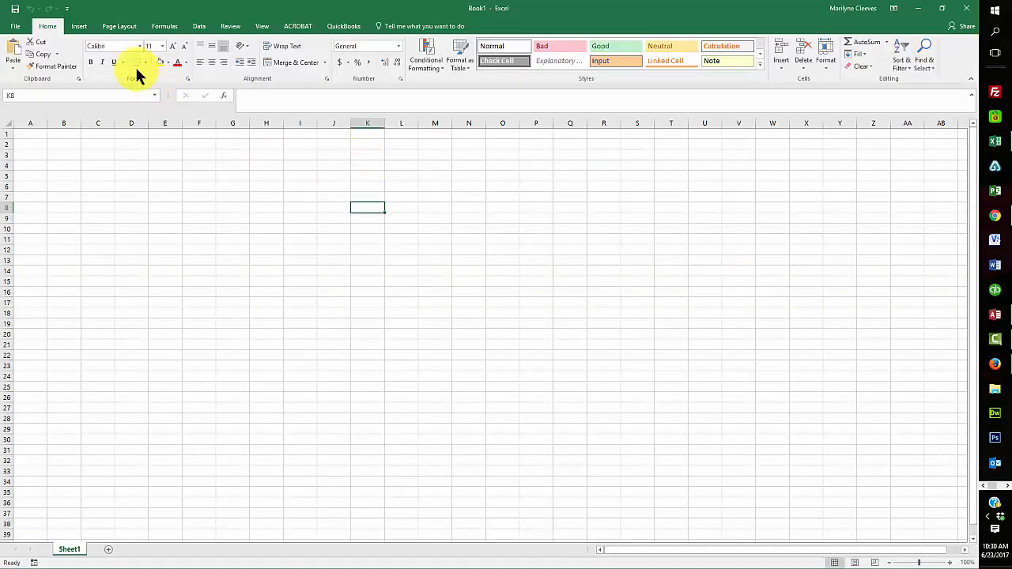
# - Browse for a workbook to open in Documents > School > Cuesta > Credit Courses > 01 CIS 210 Into to Computers on the F: drive
pyautogui.click(15, 27)
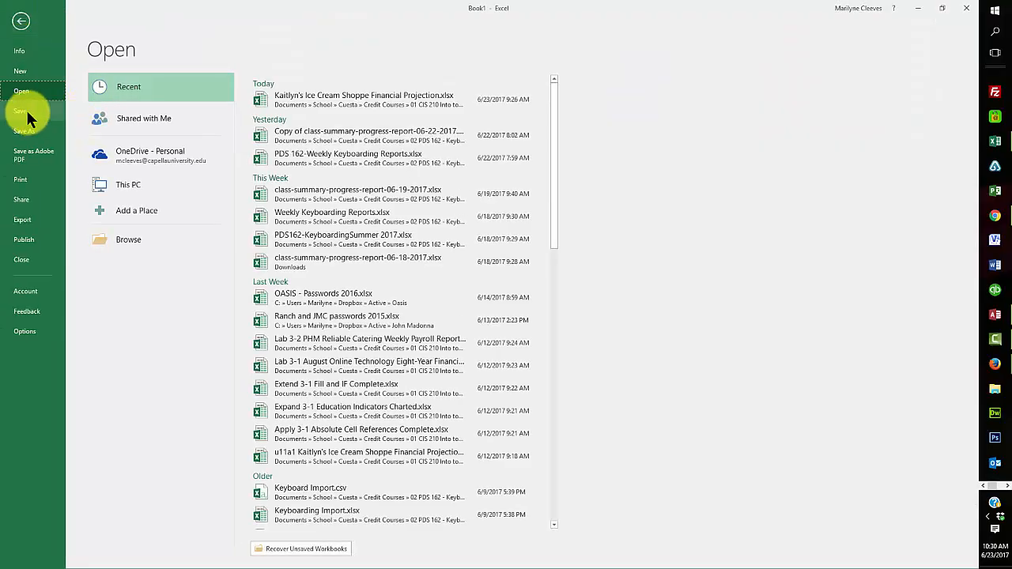
pyautogui.click(116, 241)
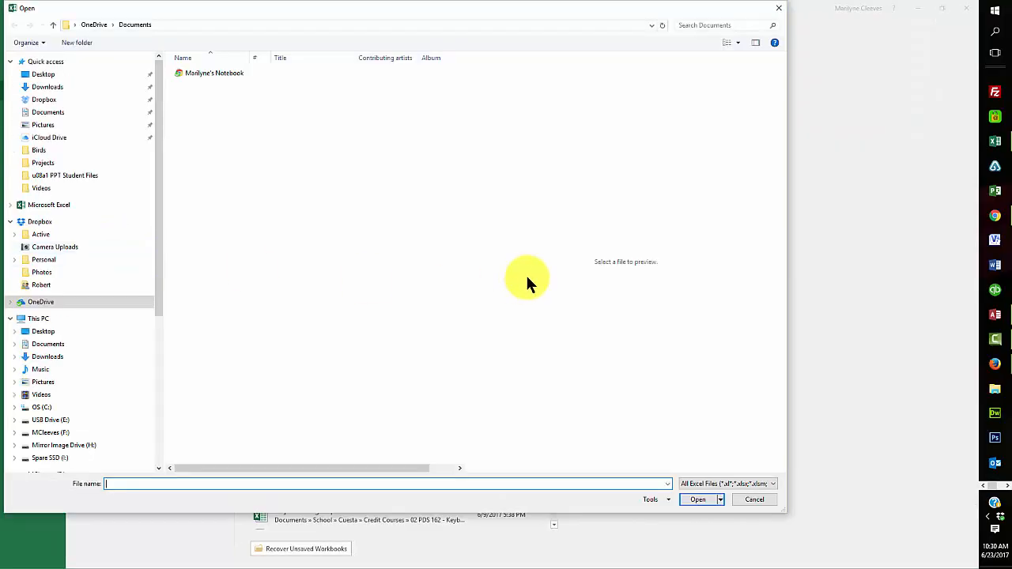
pyautogui.click(50, 434)
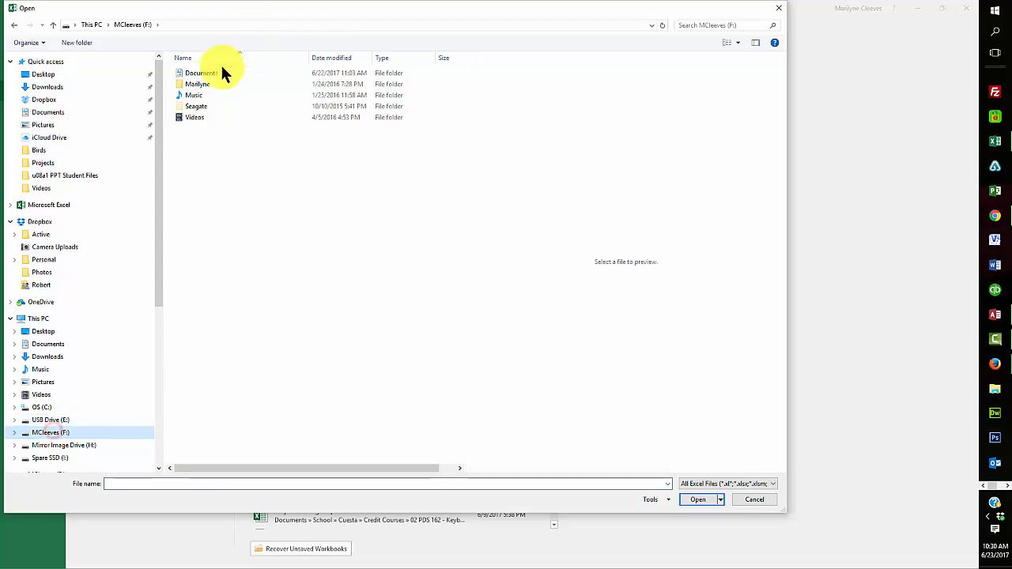
pyautogui.doubleClick(208, 73)
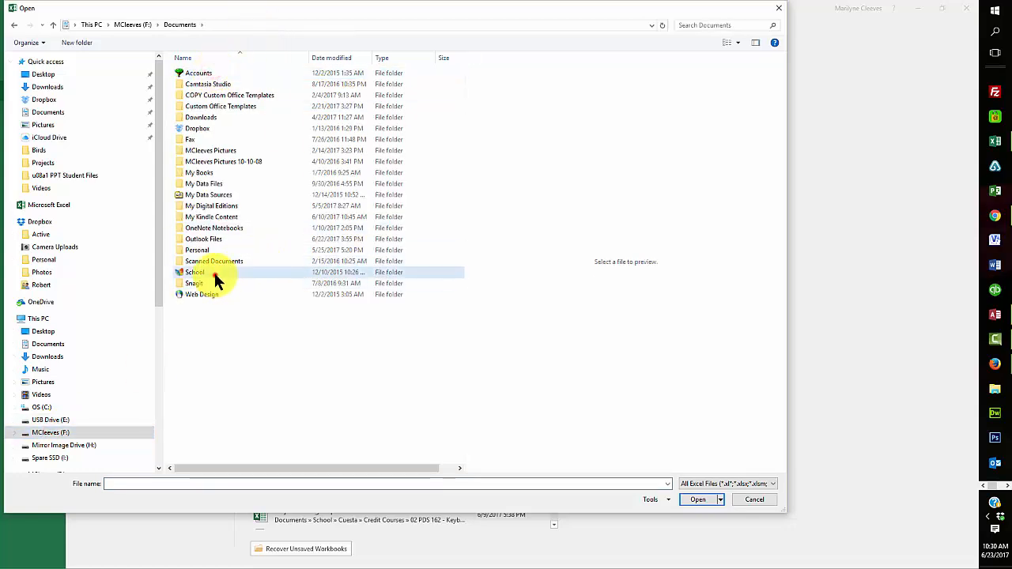
pyautogui.doubleClick(213, 274)
pyautogui.click(199, 85)
pyautogui.doubleClick(199, 85)
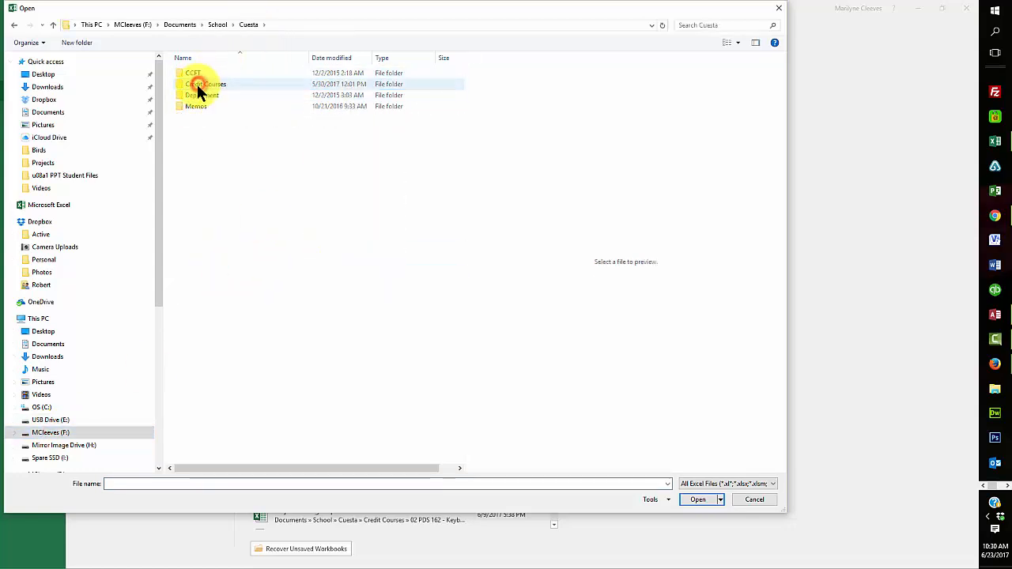
pyautogui.doubleClick(199, 83)
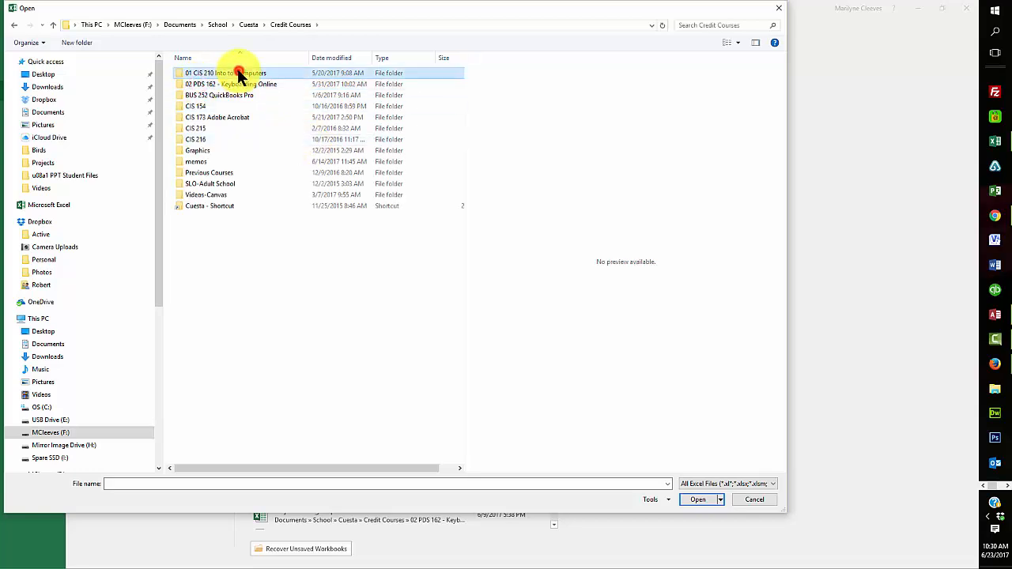
pyautogui.doubleClick(239, 74)
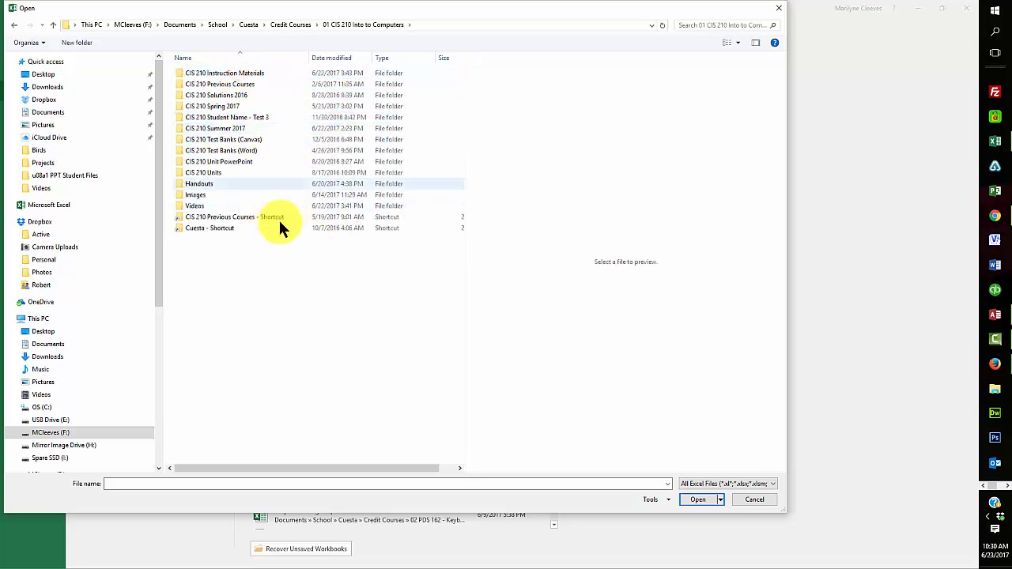
# - Check the CIS 210 Summer 2017 folder, and list all file types in CIS 210 Units > u12a1
pyautogui.doubleClick(236, 128)
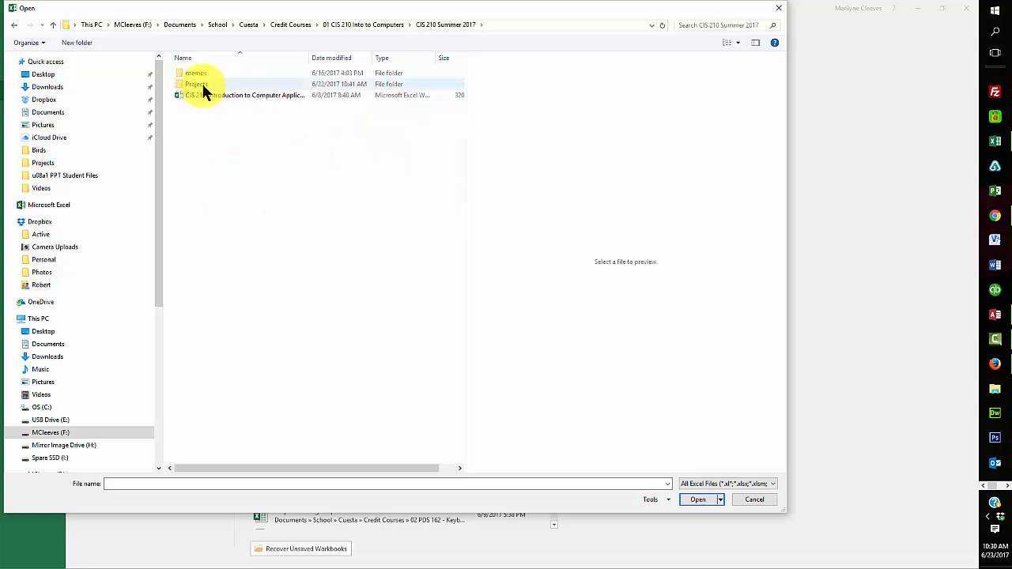
pyautogui.click(358, 27)
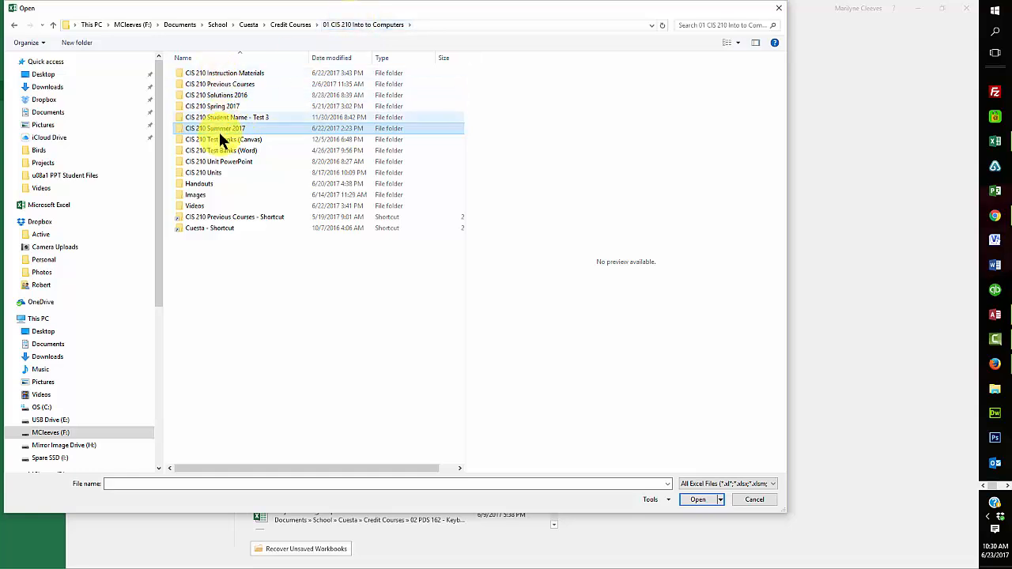
pyautogui.doubleClick(211, 172)
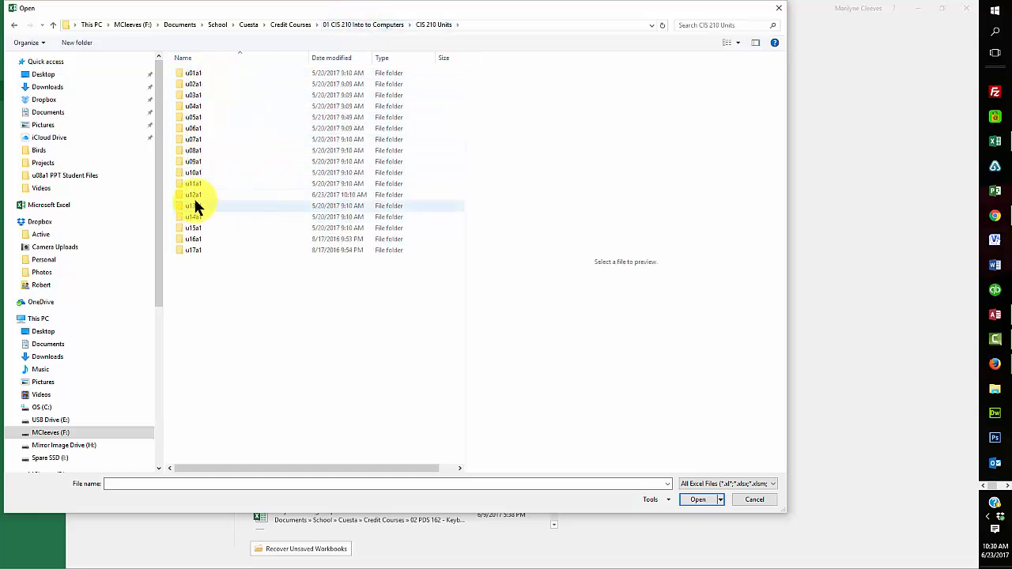
pyautogui.doubleClick(195, 196)
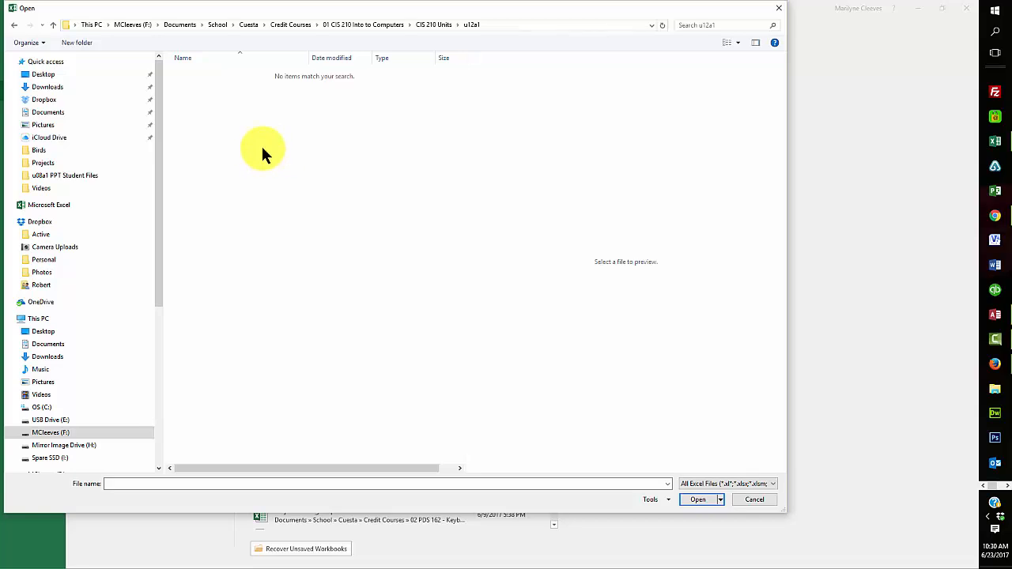
pyautogui.click(695, 484)
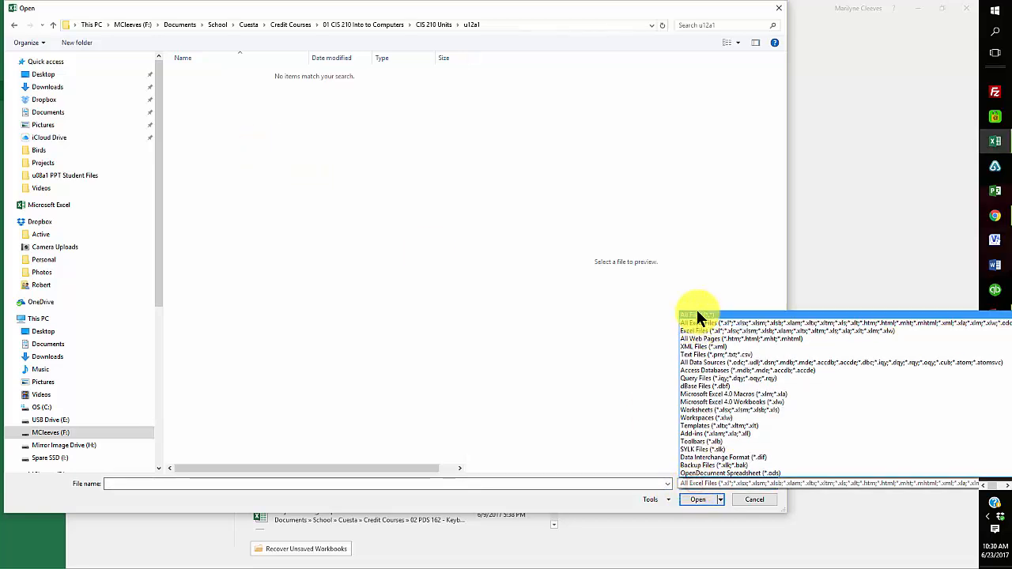
pyautogui.click(697, 315)
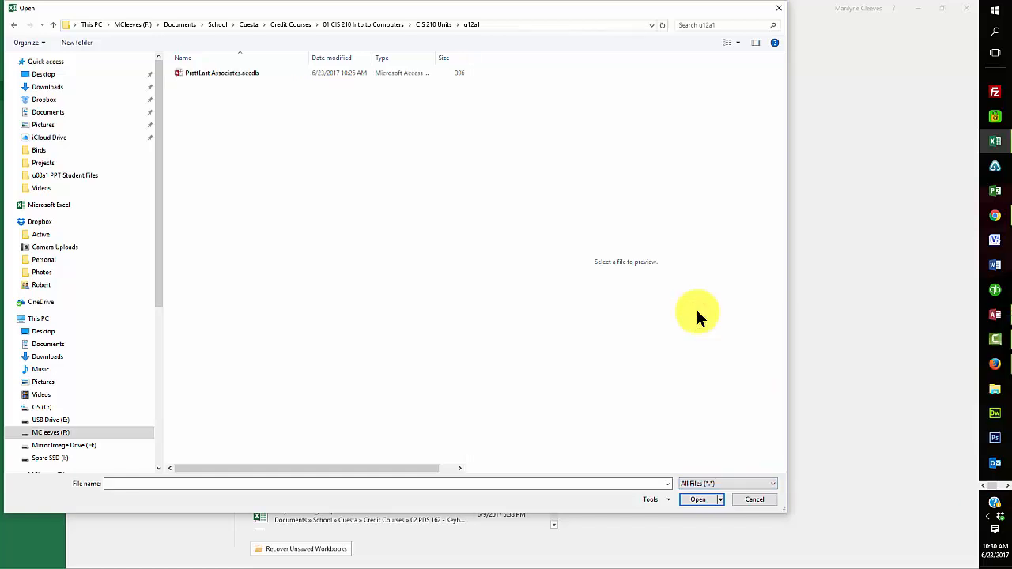
# - Look through the u11a1 and u12a1 folders for the account workbook and return to CIS 210 Units
pyautogui.click(427, 24)
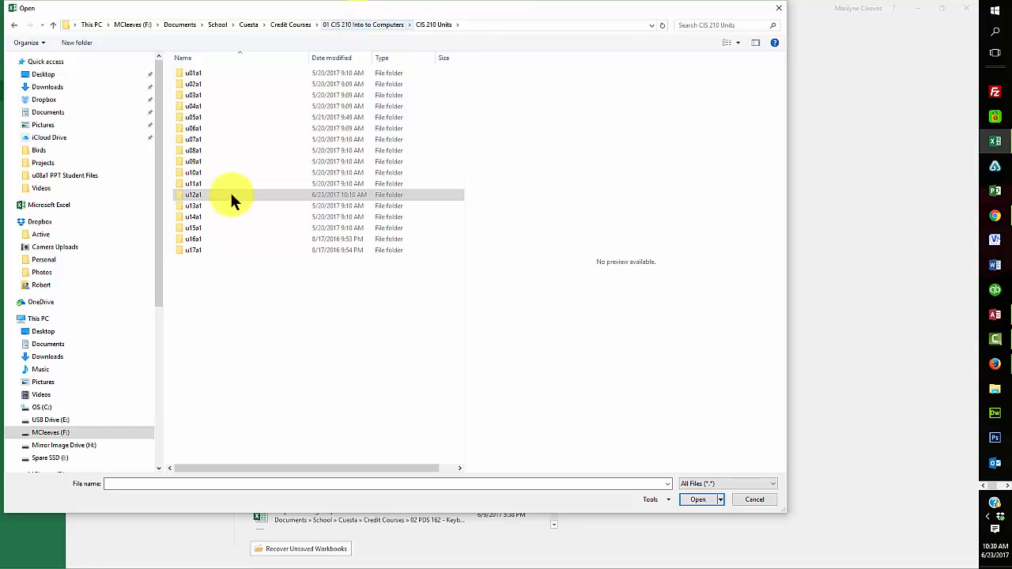
pyautogui.doubleClick(190, 184)
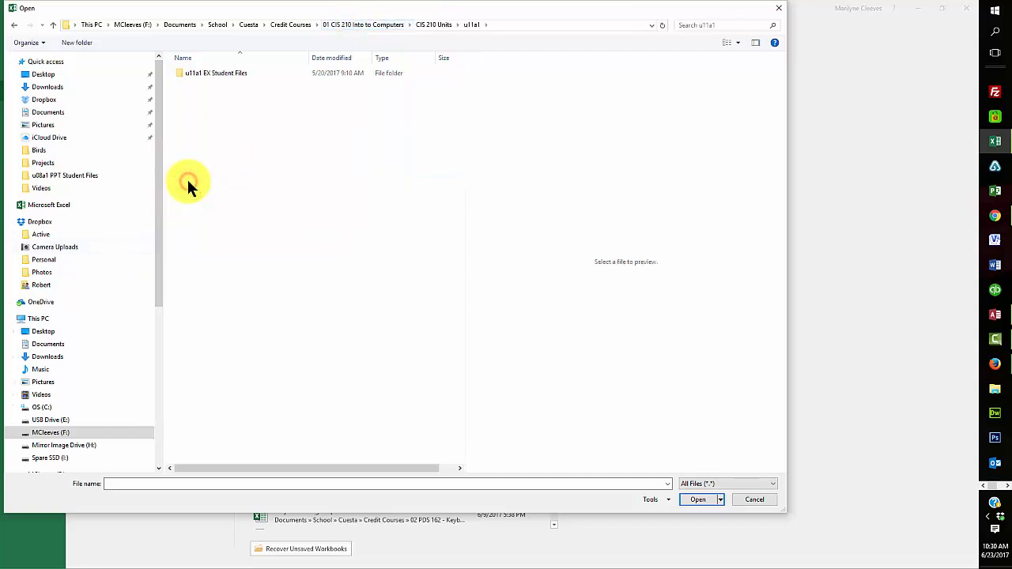
pyautogui.click(434, 25)
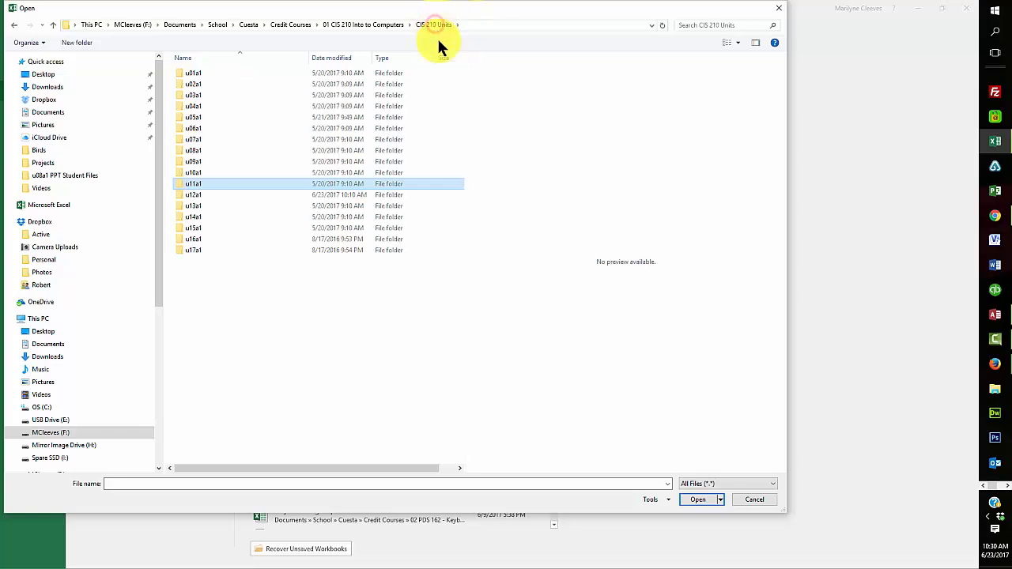
pyautogui.doubleClick(183, 194)
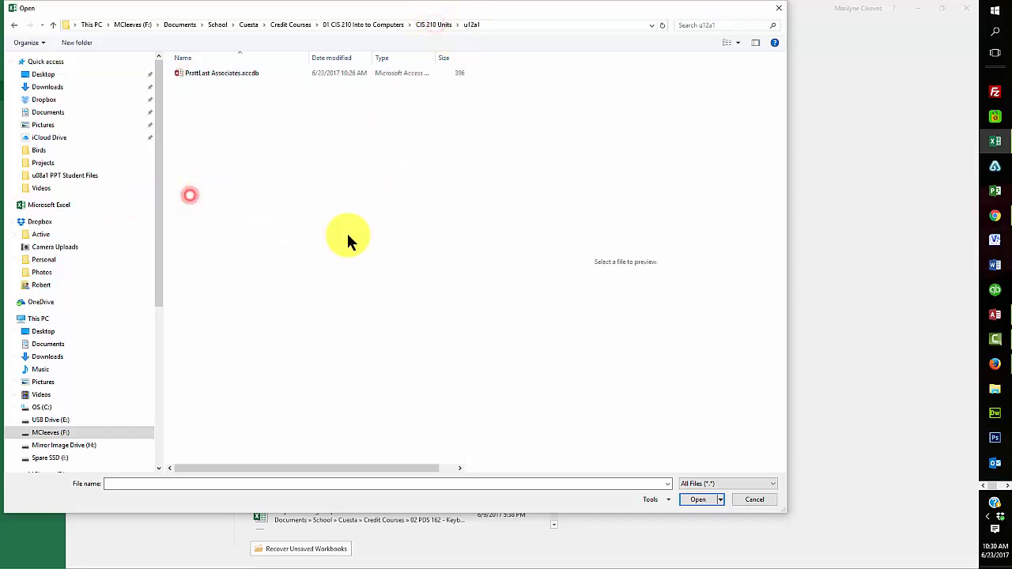
pyautogui.click(439, 26)
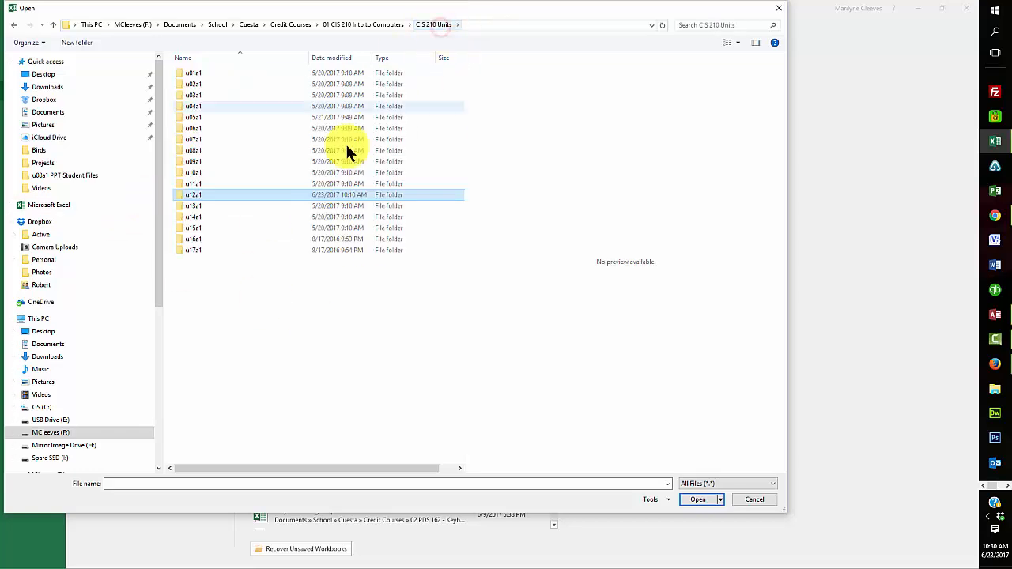
# - Open Account.xlsx from u13a1 > u13a1 AC Student Files and enable editing
pyautogui.doubleClick(190, 207)
pyautogui.doubleClick(194, 72)
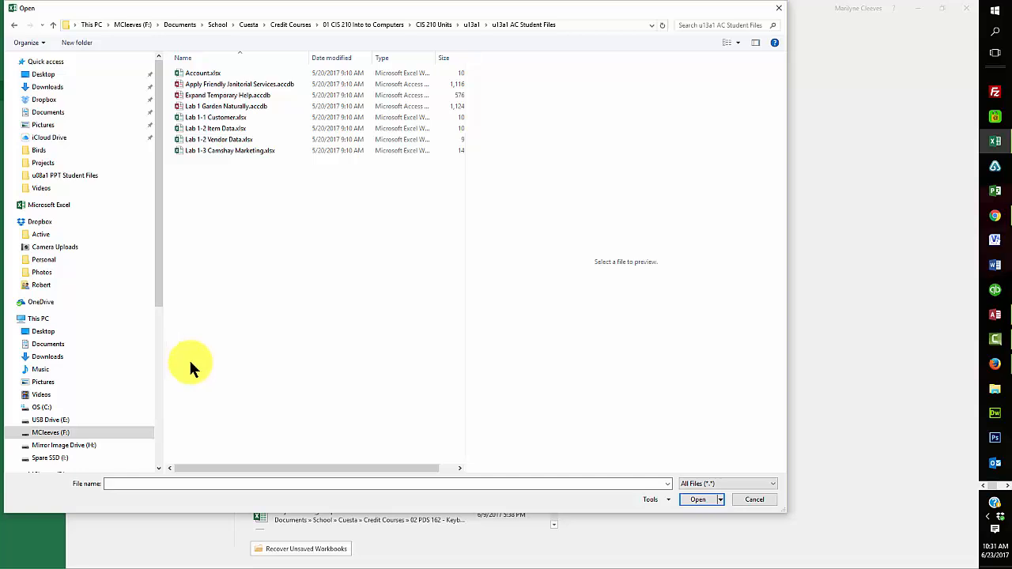
pyautogui.click(198, 73)
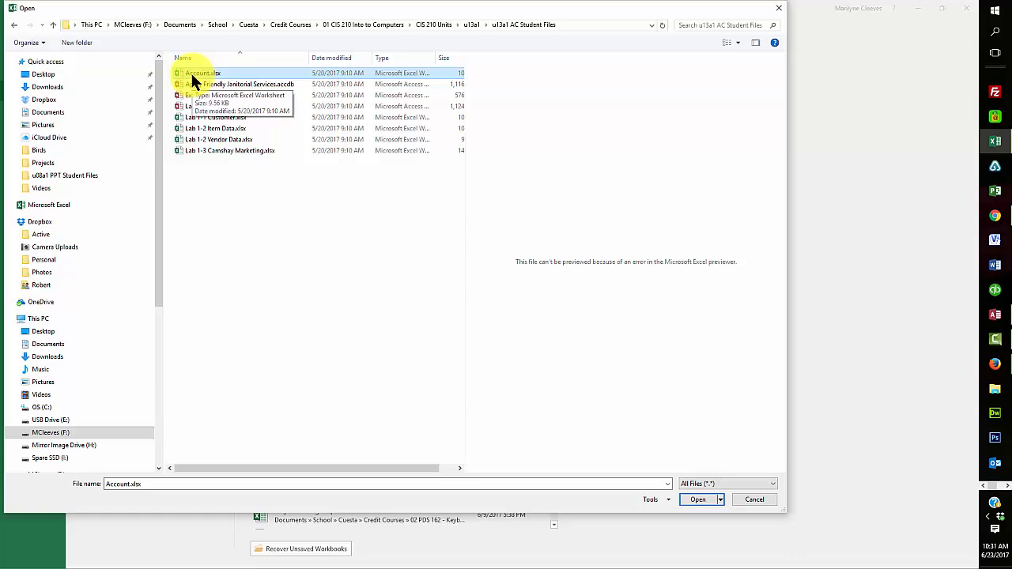
pyautogui.click(698, 500)
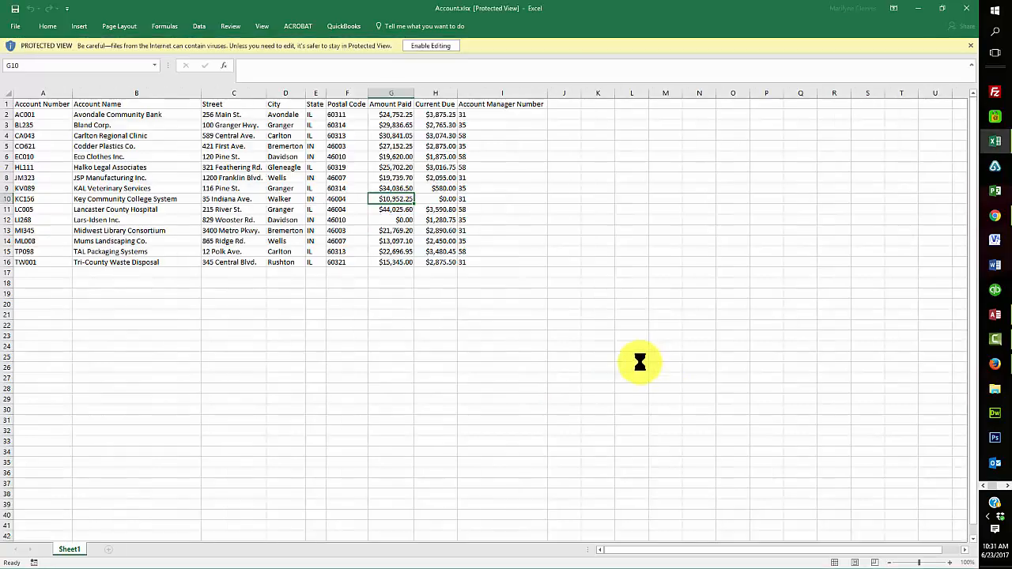
pyautogui.click(436, 46)
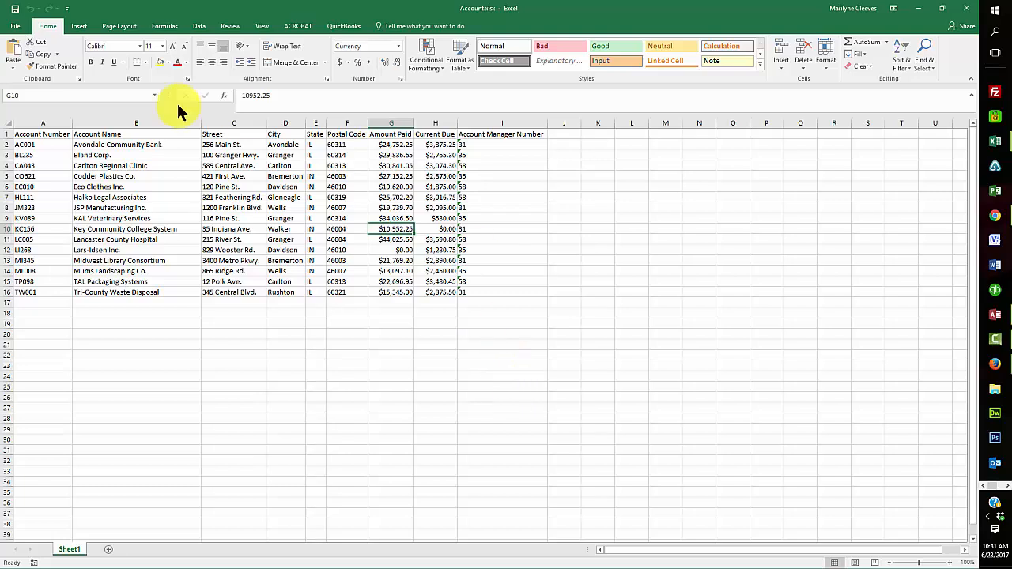
# - Select the column-heading row of Account.xlsx to review it, and close that workbook and the blank one
pyautogui.click(38, 135)
pyautogui.click(3, 134)
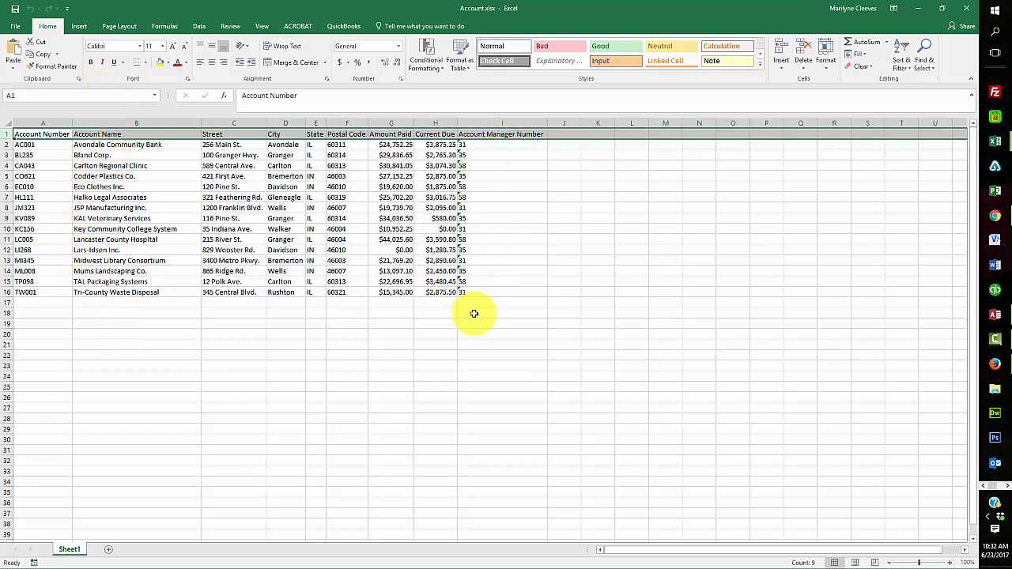
pyautogui.click(967, 11)
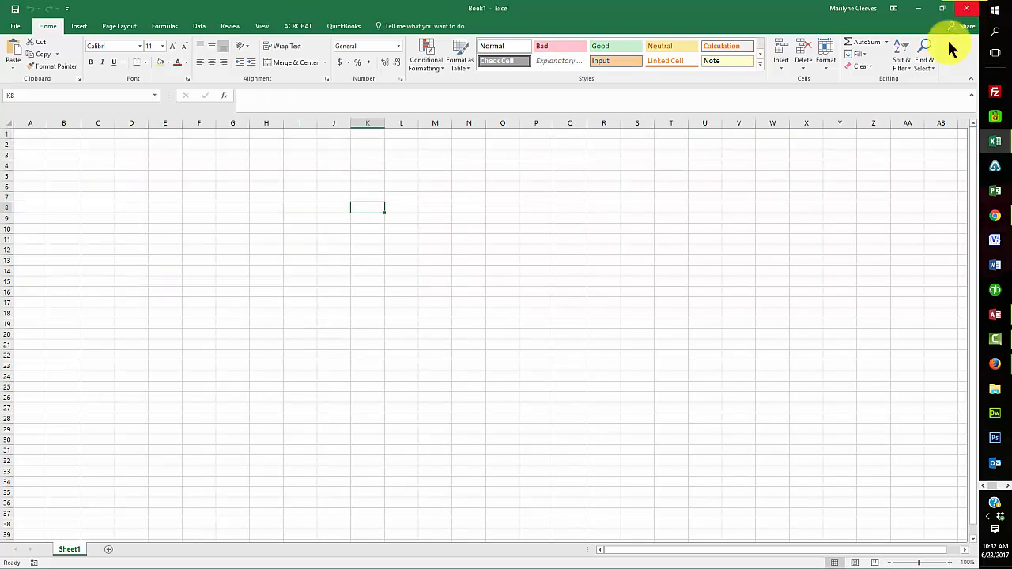
pyautogui.click(966, 9)
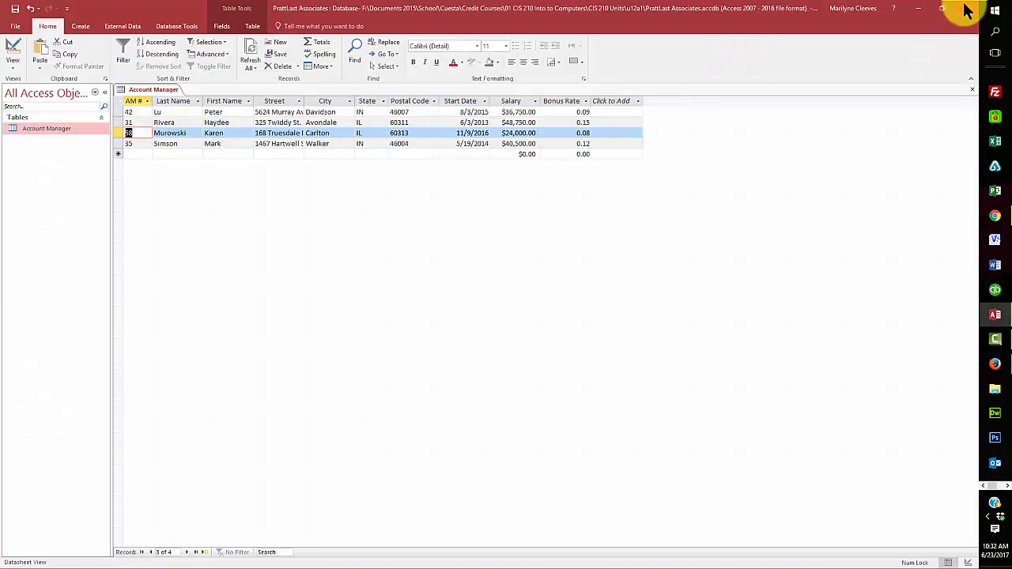
# - Start exporting the Account Manager table to an Excel workbook and open the browser for its destination file
pyautogui.click(168, 23)
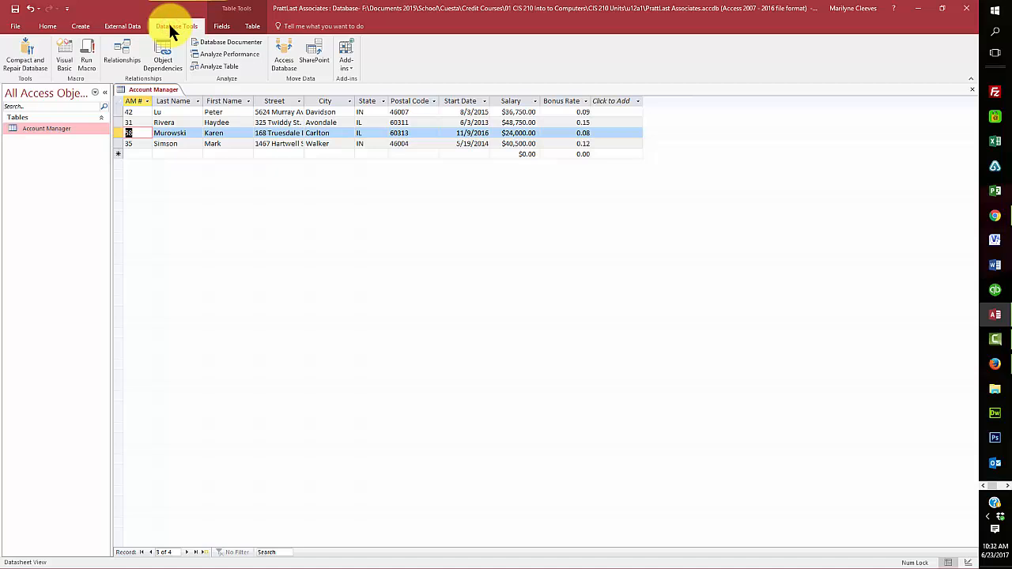
pyautogui.click(118, 26)
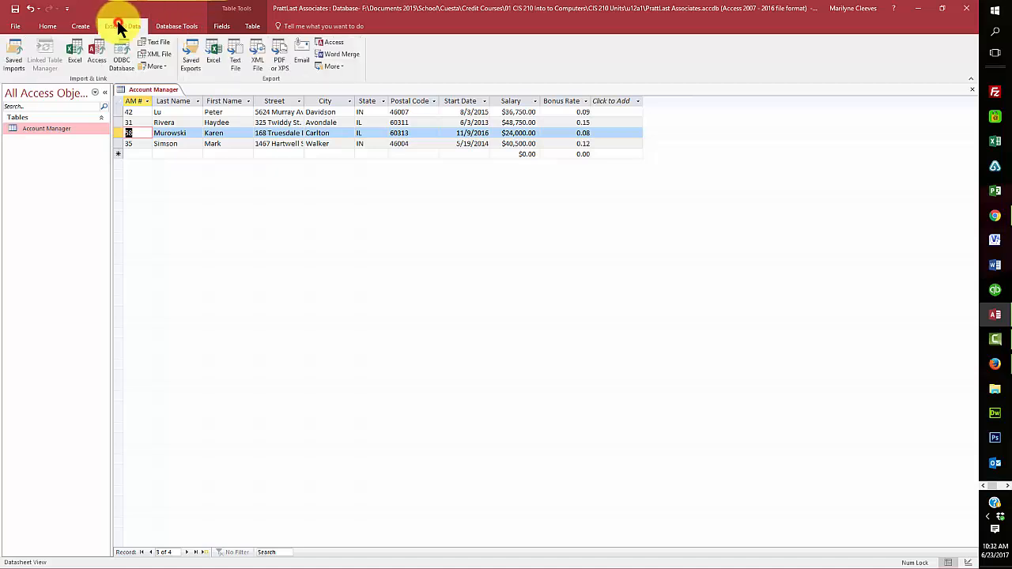
pyautogui.click(214, 65)
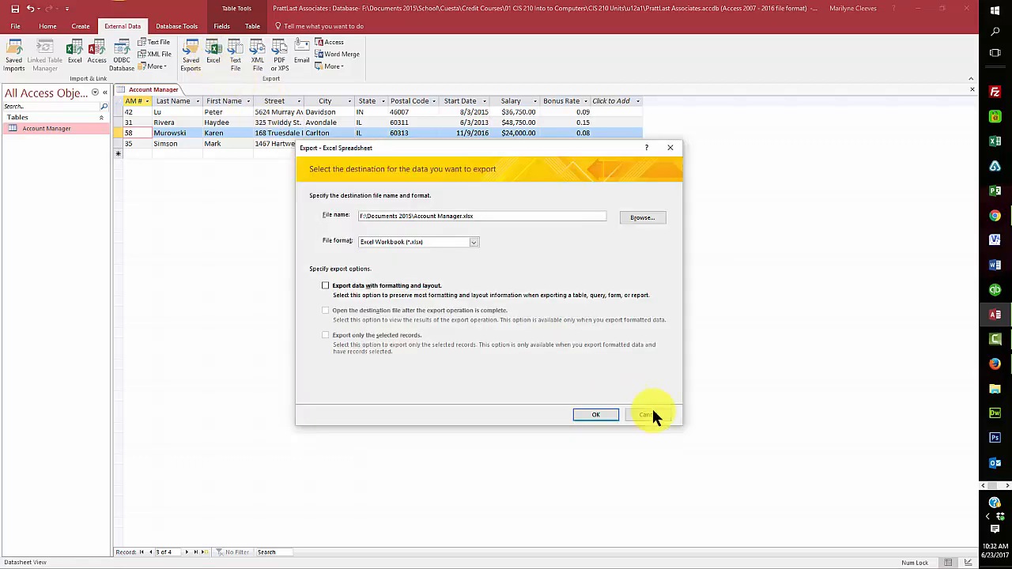
pyautogui.click(647, 220)
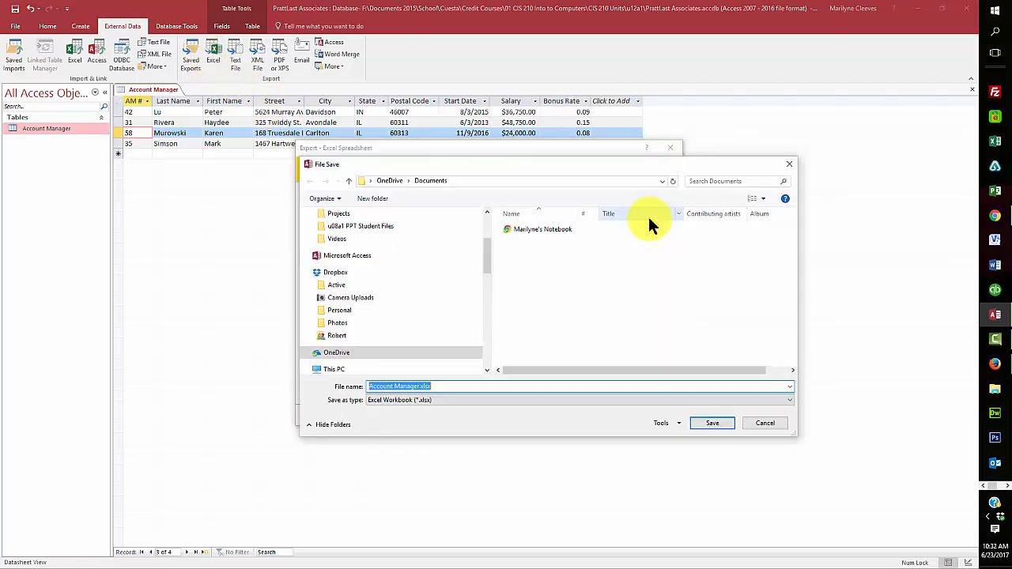
pyautogui.moveTo(486, 257); pyautogui.dragTo(496, 307)
pyautogui.click(332, 291)
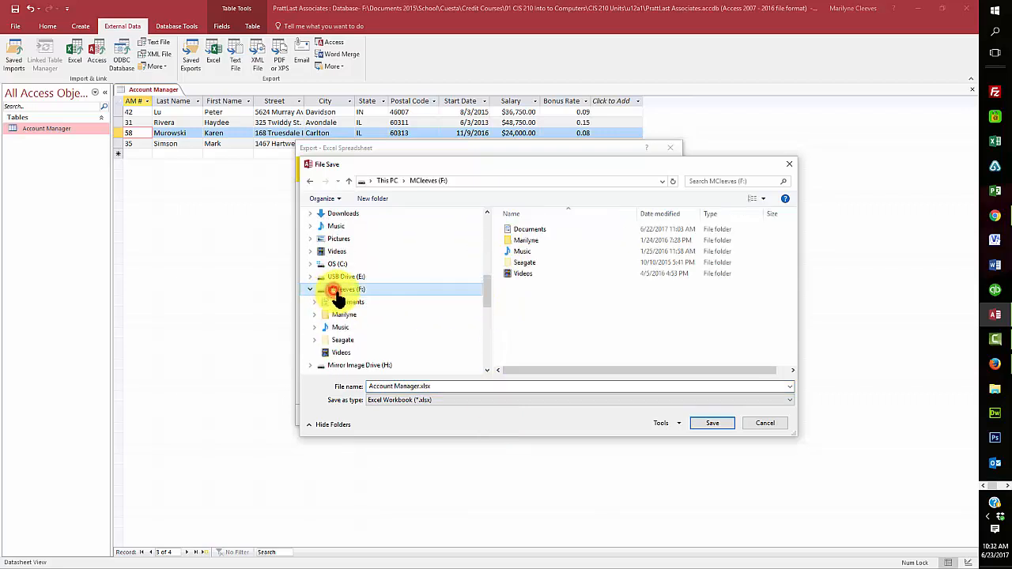
pyautogui.doubleClick(536, 229)
pyautogui.scroll(-3, 585, 324)
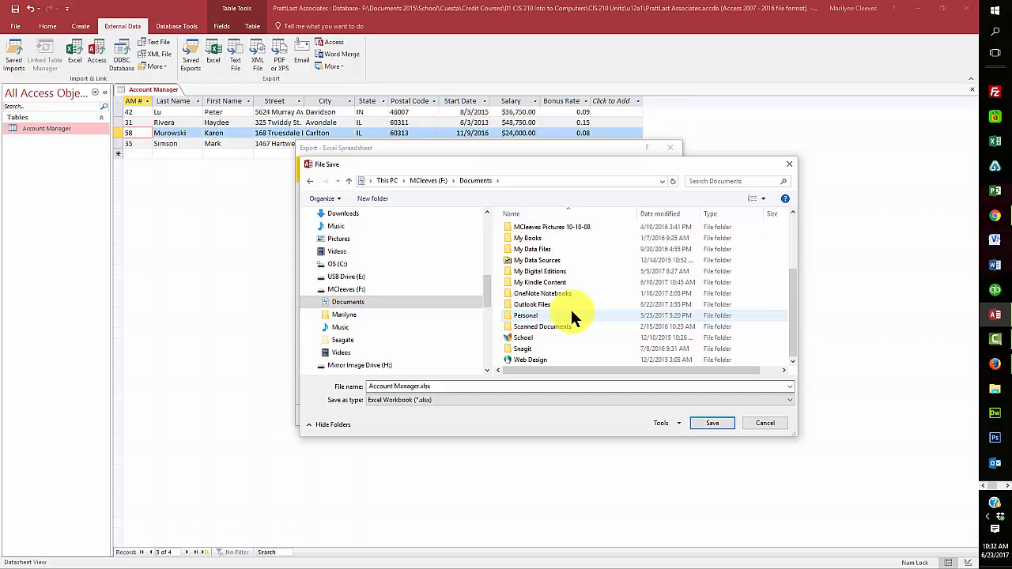
pyautogui.doubleClick(532, 339)
pyautogui.doubleClick(523, 240)
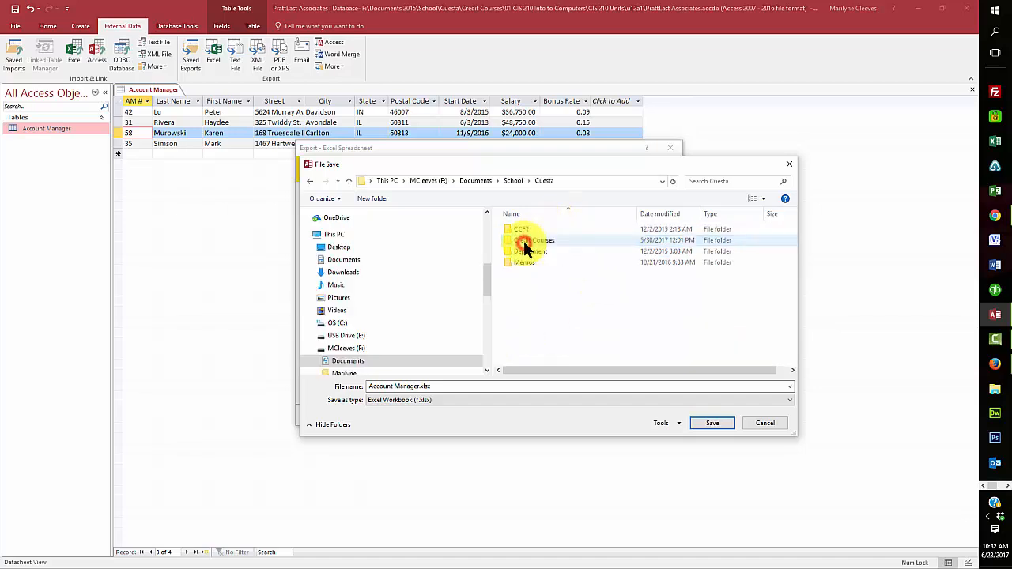
pyautogui.click(536, 241)
pyautogui.doubleClick(537, 242)
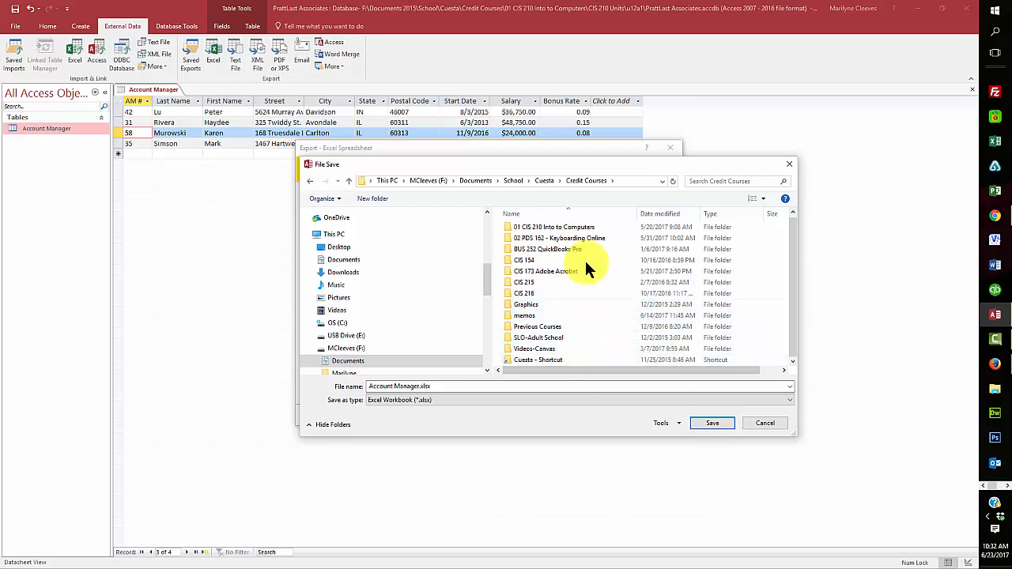
pyautogui.click(570, 230)
pyautogui.doubleClick(571, 230)
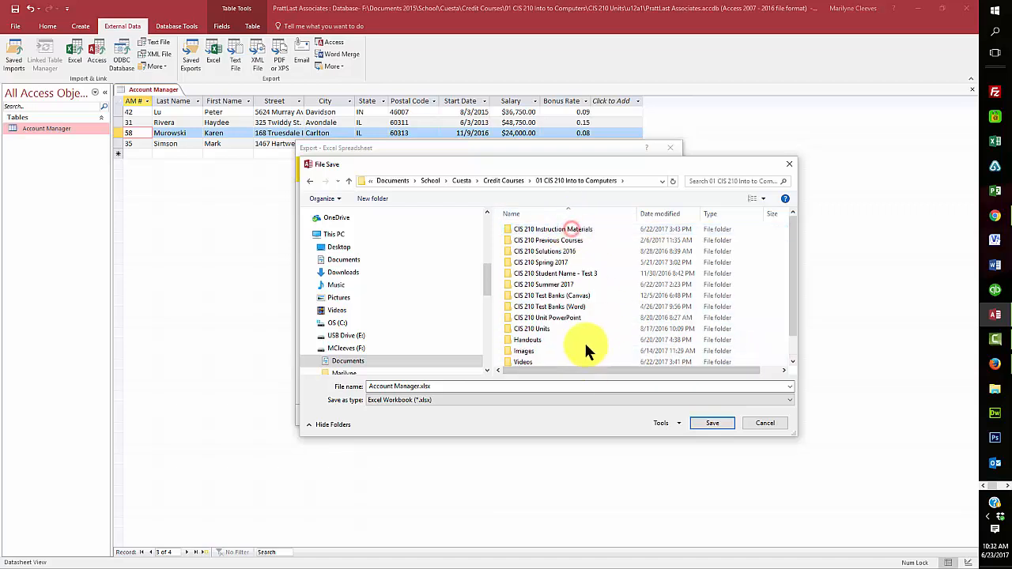
pyautogui.click(545, 327)
pyautogui.doubleClick(545, 327)
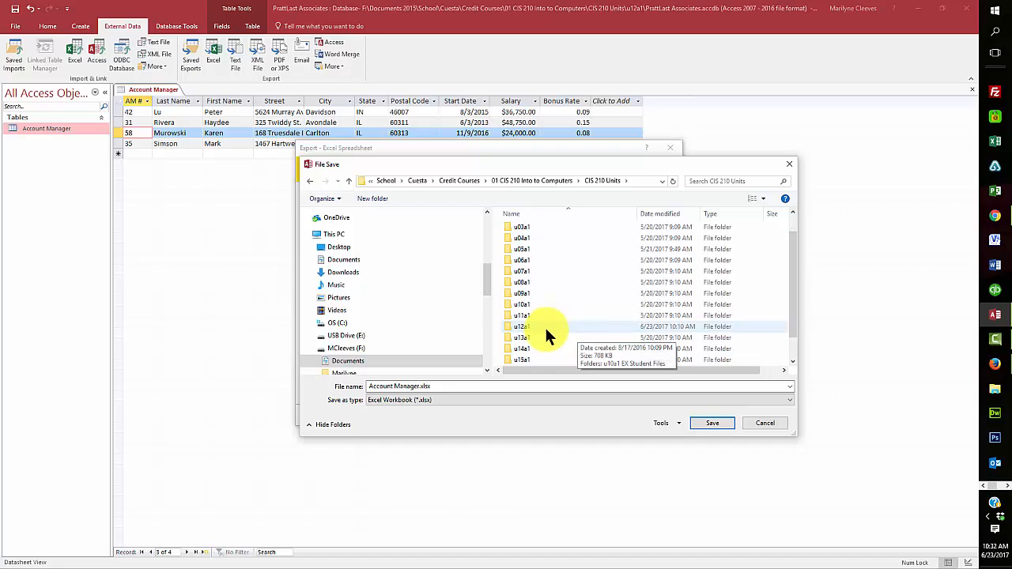
pyautogui.scroll(-2, 544, 325)
pyautogui.click(531, 315)
pyautogui.doubleClick(530, 315)
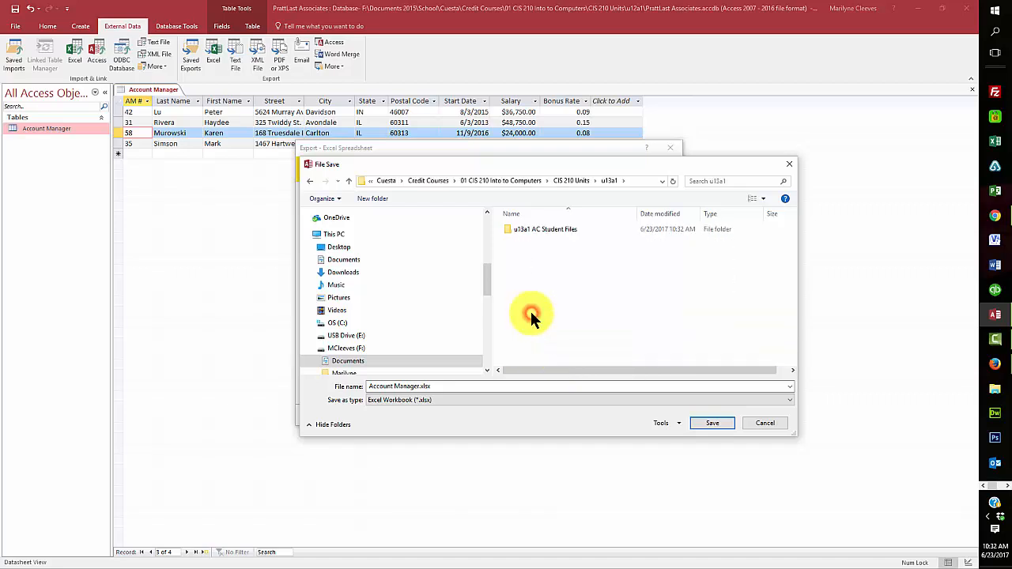
pyautogui.doubleClick(542, 229)
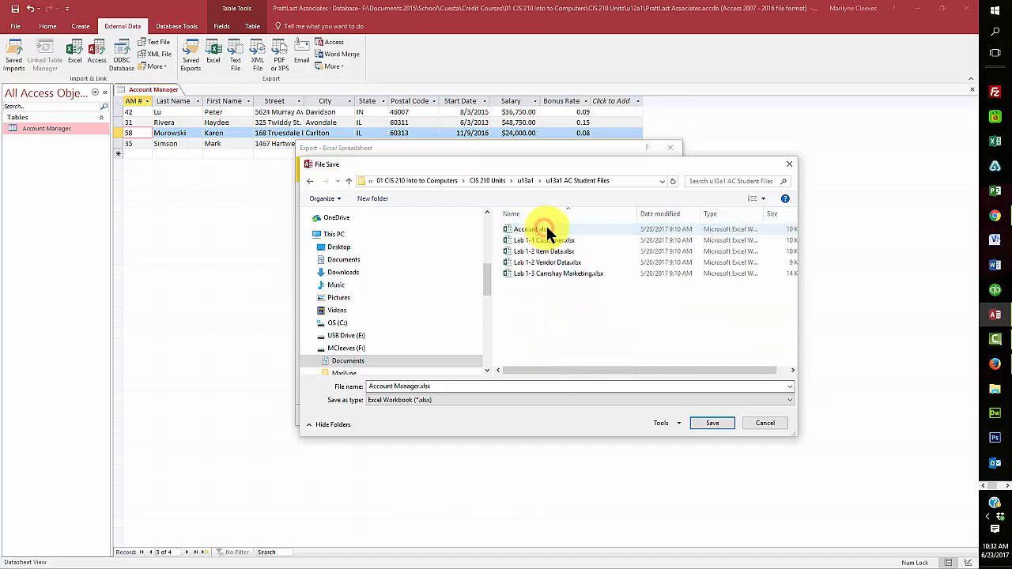
pyautogui.click(537, 230)
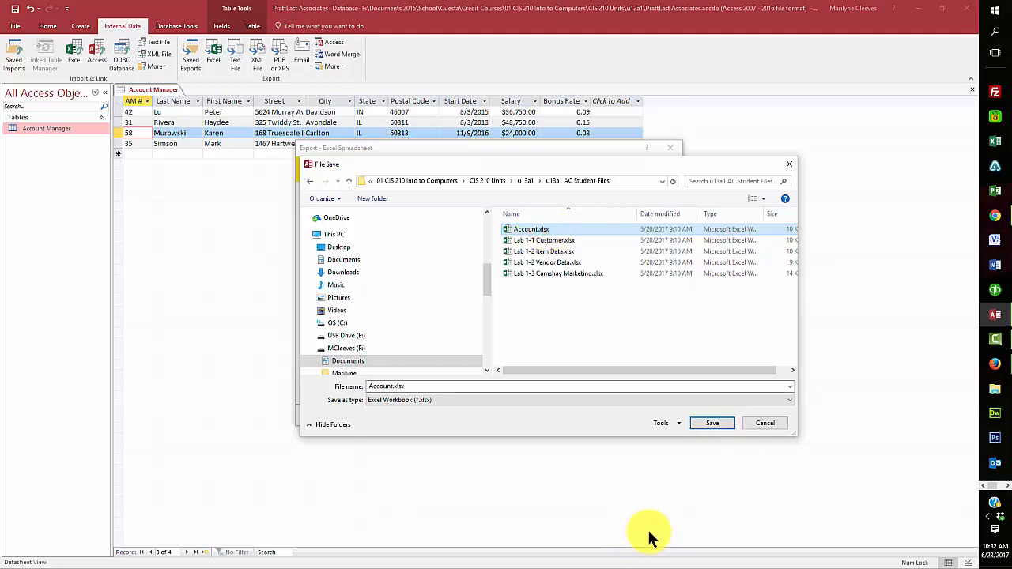
pyautogui.click(716, 424)
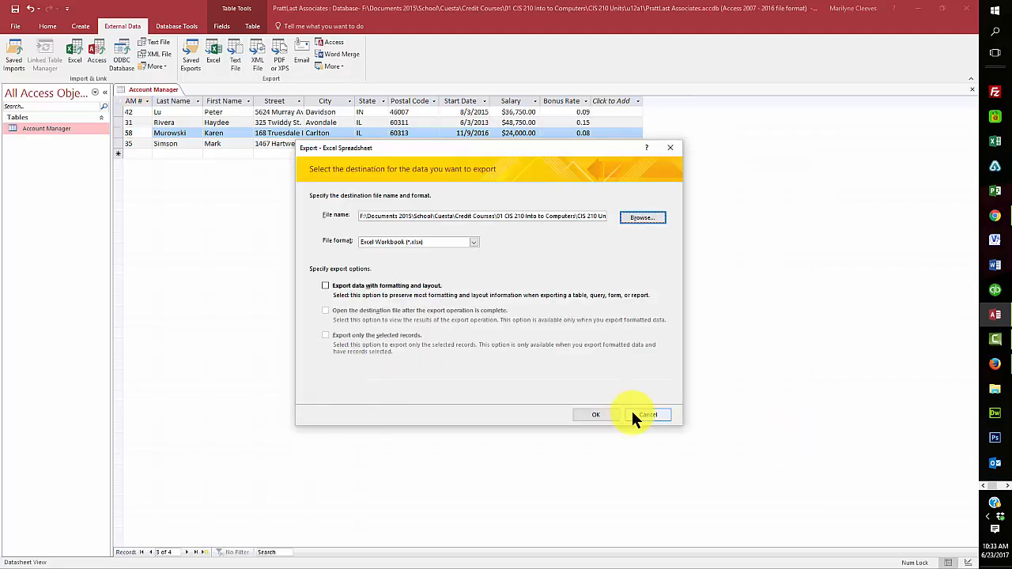
pyautogui.click(659, 414)
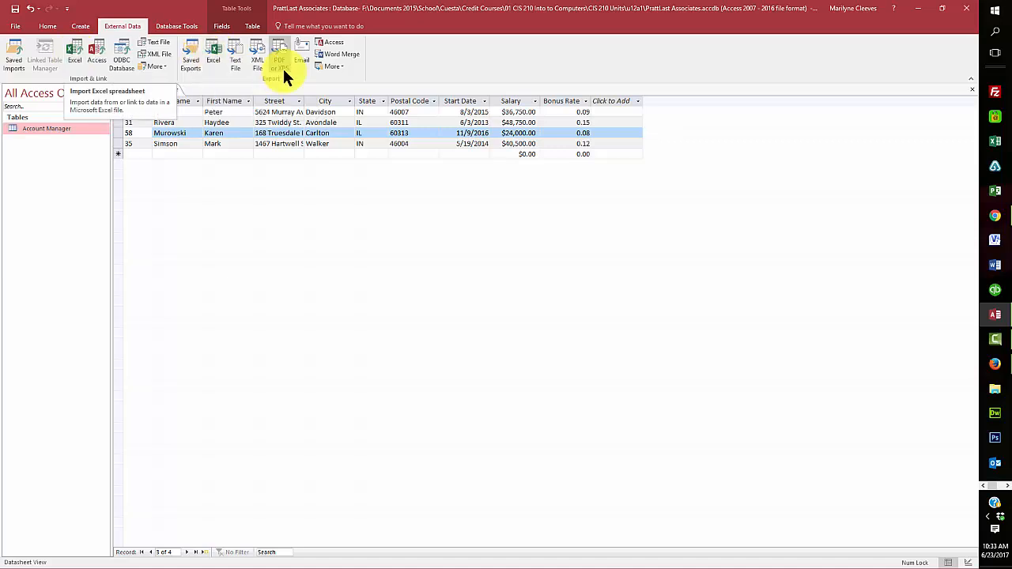
# - Start an Excel spreadsheet import and browse the F: drive for its source to Documents > School > Cuesta > Credit Courses > 01 CIS 210 Into to Computers
pyautogui.click(75, 50)
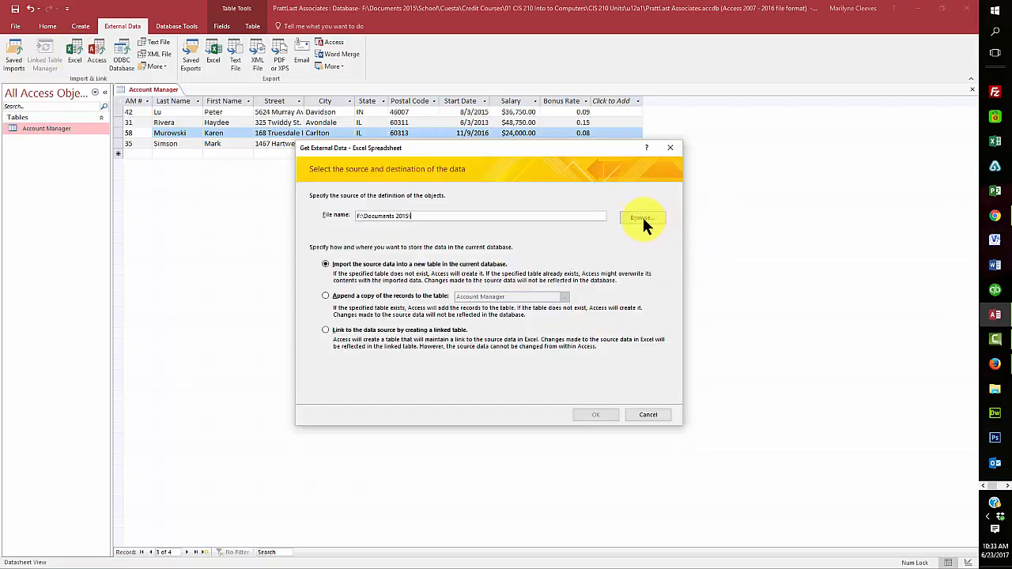
pyautogui.click(642, 219)
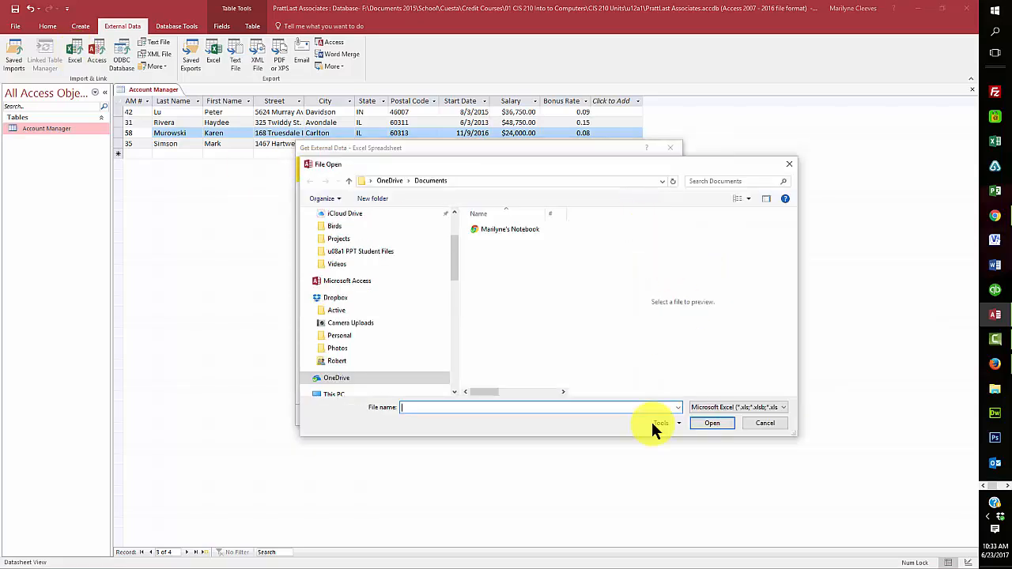
pyautogui.moveTo(452, 245); pyautogui.dragTo(459, 312)
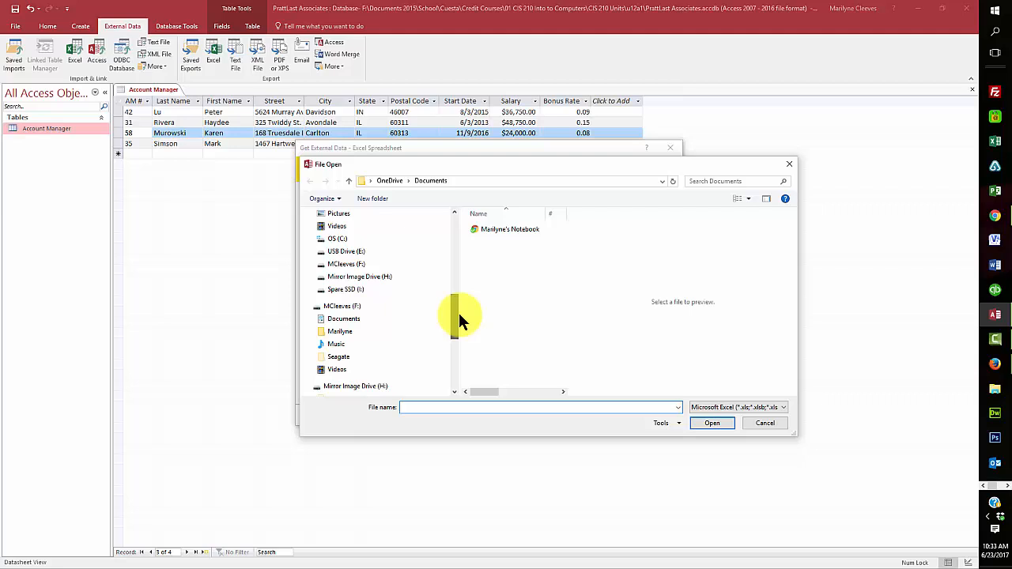
pyautogui.click(327, 266)
pyautogui.doubleClick(507, 229)
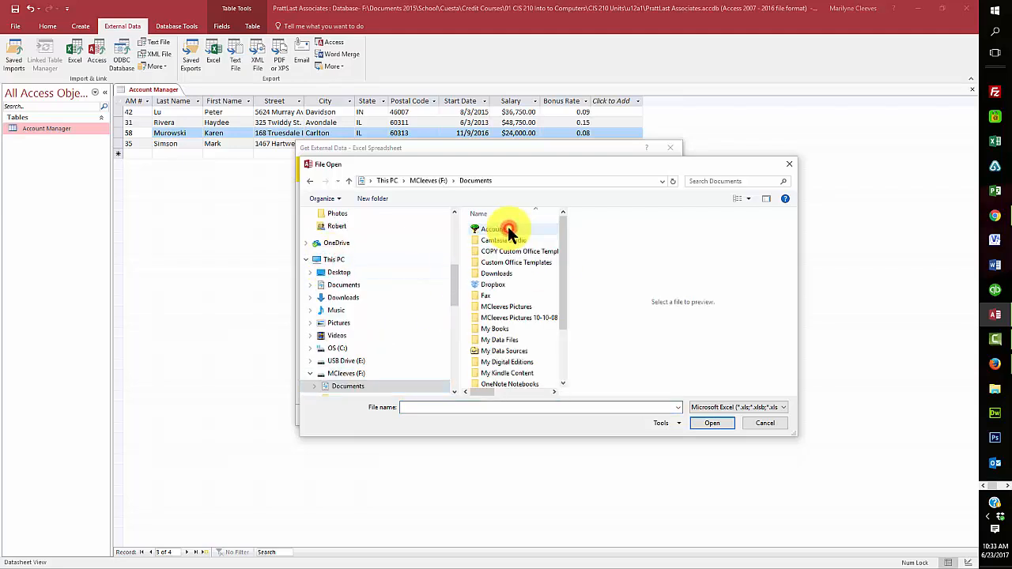
pyautogui.scroll(-2, 521, 340)
pyautogui.doubleClick(500, 352)
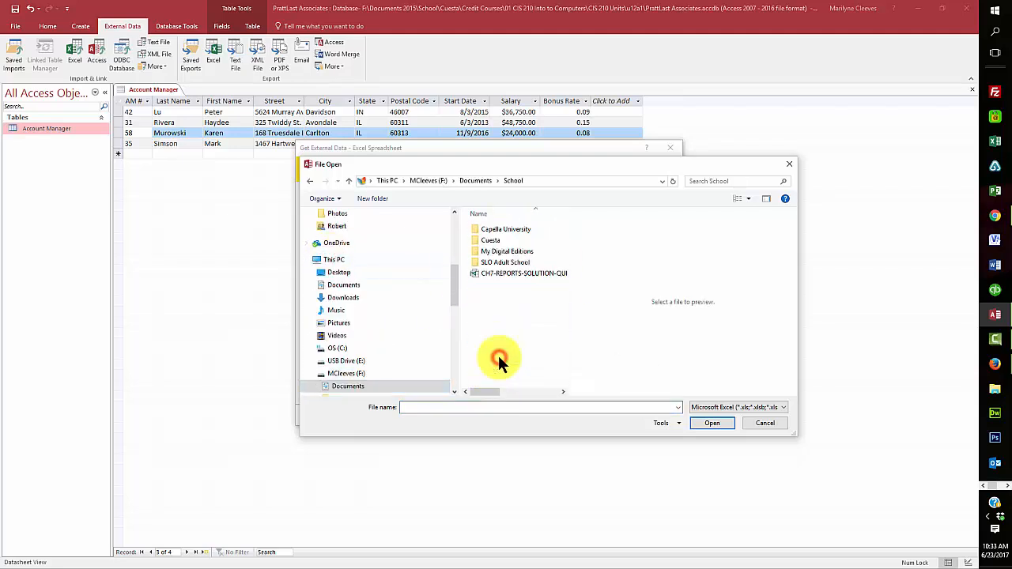
pyautogui.doubleClick(491, 240)
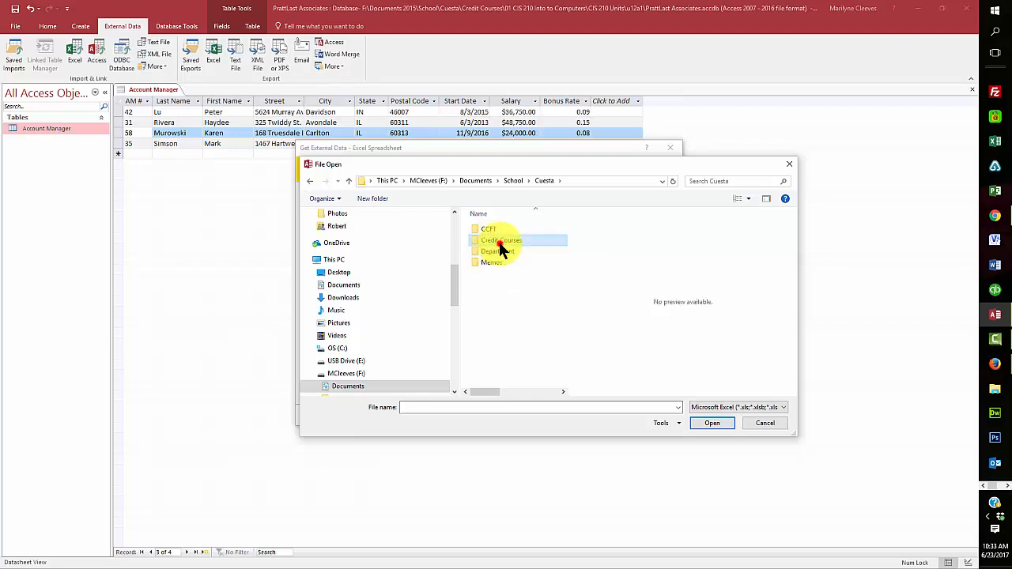
pyautogui.doubleClick(499, 243)
pyautogui.doubleClick(498, 228)
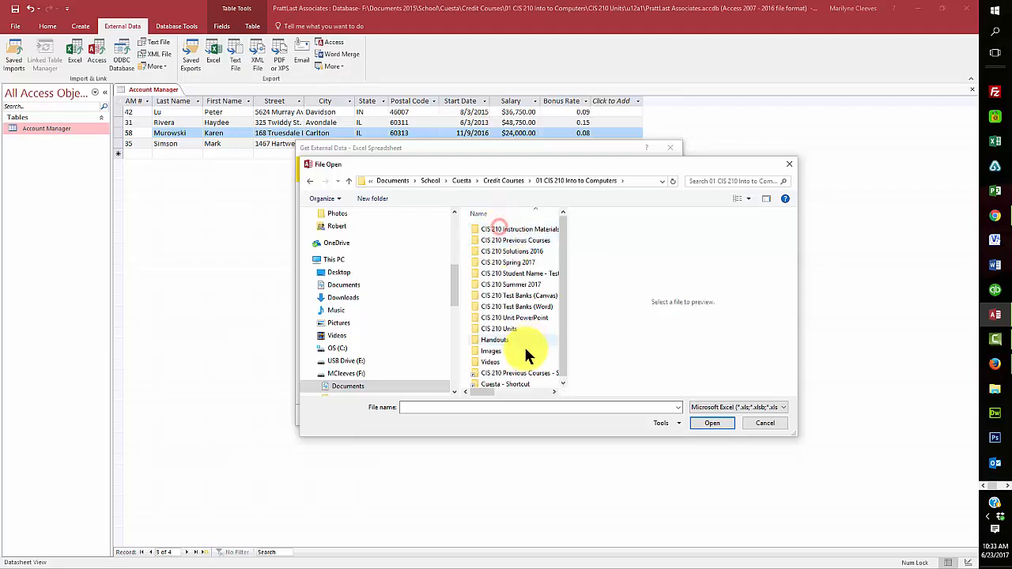
# - Choose Account.xlsx from CIS 210 Units > u13a1 > u13a1 AC Student Files as the source and import it into a new table
pyautogui.doubleClick(506, 329)
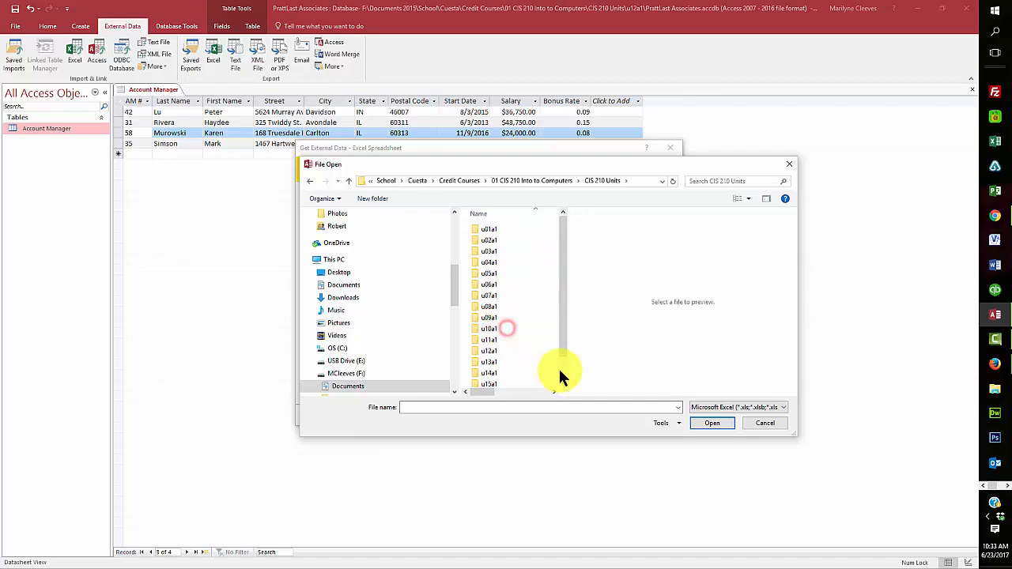
pyautogui.doubleClick(500, 362)
pyautogui.click(492, 230)
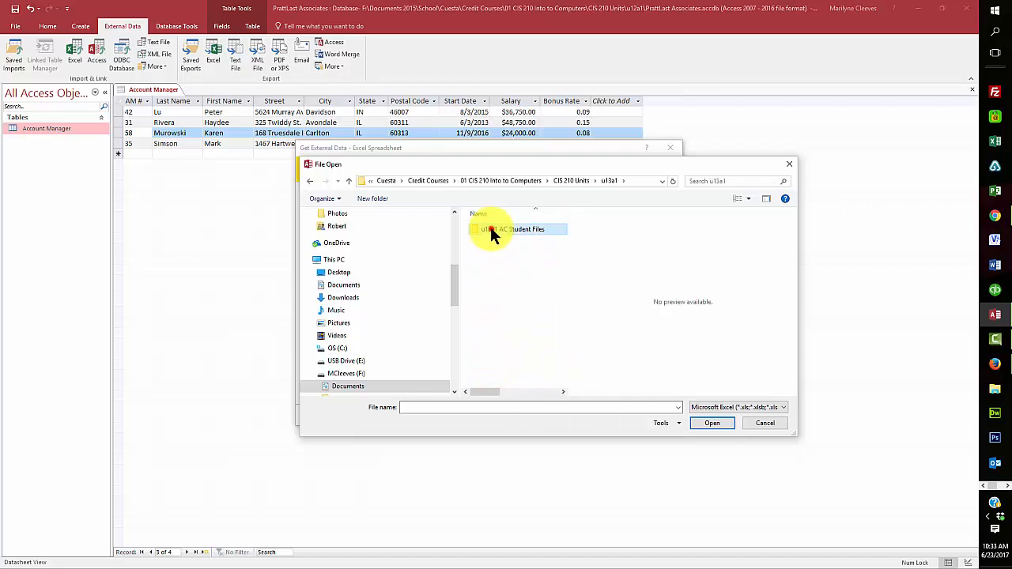
pyautogui.doubleClick(491, 229)
pyautogui.click(490, 228)
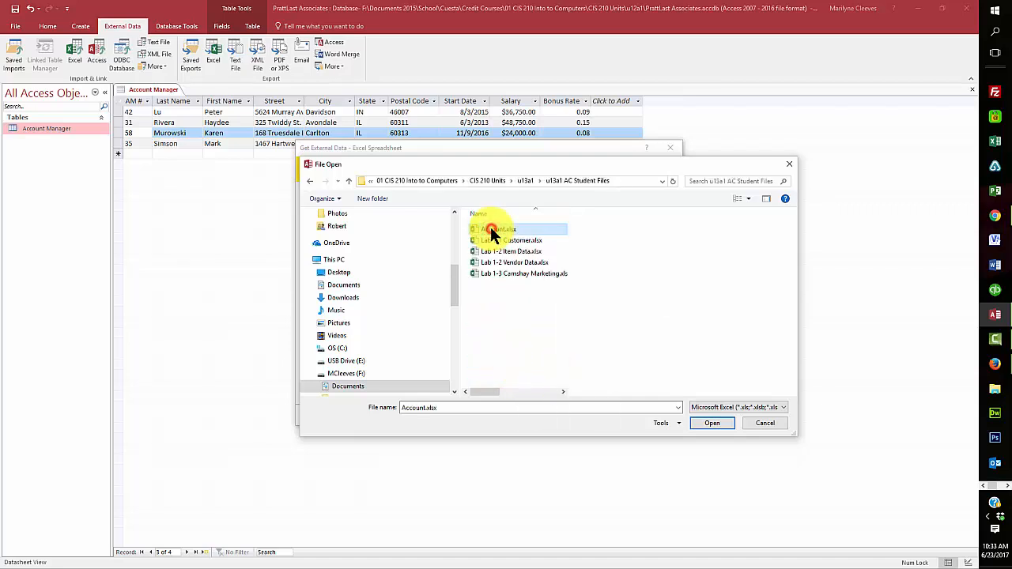
pyautogui.click(703, 421)
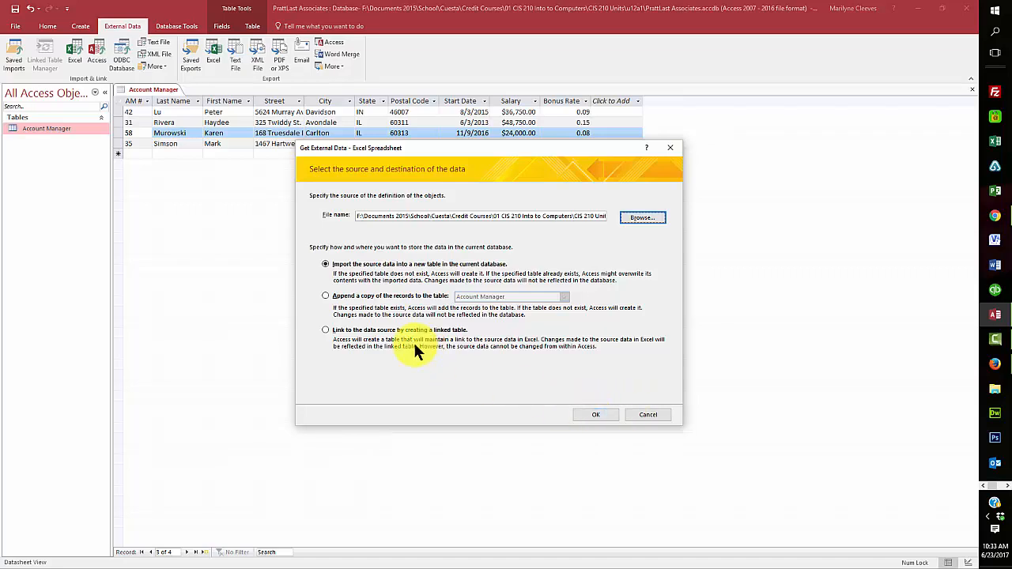
pyautogui.click(595, 415)
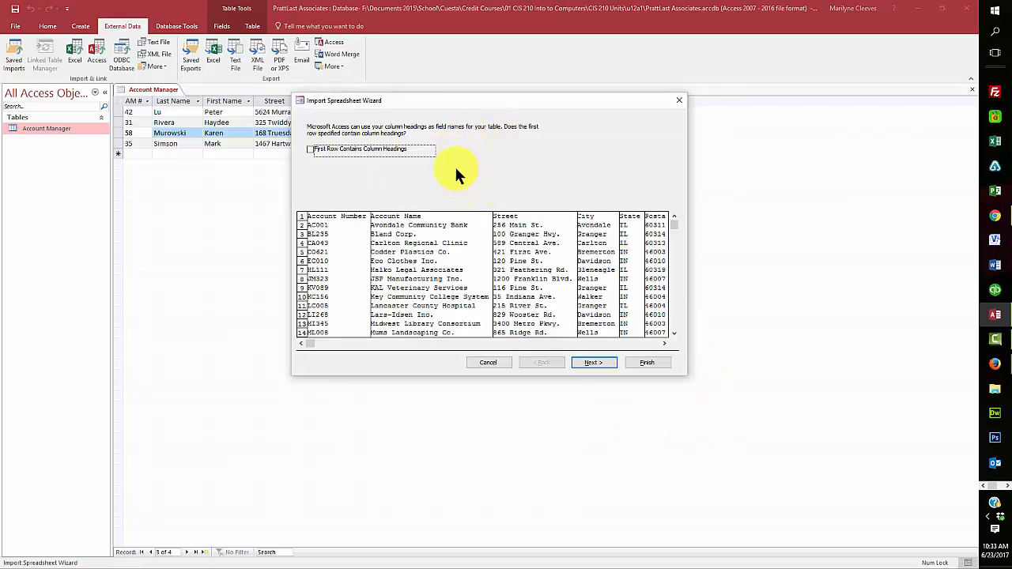
# - Treat the first row as column headings and choose Account Number as the imported table's primary key, keeping the field options
pyautogui.click(310, 149)
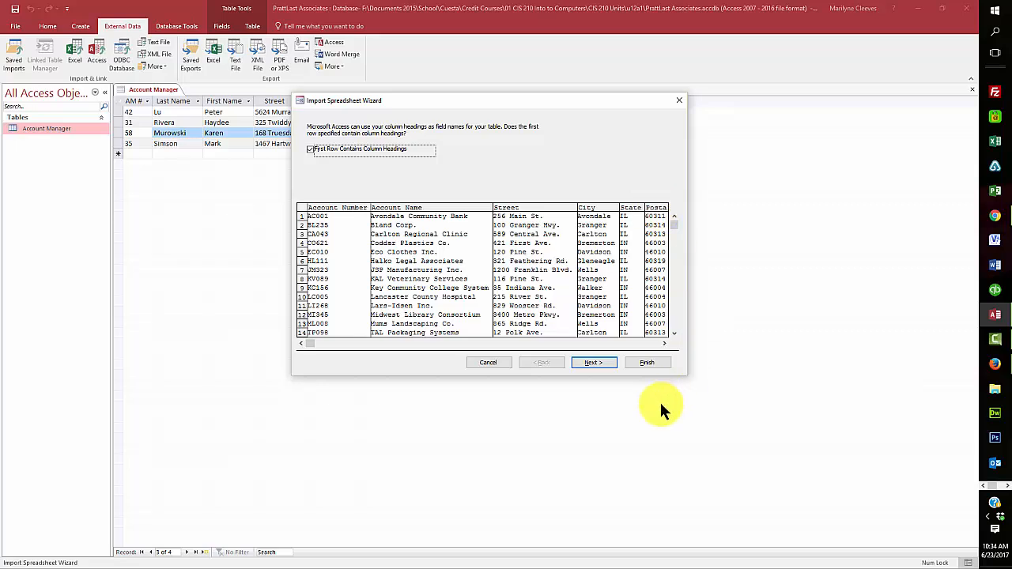
pyautogui.click(594, 366)
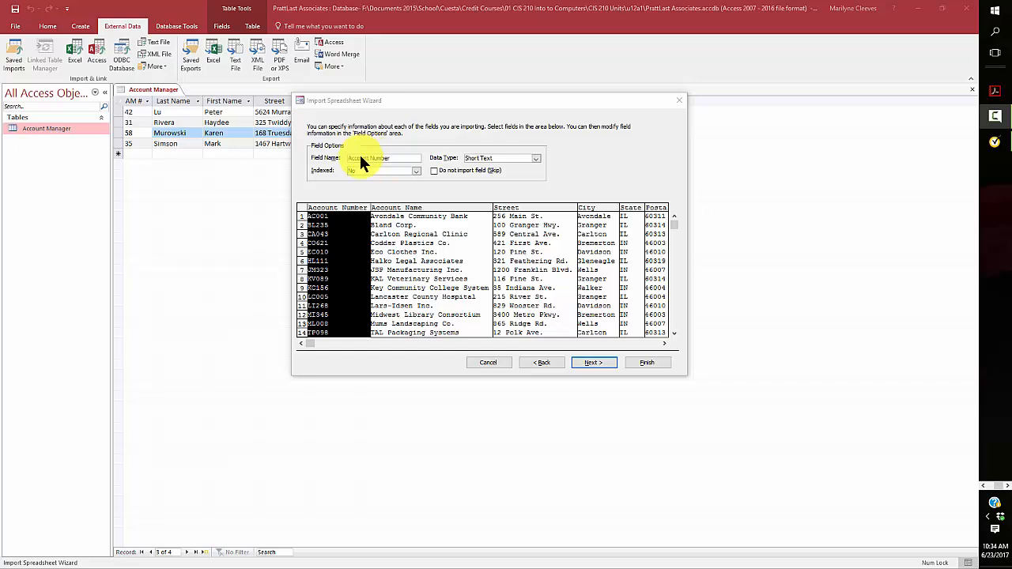
pyautogui.click(594, 363)
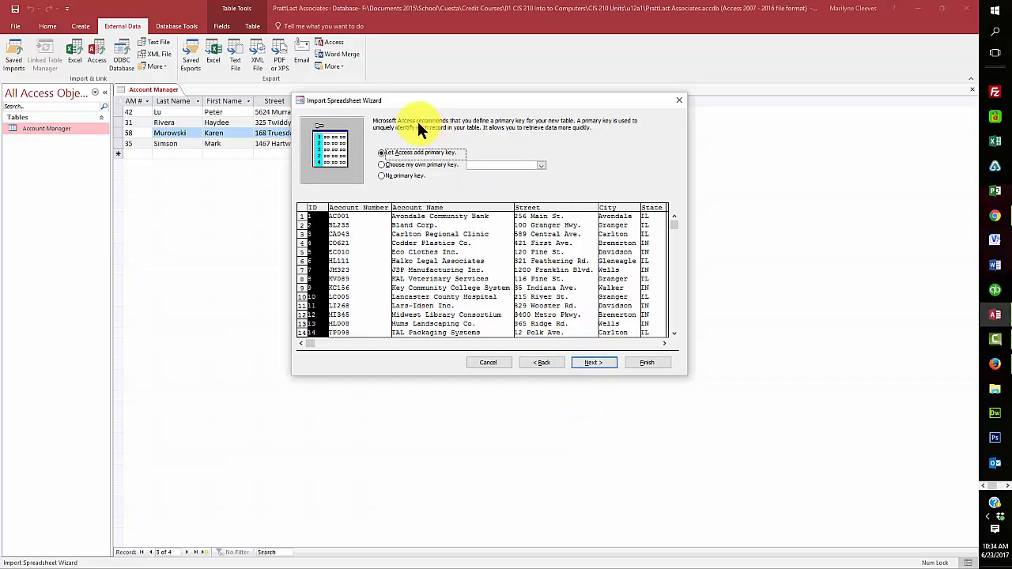
pyautogui.click(381, 164)
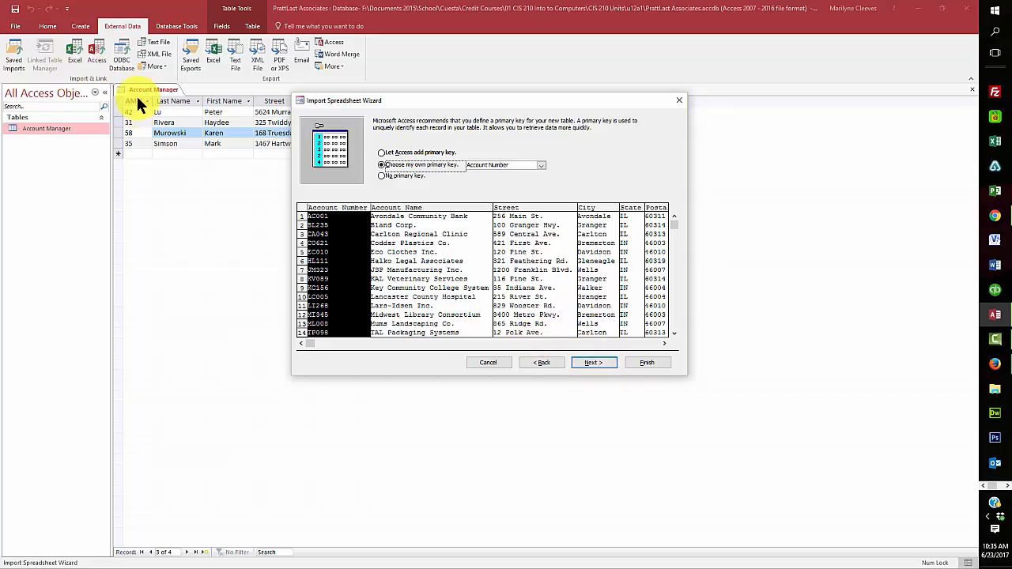
pyautogui.click(595, 359)
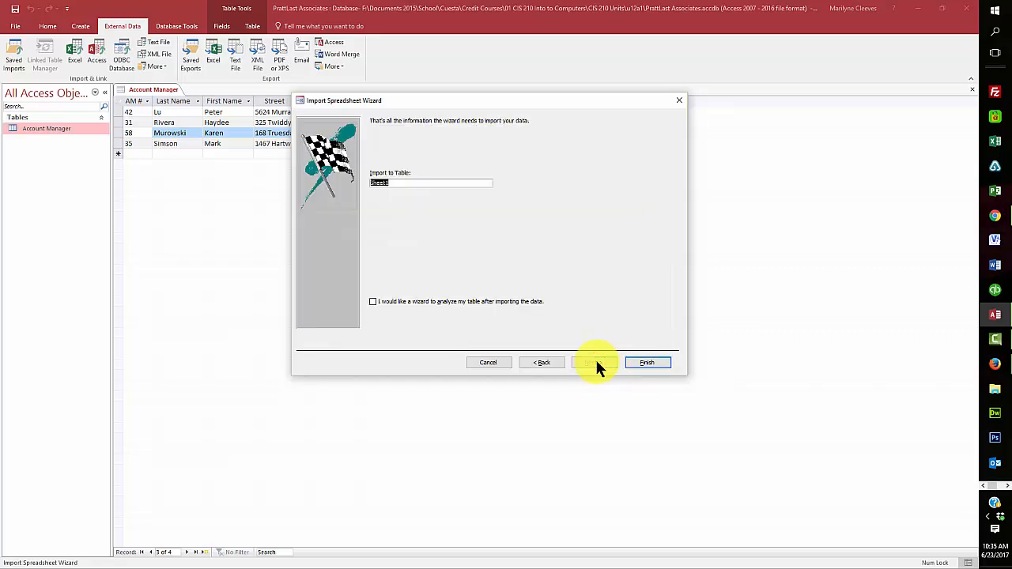
# - Name the imported table Account and finish the import
pyautogui.click(390, 183)
pyautogui.doubleClick(372, 182)
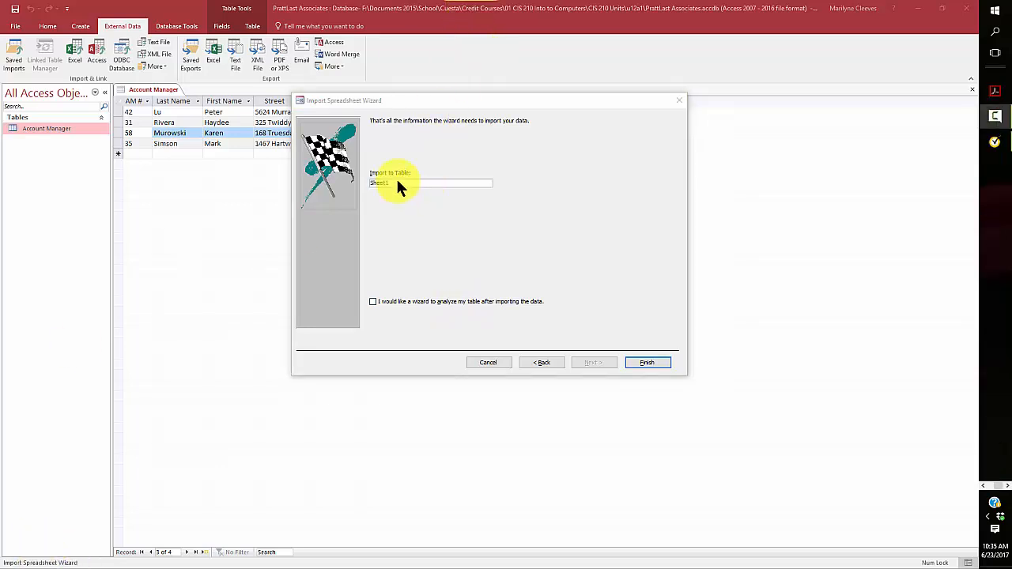
pyautogui.moveTo(400, 183); pyautogui.dragTo(358, 182)
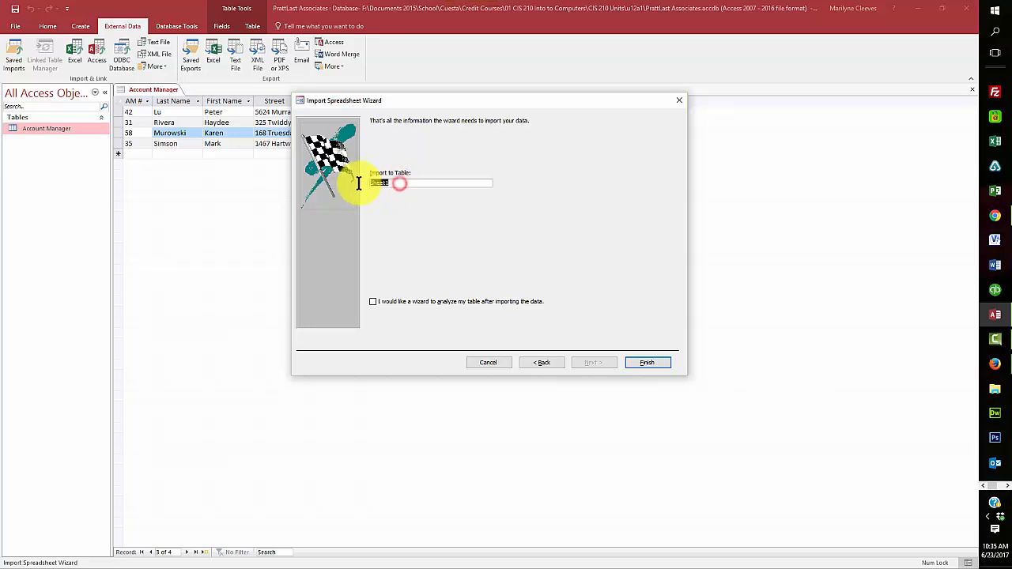
pyautogui.write('Account')
pyautogui.click(649, 363)
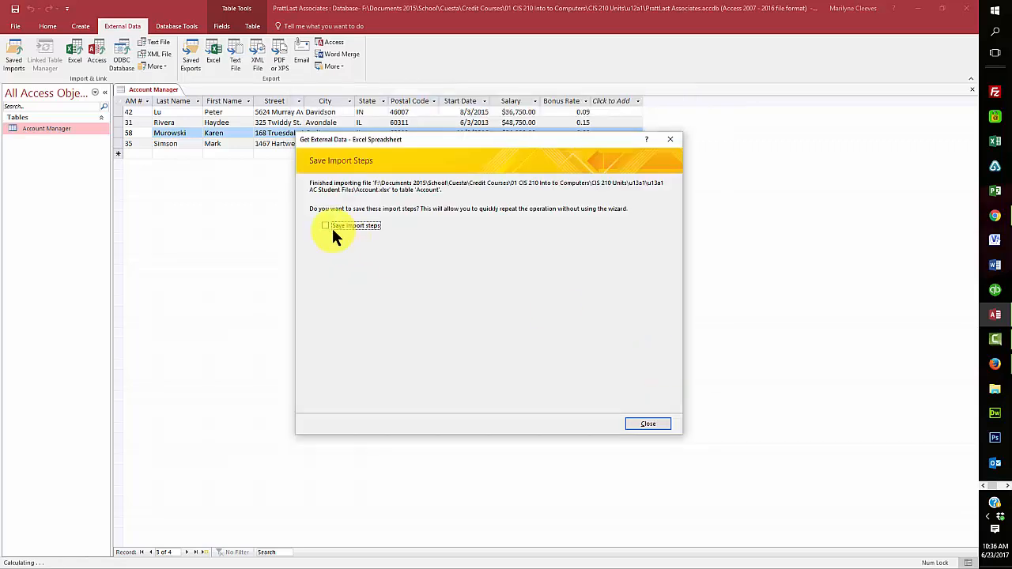
# - Save the import steps as Import-Account with the description "Import data from Account workbook into Acount Table"
pyautogui.click(326, 226)
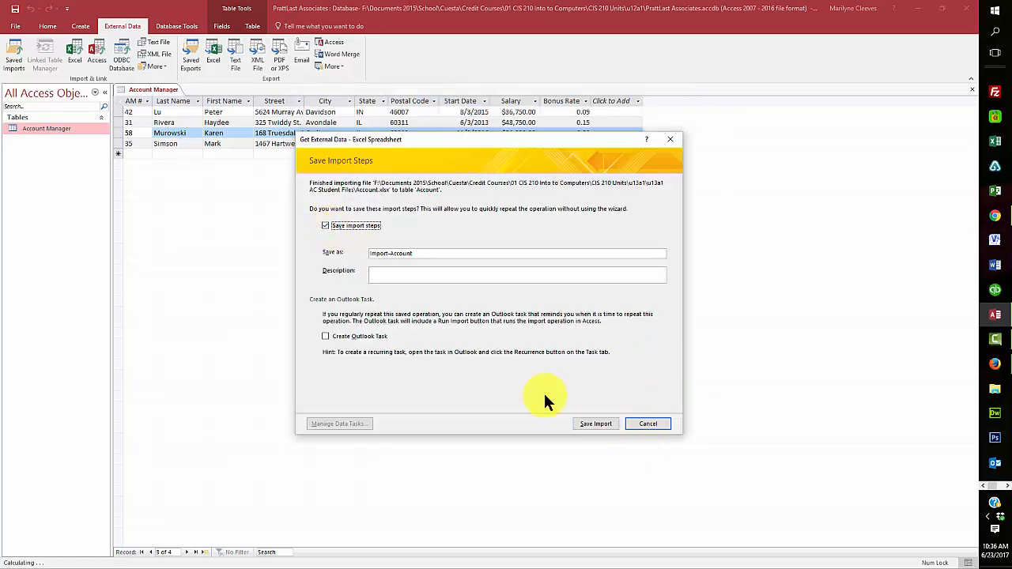
pyautogui.click(388, 273)
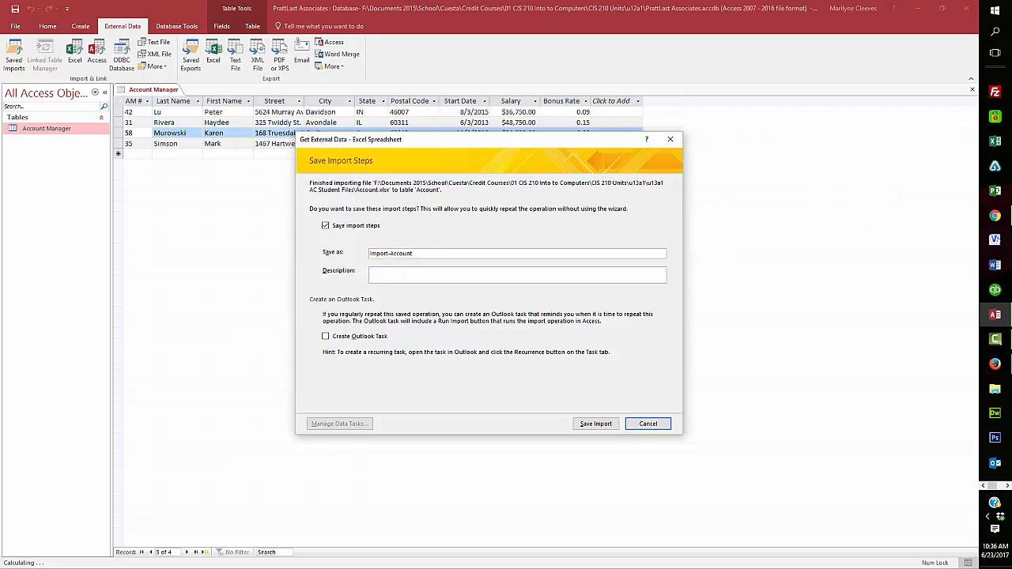
pyautogui.hotkey('alt', 'Tab')
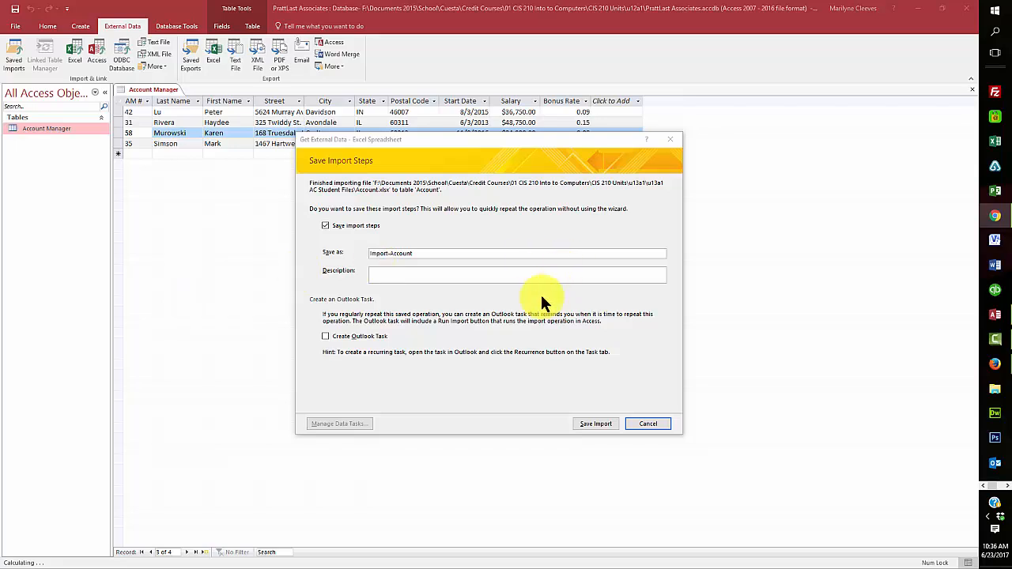
pyautogui.click(470, 274)
pyautogui.write('Im')
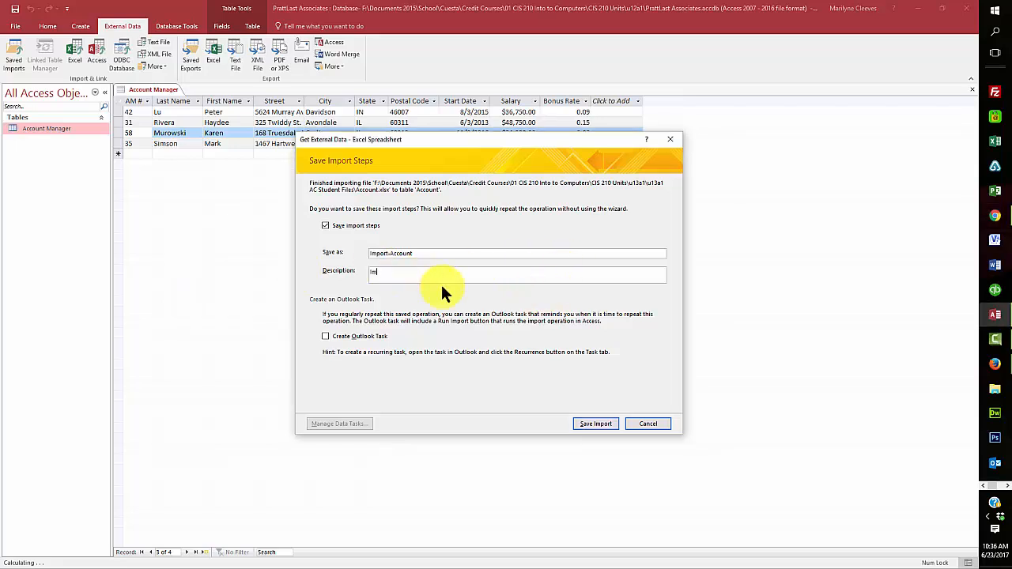
pyautogui.write('port data from Account workbook into Acount Table')
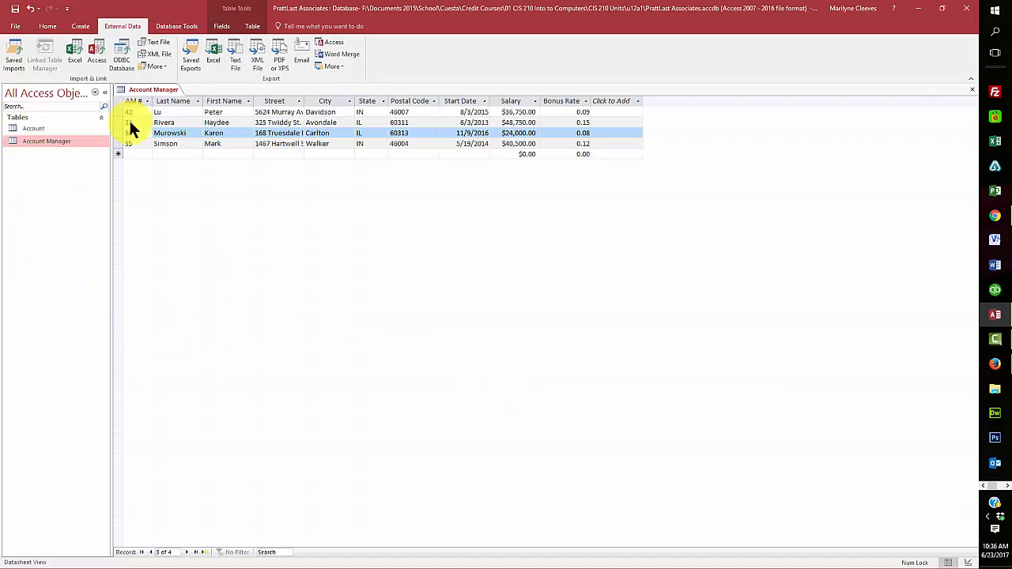
# - Open the imported Account table to view its records
pyautogui.click(36, 129)
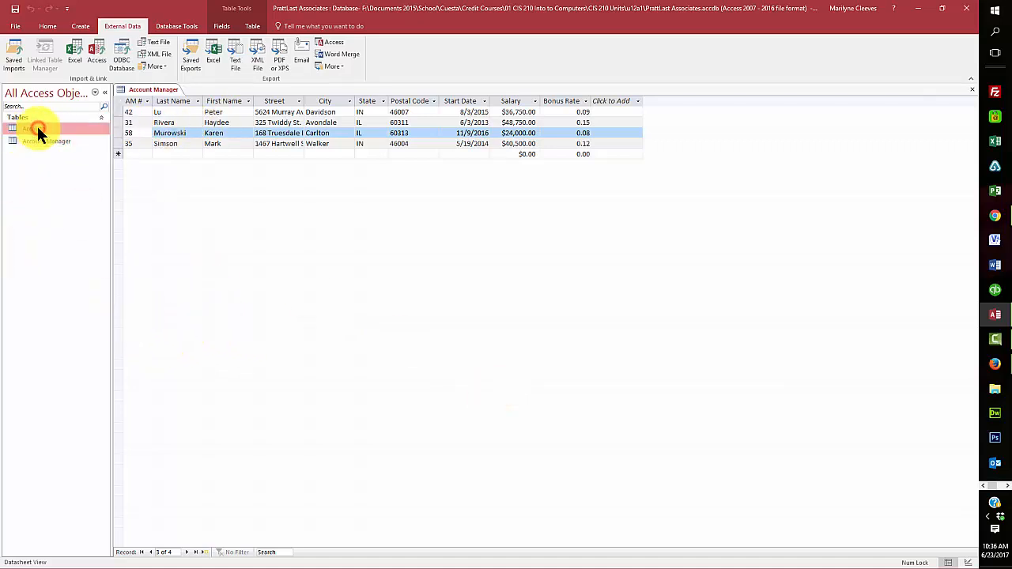
pyautogui.doubleClick(37, 128)
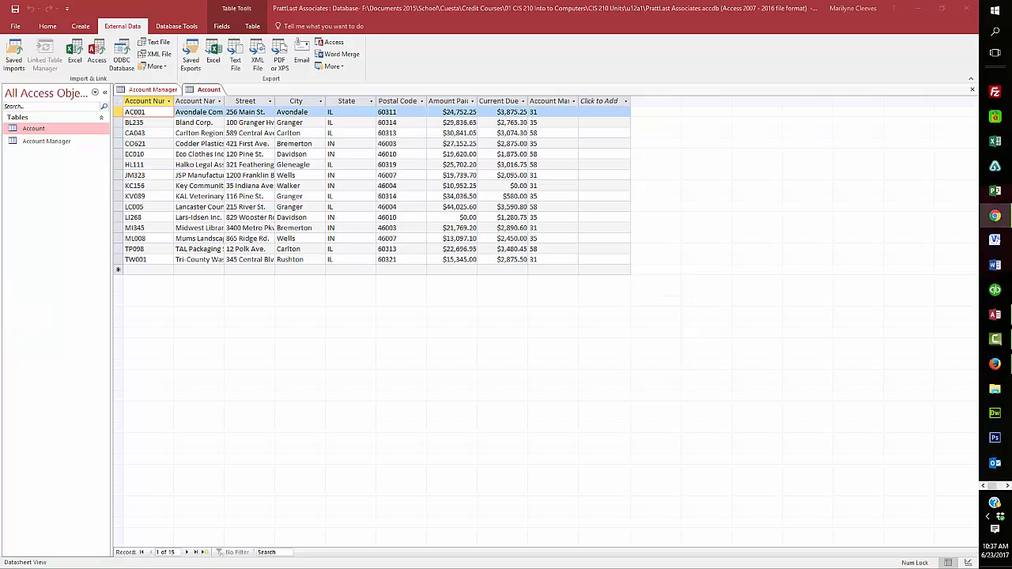
# - Switch to the online textbook in the browser, examine Table 1–5 Structure of Account Table, and place its window beside the database
pyautogui.moveTo(2, 30); pyautogui.dragTo(497, 23)
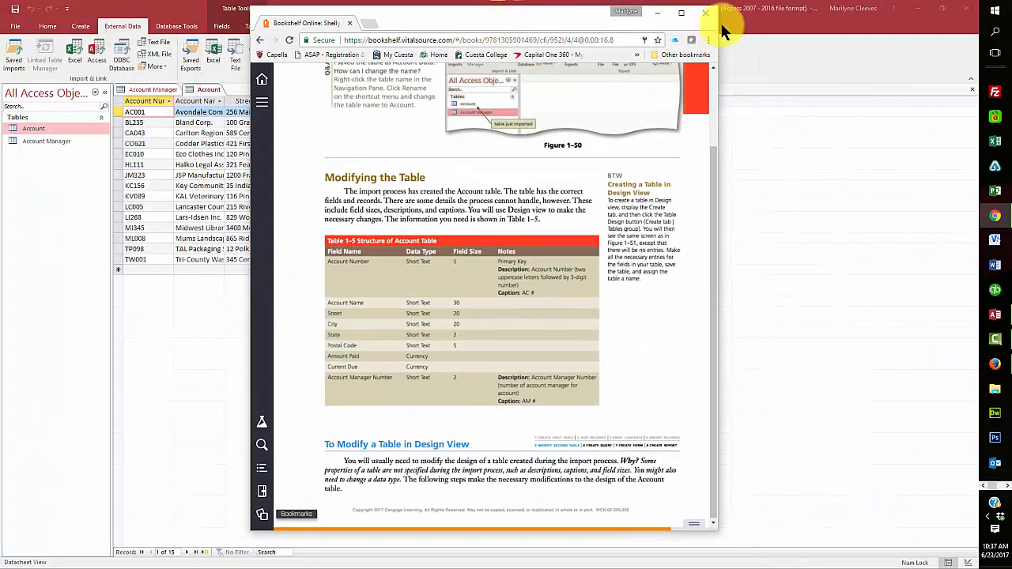
pyautogui.doubleClick(685, 15)
pyautogui.scroll(-5, 314, 438)
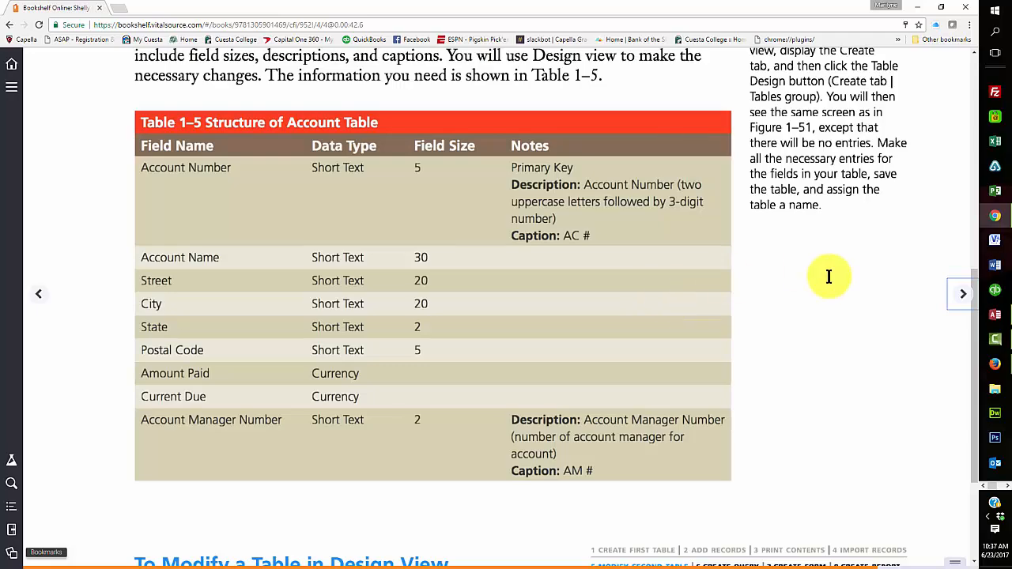
pyautogui.scroll(5, 865, 304)
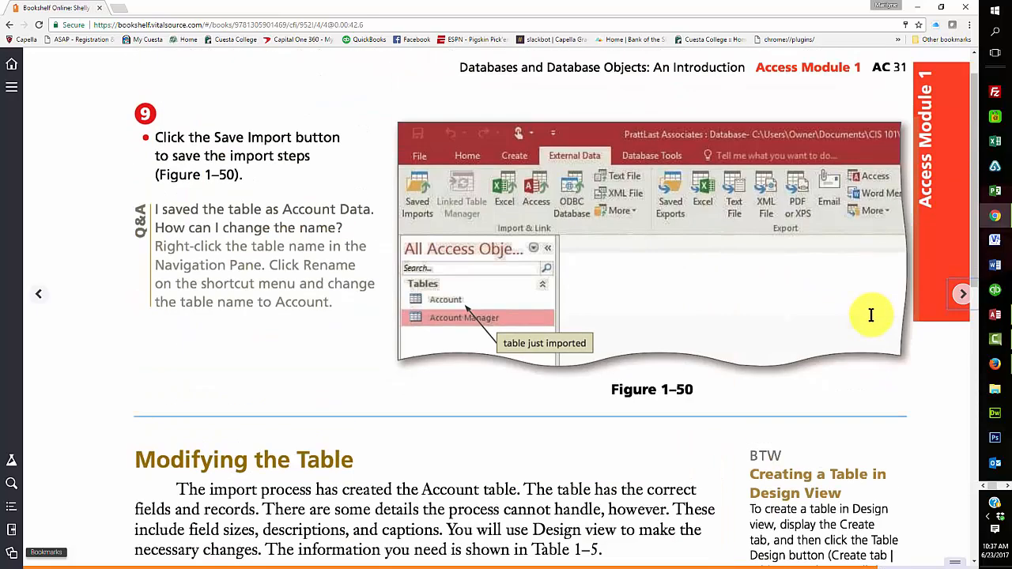
pyautogui.scroll(-5, 623, 370)
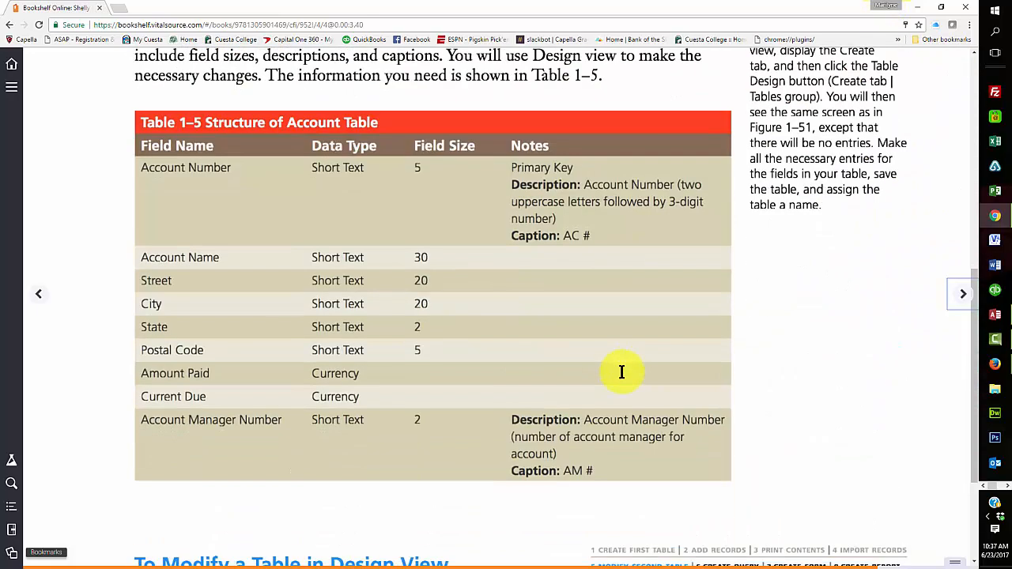
pyautogui.click(941, 7)
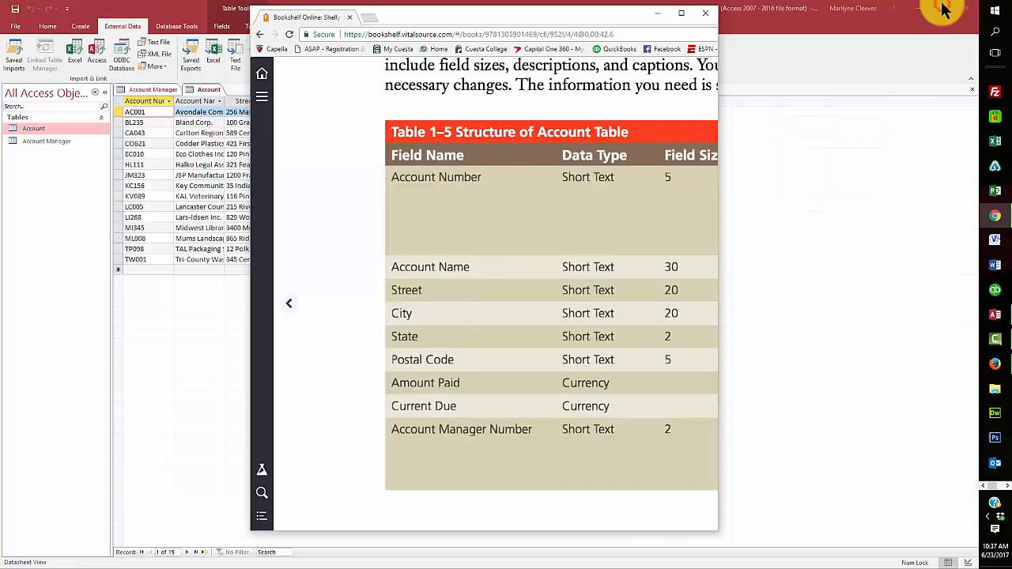
pyautogui.moveTo(451, 11); pyautogui.dragTo(0, 13)
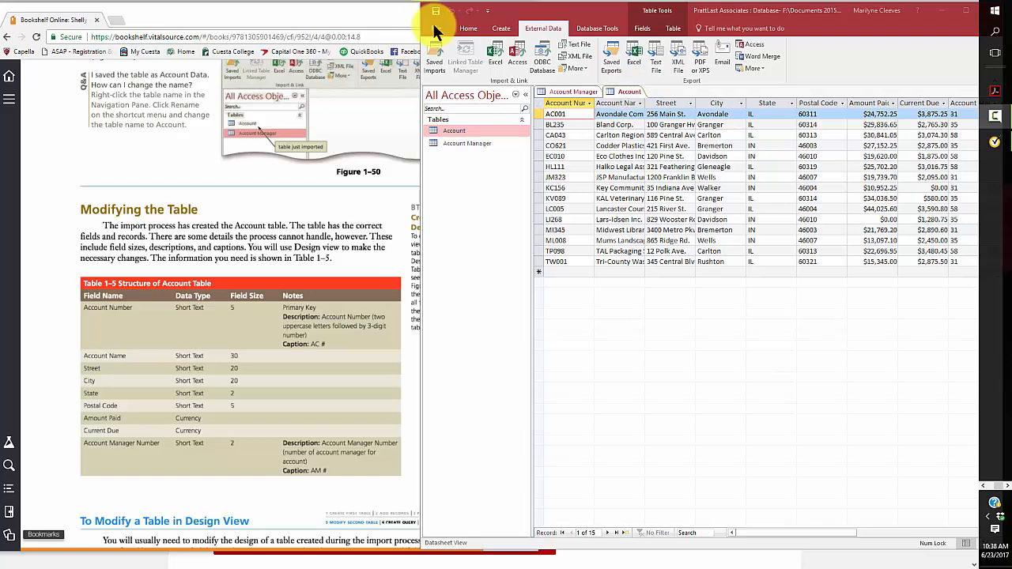
# - Switch the Account table from Datasheet view to Design view
pyautogui.click(467, 29)
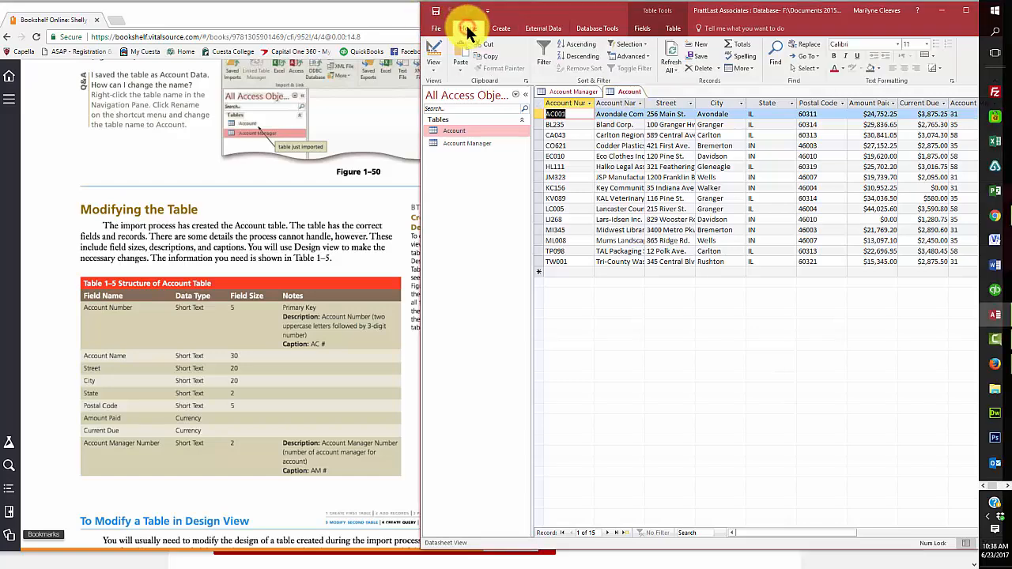
pyautogui.click(434, 71)
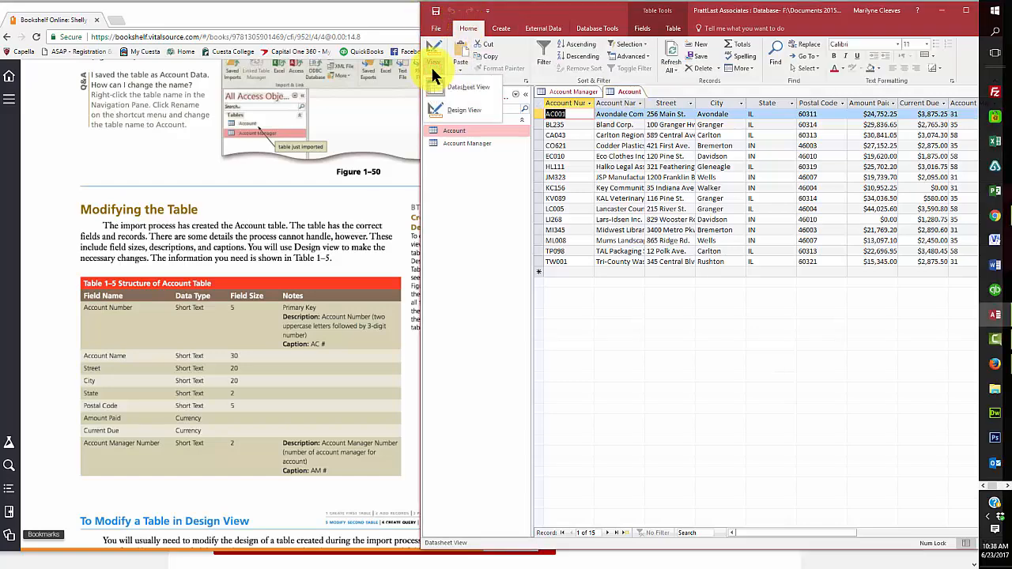
pyautogui.click(459, 111)
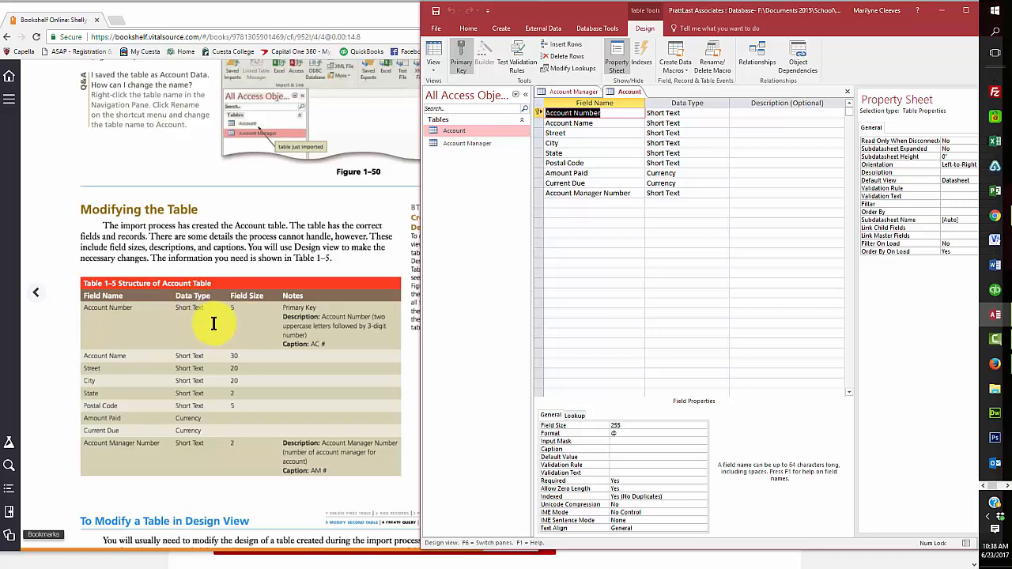
# - Set the Account Number field's size to 5 and its caption to AC #
pyautogui.click(625, 426)
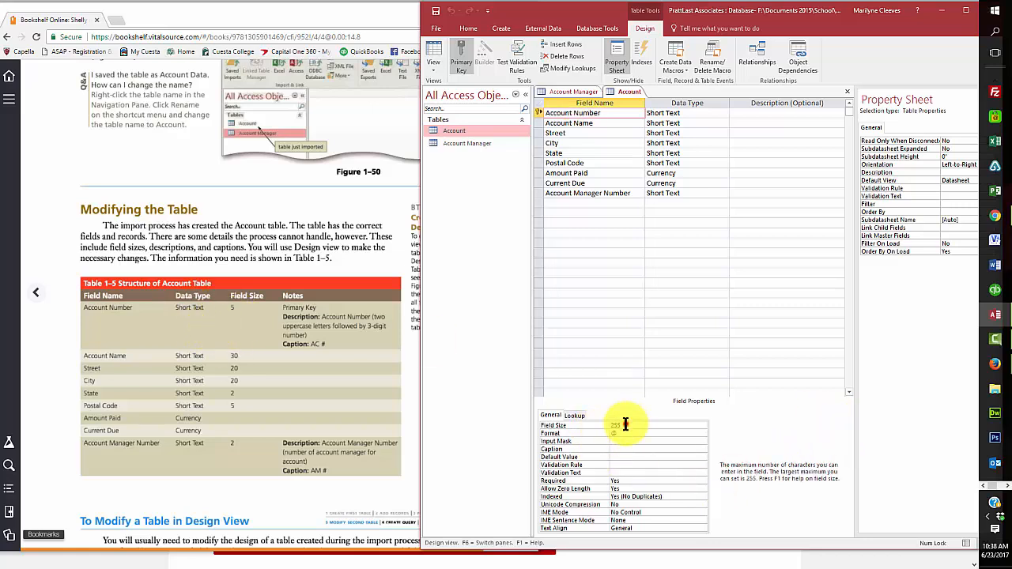
pyautogui.doubleClick(615, 425)
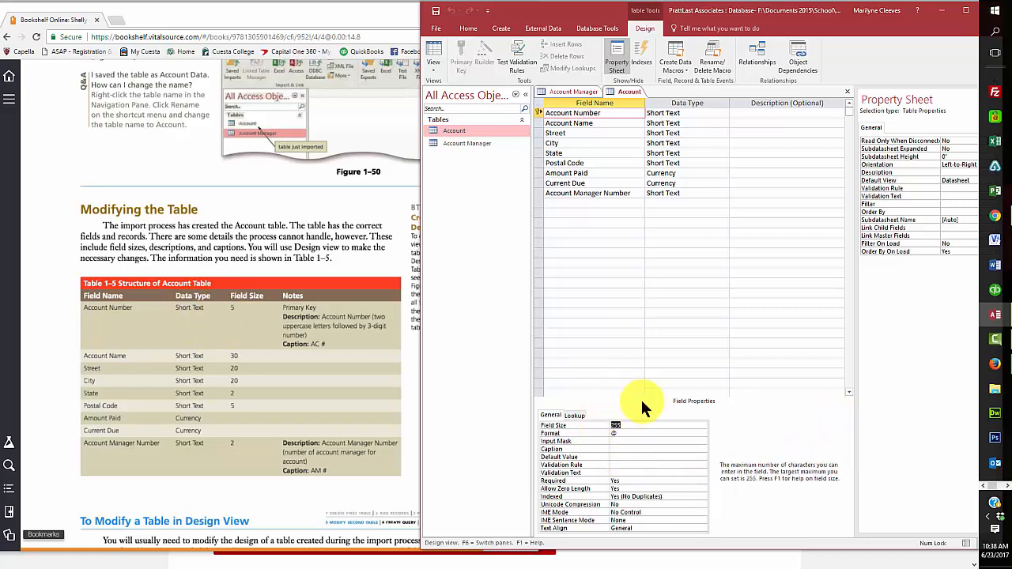
pyautogui.write('5')
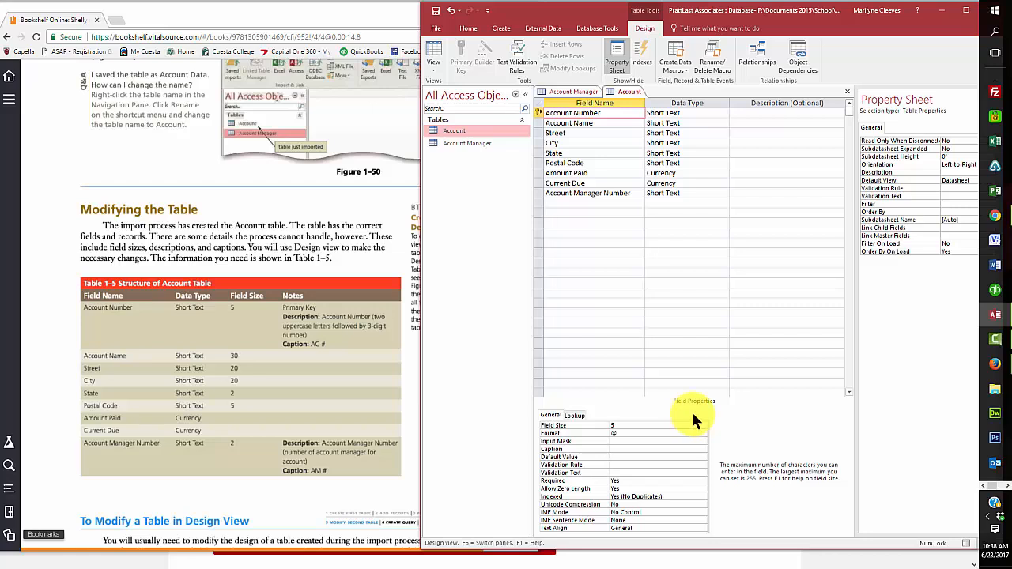
pyautogui.click(618, 448)
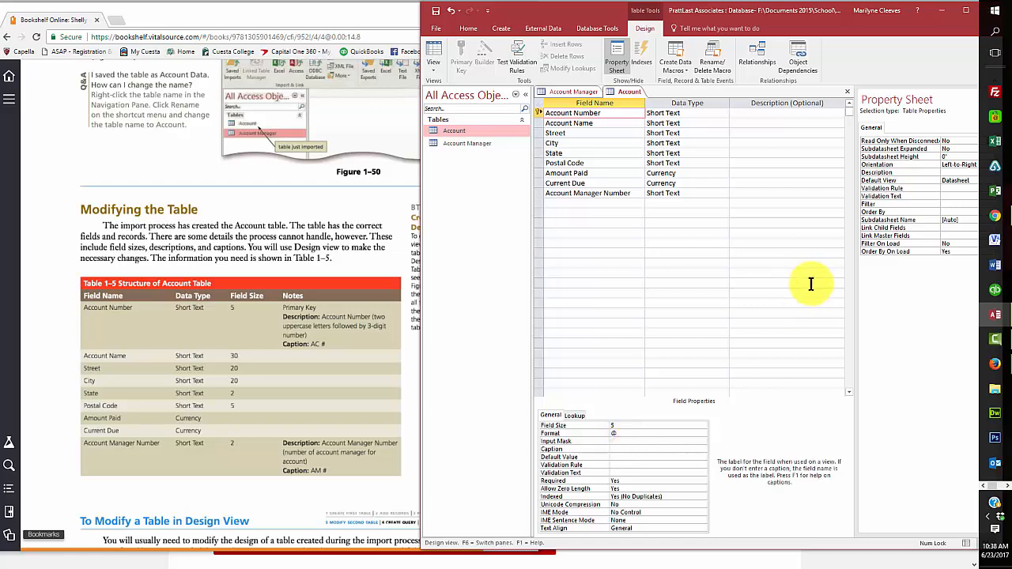
pyautogui.write('AC #')
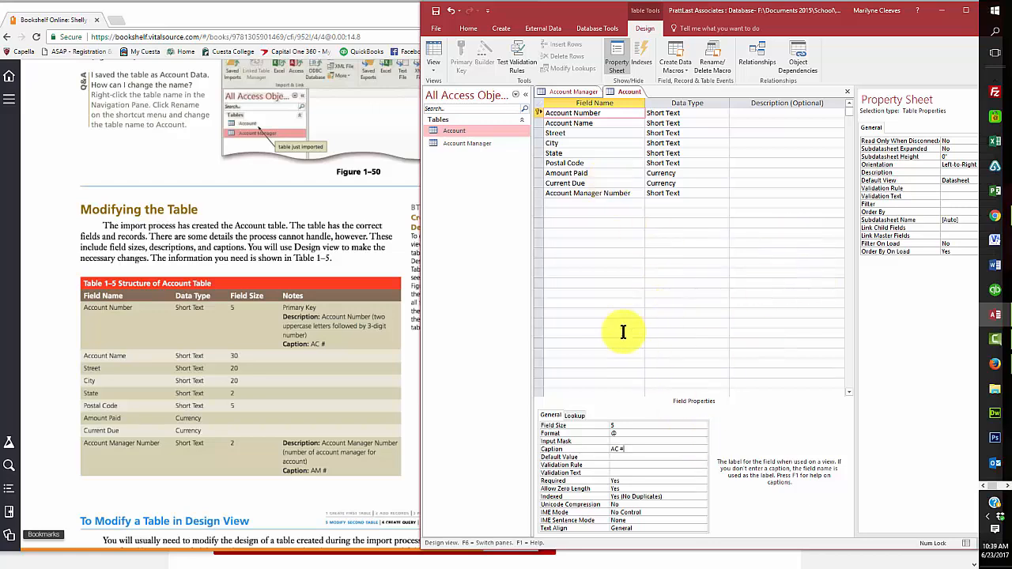
# - Set the Account Name field's size to 30
pyautogui.click(544, 124)
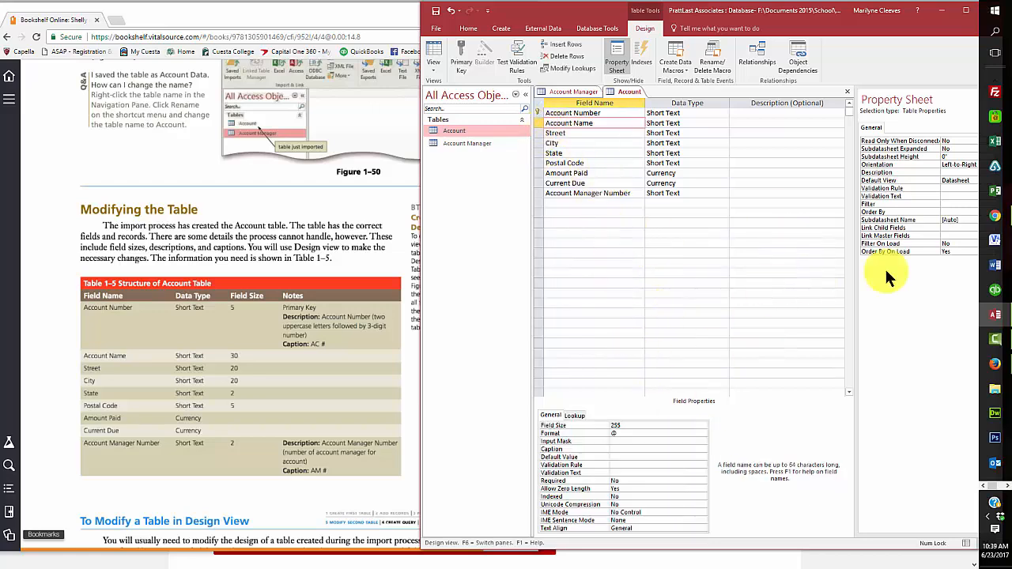
pyautogui.click(630, 427)
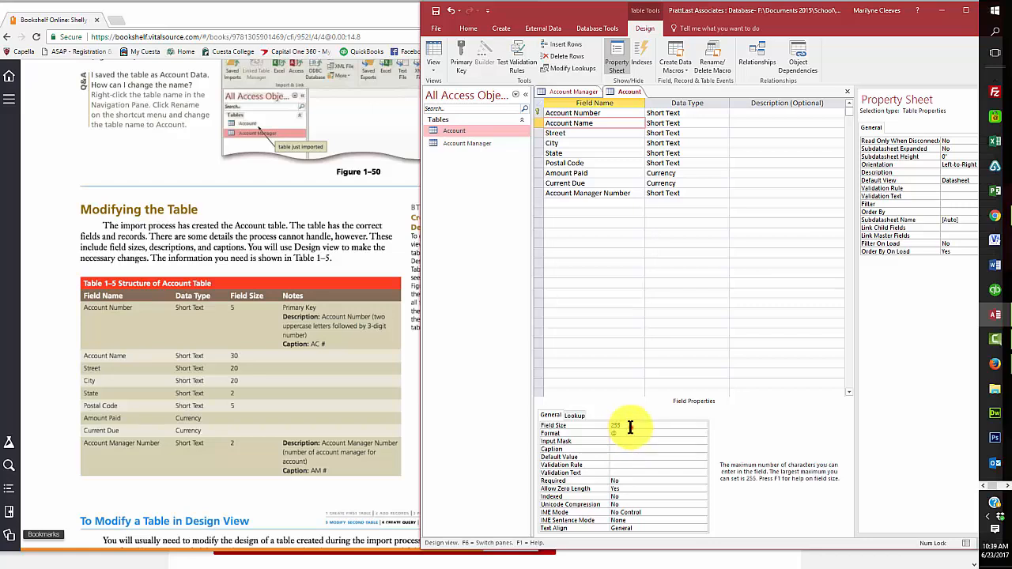
pyautogui.moveTo(631, 427); pyautogui.dragTo(590, 425)
pyautogui.write('30')
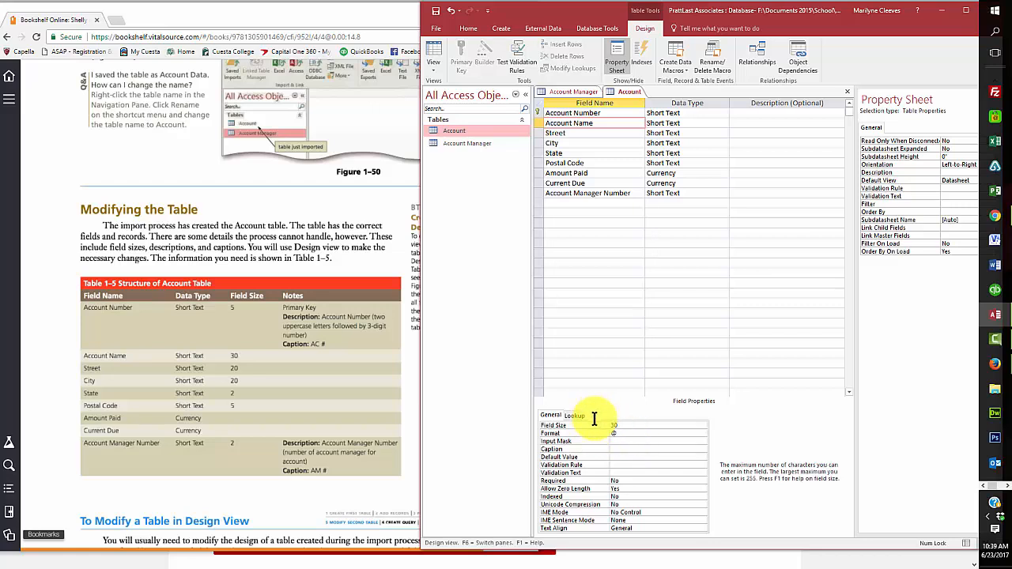
# - Set the field size of both the Street and City fields to 20
pyautogui.click(578, 132)
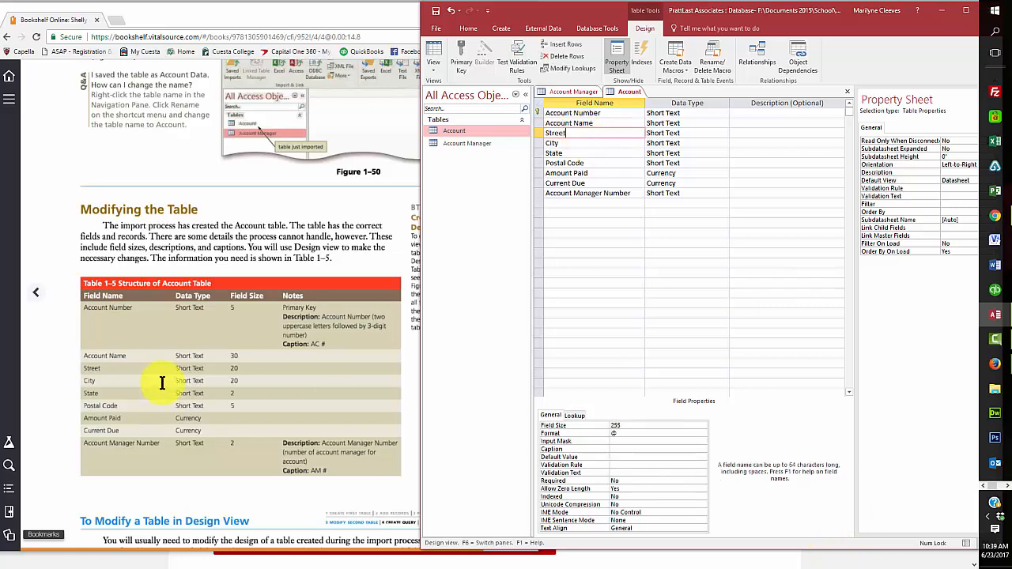
pyautogui.doubleClick(621, 426)
pyautogui.write('20')
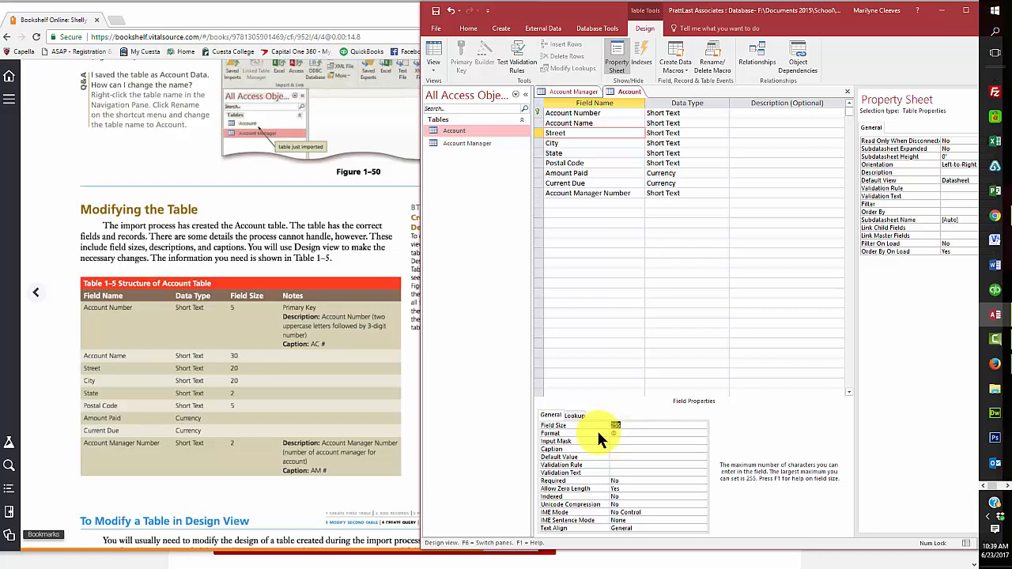
pyautogui.click(583, 145)
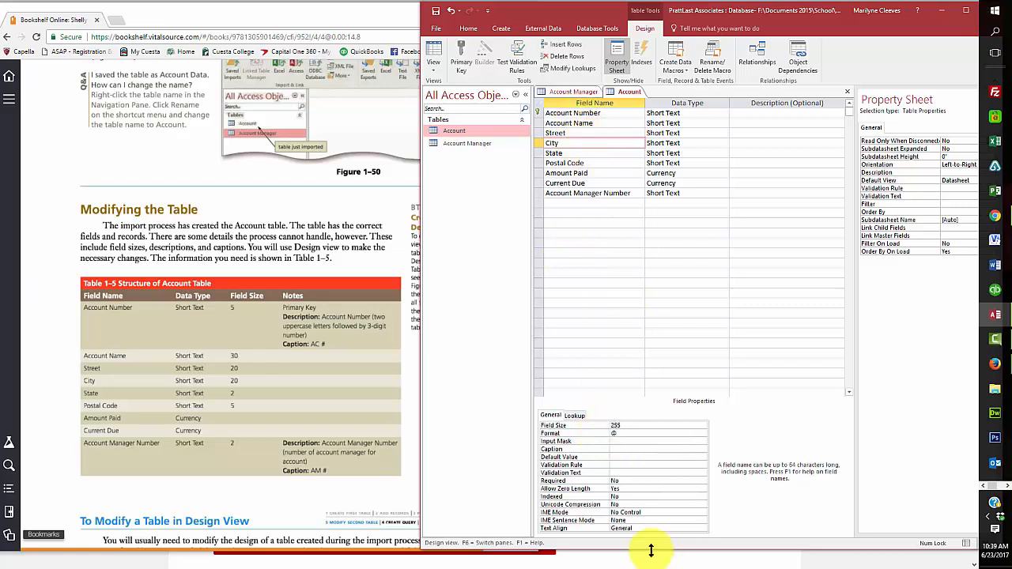
pyautogui.doubleClick(614, 425)
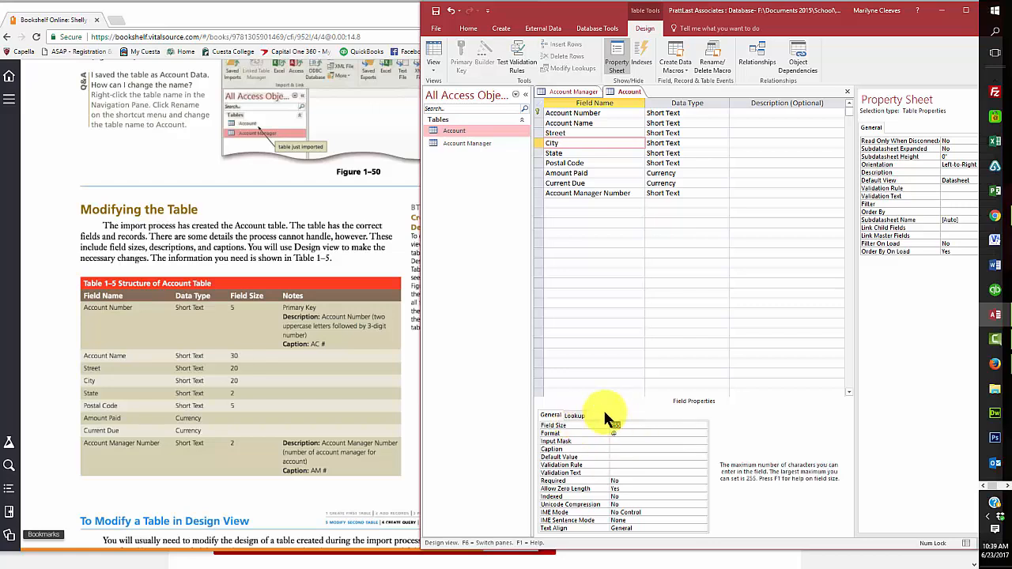
# - Set the State field's size to 2 and the Postal Code field's size to 5
pyautogui.click(606, 153)
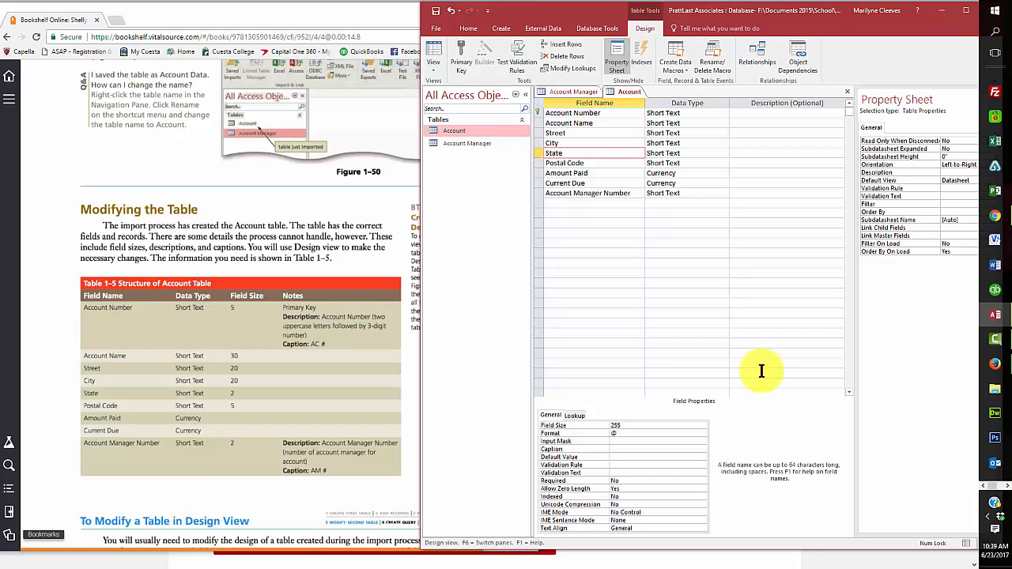
pyautogui.doubleClick(626, 425)
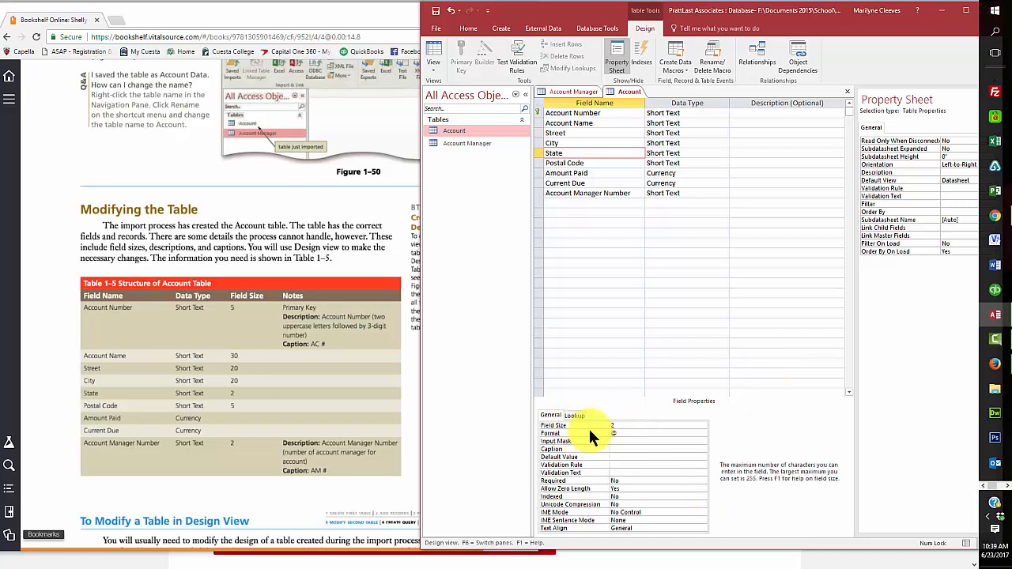
pyautogui.click(613, 164)
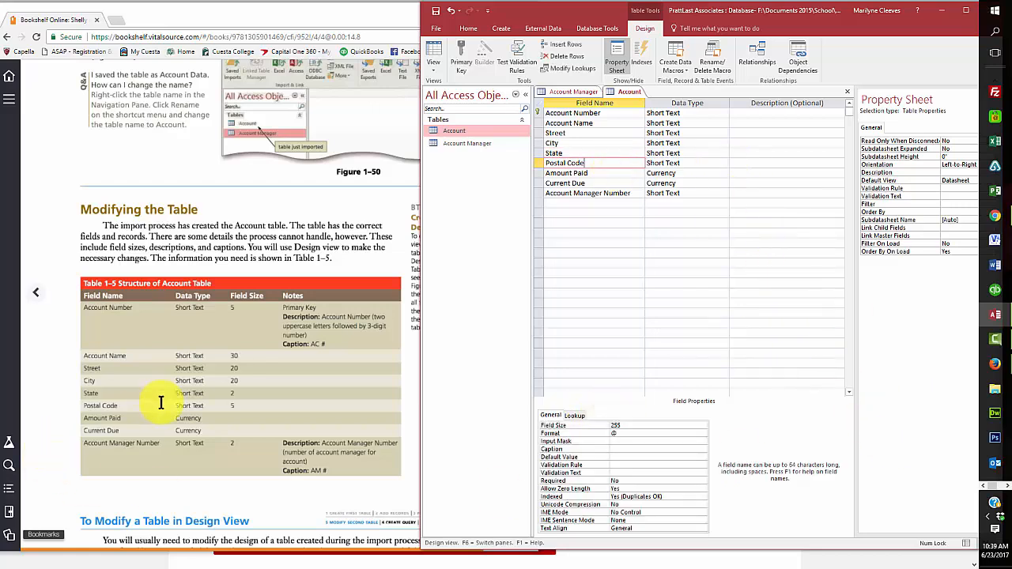
pyautogui.doubleClick(626, 426)
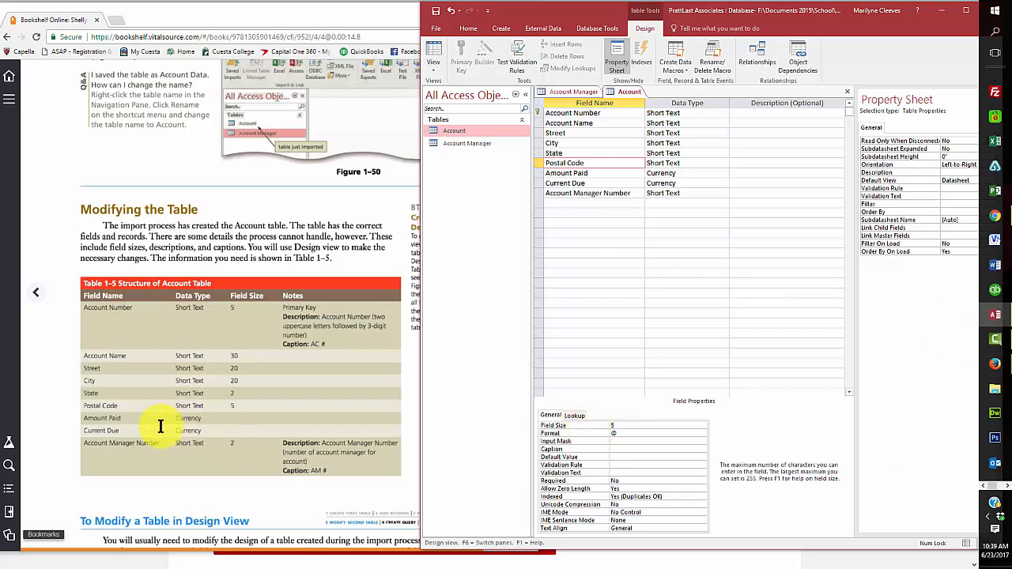
# - Check the Amount Paid and Current Due field settings against Table 1–5 in the textbook
pyautogui.click(602, 173)
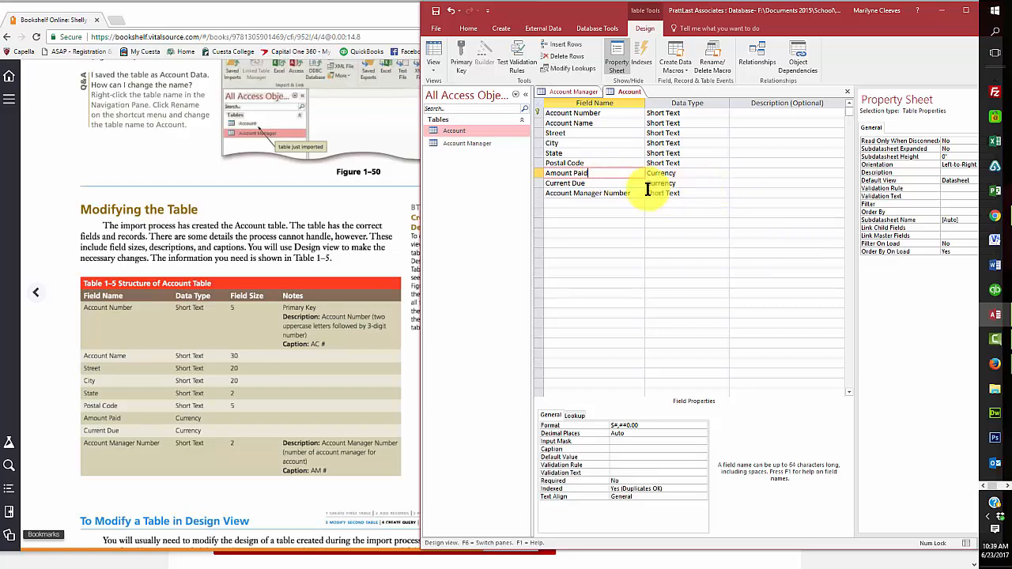
pyautogui.click(614, 183)
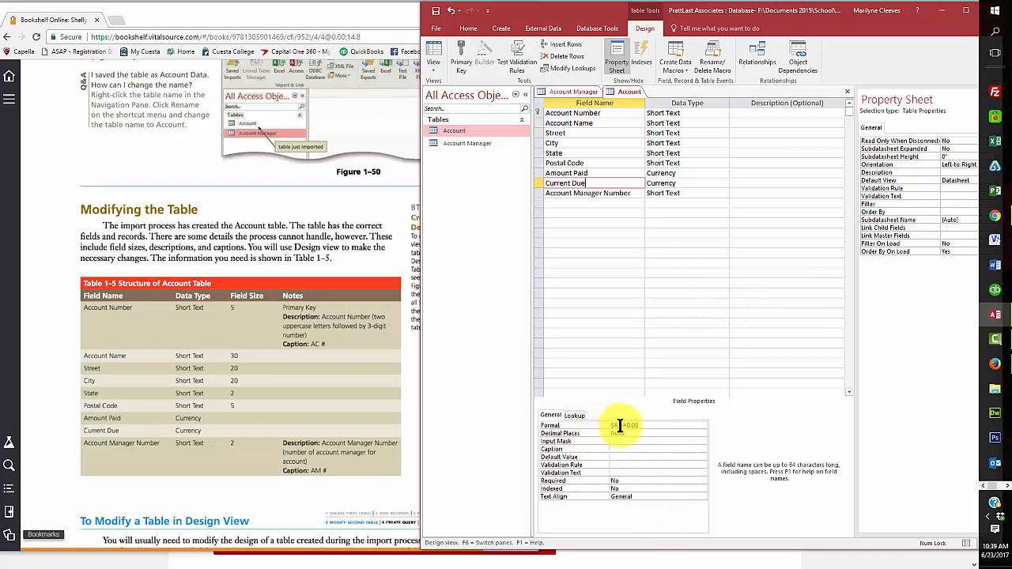
pyautogui.click(172, 449)
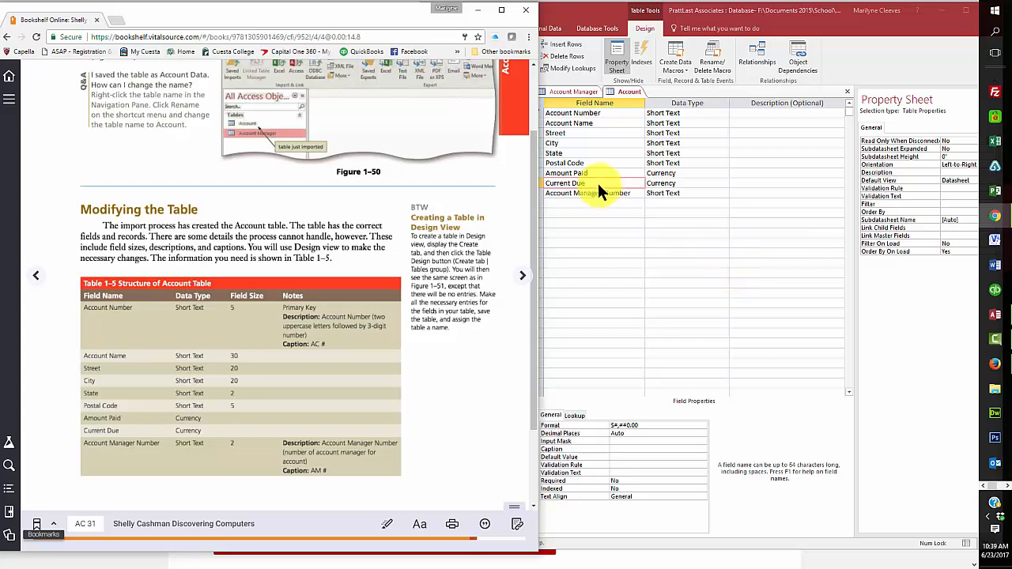
# - Set the Account Manager Number field's size to 2 and its caption to AM #
pyautogui.click(608, 111)
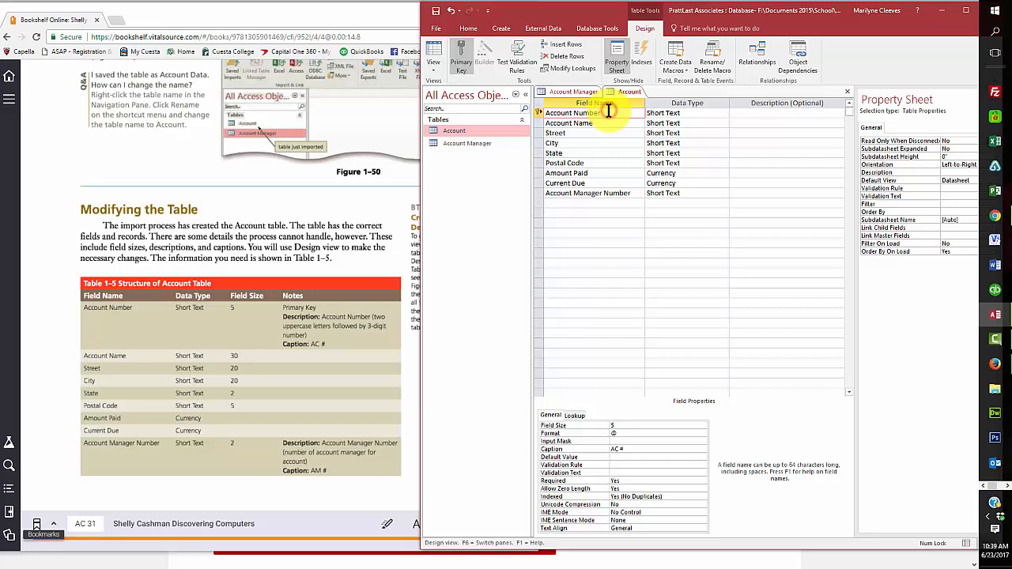
pyautogui.click(585, 193)
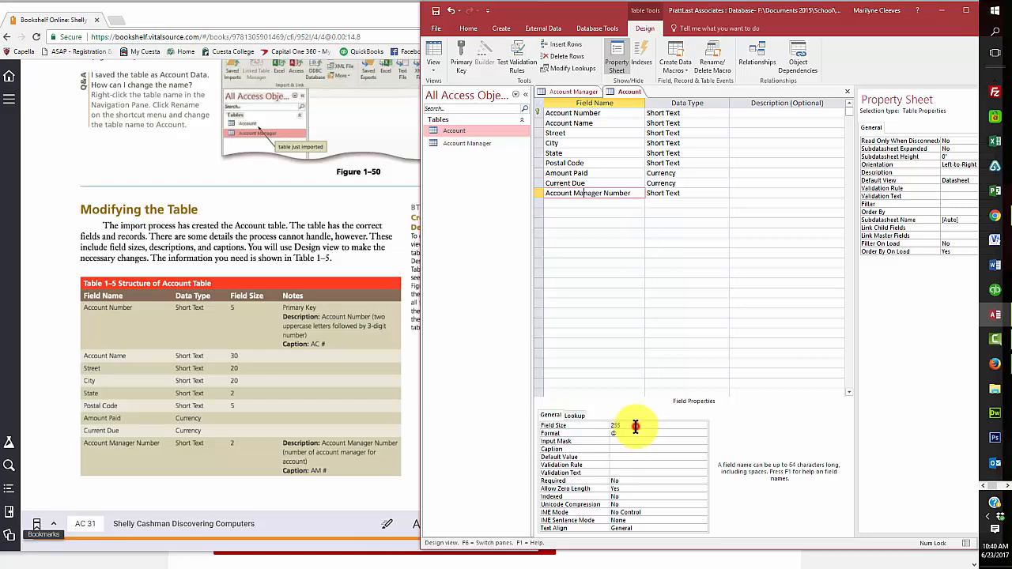
pyautogui.moveTo(636, 426); pyautogui.dragTo(575, 423)
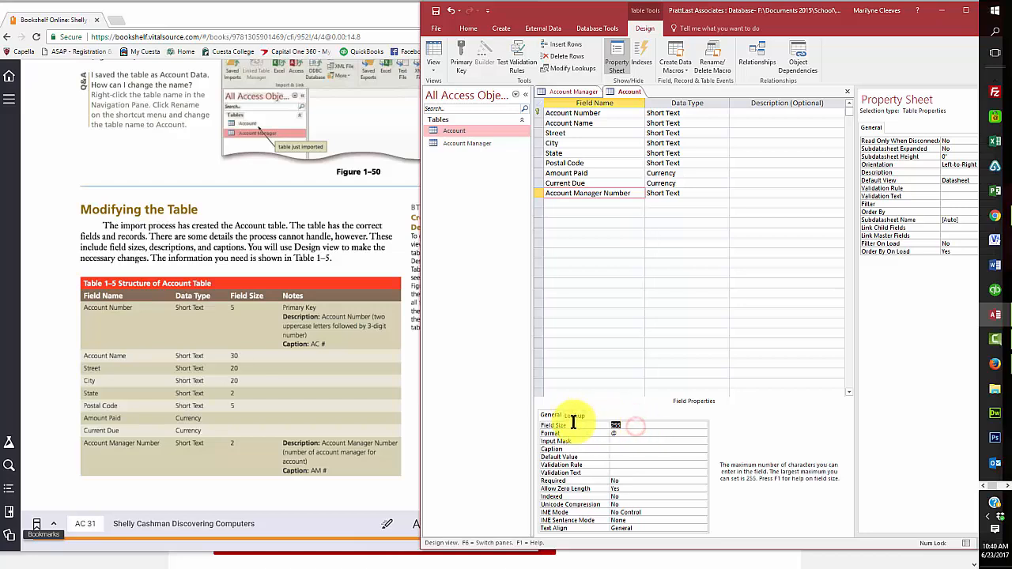
pyautogui.click(610, 449)
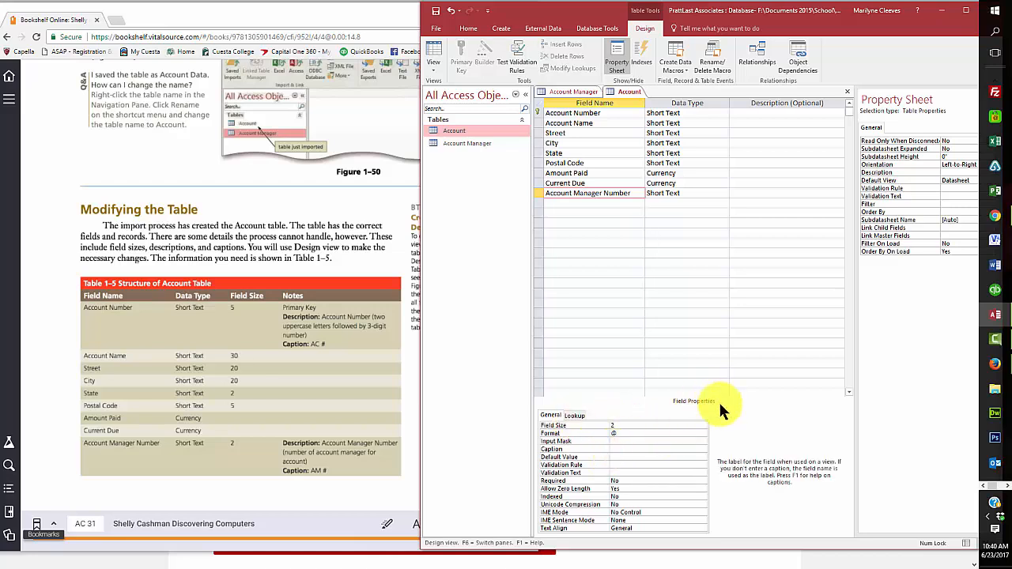
pyautogui.write('AM')
pyautogui.press('BackSpace')
pyautogui.write('#')
pyautogui.click(601, 241)
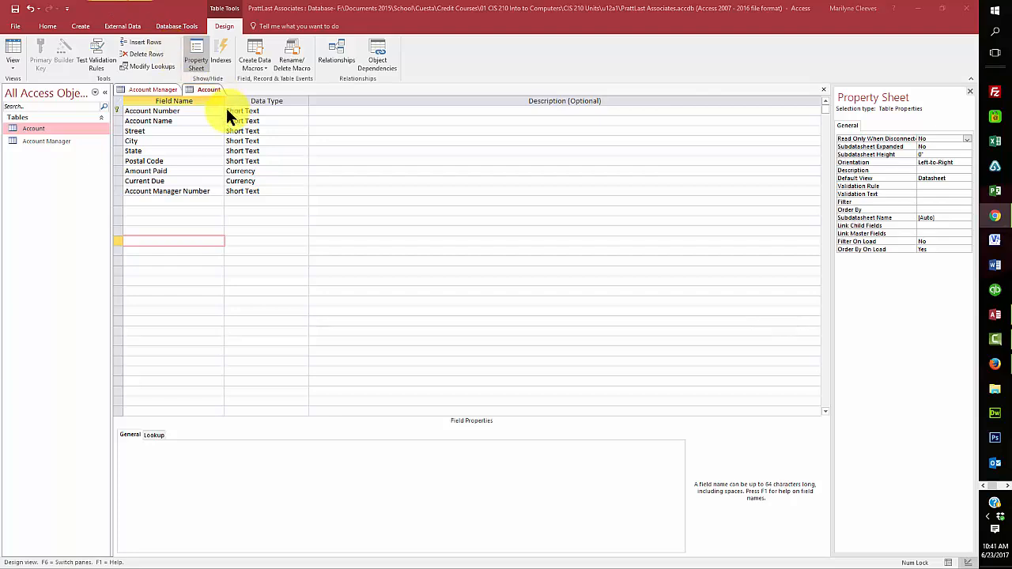
# - Close all open tables, saving the Account Manager layout and the Account design changes and accepting the shorter field sizes
pyautogui.rightClick(202, 88)
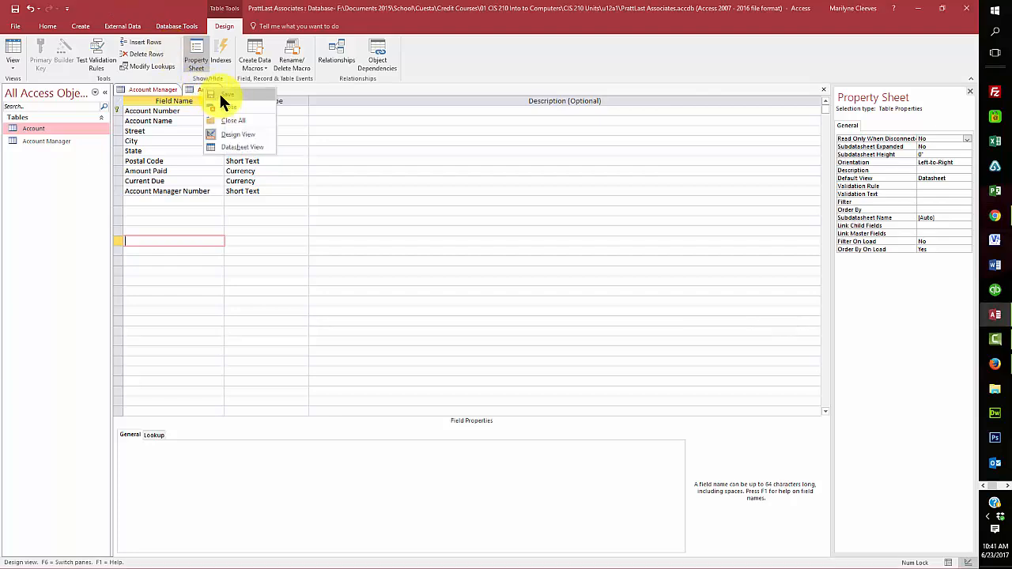
pyautogui.click(225, 119)
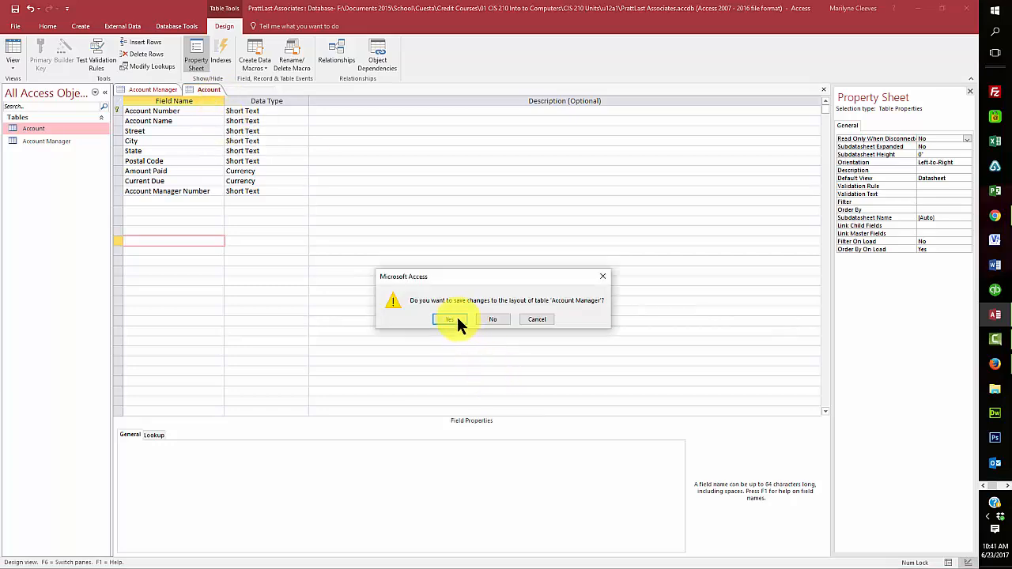
pyautogui.click(449, 319)
pyautogui.click(451, 319)
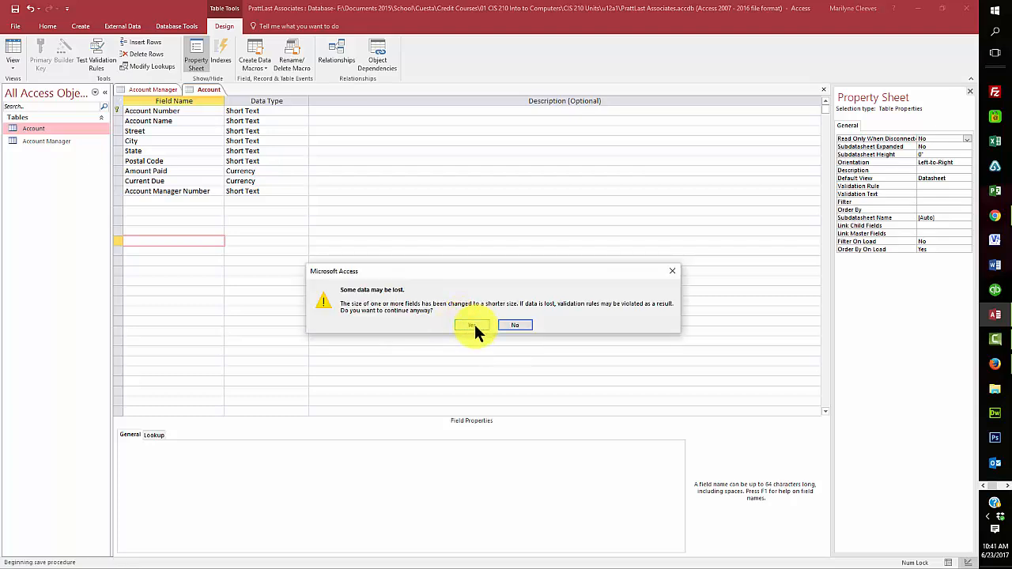
pyautogui.click(474, 325)
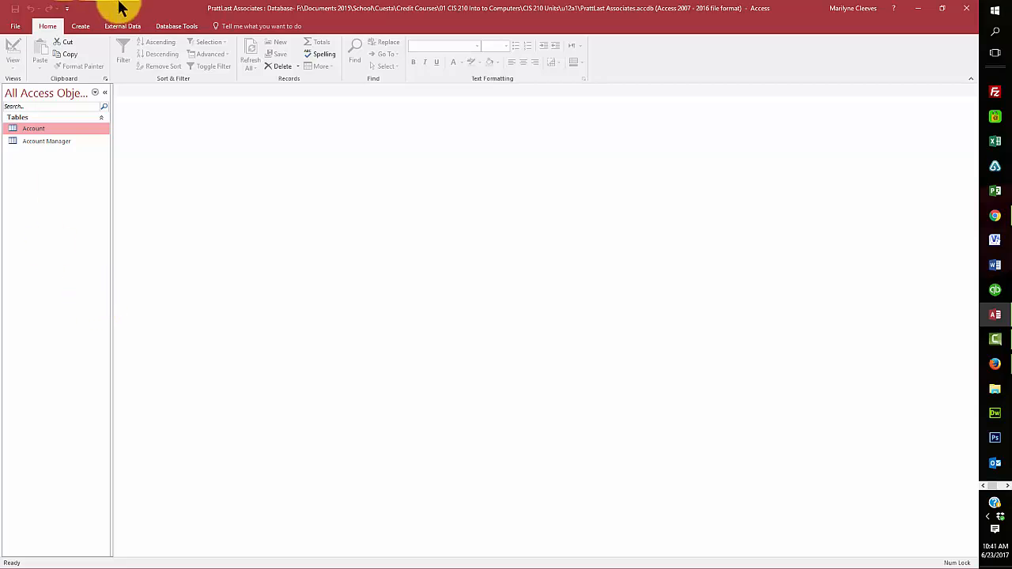
# - Start a Simple Query Wizard query on the Account table with Account Number, Account Name, Amount Paid, Current Due and Account Manager Number
pyautogui.click(85, 26)
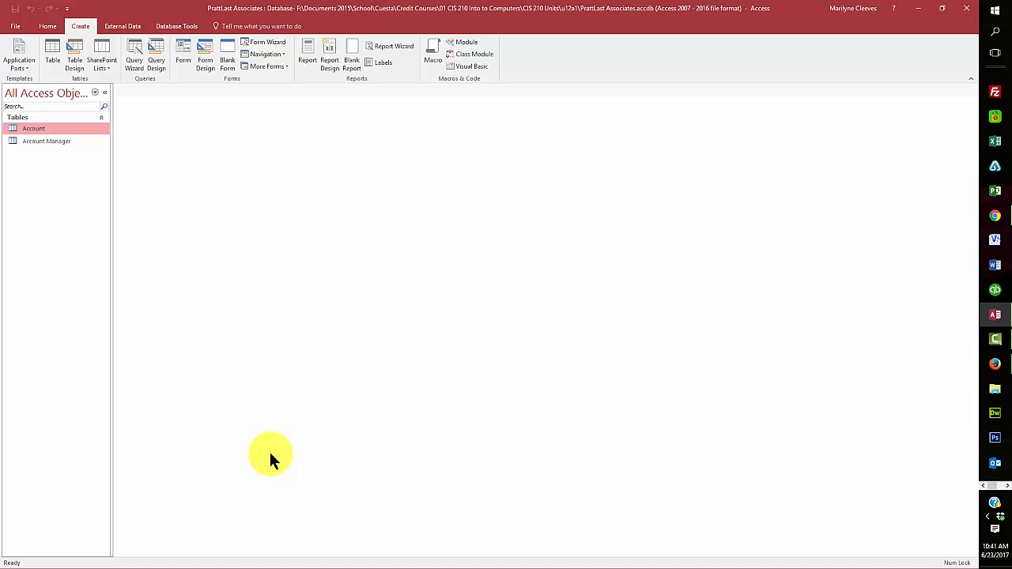
pyautogui.click(132, 63)
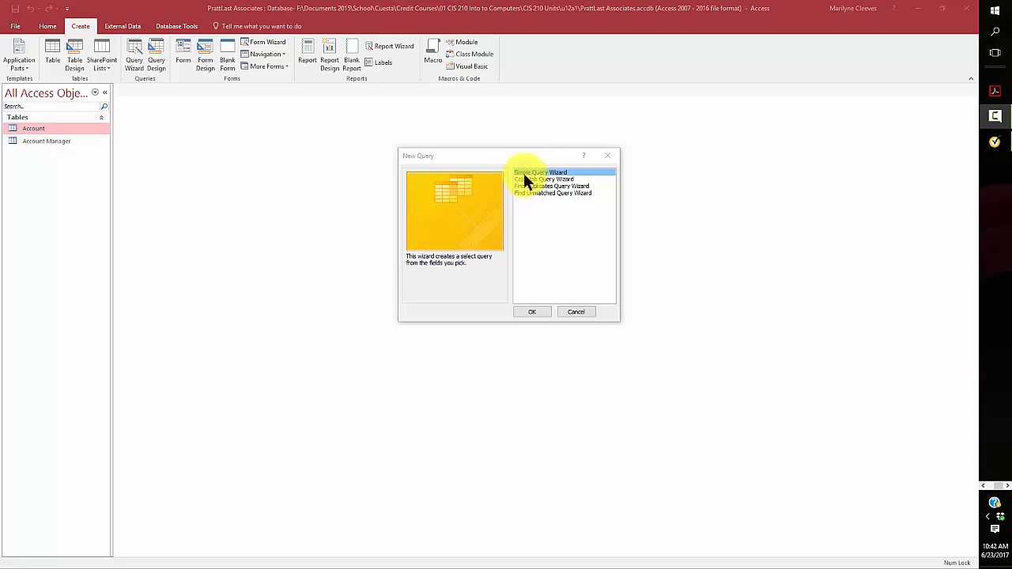
pyautogui.click(532, 311)
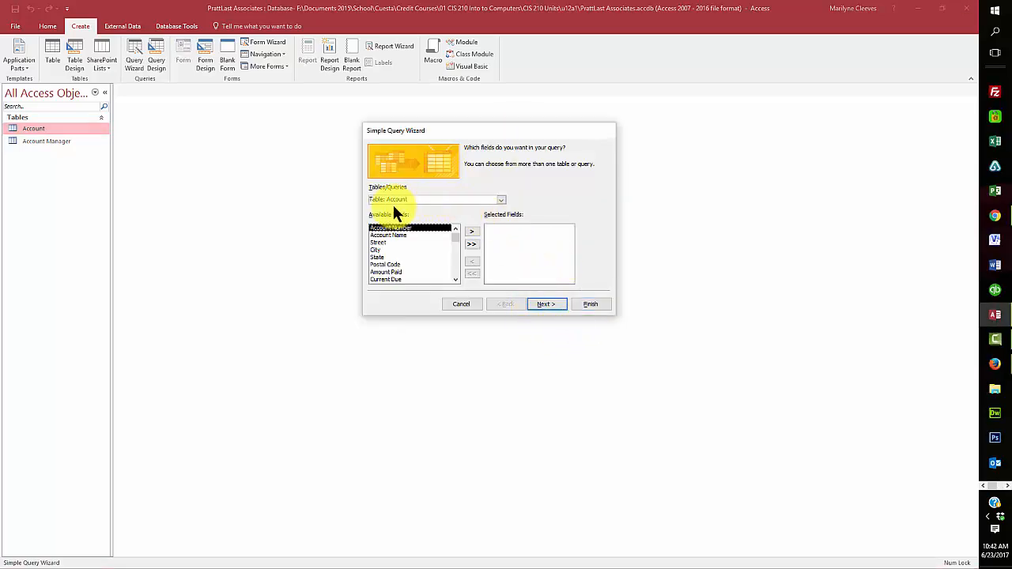
pyautogui.click(473, 234)
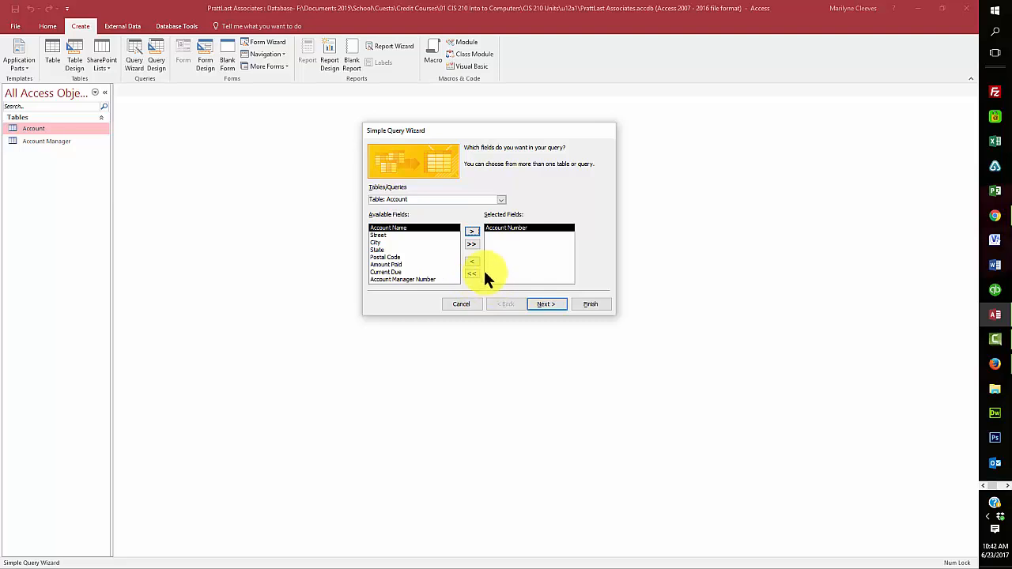
pyautogui.click(473, 234)
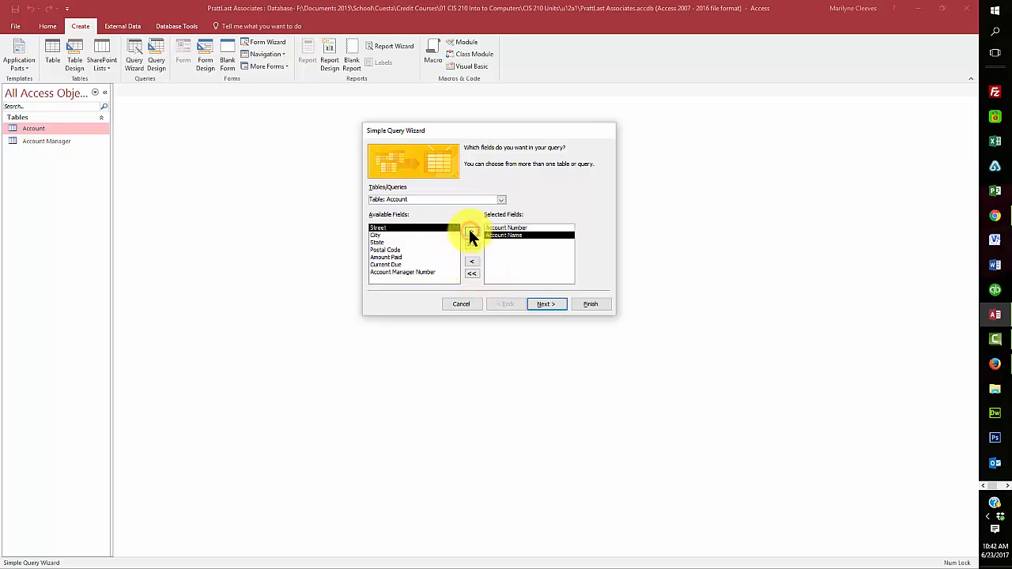
pyautogui.click(394, 258)
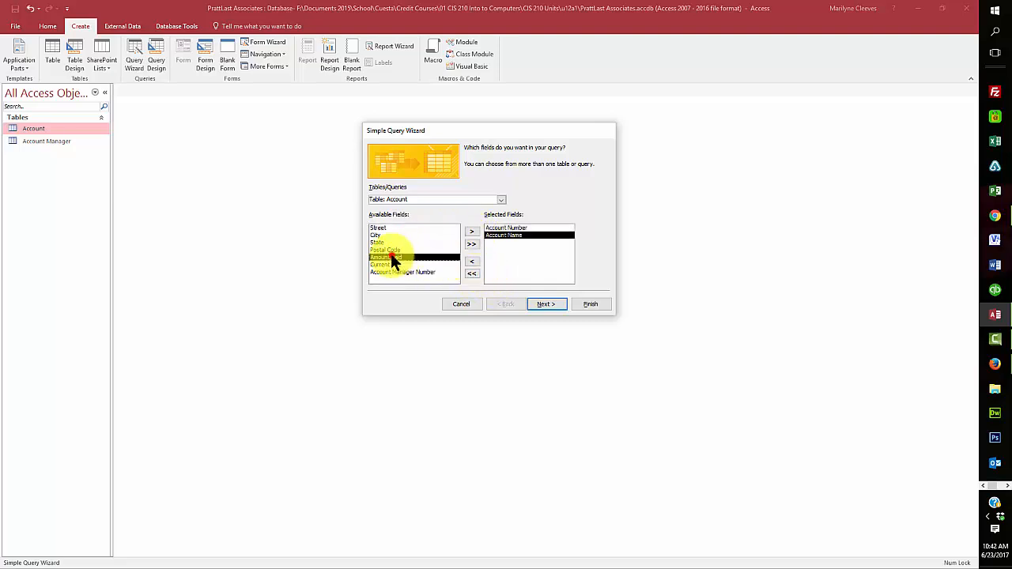
pyautogui.click(471, 231)
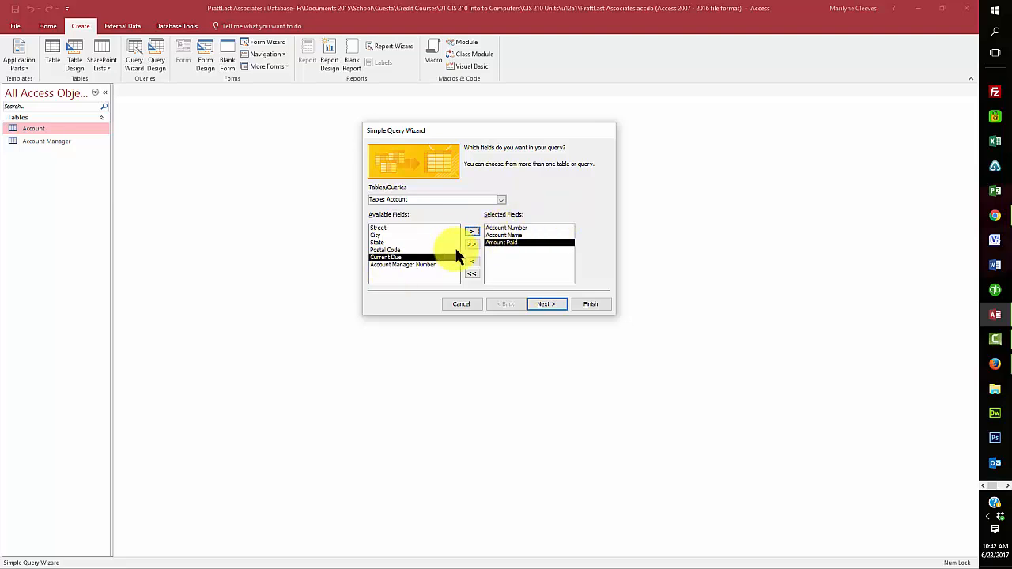
pyautogui.click(472, 234)
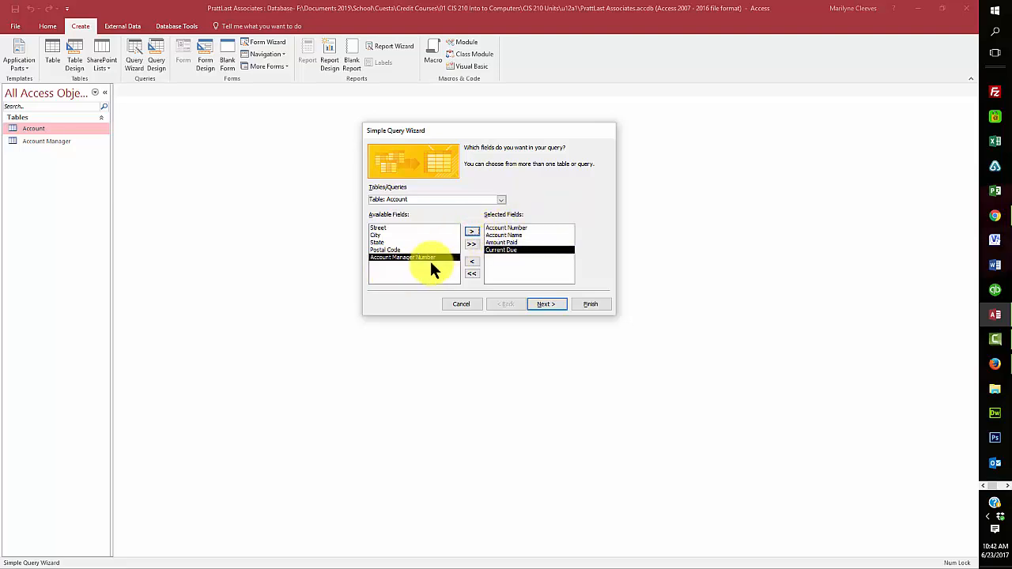
pyautogui.click(472, 233)
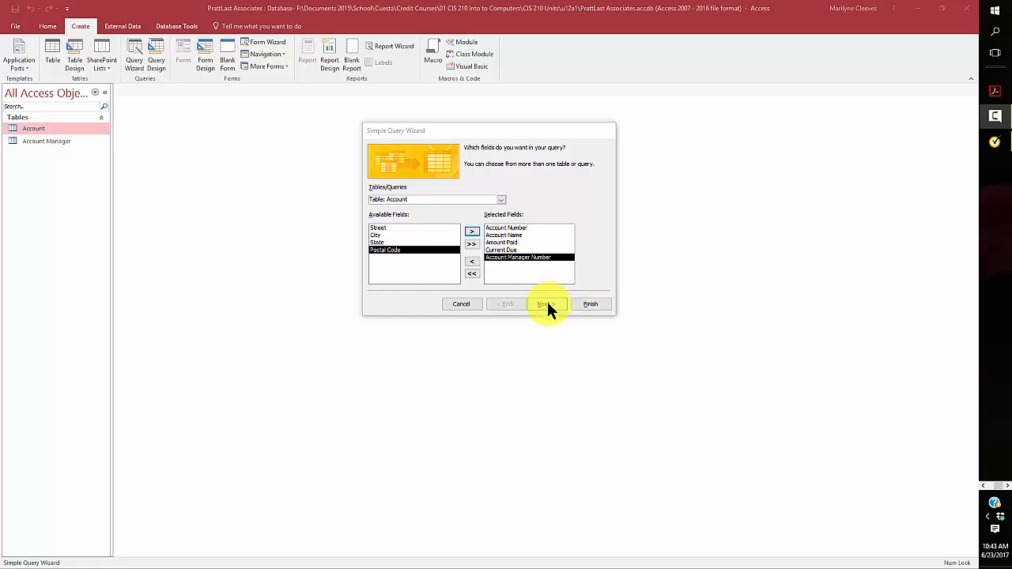
# - Finish the wizard as a detail query titled Account Query, opening it to view the information
pyautogui.click(547, 303)
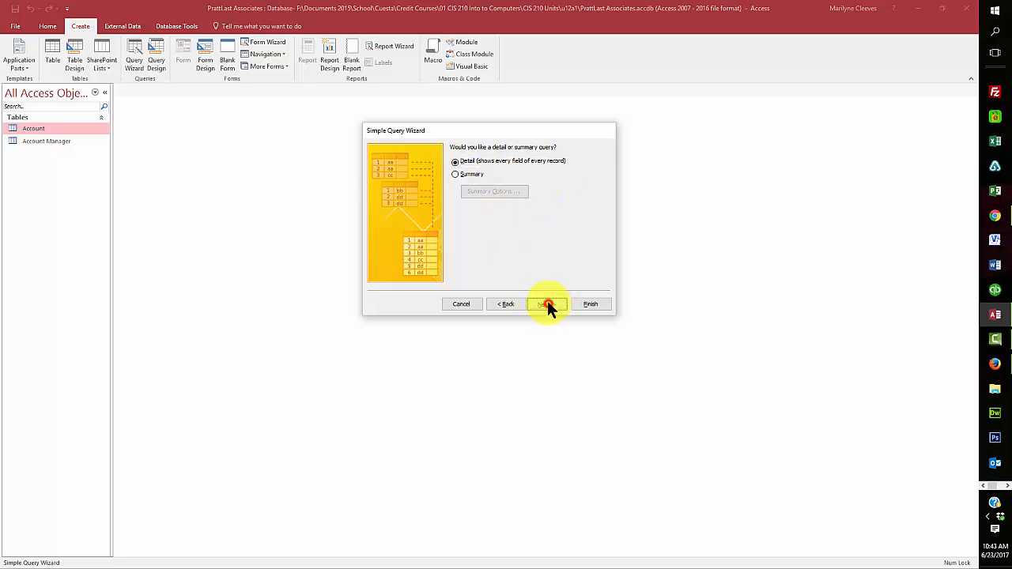
pyautogui.click(546, 304)
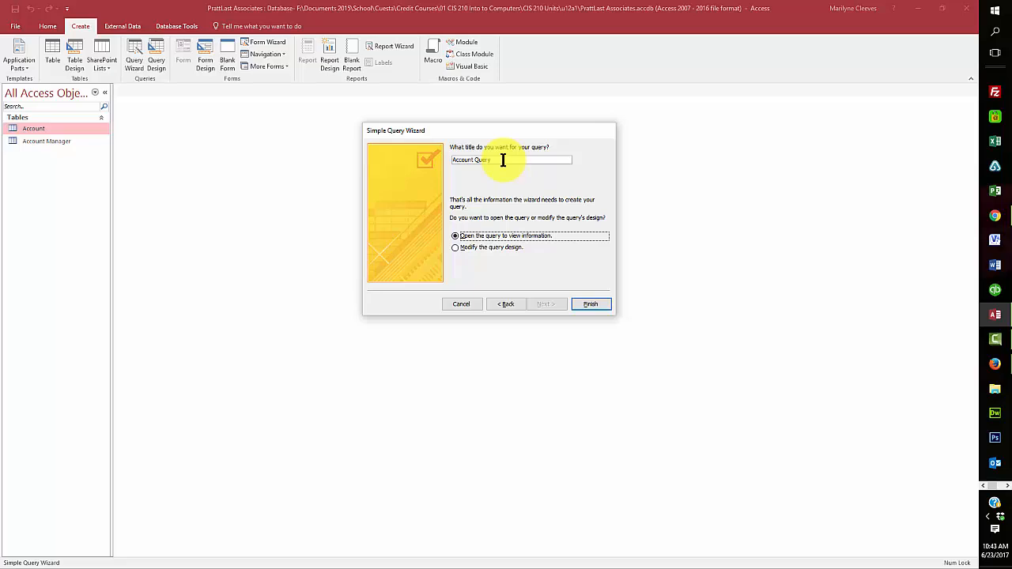
pyautogui.click(589, 303)
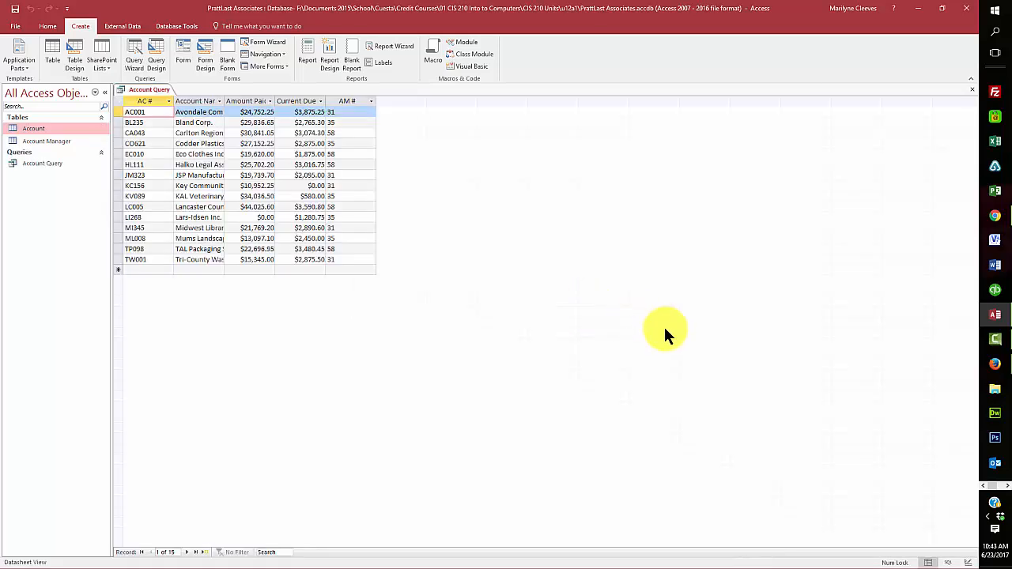
# - Widen the Account Name and Amount Paid columns and narrow the AC # and AM # columns in the Account Query datasheet
pyautogui.click(32, 164)
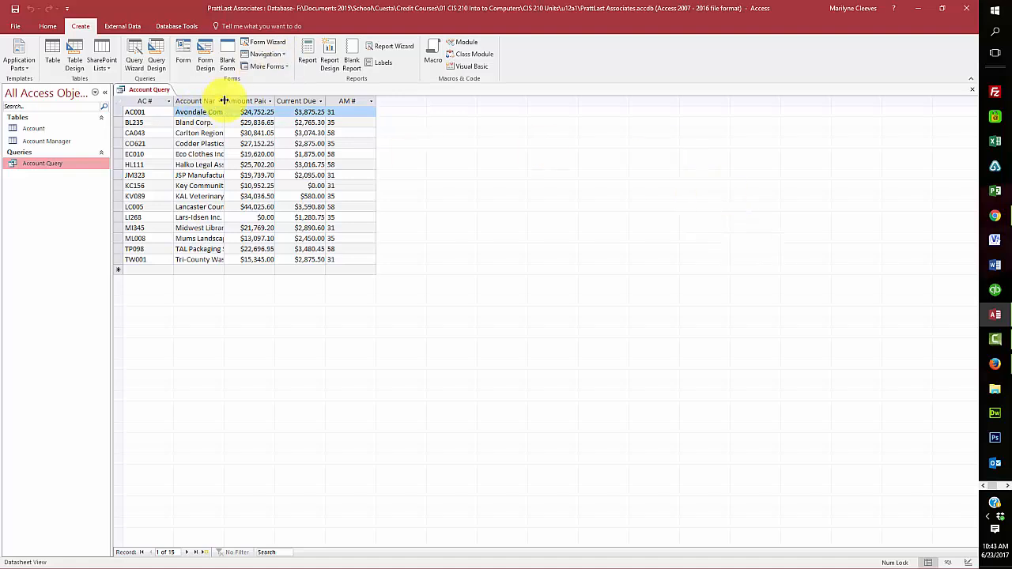
pyautogui.moveTo(225, 100); pyautogui.dragTo(292, 100)
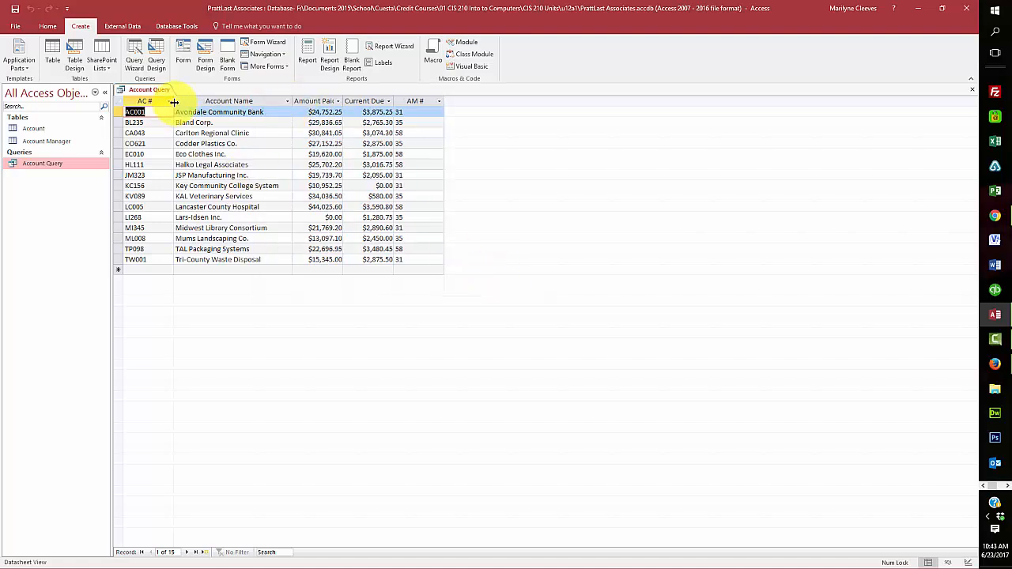
pyautogui.moveTo(172, 101); pyautogui.dragTo(158, 100)
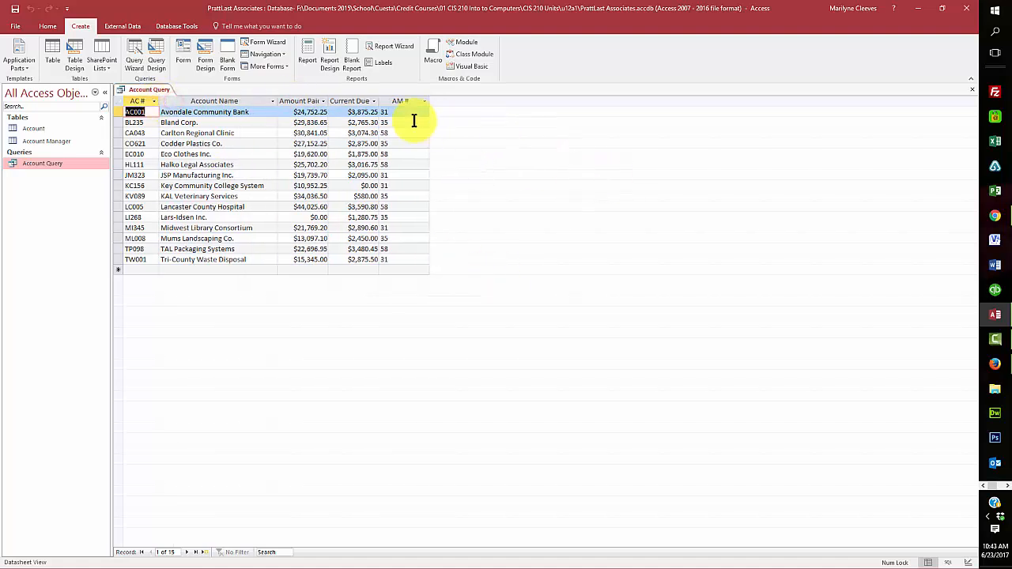
pyautogui.moveTo(429, 102); pyautogui.dragTo(406, 101)
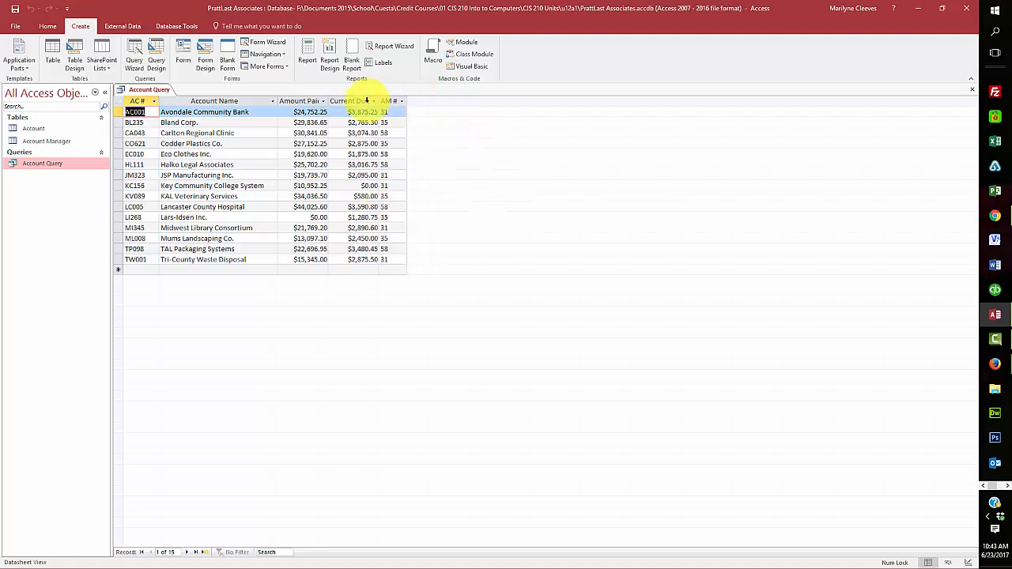
pyautogui.moveTo(328, 101); pyautogui.dragTo(335, 101)
pyautogui.press('F10')
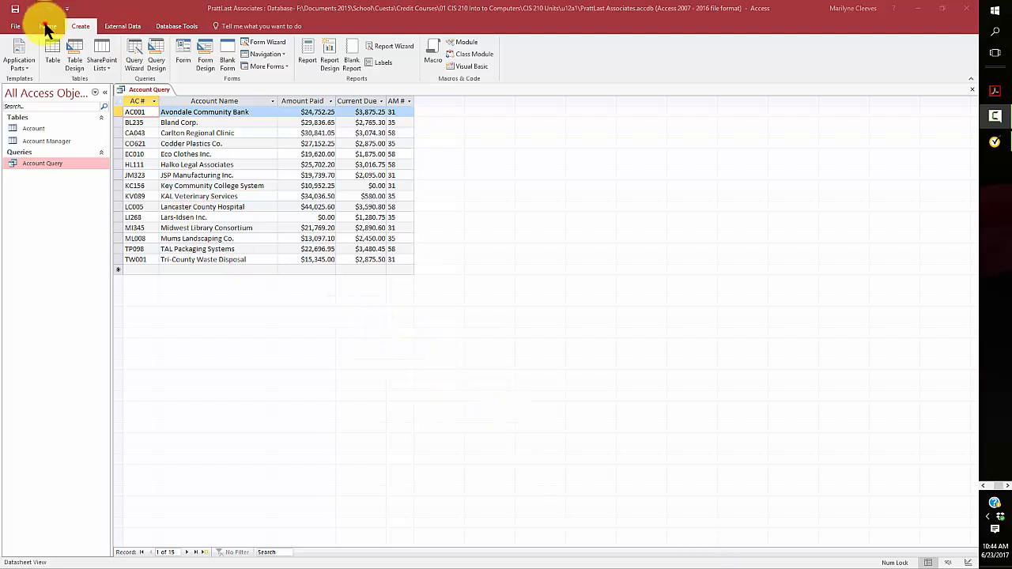
# - Add the criterion 35 to Account Manager Number in Account Query's Design view and run the query
pyautogui.click(45, 26)
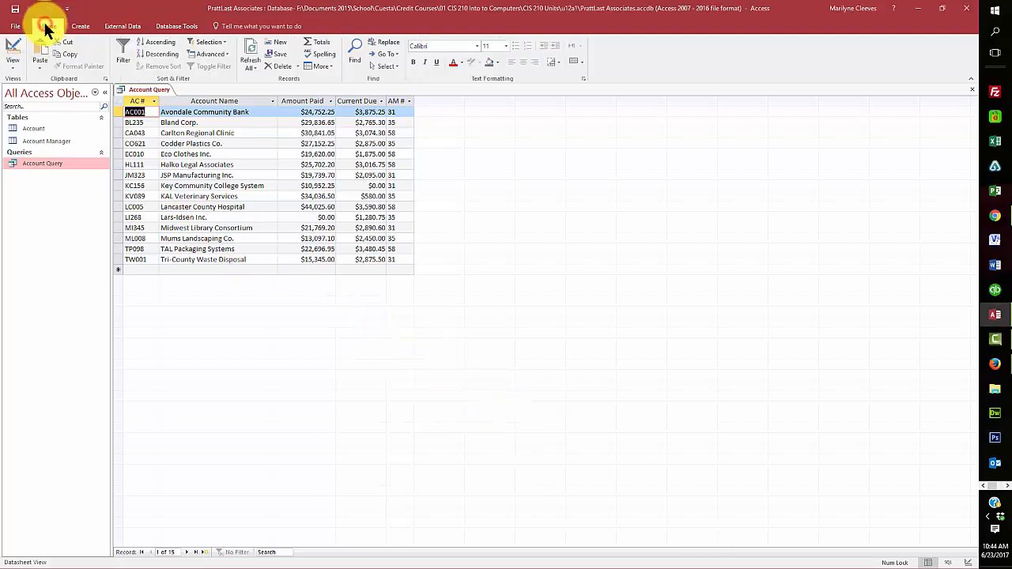
pyautogui.click(11, 68)
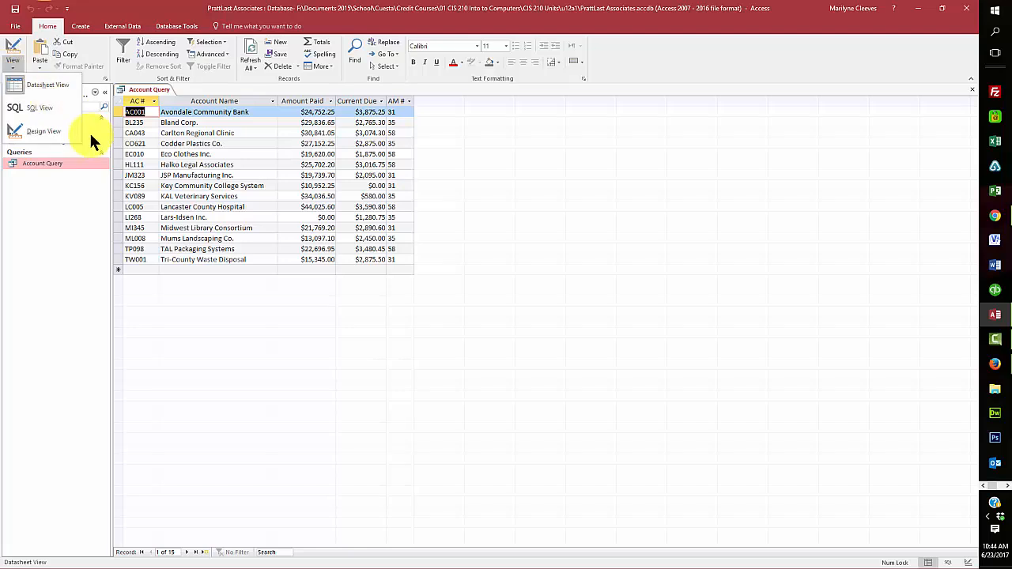
pyautogui.click(35, 131)
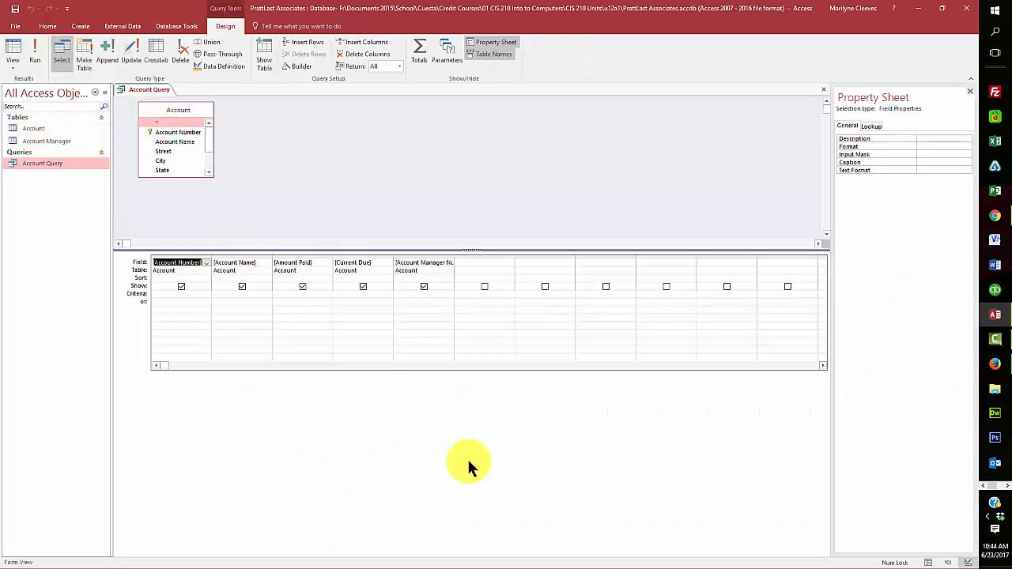
pyautogui.click(403, 295)
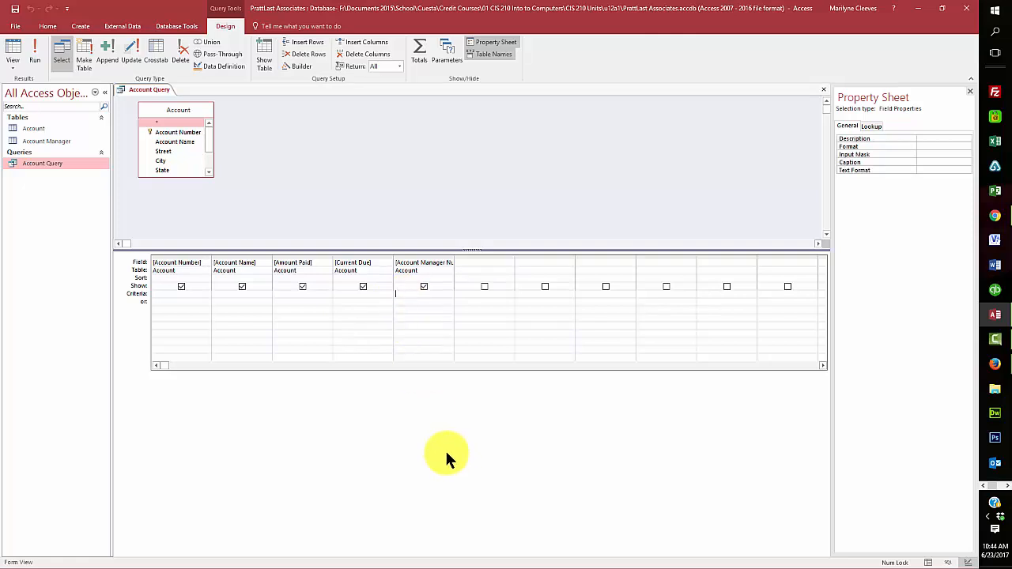
pyautogui.write('35')
pyautogui.click(35, 50)
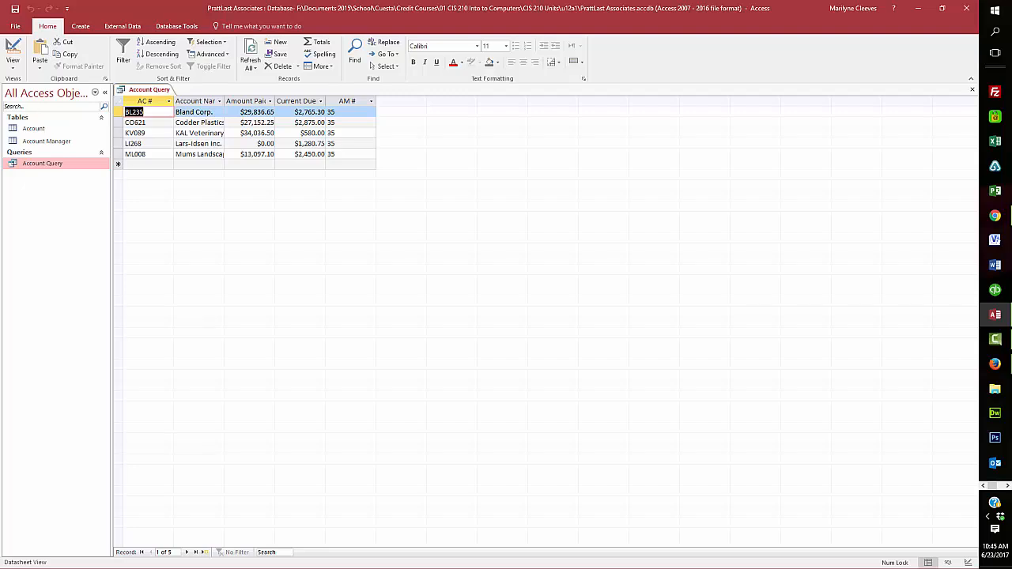
pyautogui.press('F10')
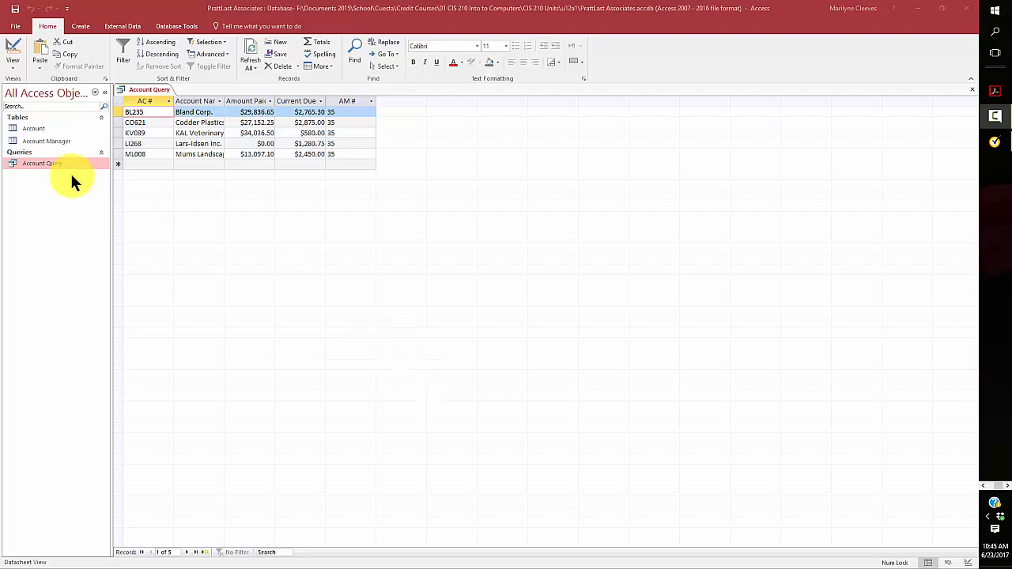
# - Close Account Query without saving the design changes
pyautogui.rightClick(154, 89)
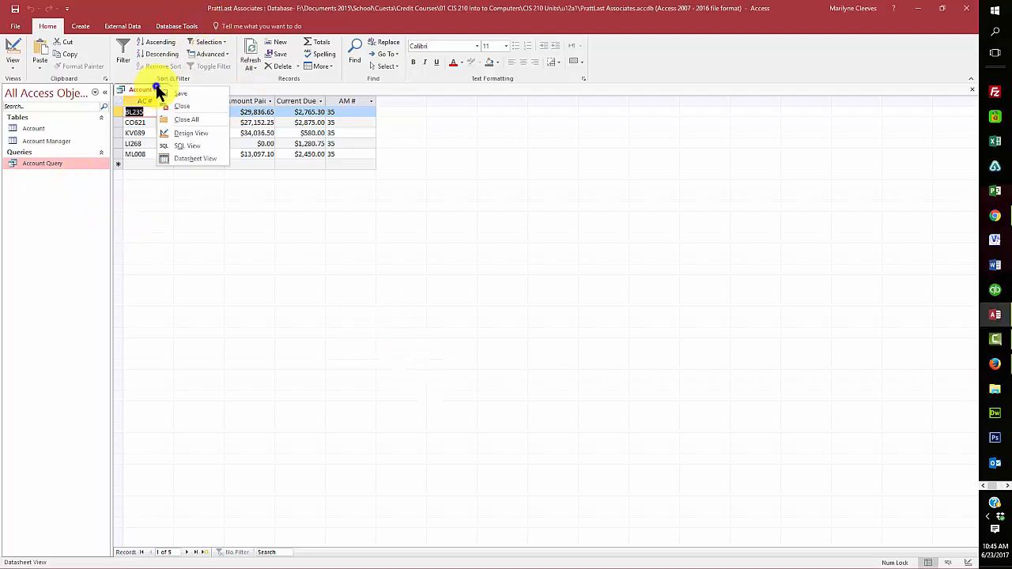
pyautogui.click(172, 105)
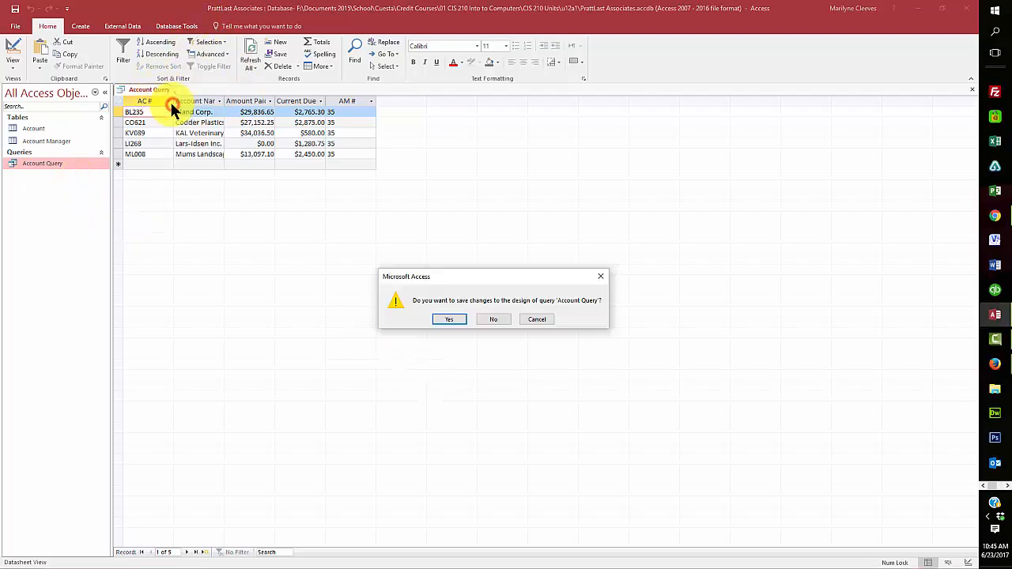
pyautogui.click(498, 319)
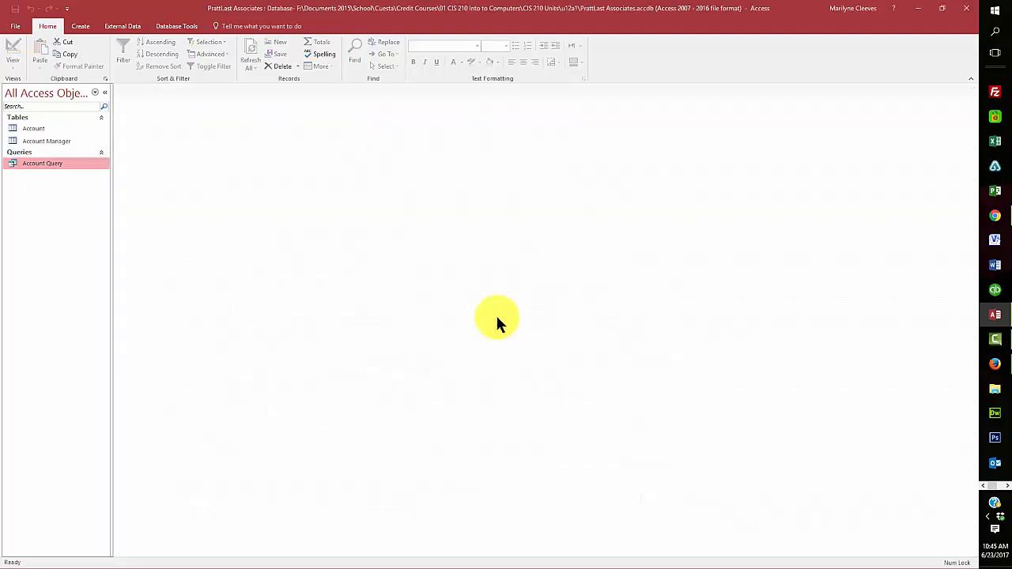
# - Open Account Query in Datasheet view
pyautogui.doubleClick(53, 163)
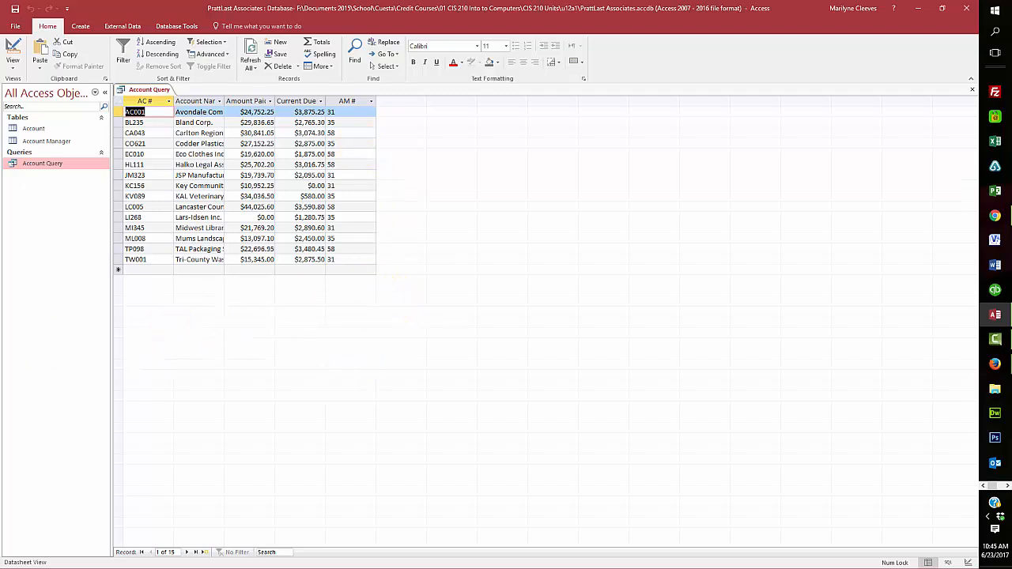
pyautogui.press('F10')
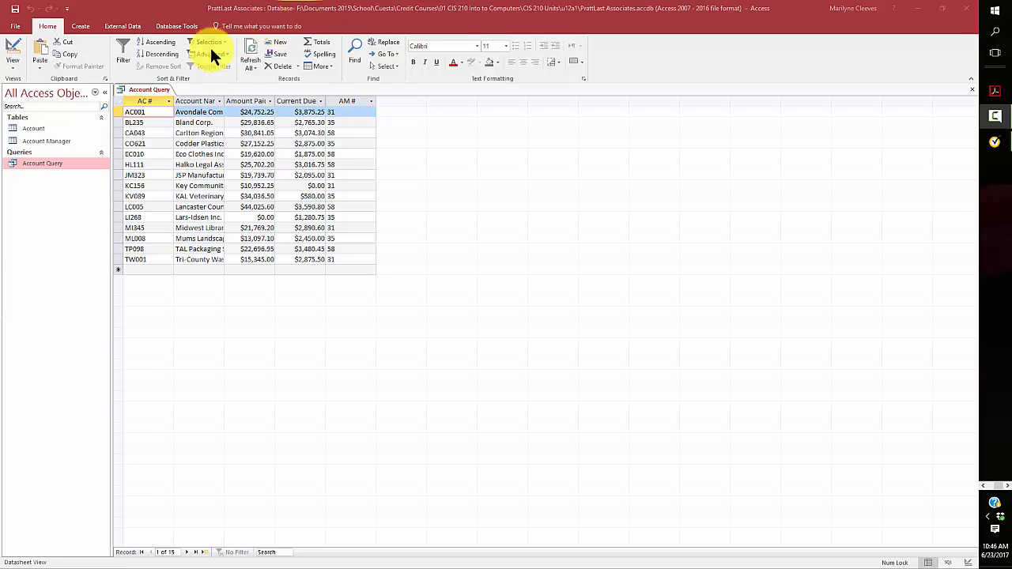
pyautogui.click(82, 26)
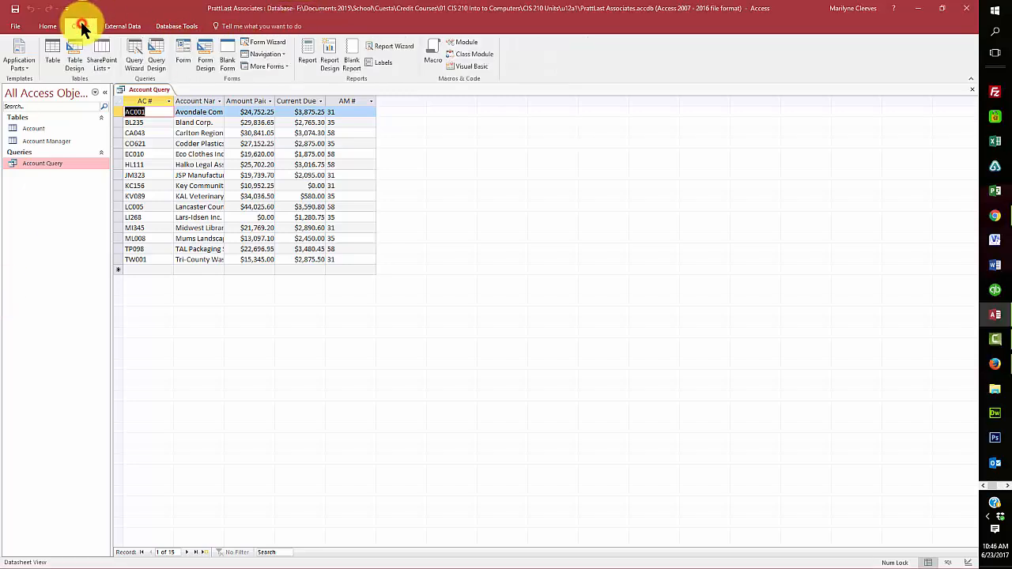
pyautogui.click(184, 46)
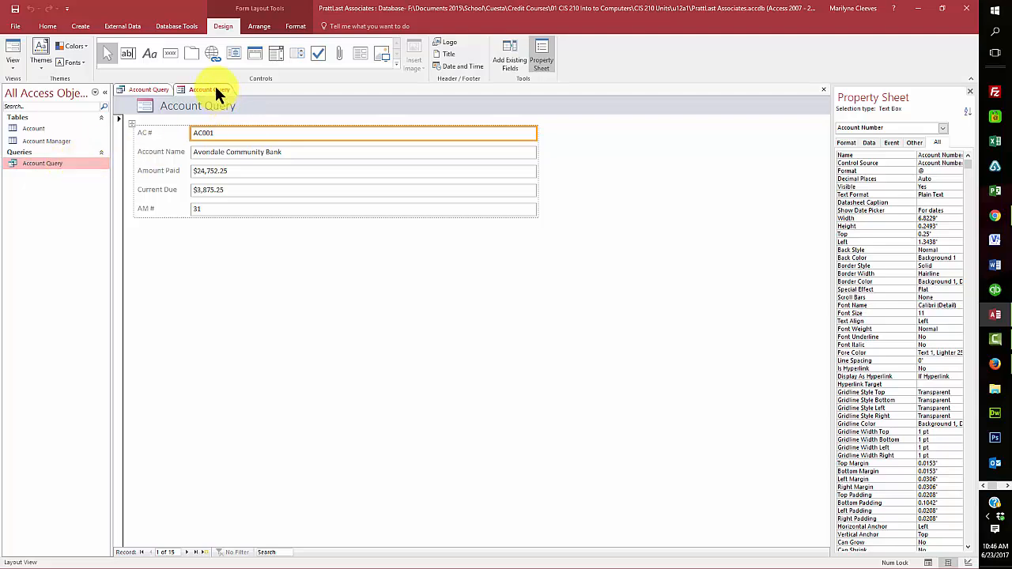
pyautogui.click(823, 88)
pyautogui.click(489, 314)
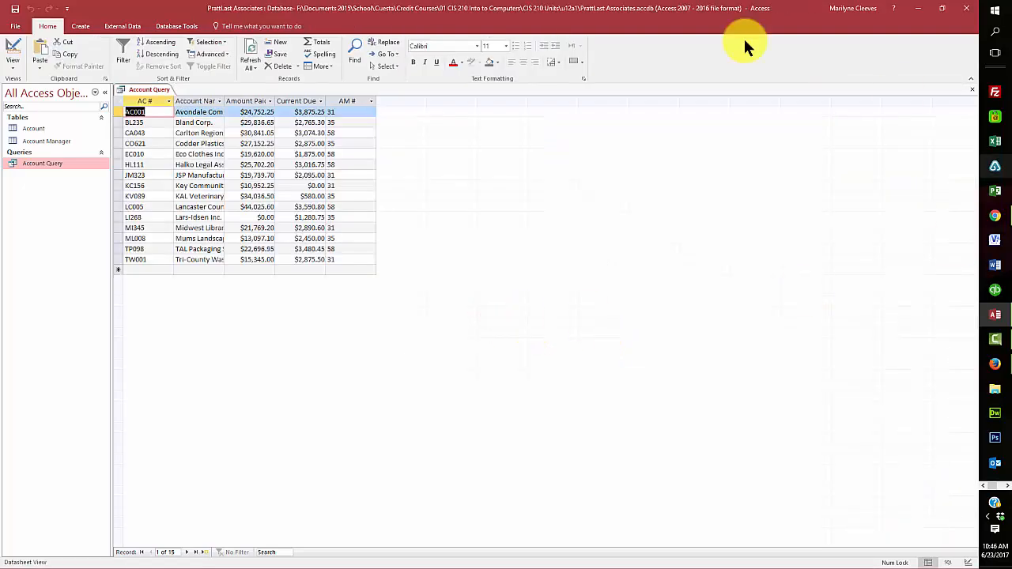
# - Create a form based on the Account table and page forward through its records to the fourth one
pyautogui.click(27, 129)
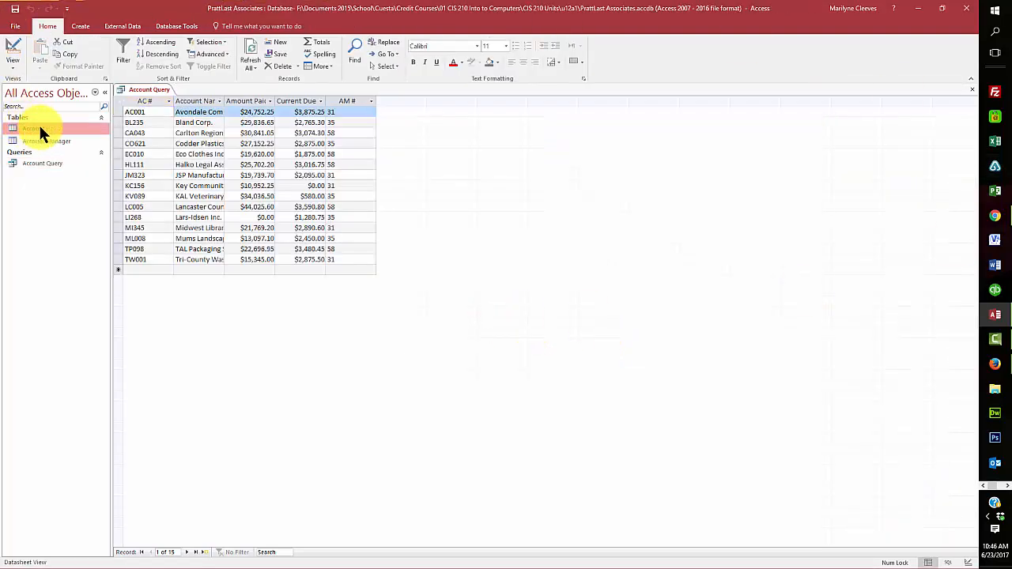
pyautogui.click(77, 28)
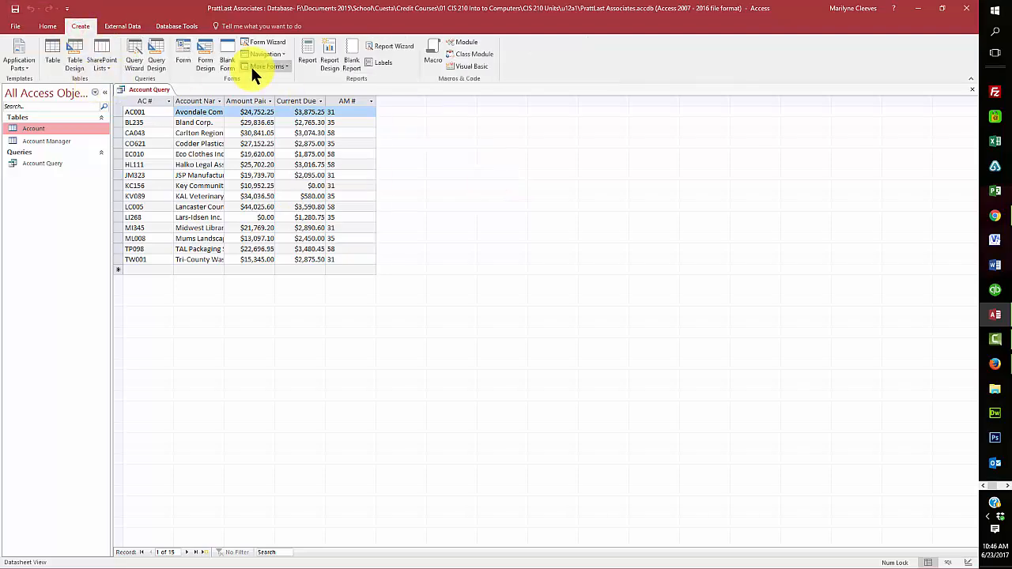
pyautogui.click(182, 57)
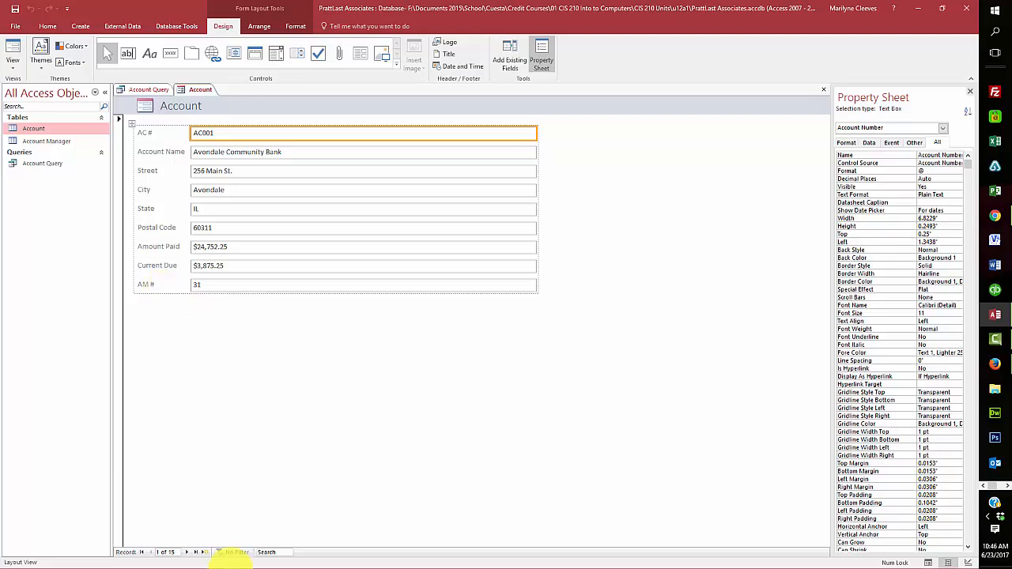
pyautogui.click(196, 553)
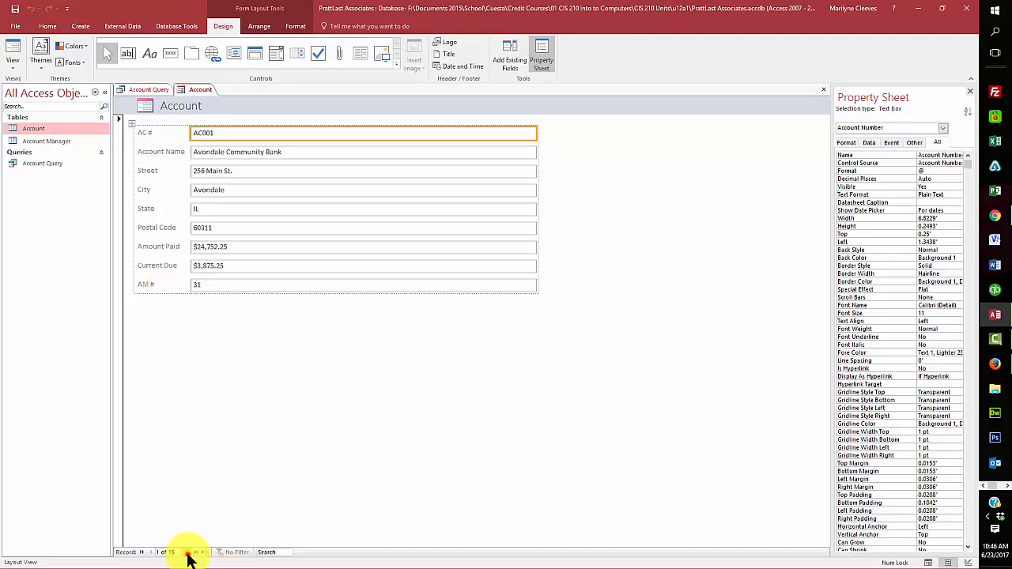
pyautogui.click(196, 552)
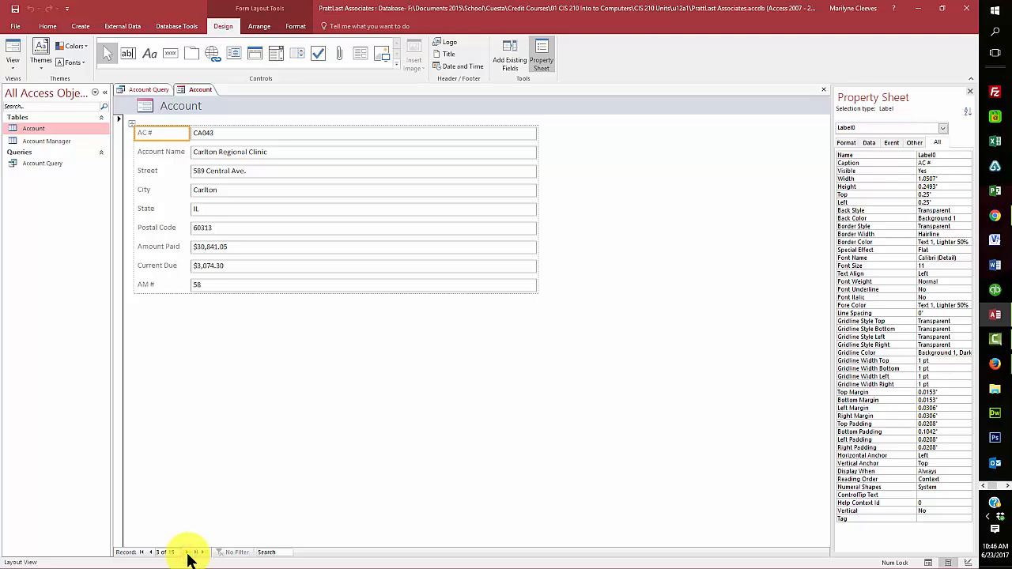
pyautogui.click(191, 553)
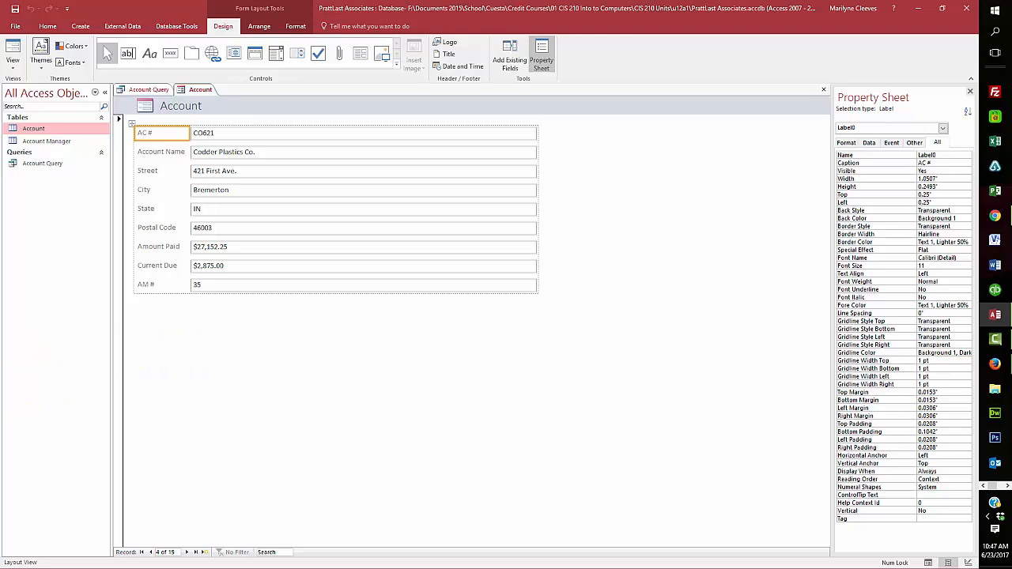
pyautogui.press('F10')
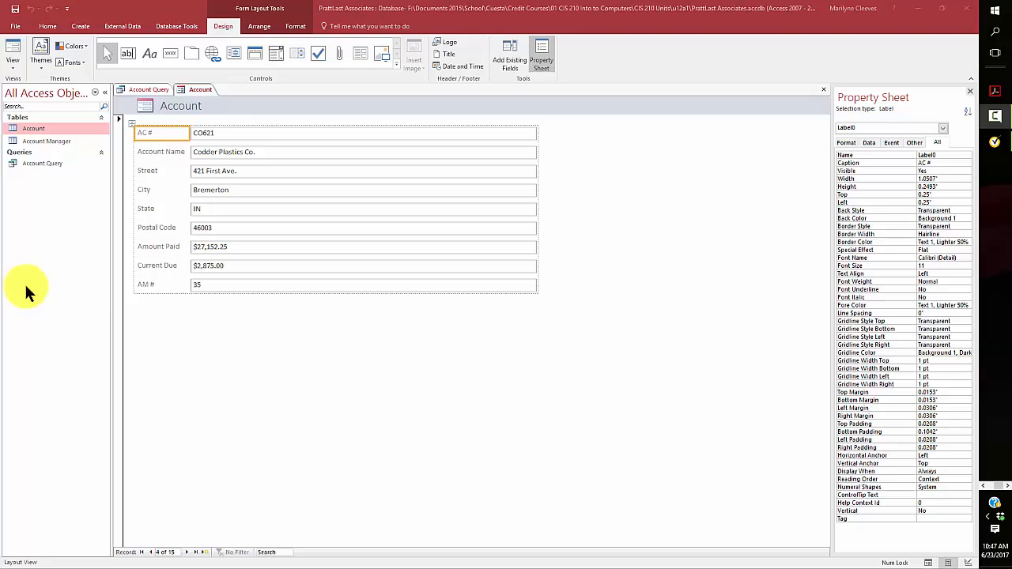
# - Save the new form under the name Account
pyautogui.rightClick(201, 91)
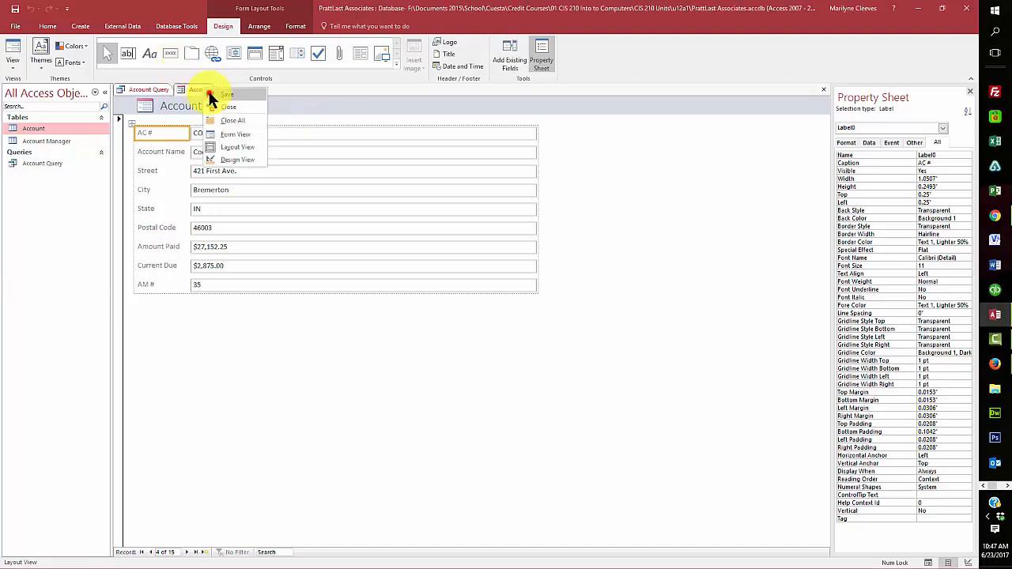
pyautogui.click(210, 95)
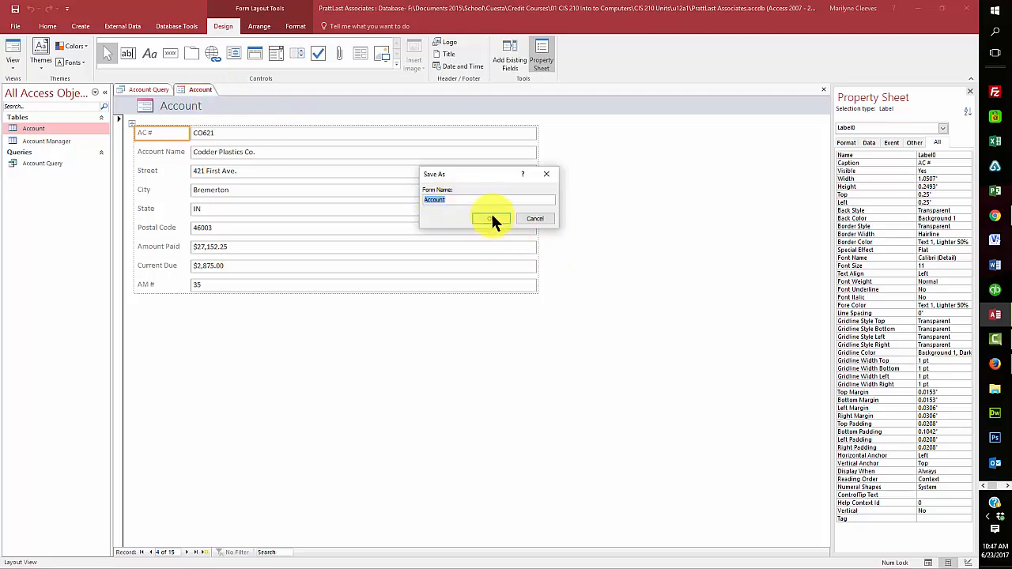
pyautogui.click(491, 219)
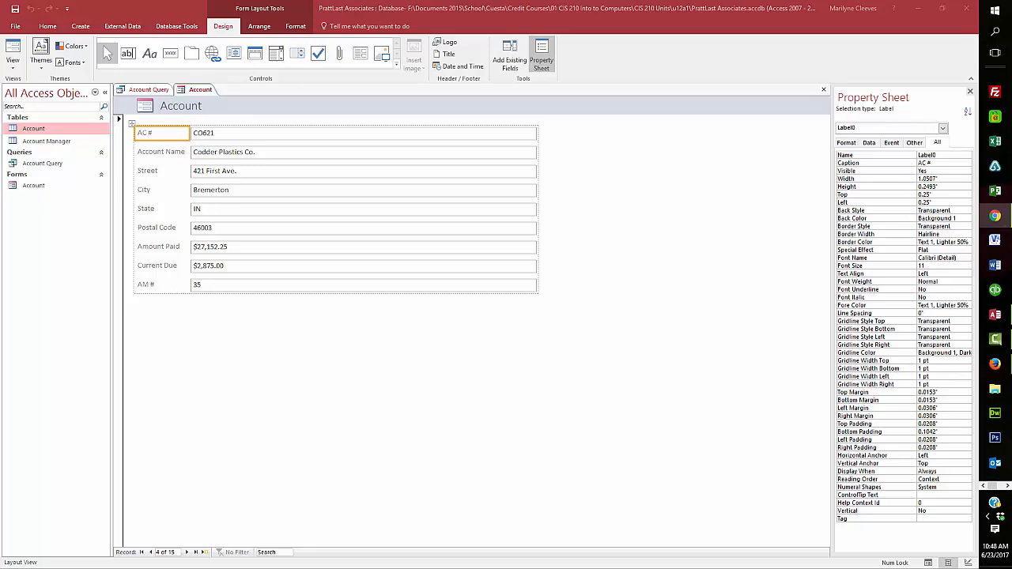
# - Switch to the browser, examine the Account Financial Report example in Figure 1–67 of the textbook, and return to Access
pyautogui.moveTo(0, 63); pyautogui.dragTo(393, 55)
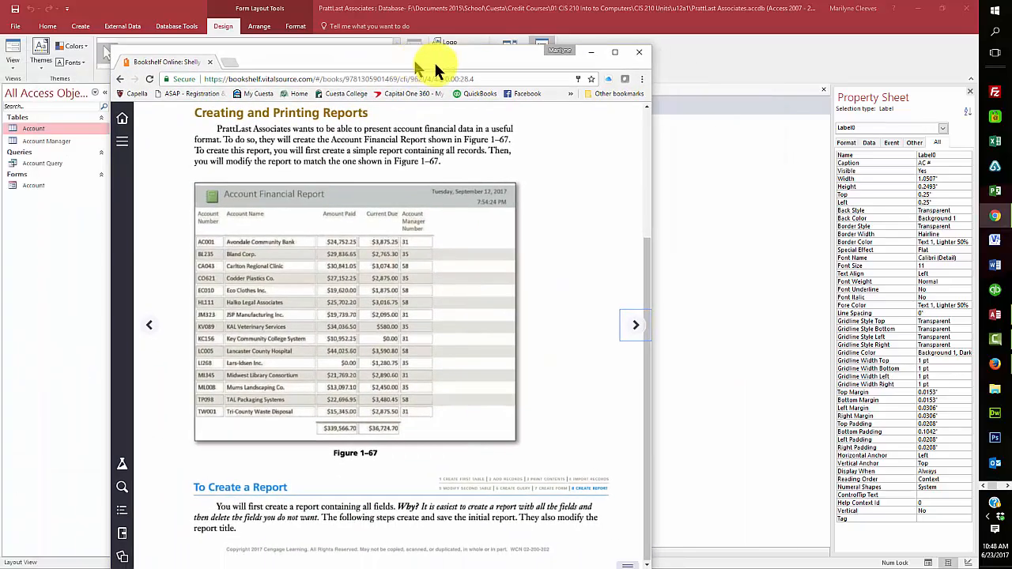
pyautogui.click(615, 54)
pyautogui.scroll(-2, 247, 275)
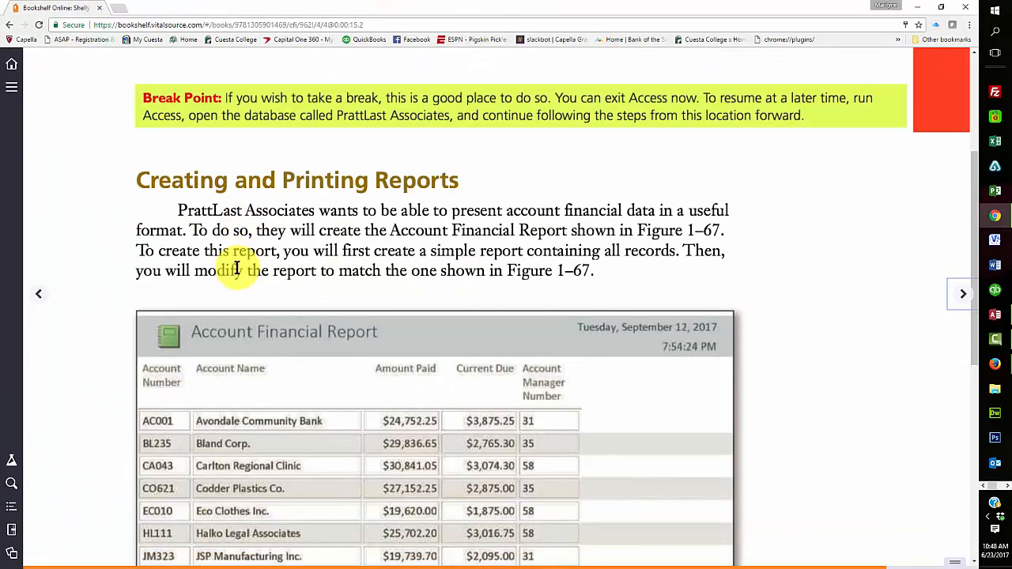
pyautogui.scroll(-3, 83, 267)
pyautogui.scroll(1, 83, 267)
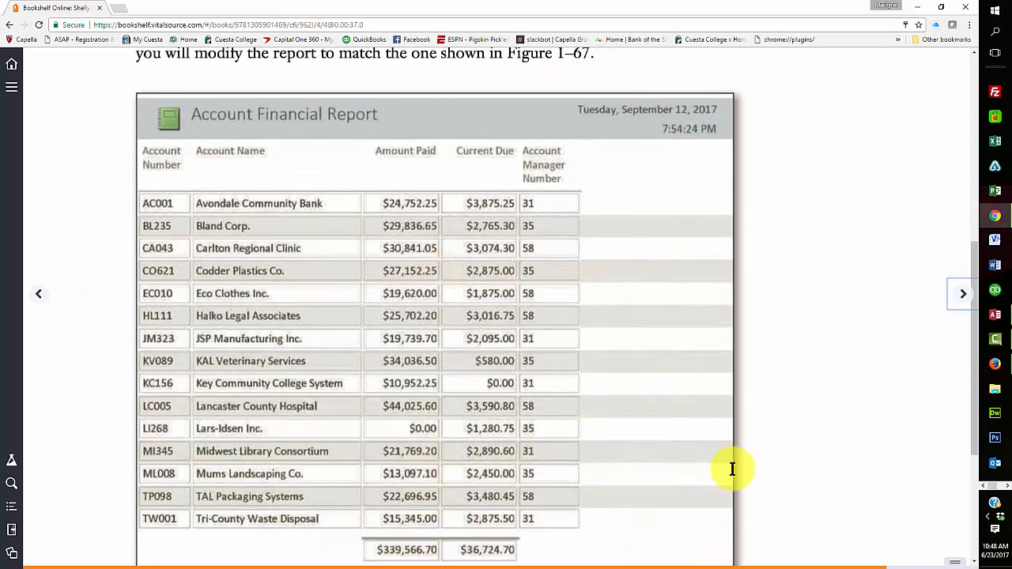
pyautogui.click(941, 10)
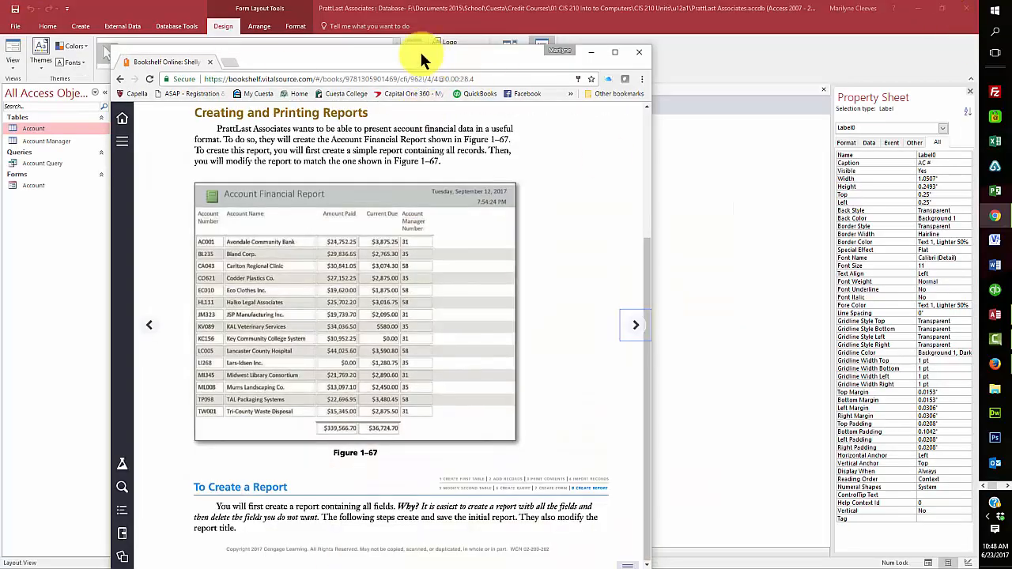
pyautogui.moveTo(401, 61); pyautogui.dragTo(0, 43)
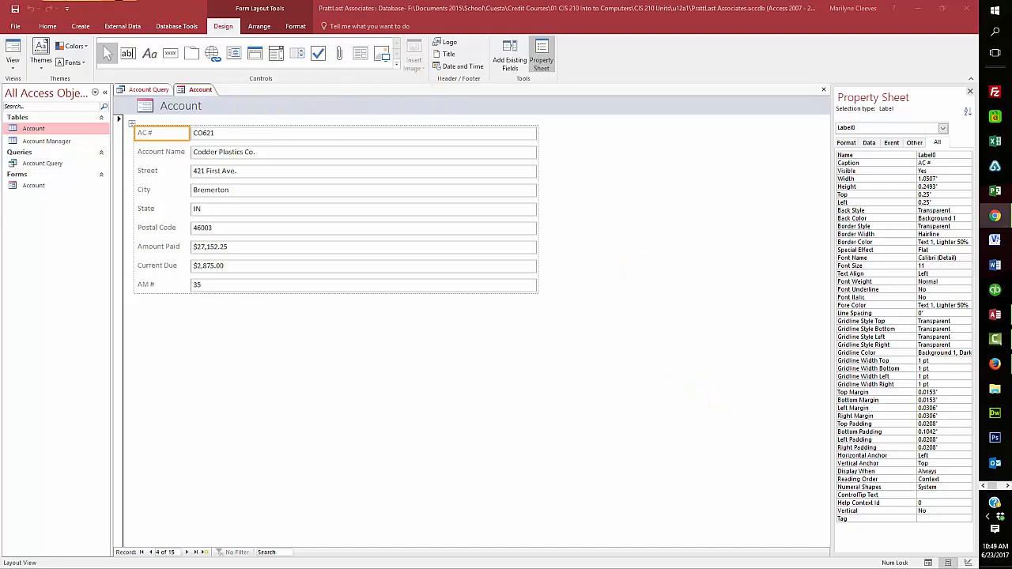
# - Create a report based on the Account table and switch it to Design view
pyautogui.click(82, 26)
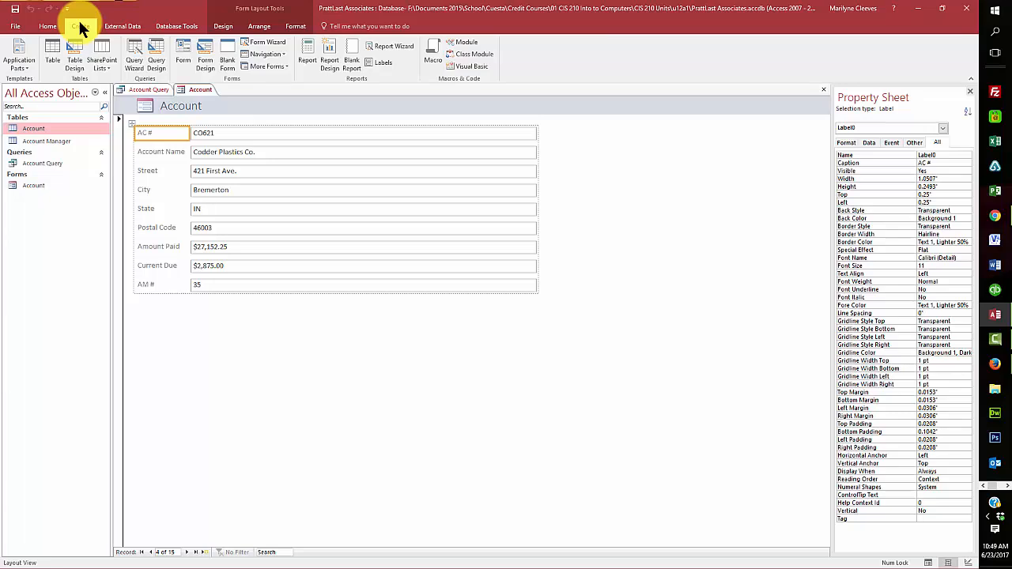
pyautogui.click(306, 55)
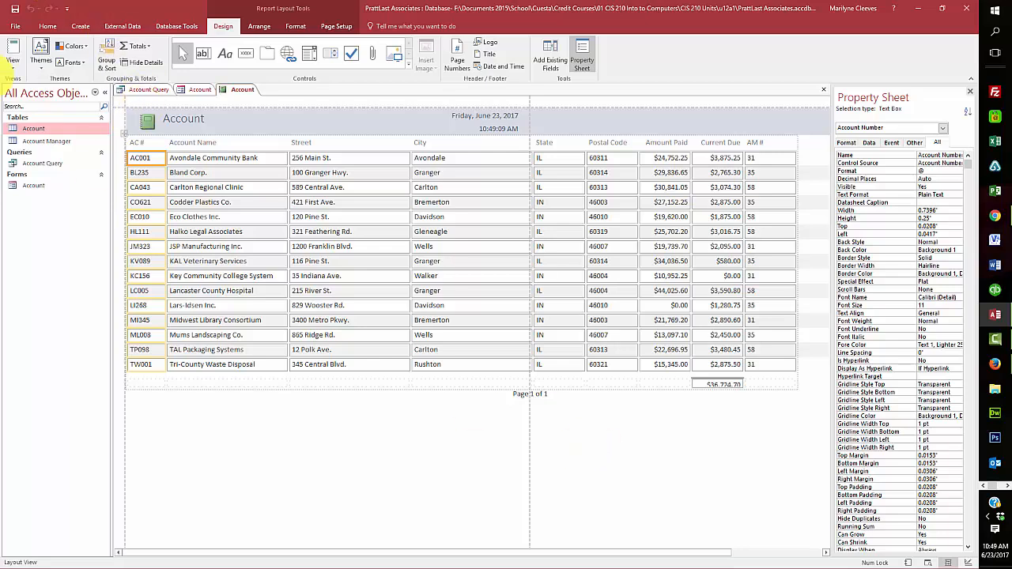
pyautogui.click(13, 63)
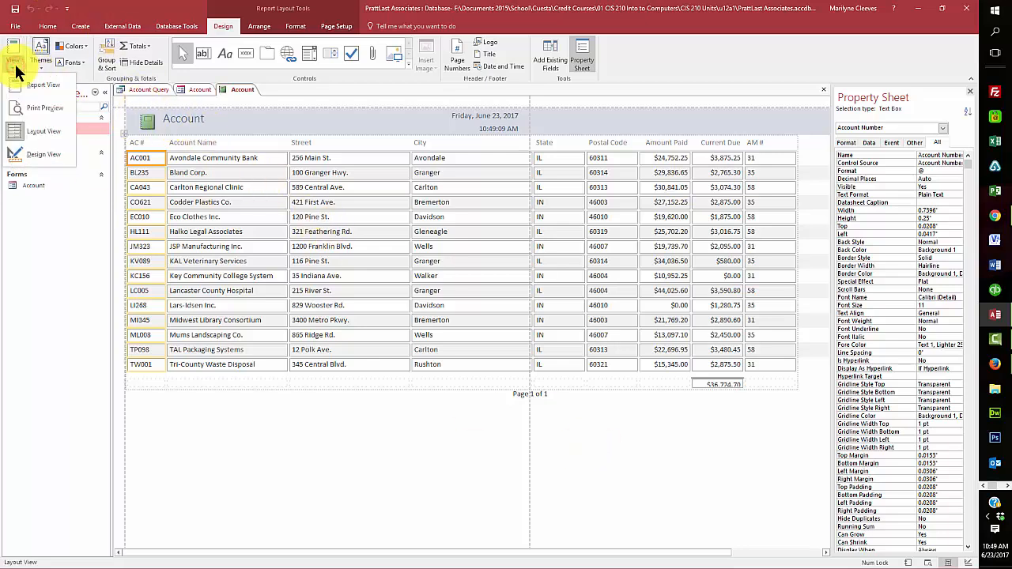
pyautogui.click(29, 153)
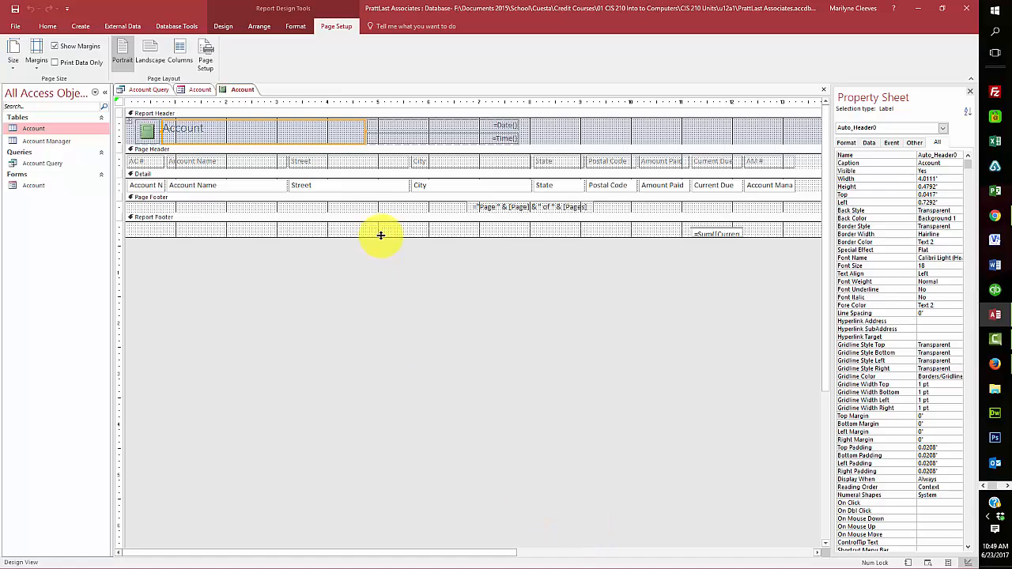
# - Delete the Street, City, State and Postal Code controls from the report's Page Header and Detail sections
pyautogui.click(359, 163)
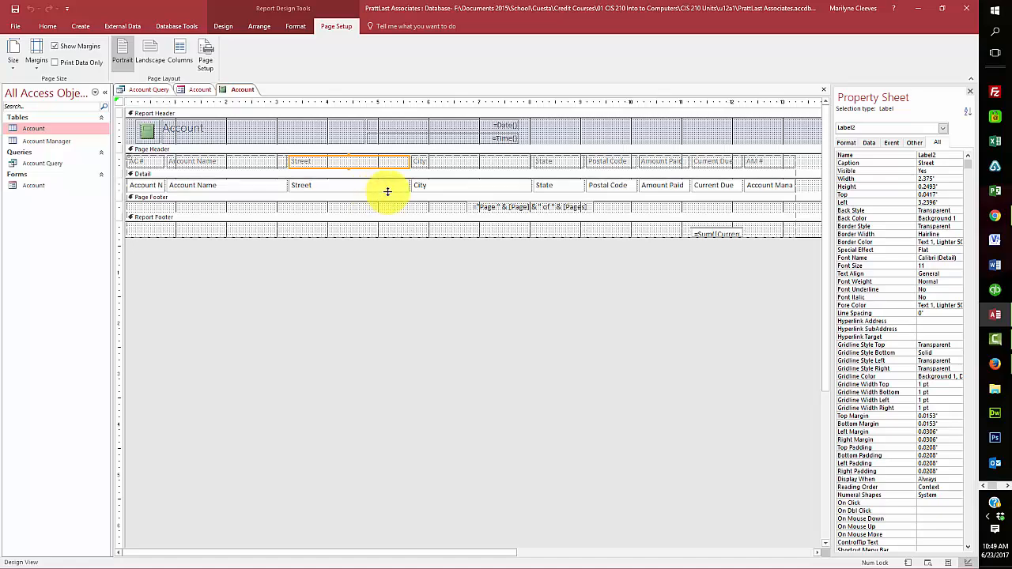
pyautogui.click(387, 186)
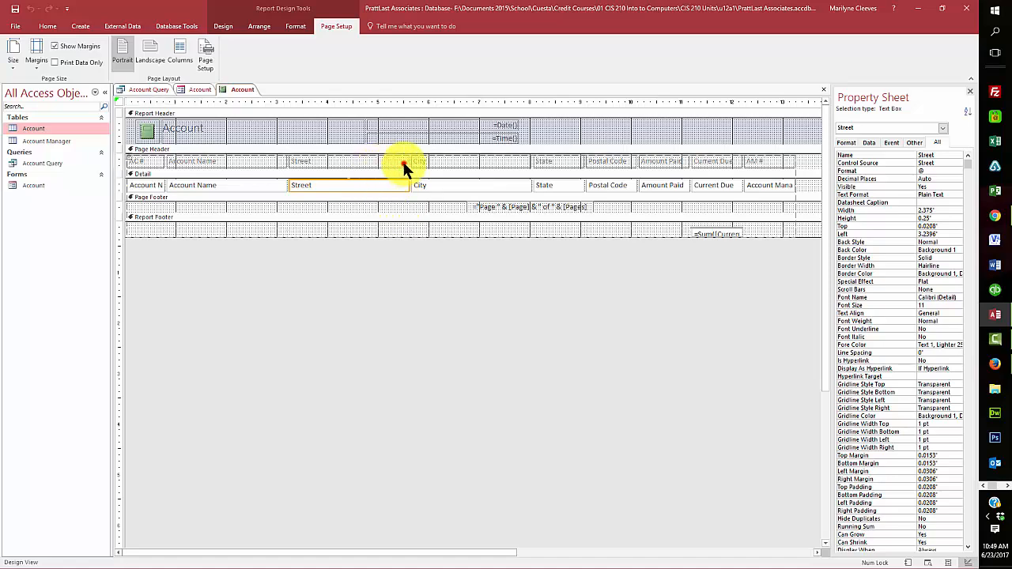
pyautogui.click(403, 163)
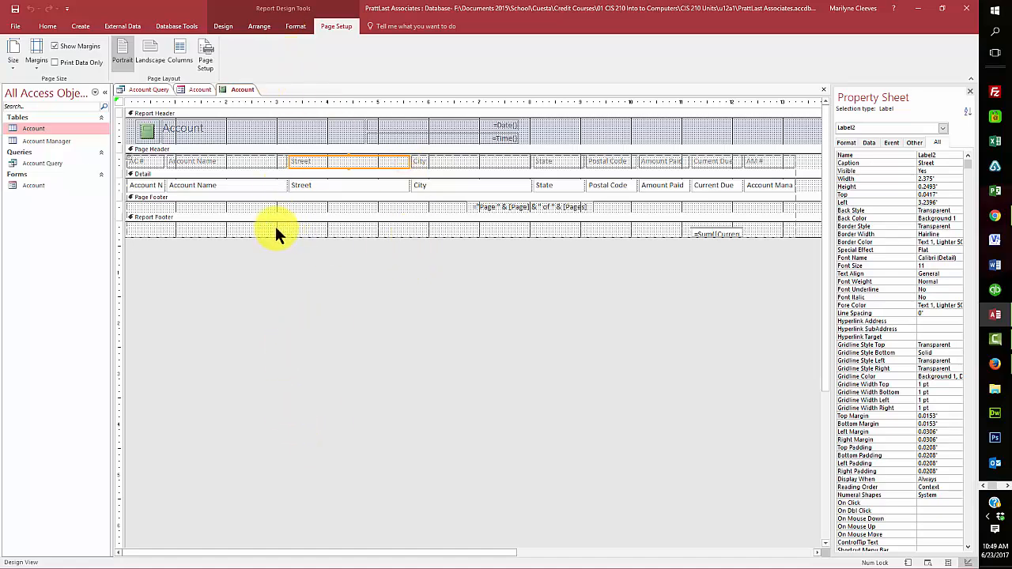
pyautogui.moveTo(275, 226); pyautogui.dragTo(640, 228)
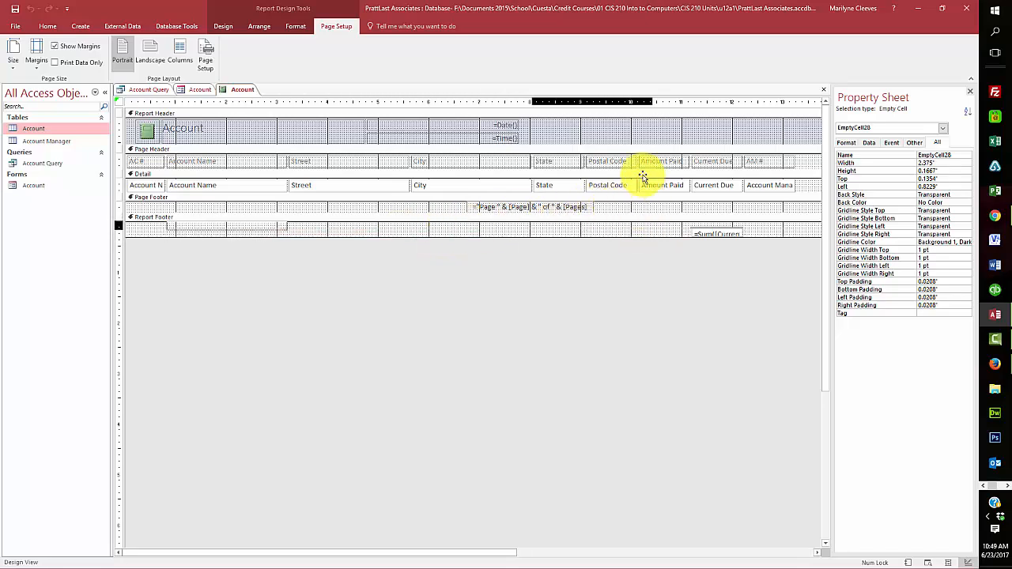
pyautogui.click(325, 317)
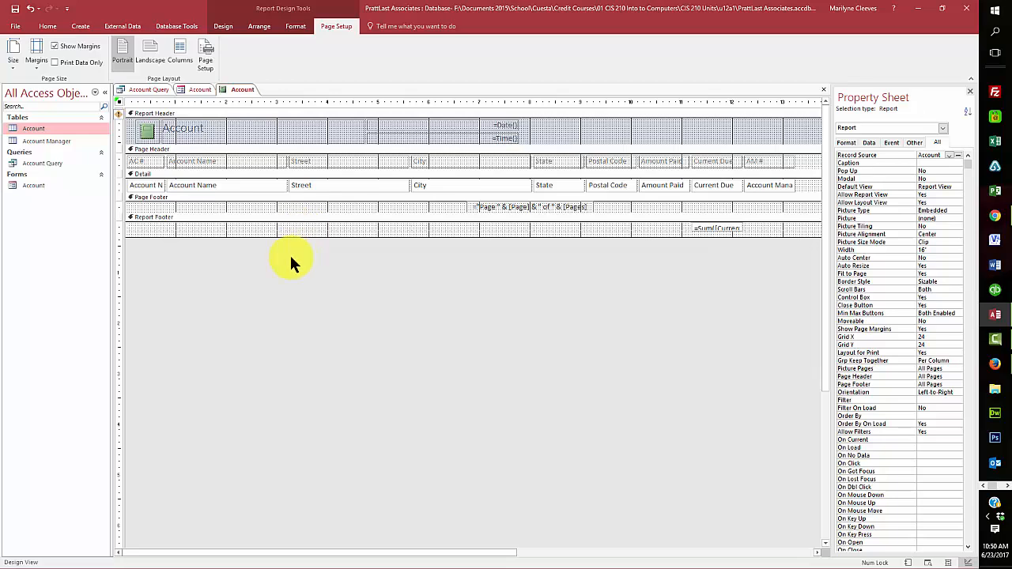
pyautogui.moveTo(284, 256); pyautogui.dragTo(635, 142)
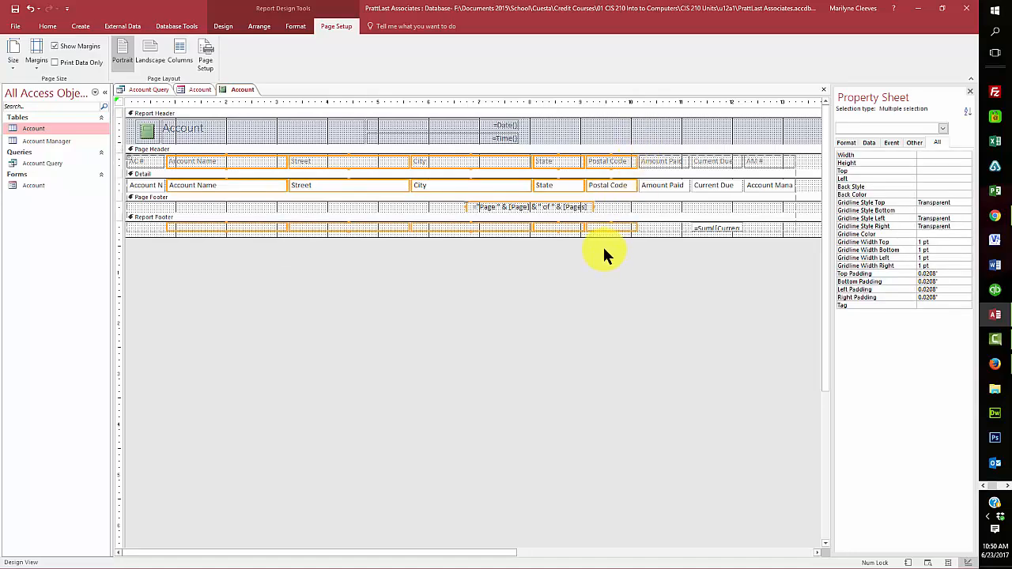
pyautogui.click(270, 276)
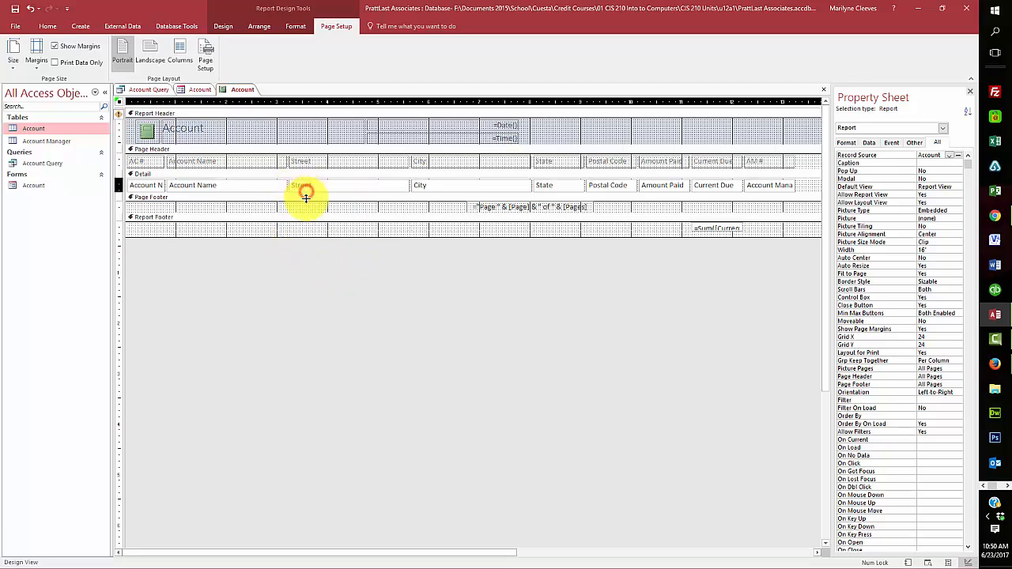
pyautogui.moveTo(306, 194); pyautogui.dragTo(634, 141)
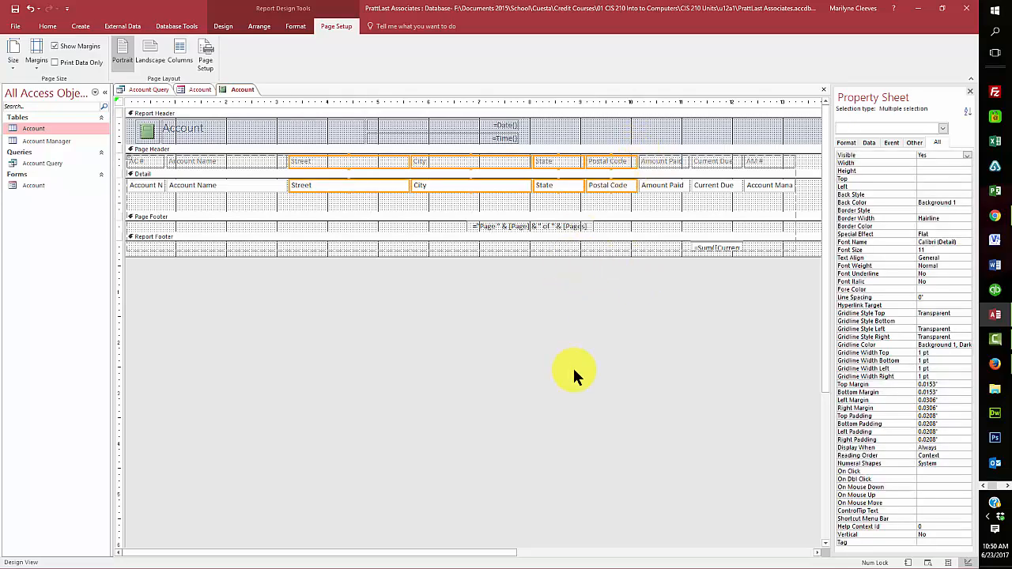
pyautogui.press('Delete')
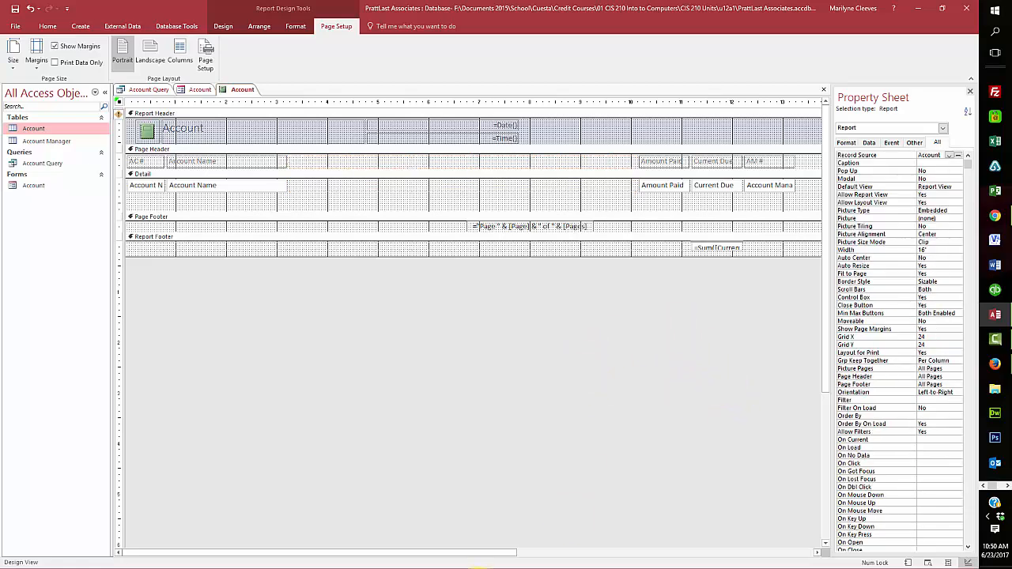
# - Delete the empty layout cell immediately before the Amount Paid column in the report's Detail section
pyautogui.click(624, 195)
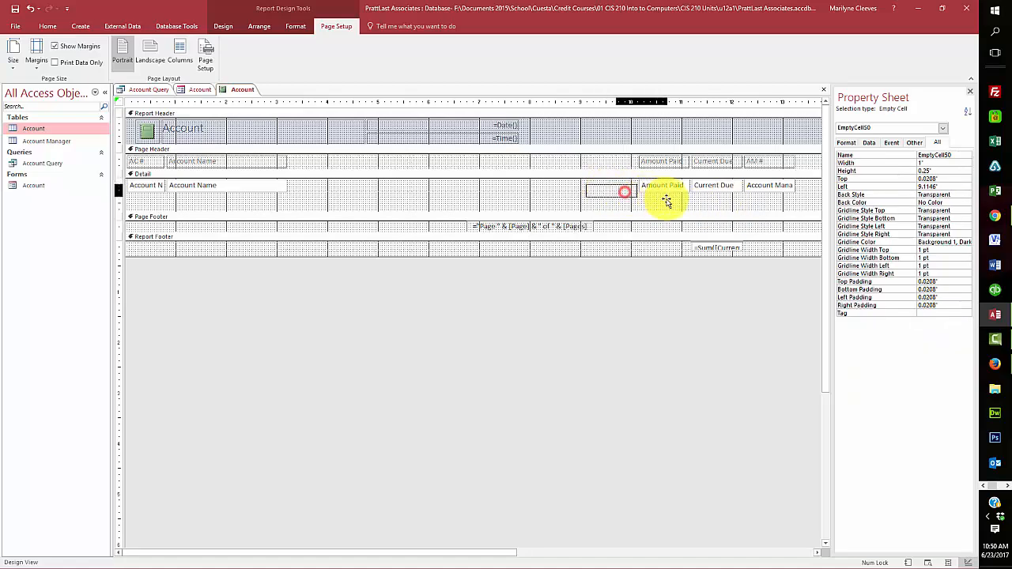
pyautogui.click(812, 190)
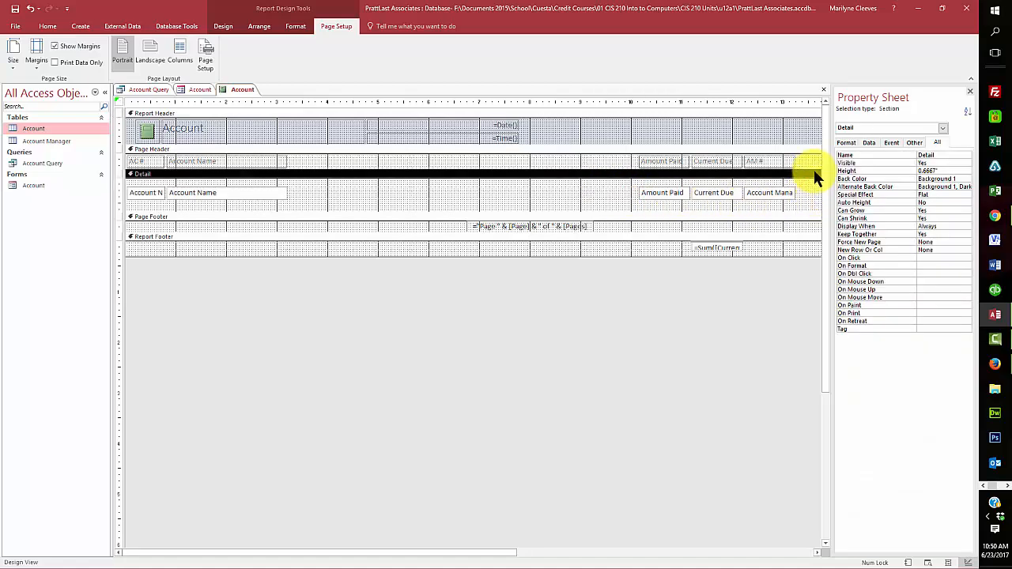
pyautogui.click(664, 163)
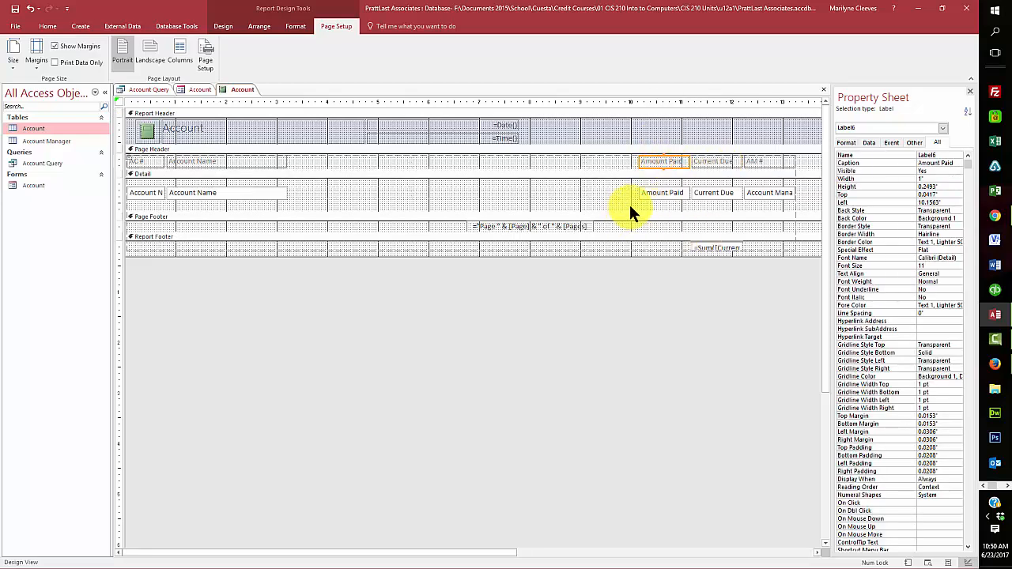
pyautogui.moveTo(628, 203); pyautogui.dragTo(809, 145)
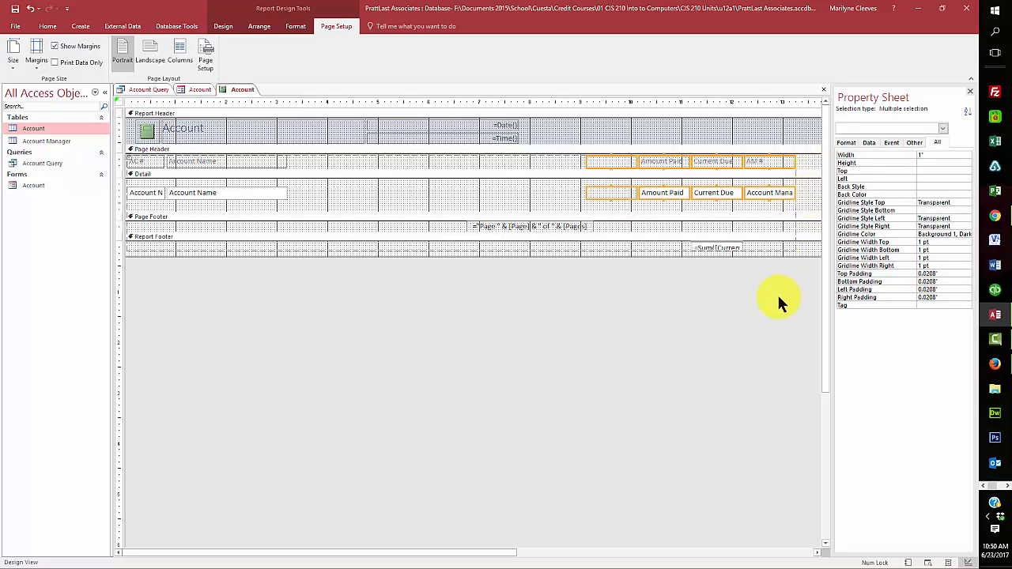
pyautogui.click(608, 199)
pyautogui.click(608, 200)
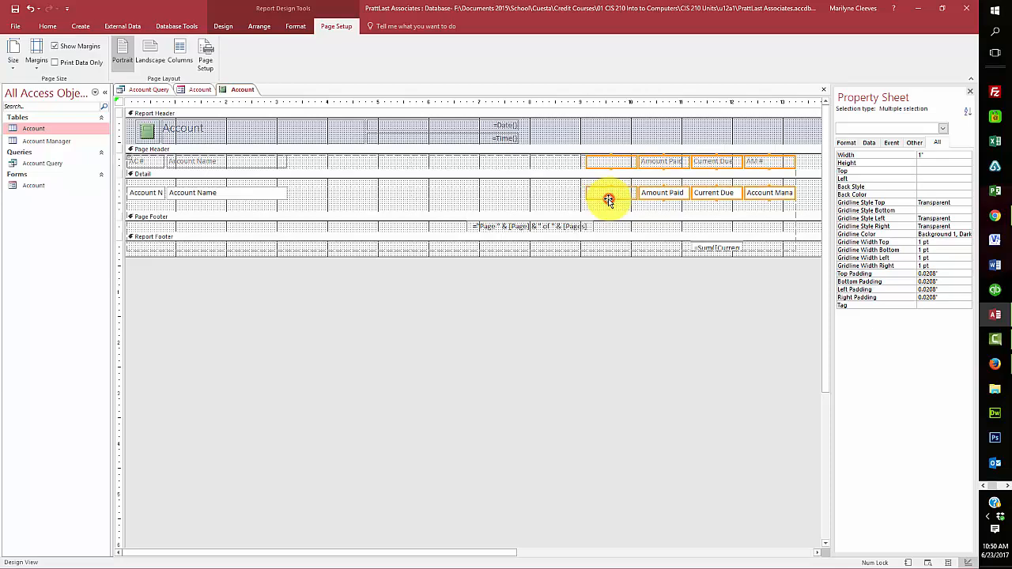
pyautogui.click(662, 367)
pyautogui.click(612, 192)
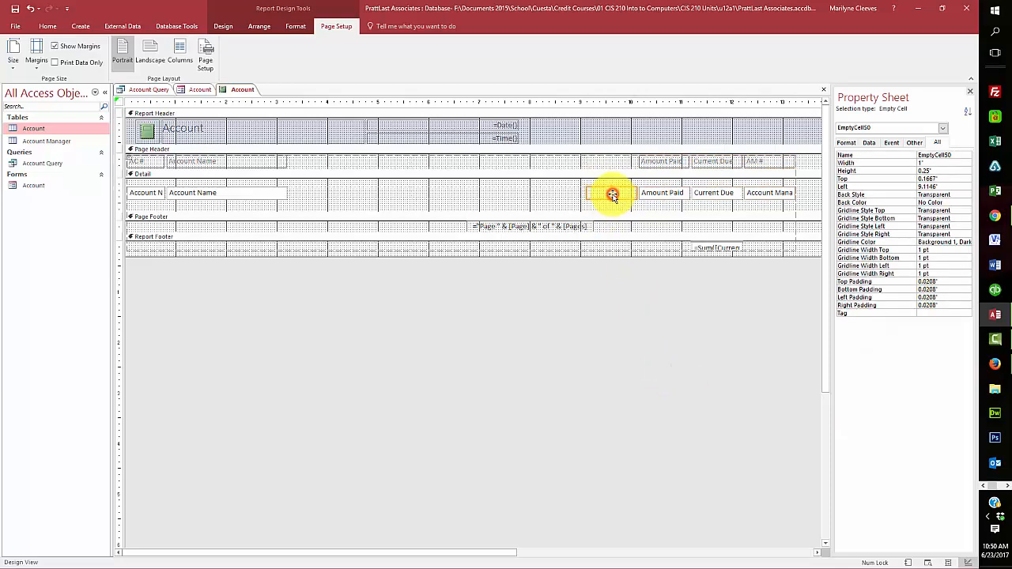
pyautogui.press('Delete')
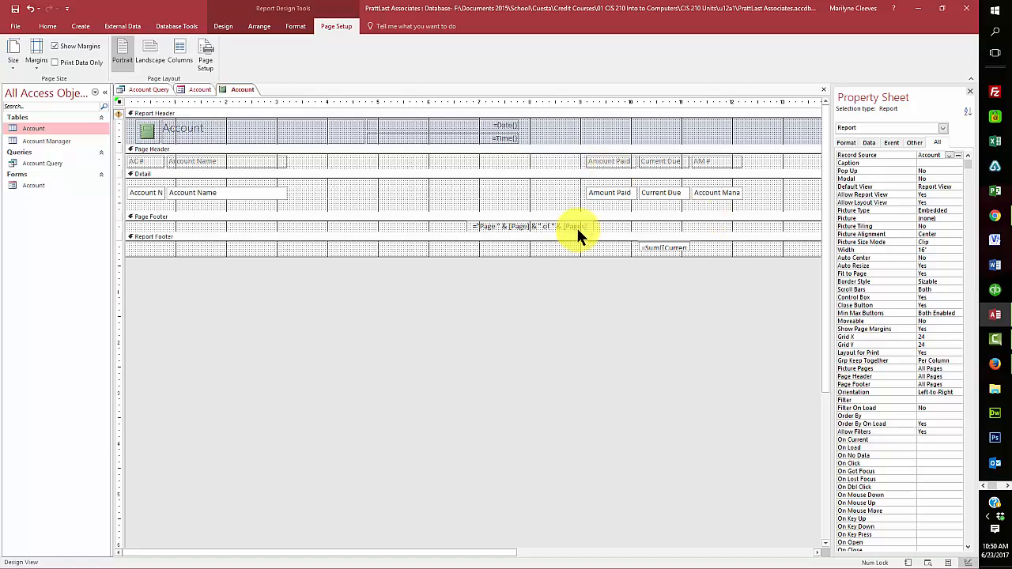
# - Remove the remaining empty layout cells between the Account Name and Amount Paid columns in the Page Header and Detail sections
pyautogui.moveTo(552, 204); pyautogui.dragTo(764, 147)
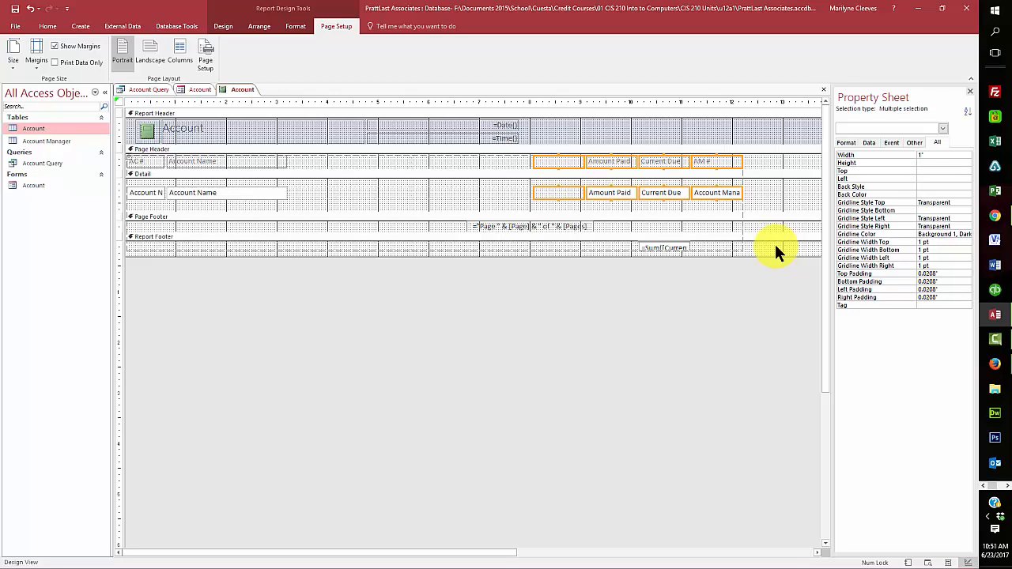
pyautogui.click(471, 192)
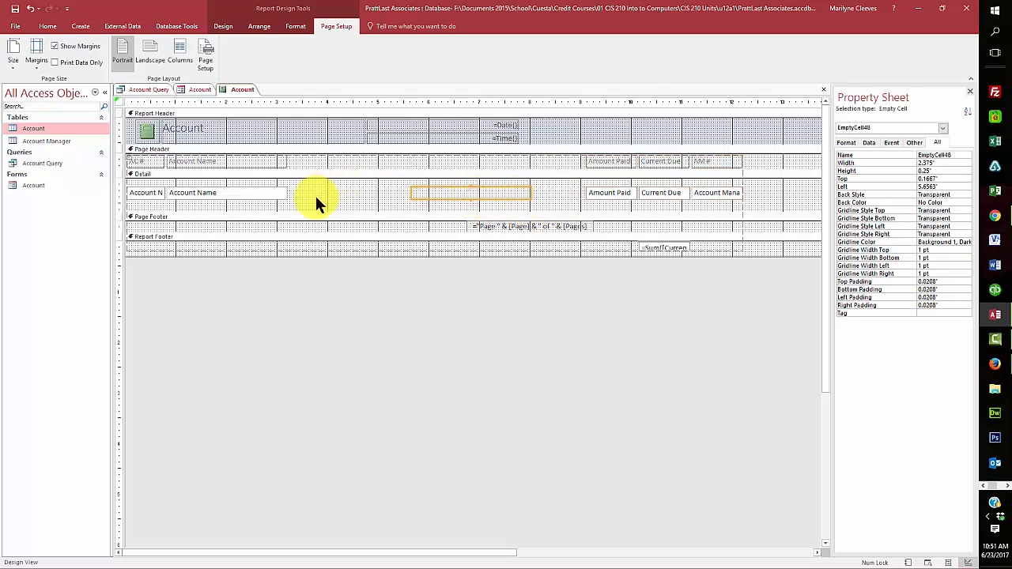
pyautogui.moveTo(290, 204); pyautogui.dragTo(582, 151)
pyautogui.press('Delete')
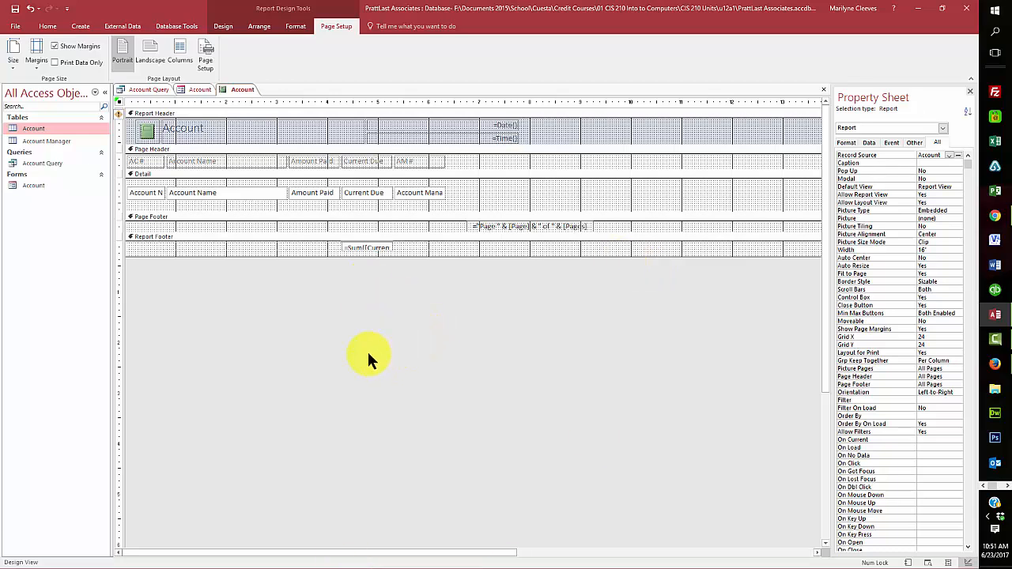
# - Move the page number control in the Page Footer so that its left position is 5.5 inches
pyautogui.click(490, 554)
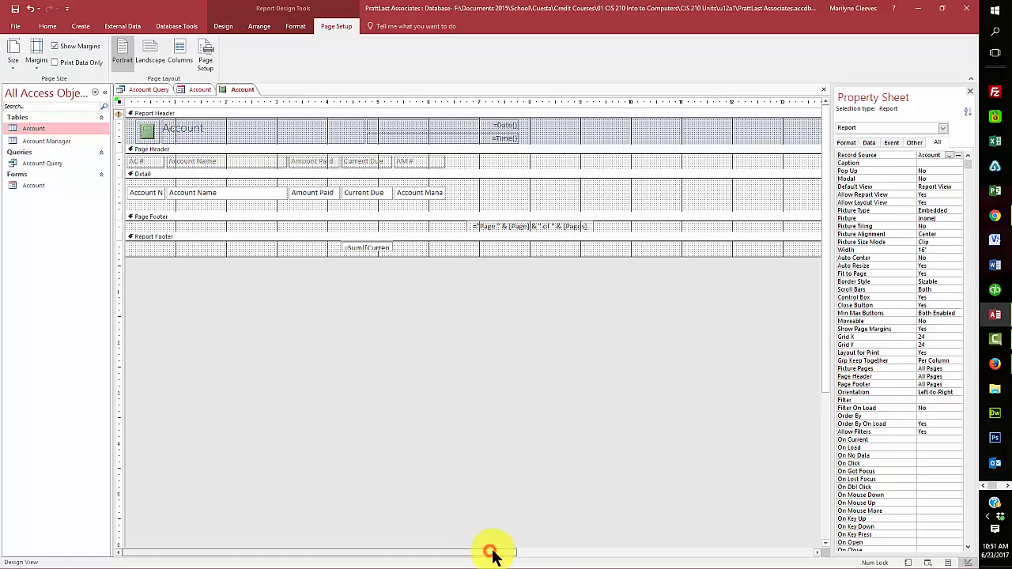
pyautogui.moveTo(490, 554); pyautogui.dragTo(686, 558)
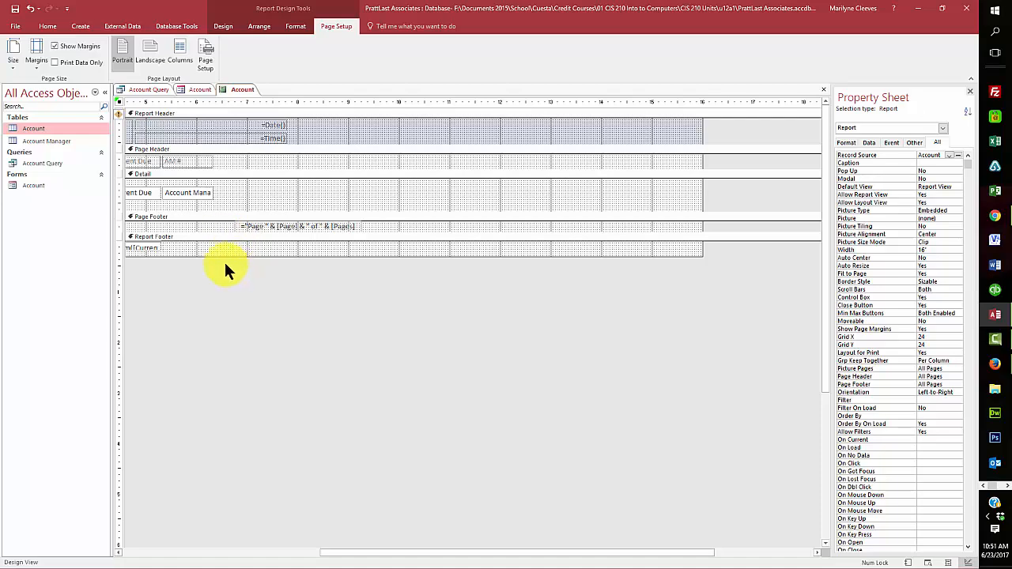
pyautogui.moveTo(223, 260); pyautogui.dragTo(380, 206)
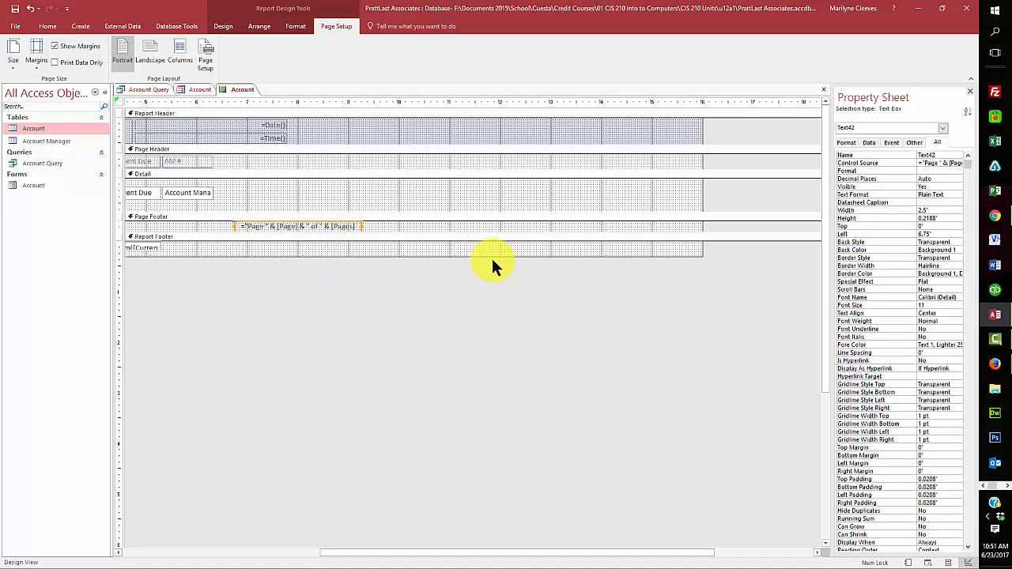
pyautogui.press('Left')
pyautogui.press('Left')
pyautogui.press('Left')
pyautogui.press('Left')
pyautogui.press('Left')
pyautogui.press('Left')
pyautogui.press('Left')
pyautogui.press('Left')
pyautogui.press('Left')
pyautogui.press('Left')
pyautogui.press('Left')
pyautogui.press('Left')
pyautogui.press('Left')
pyautogui.press('Left')
pyautogui.press('Left')
pyautogui.press('Left')
pyautogui.press('Left')
pyautogui.press('Left')
pyautogui.press('Left')
pyautogui.press('Left')
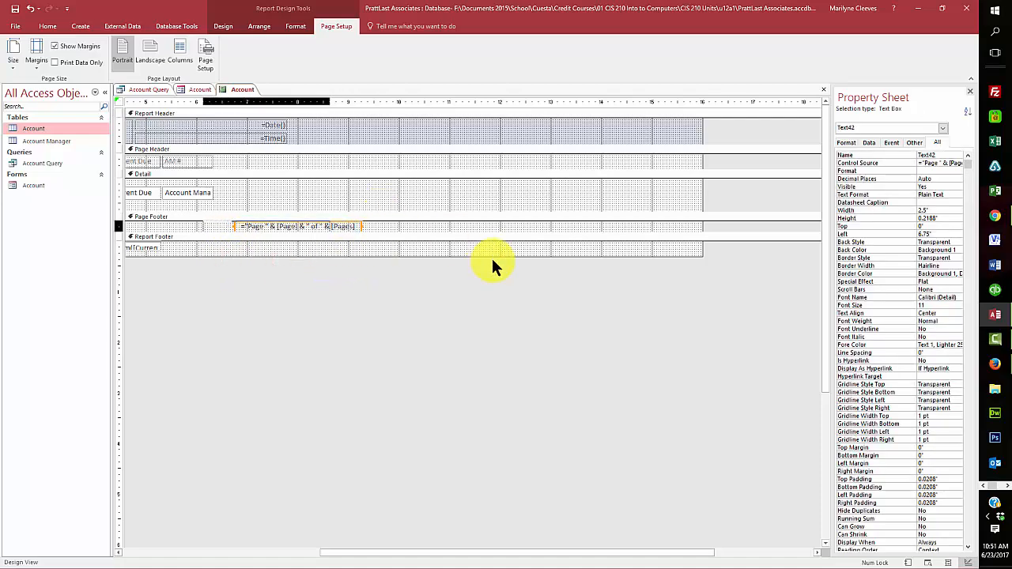
pyautogui.press('Right')
pyautogui.press('Right')
pyautogui.press('Right')
pyautogui.press('Right')
pyautogui.press('Right')
pyautogui.press('Right')
pyautogui.press('Right')
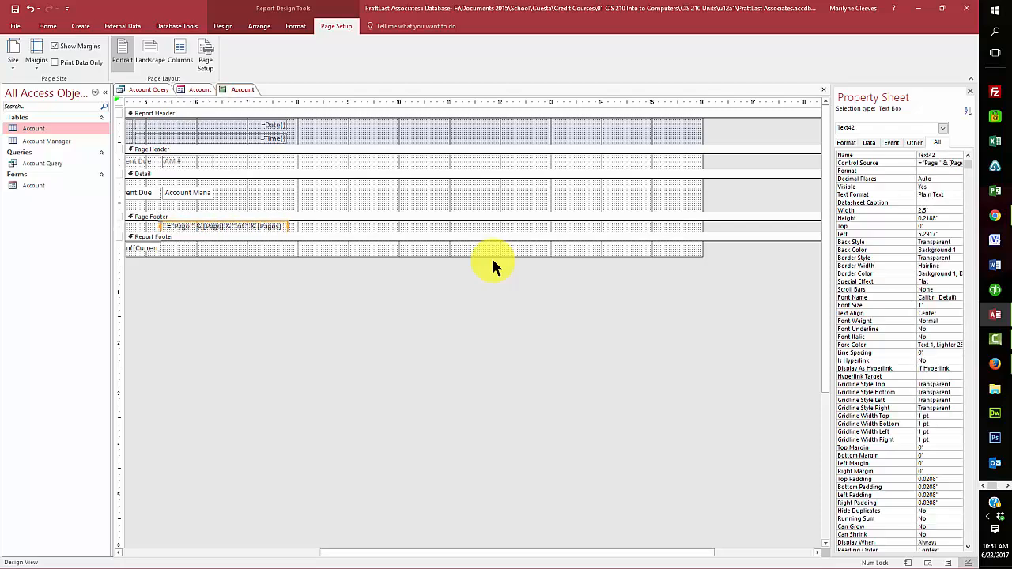
pyautogui.press('Right')
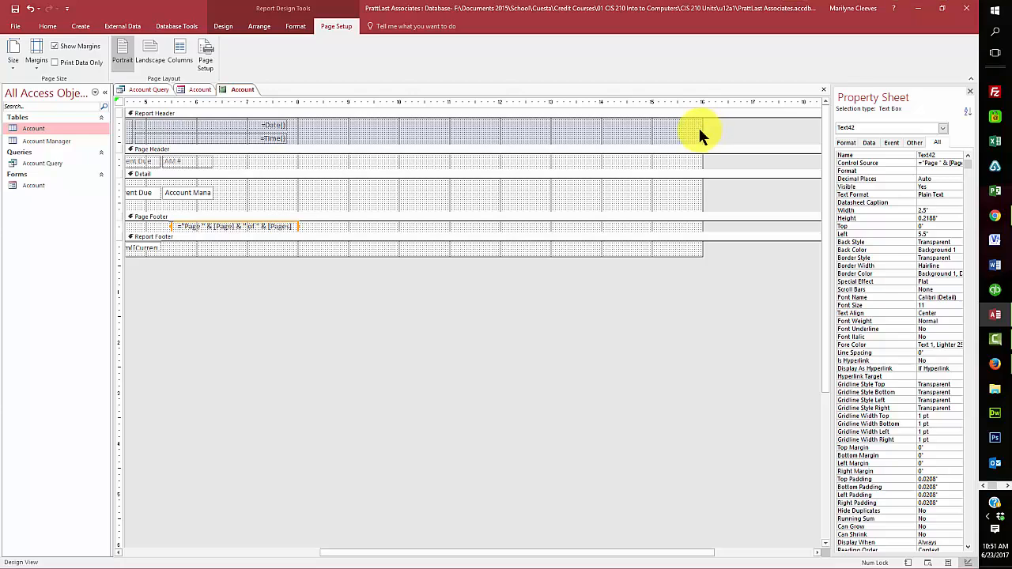
# - Narrow the report's overall width to 8.5 inches
pyautogui.moveTo(701, 130)
pyautogui.mouseDown()
pyautogui.moveTo(309, 145)
pyautogui.moveTo(321, 141)
pyautogui.mouseUp()
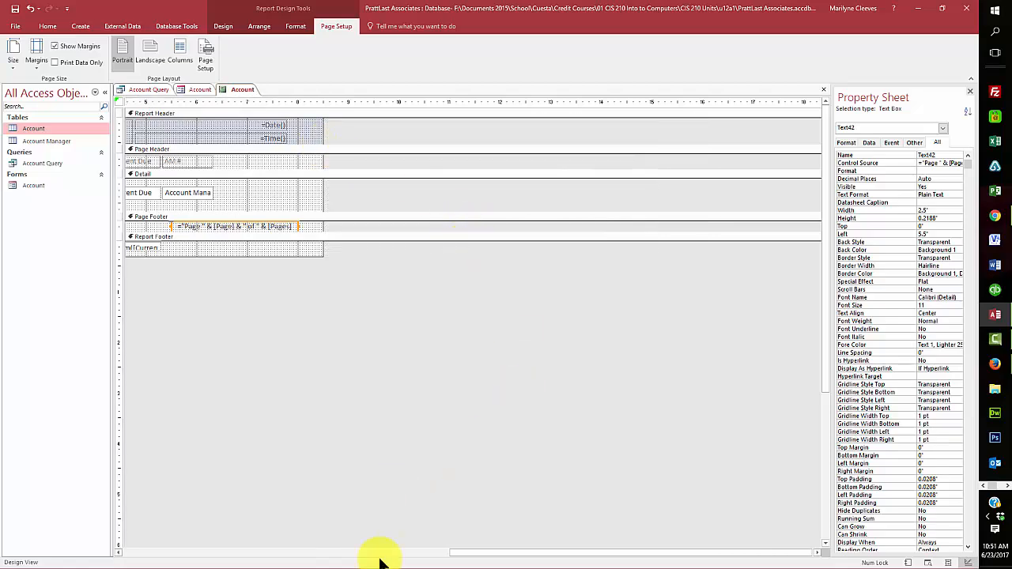
pyautogui.moveTo(500, 555); pyautogui.dragTo(119, 545)
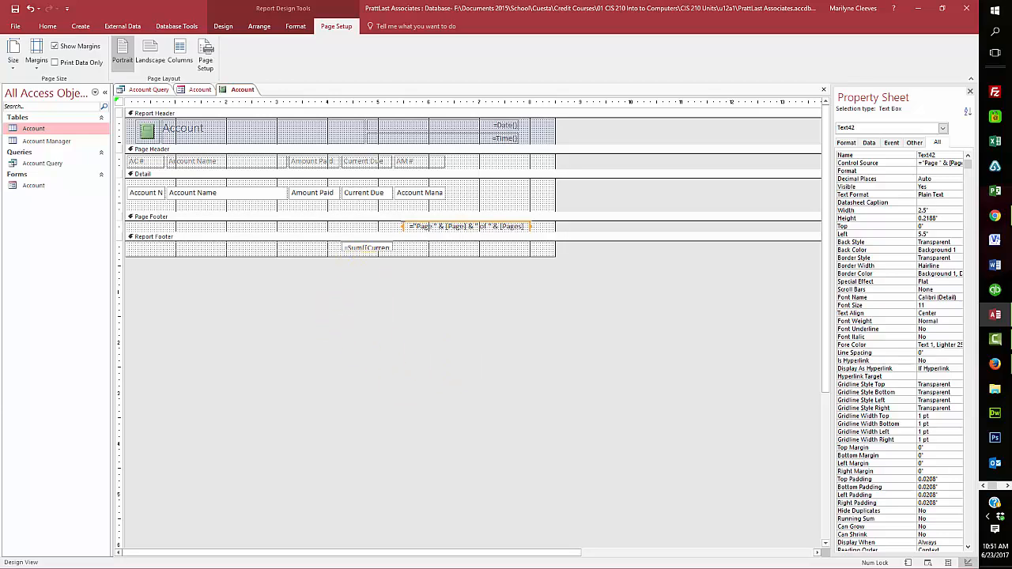
# - Increase the height of the Current Due total control in the Report Footer to about 0.31 inches
pyautogui.click(995, 215)
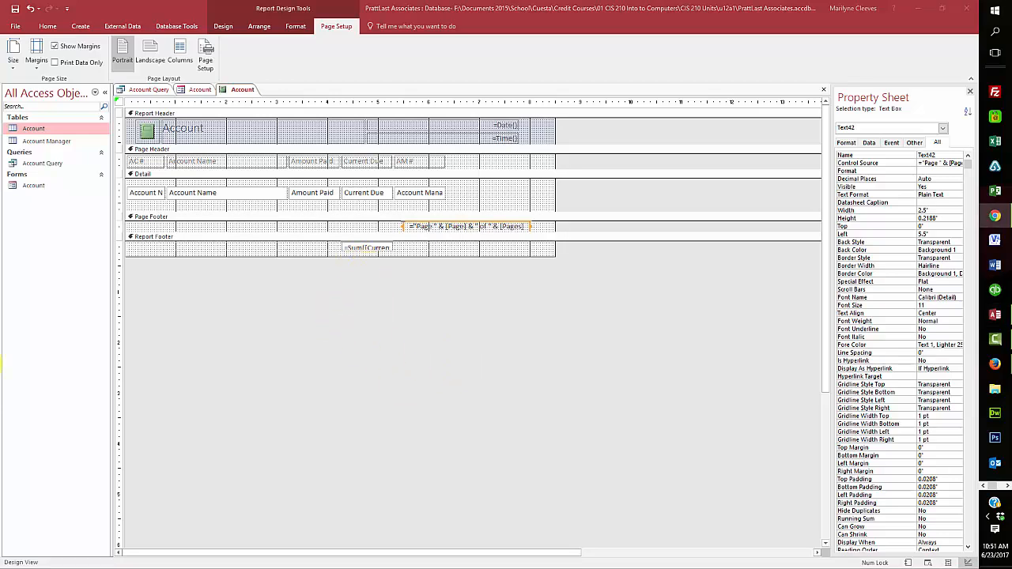
pyautogui.click(363, 247)
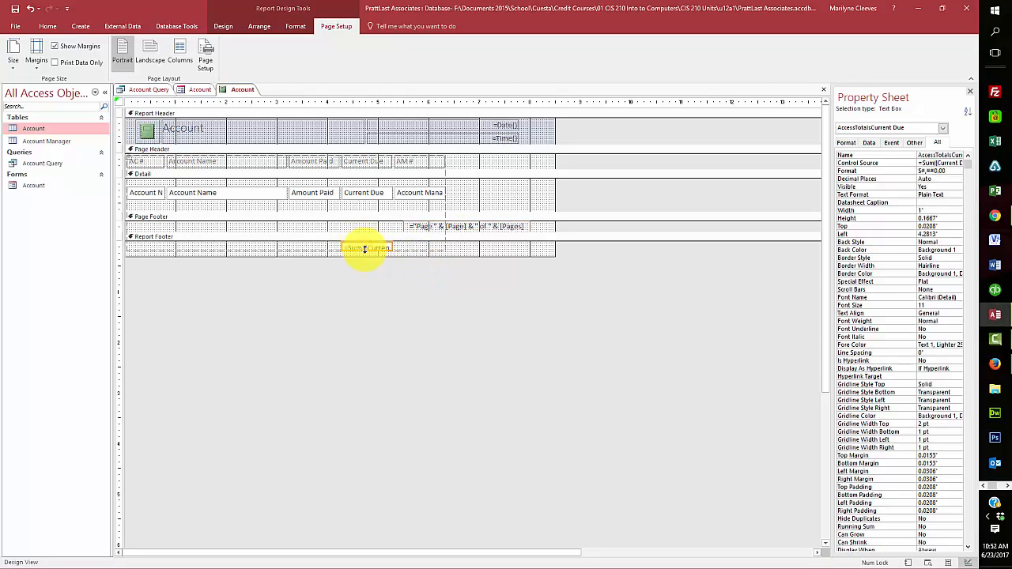
pyautogui.moveTo(365, 249); pyautogui.dragTo(363, 257)
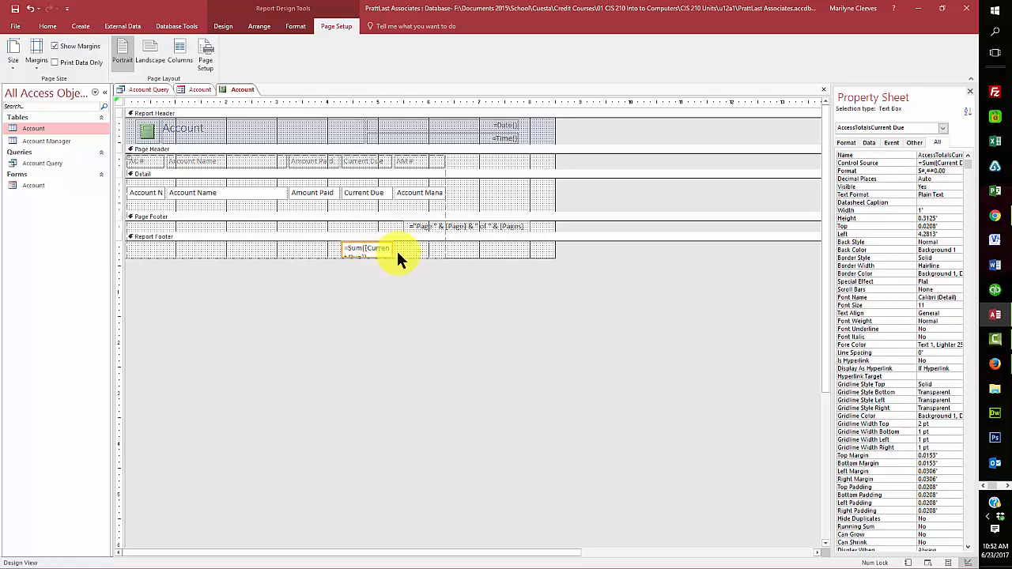
# - Compare the properties and available options of the empty Report Footer cell under Amount Paid with those of the Current Due total
pyautogui.click(305, 249)
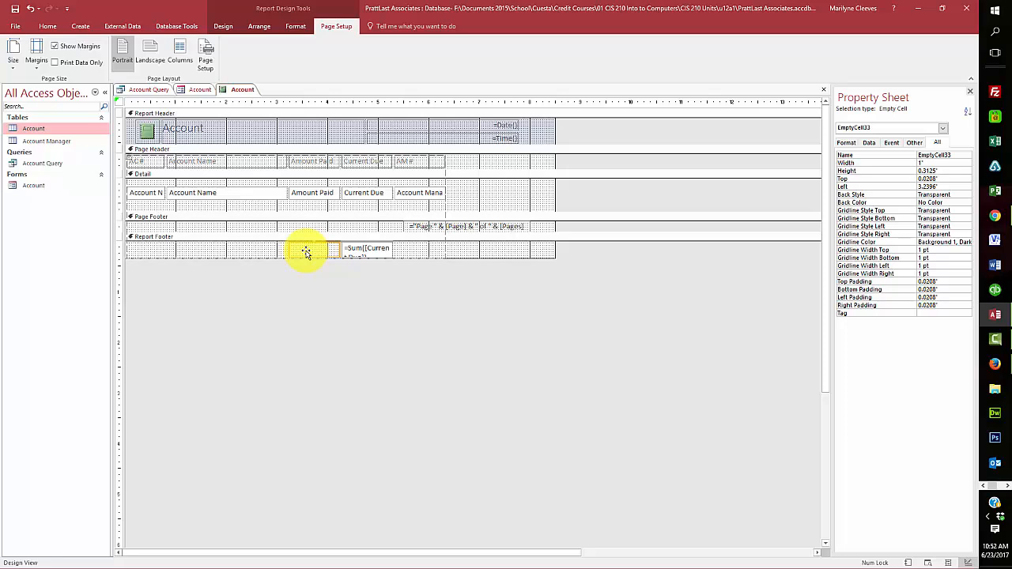
pyautogui.click(367, 248)
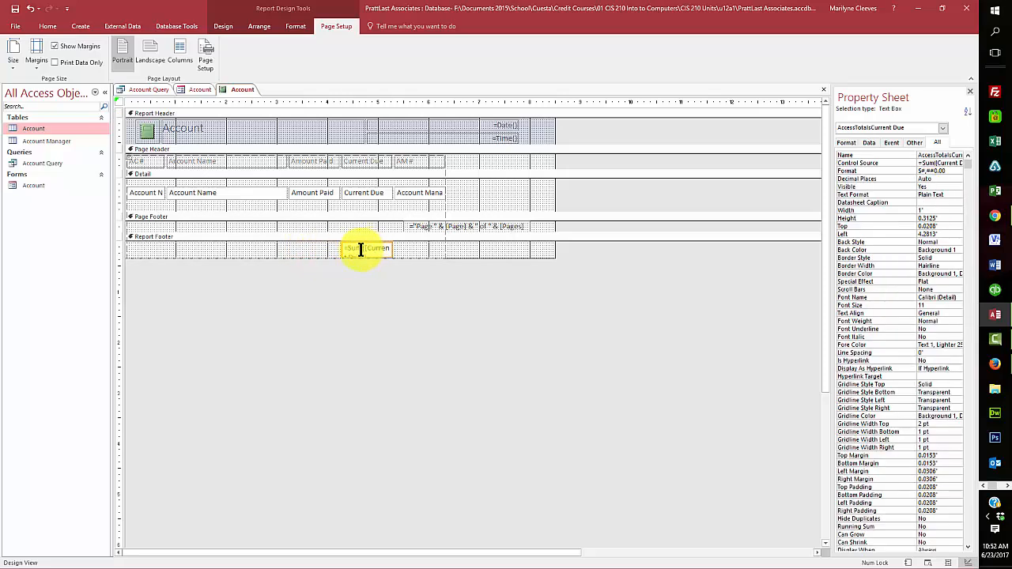
pyautogui.click(303, 250)
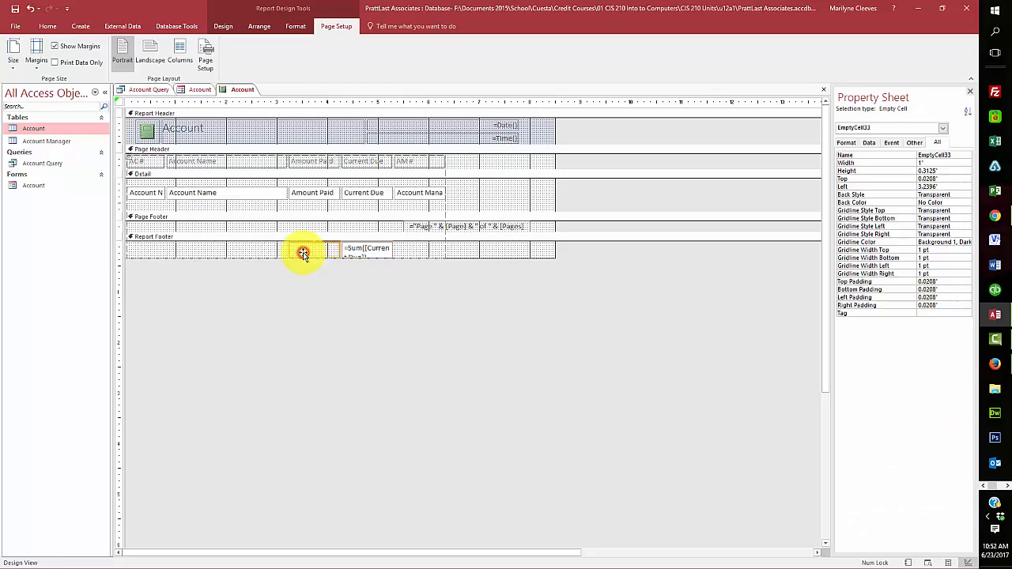
pyautogui.click(943, 128)
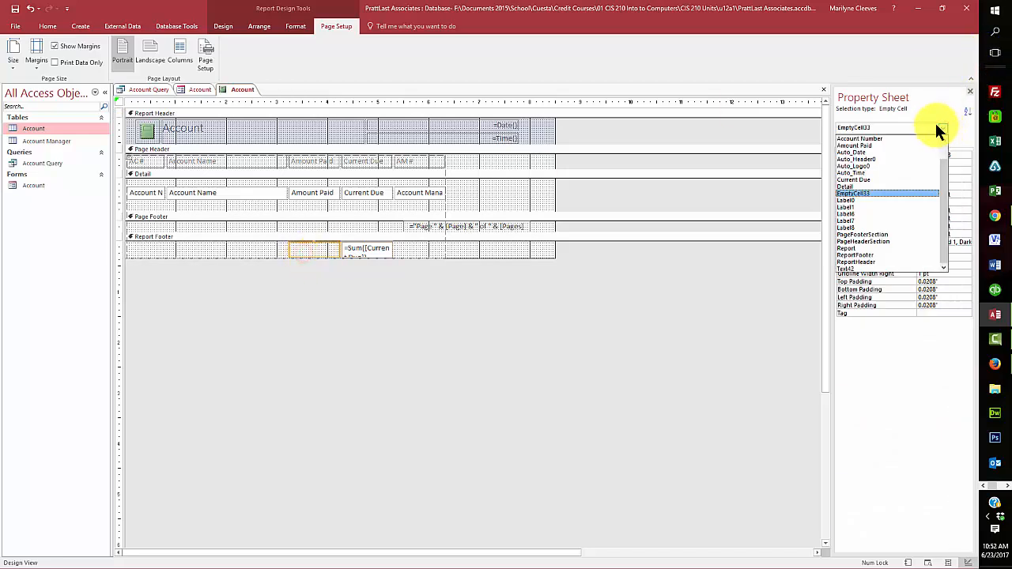
pyautogui.click(893, 147)
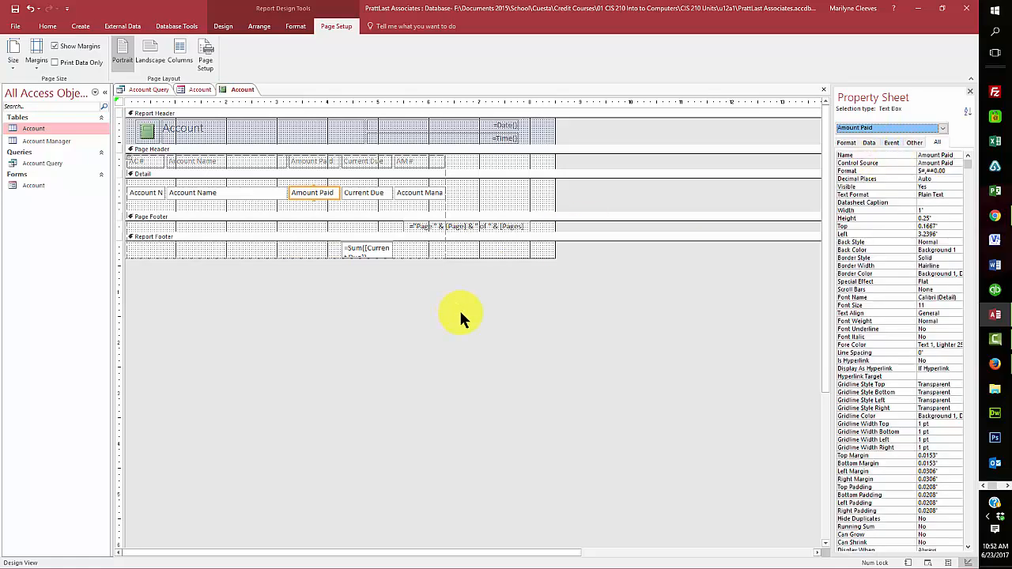
pyautogui.click(315, 252)
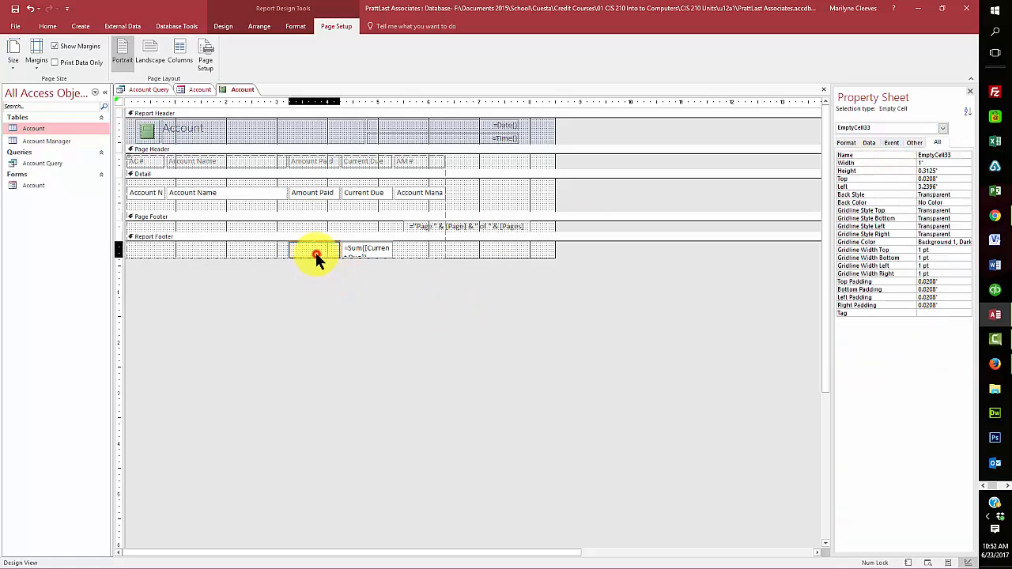
pyautogui.click(371, 250)
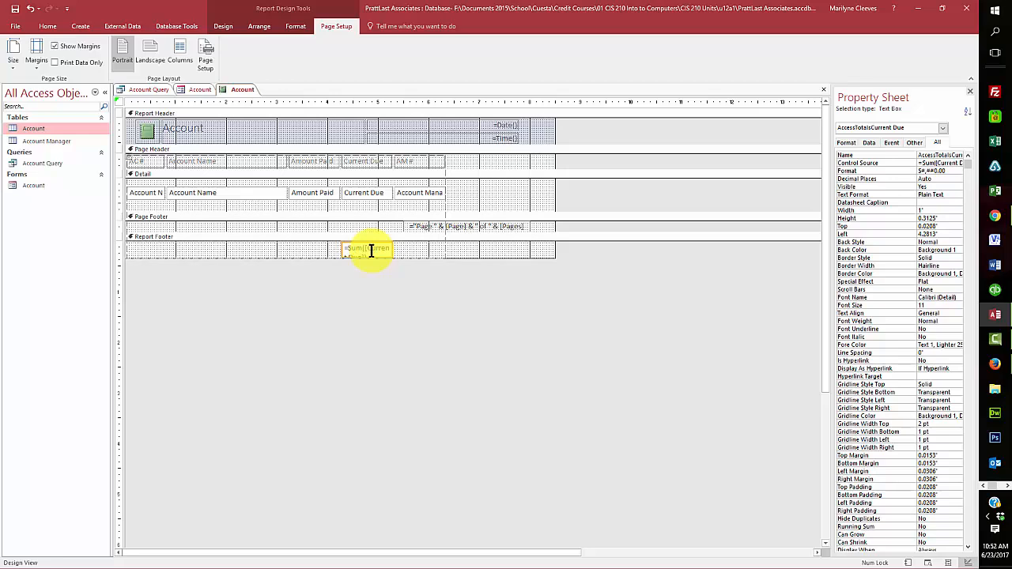
pyautogui.click(308, 248)
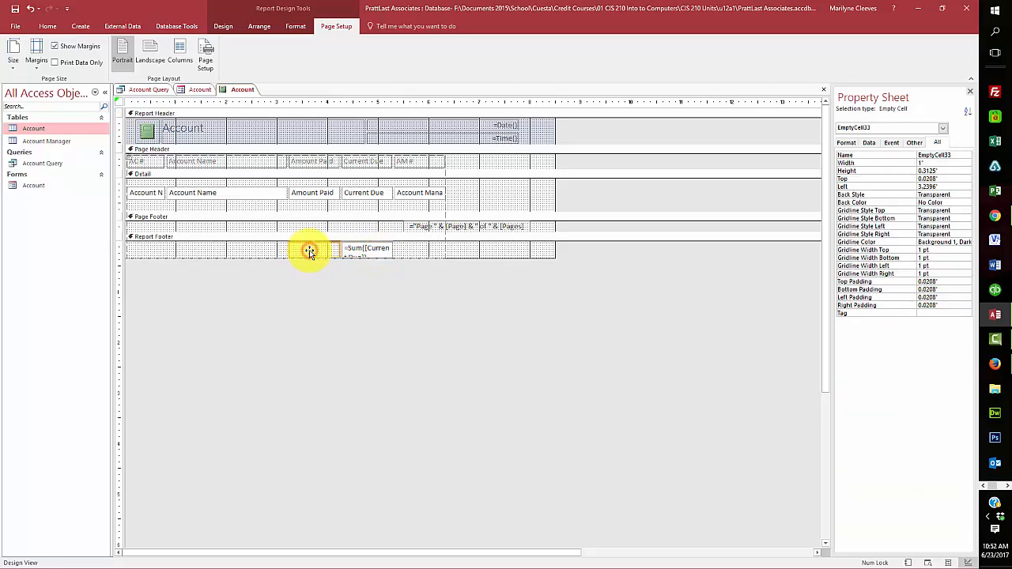
pyautogui.rightClick(309, 253)
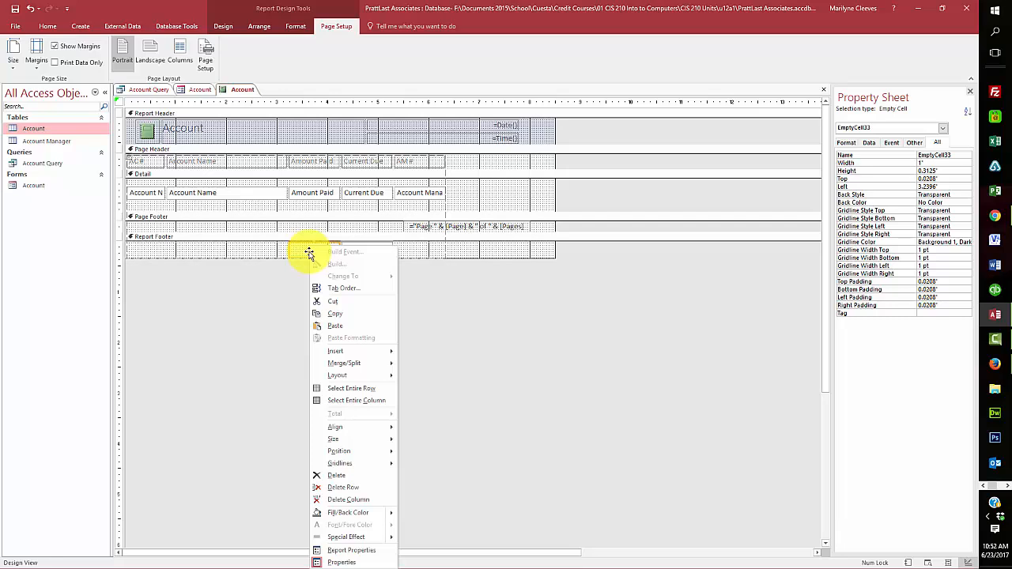
pyautogui.click(305, 245)
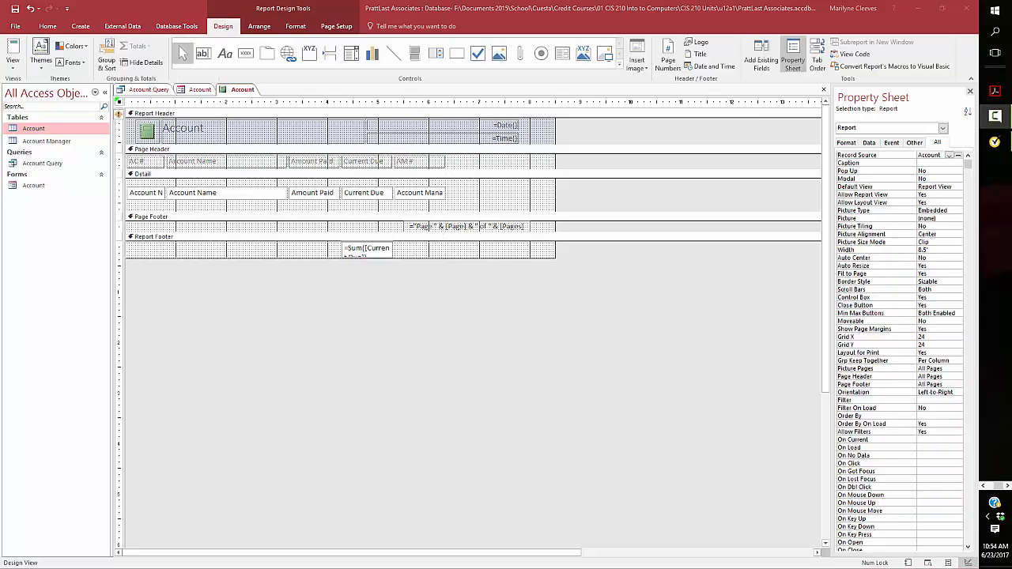
# - Save the report under the name Account Financial Report
pyautogui.click(13, 68)
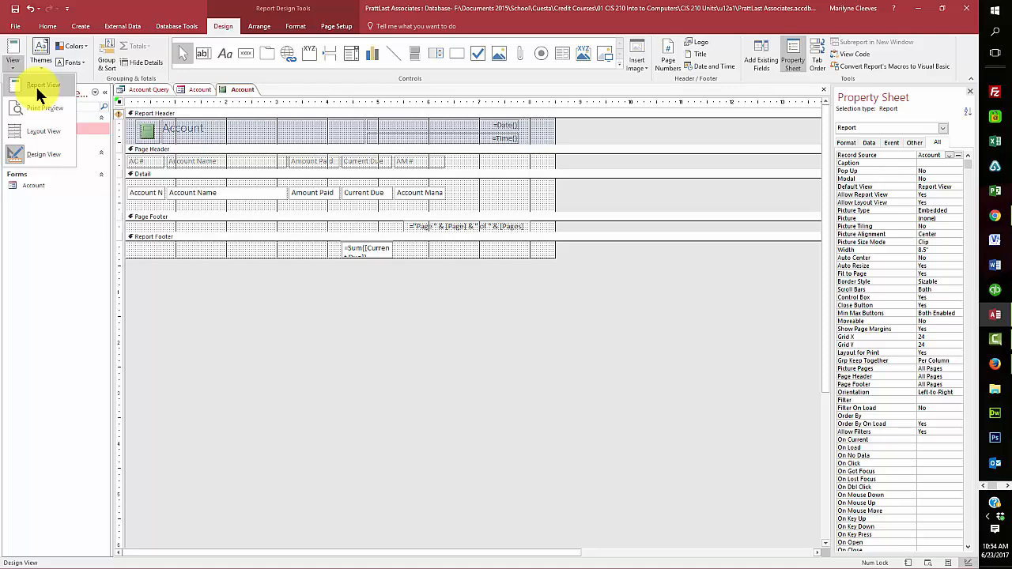
pyautogui.rightClick(243, 89)
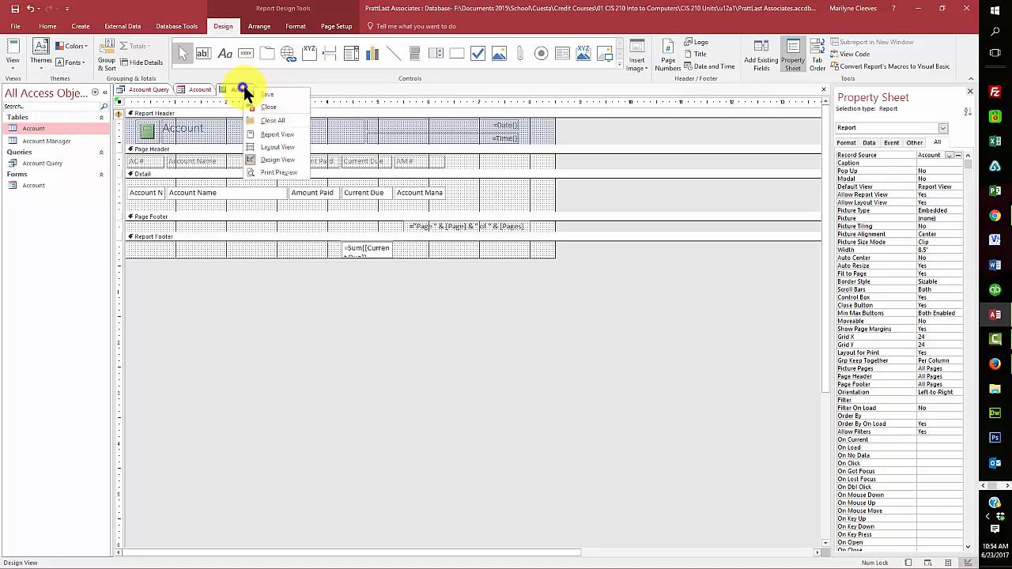
pyautogui.click(251, 95)
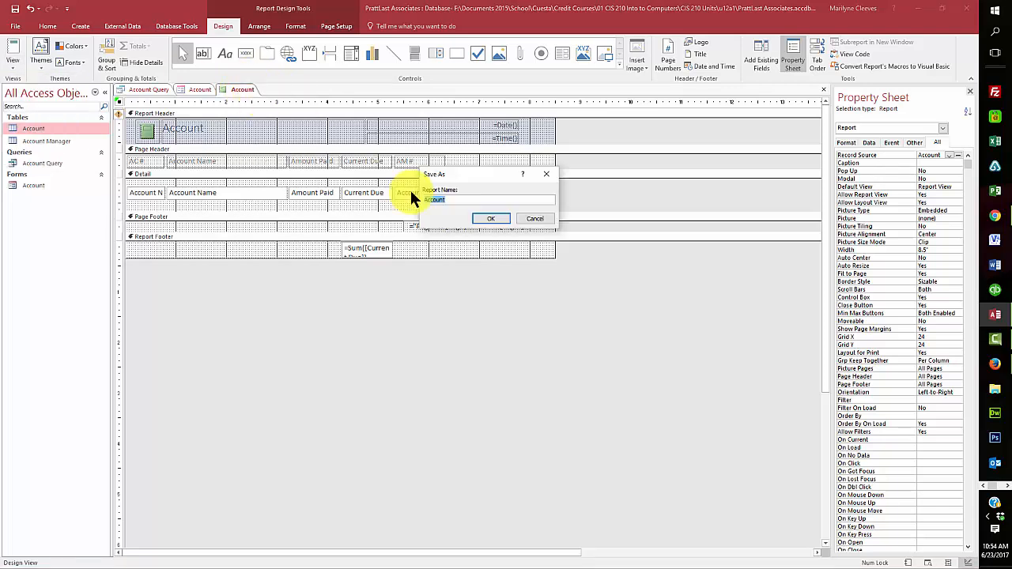
pyautogui.click(455, 201)
pyautogui.write('Financial Report')
pyautogui.click(492, 219)
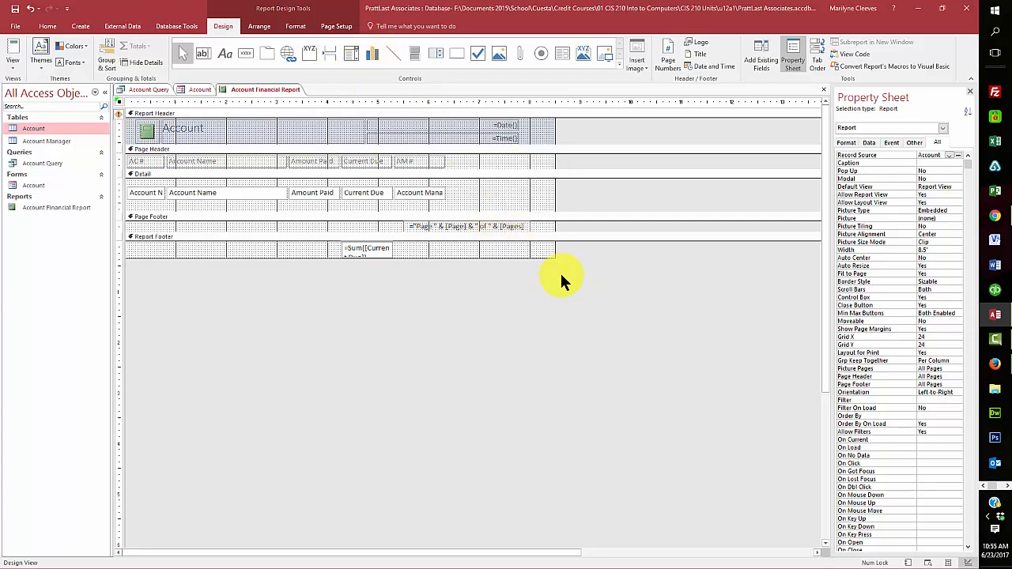
# - Review the Account Financial Report in Report View, from its header to the totals row and the empty space under Amount Paid
pyautogui.click(15, 70)
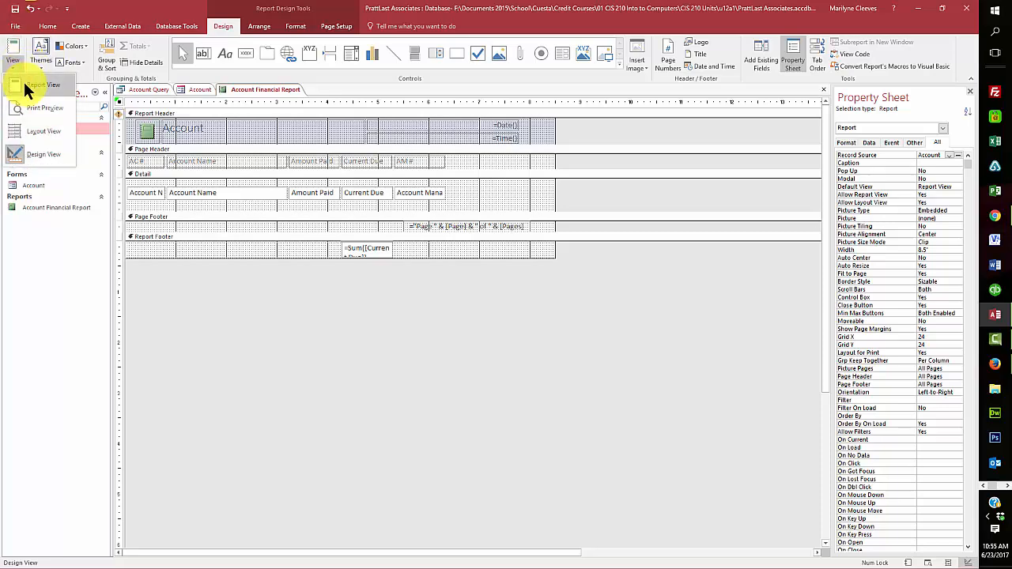
pyautogui.click(23, 84)
pyautogui.scroll(-1, 493, 374)
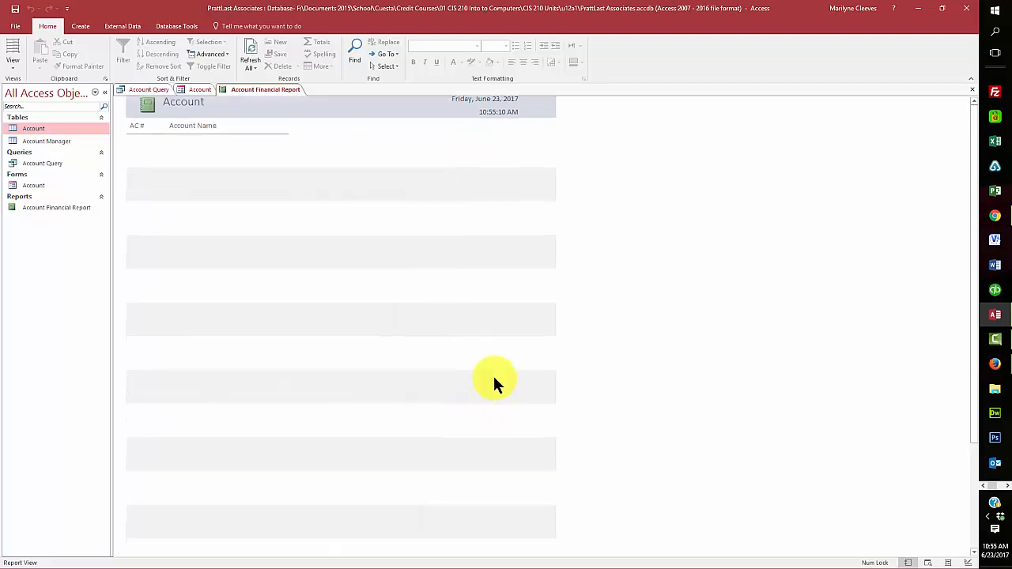
pyautogui.scroll(-5, 477, 378)
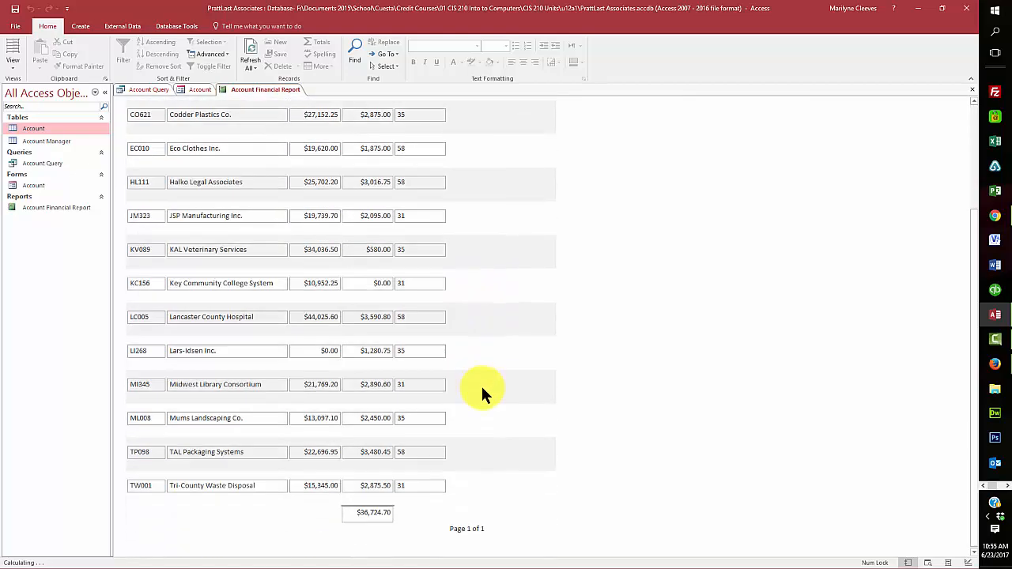
pyautogui.click(297, 512)
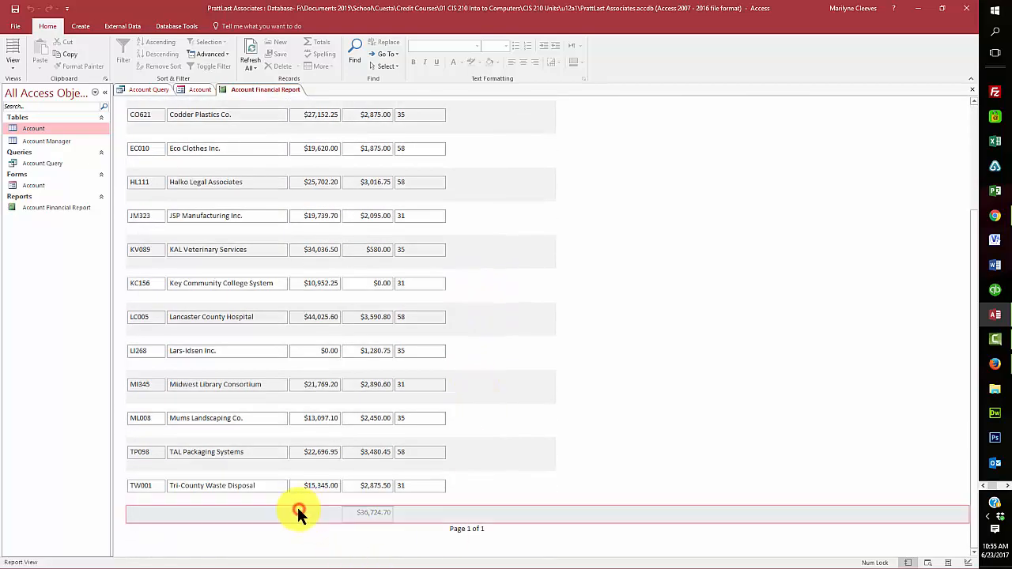
pyautogui.click(179, 26)
pyautogui.click(119, 26)
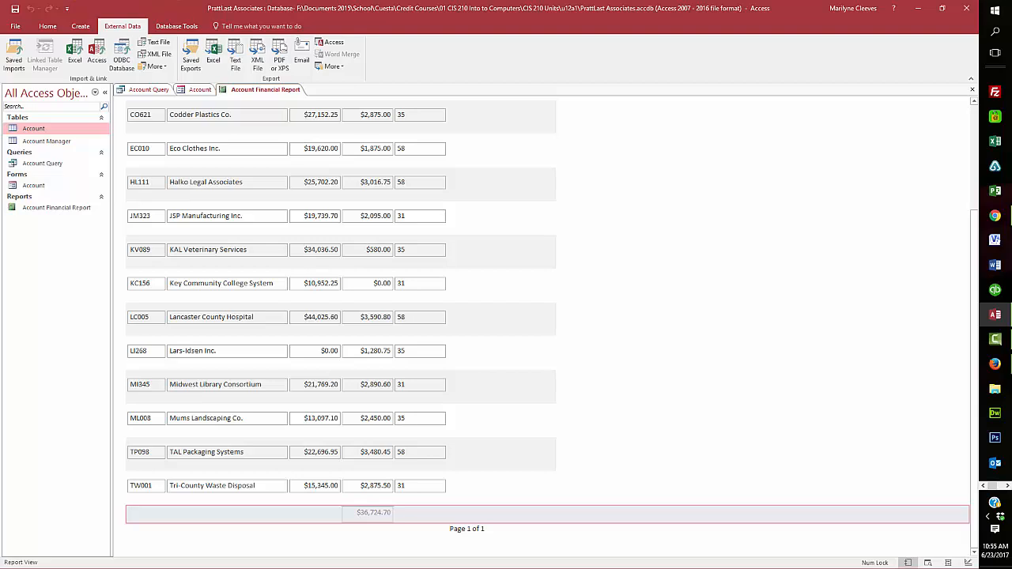
pyautogui.scroll(3, 722, 219)
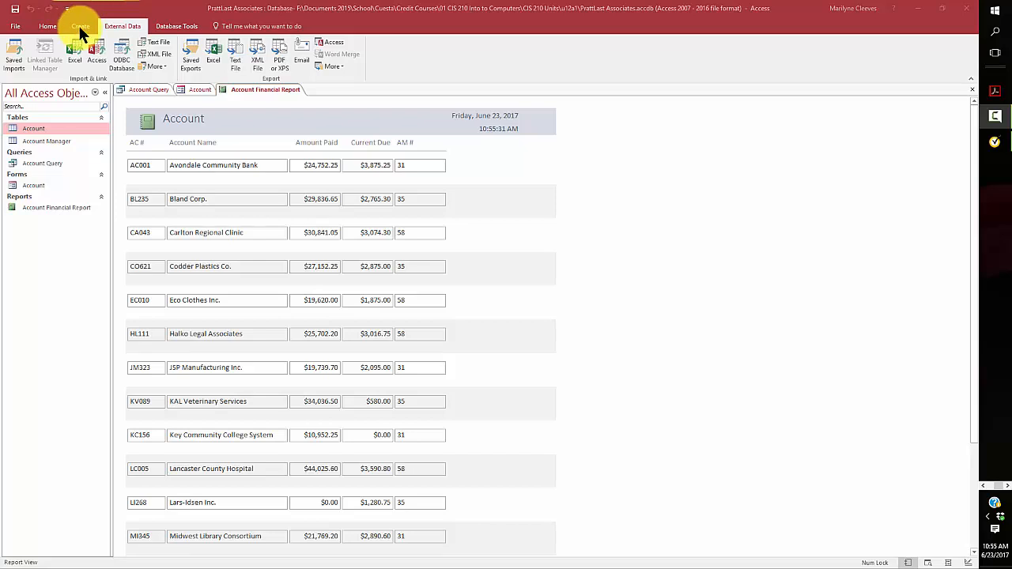
# - Switch the Account Financial Report to Design View
pyautogui.click(47, 27)
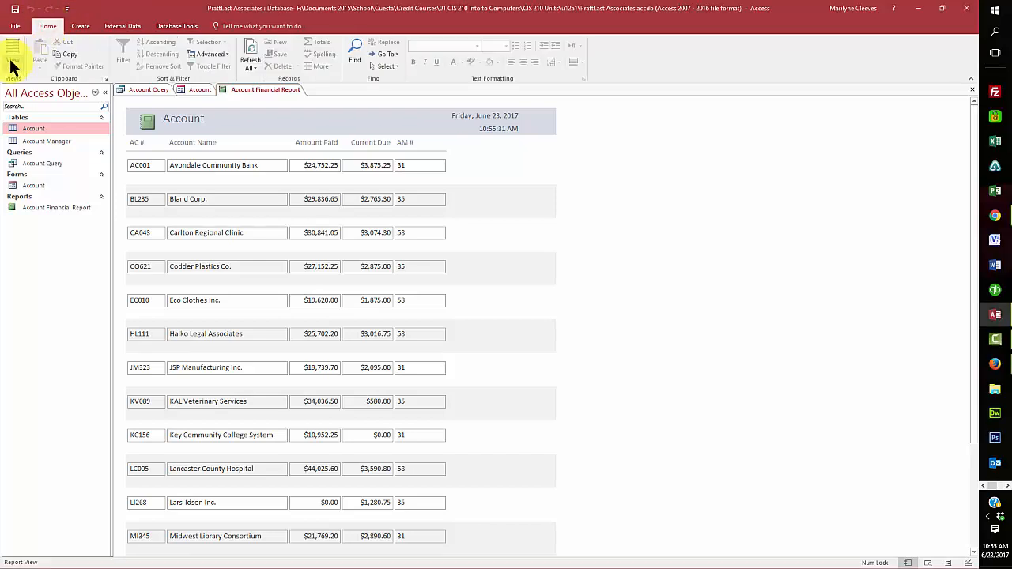
pyautogui.click(12, 63)
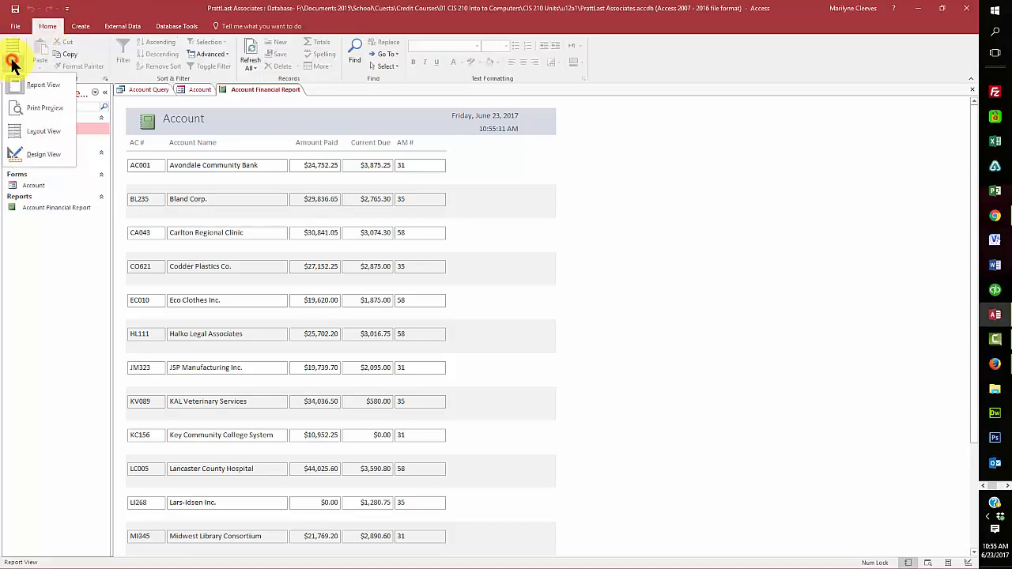
pyautogui.click(35, 154)
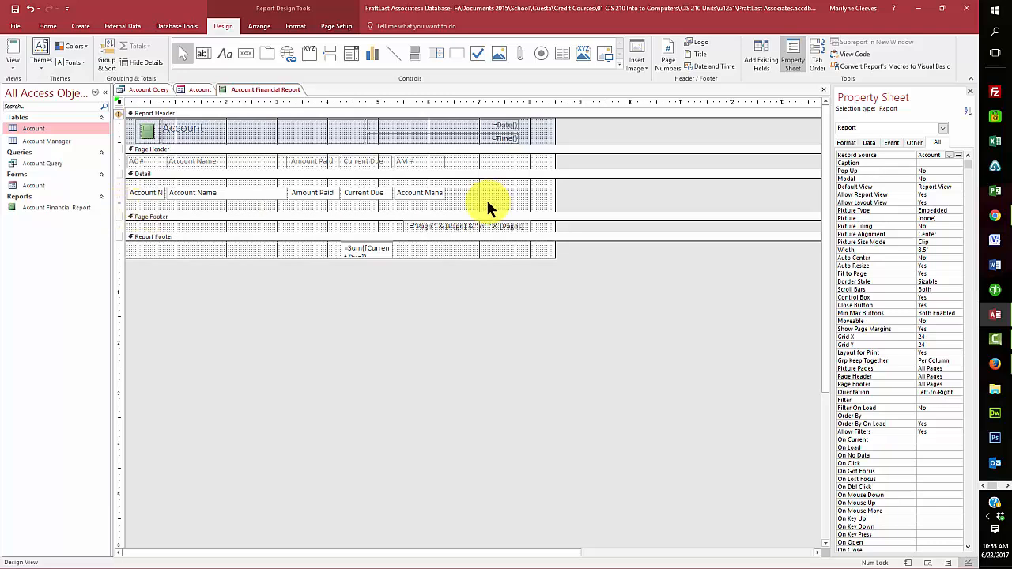
pyautogui.moveTo(516, 197); pyautogui.dragTo(122, 142)
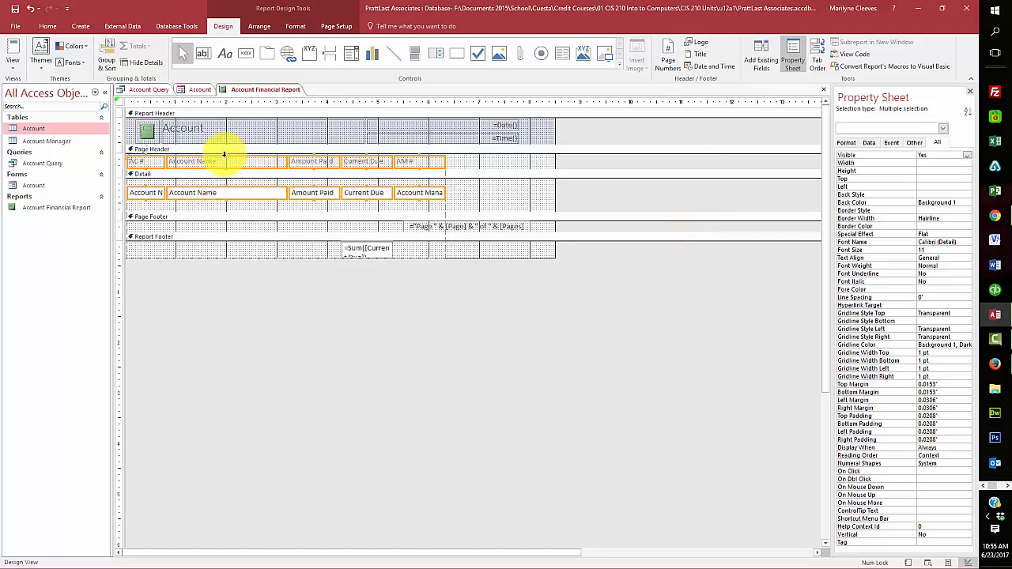
pyautogui.moveTo(237, 165); pyautogui.dragTo(275, 168)
pyautogui.click(486, 206)
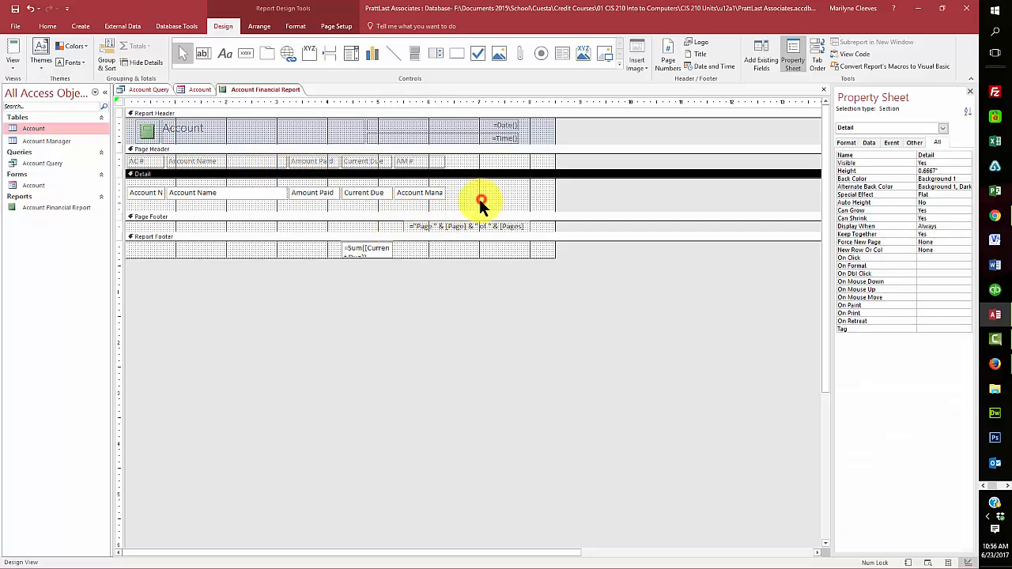
# - Move the row of Detail text boxes up to a Top position of 0.0208" and shorten the Detail section to fit them
pyautogui.moveTo(124, 201); pyautogui.dragTo(460, 177)
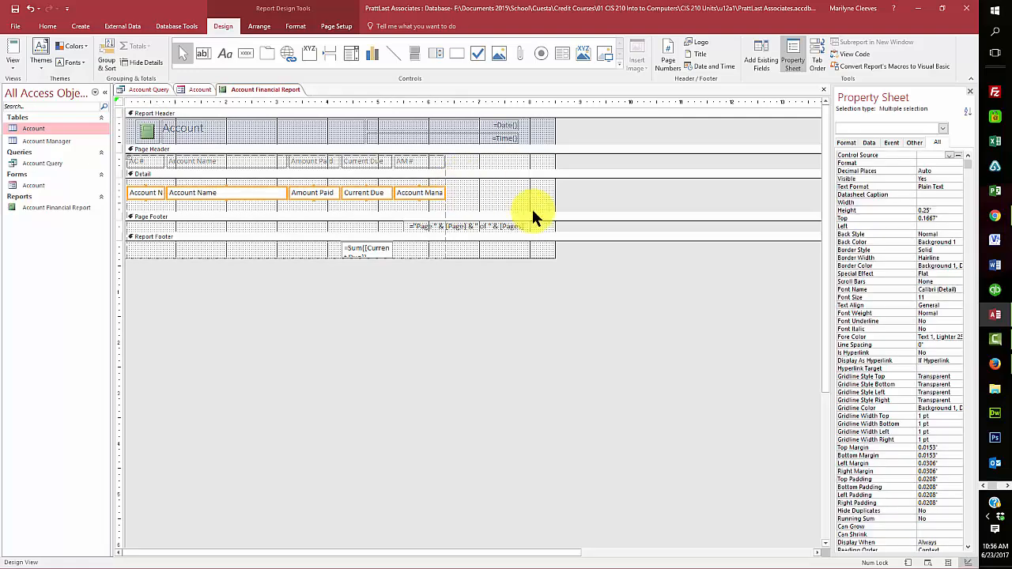
pyautogui.moveTo(276, 194); pyautogui.dragTo(279, 187)
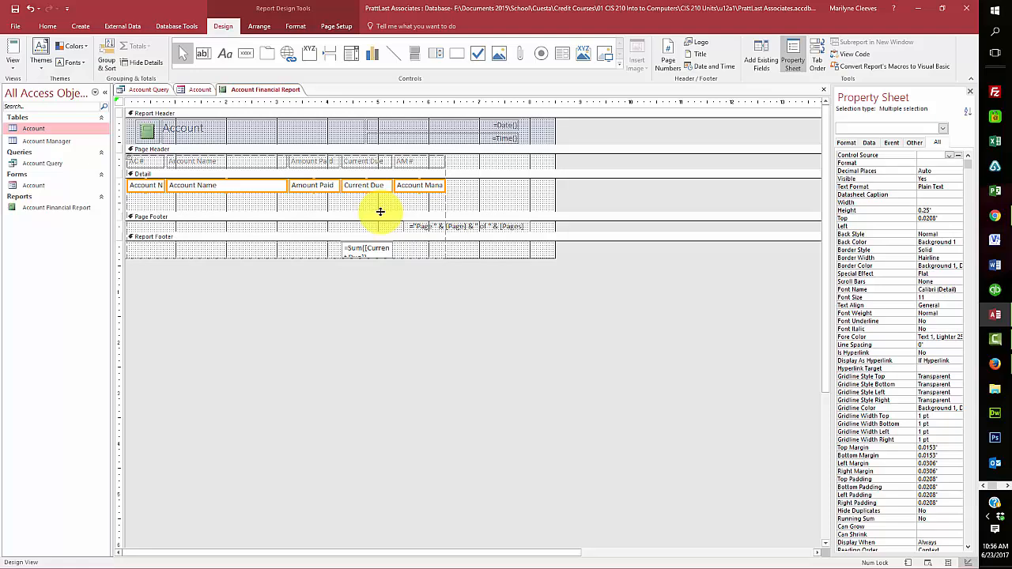
pyautogui.moveTo(380, 212); pyautogui.dragTo(381, 194)
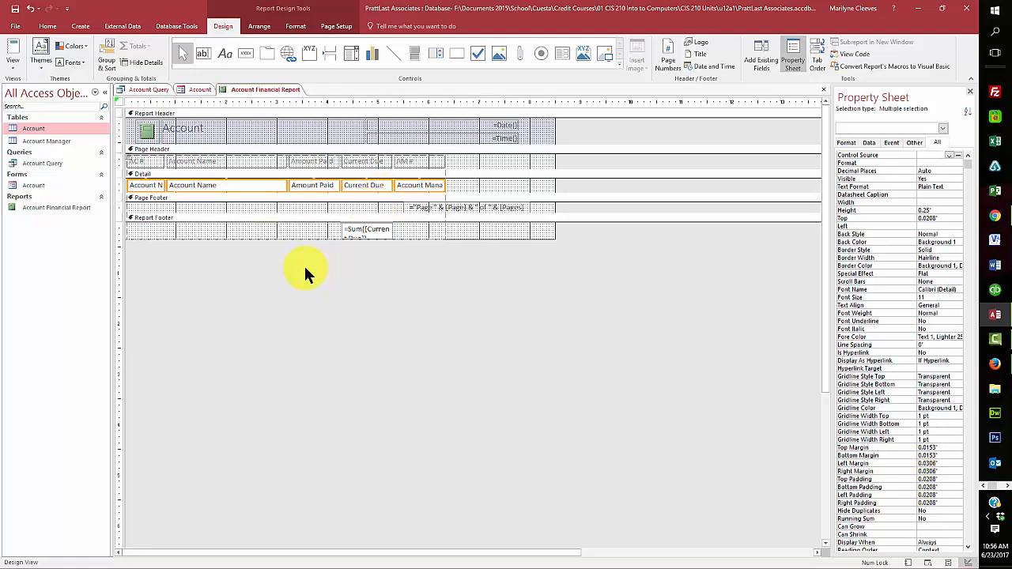
# - Switch the report to Layout View and look for a way to total the empty footer cell under Amount Paid
pyautogui.click(11, 63)
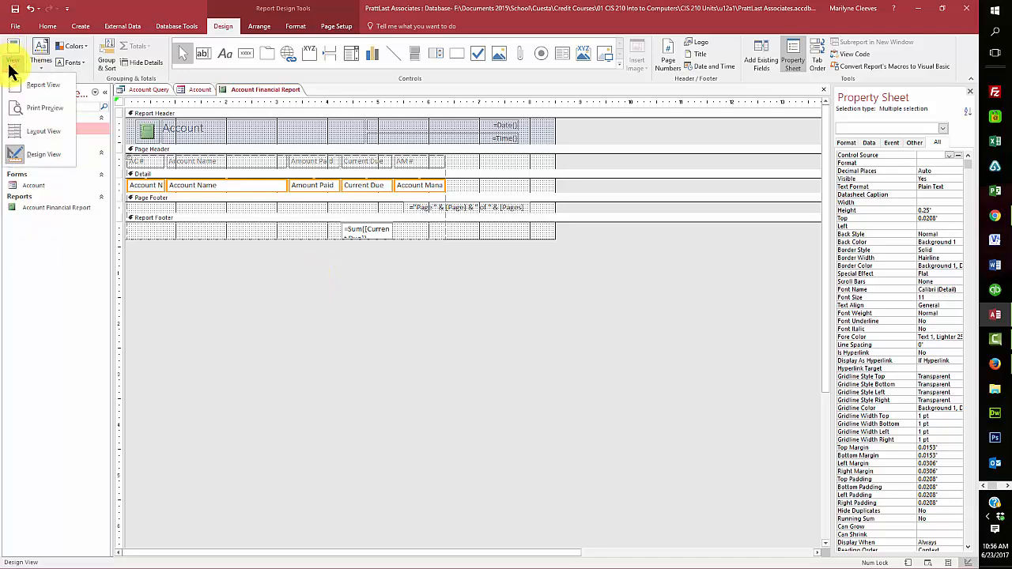
pyautogui.click(50, 132)
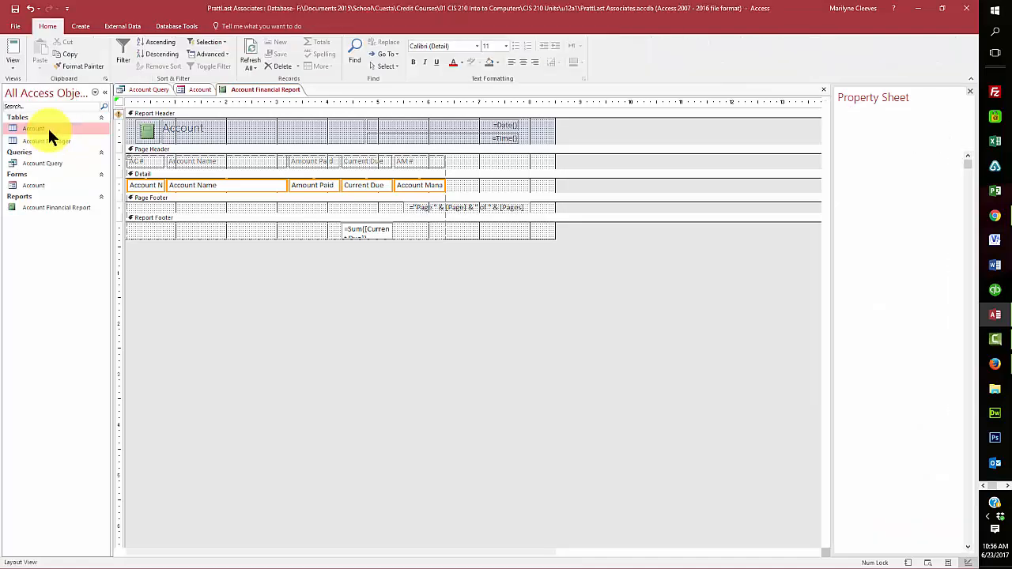
pyautogui.click(327, 384)
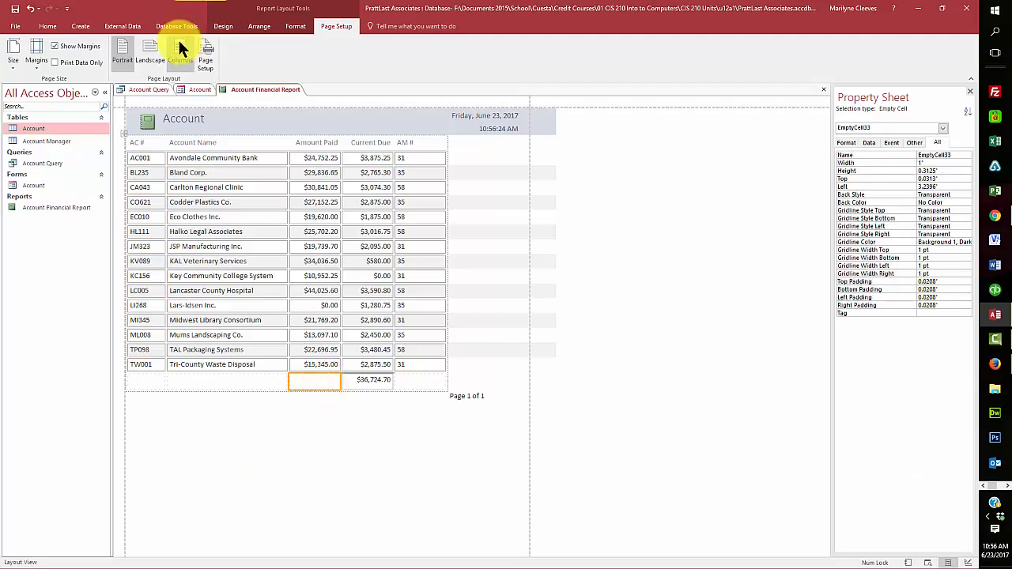
pyautogui.click(82, 27)
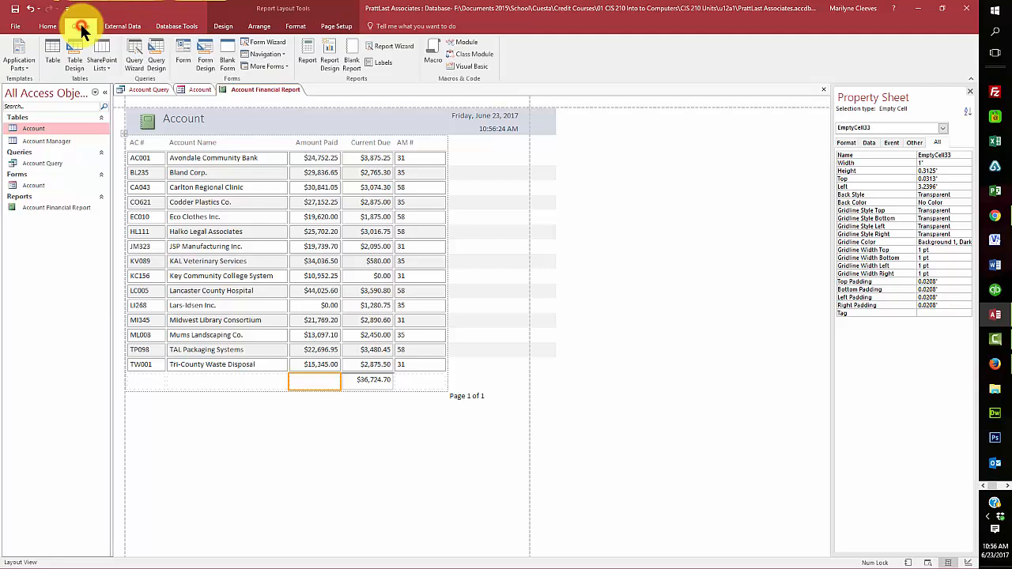
pyautogui.click(126, 26)
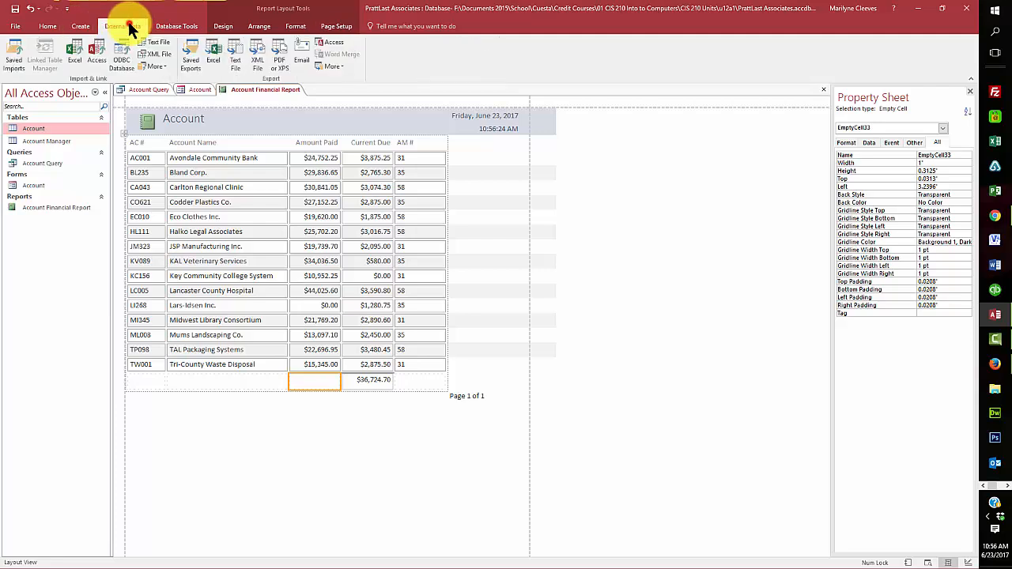
pyautogui.click(179, 25)
pyautogui.click(222, 26)
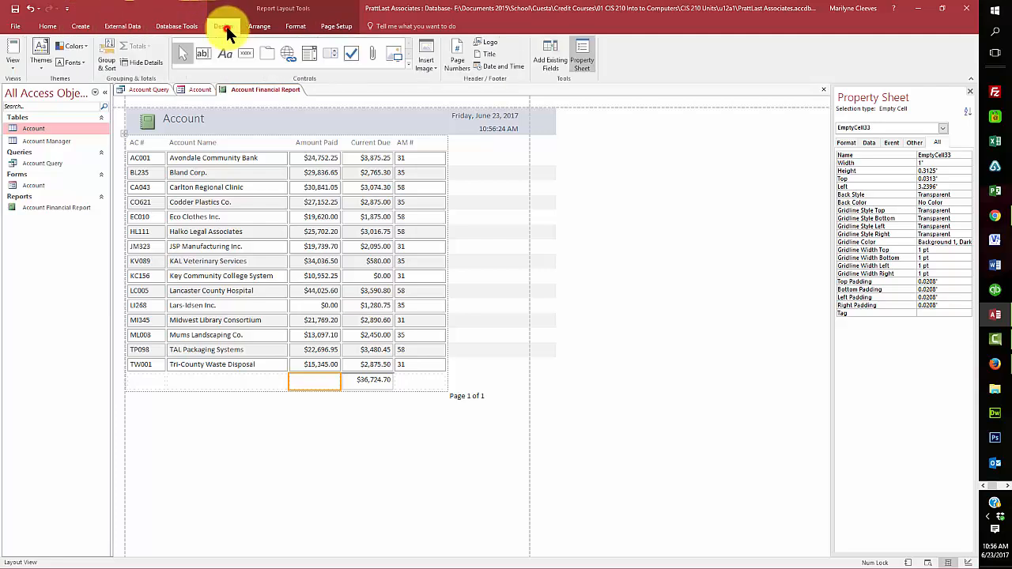
pyautogui.rightClick(317, 380)
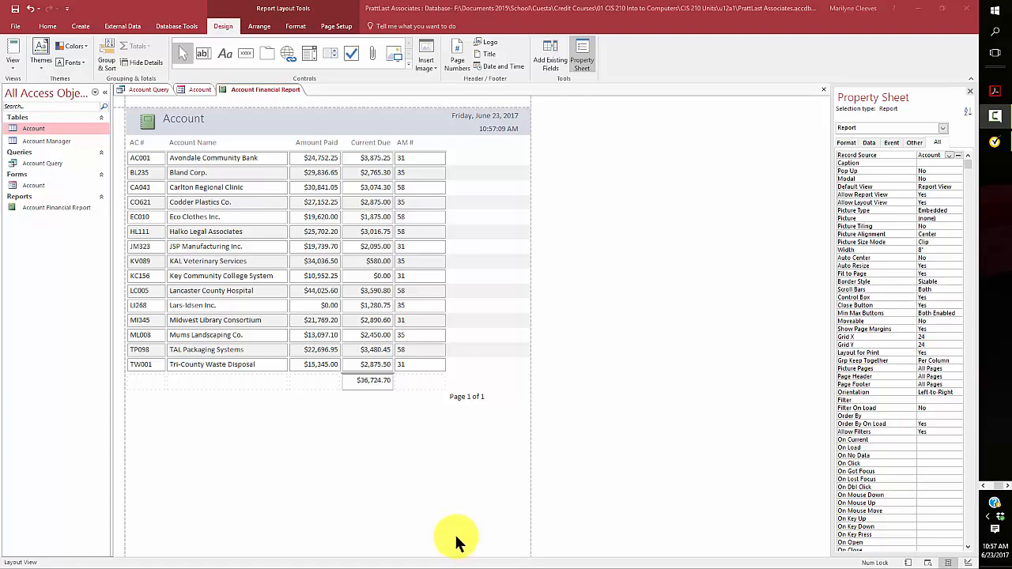
# - Add a Sum total for the Amount Paid column of the report
pyautogui.click(306, 158)
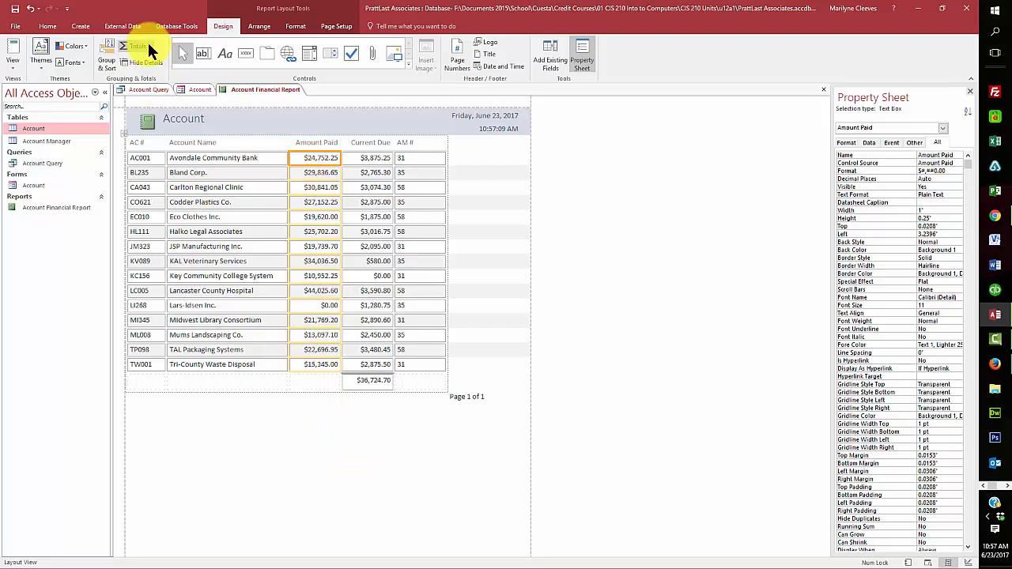
pyautogui.click(147, 46)
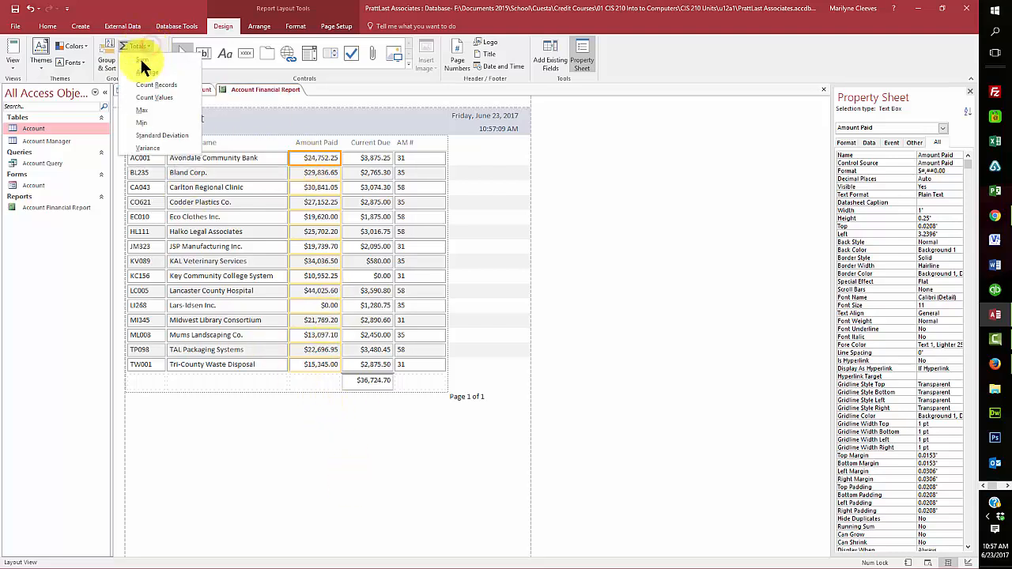
pyautogui.click(140, 62)
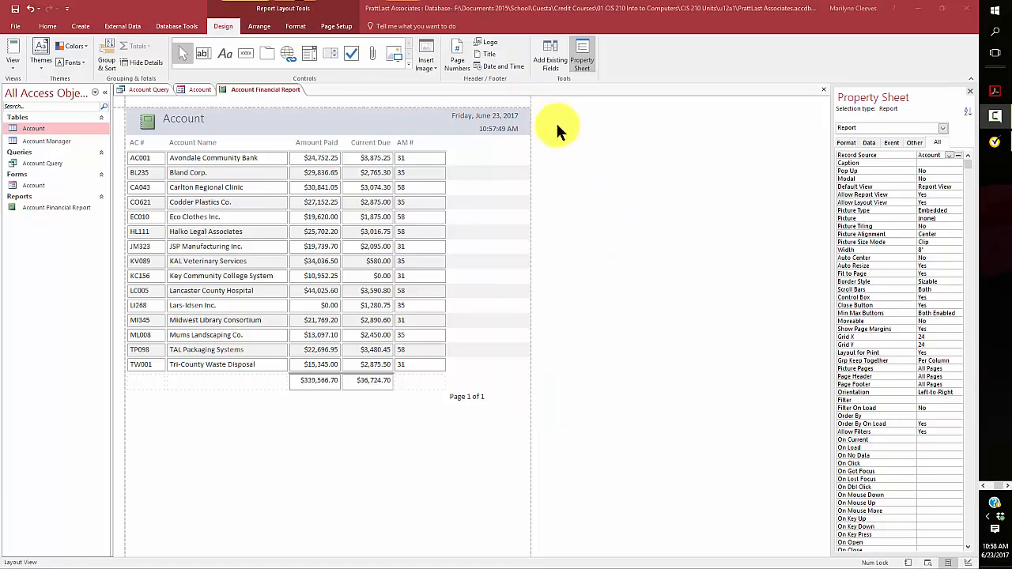
# - Display the Account Financial Report in Print Preview
pyautogui.click(16, 26)
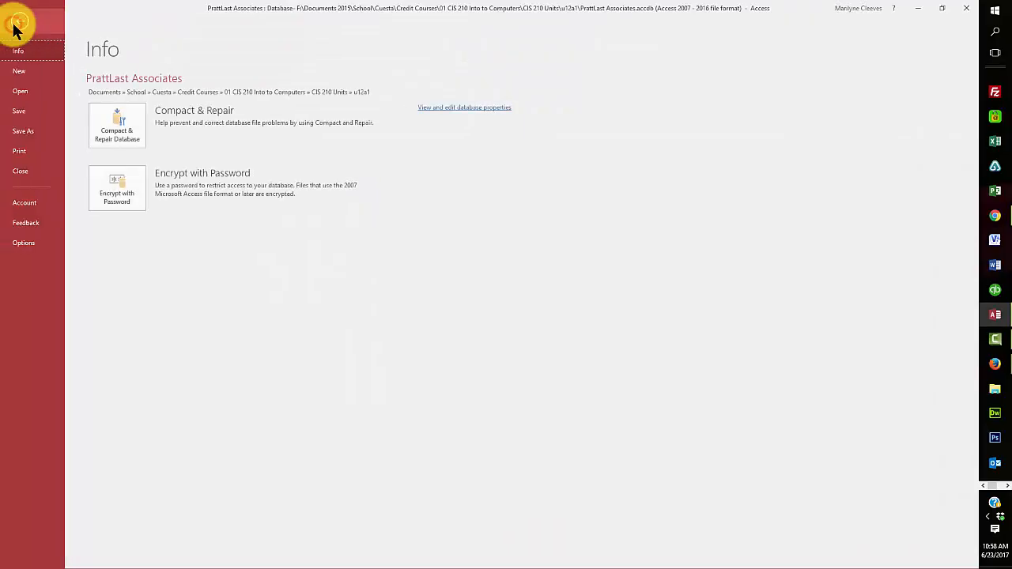
pyautogui.click(20, 152)
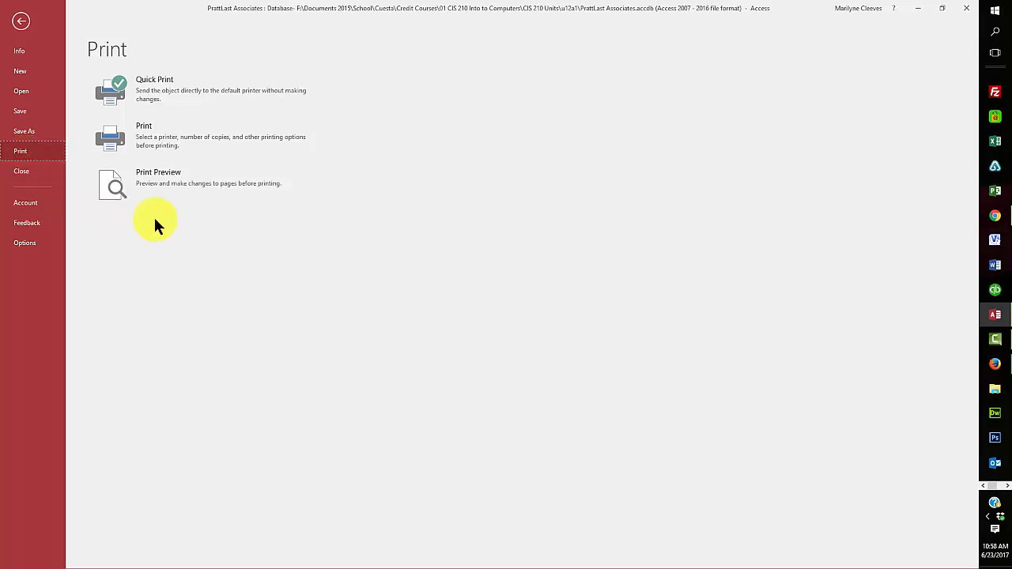
pyautogui.click(113, 188)
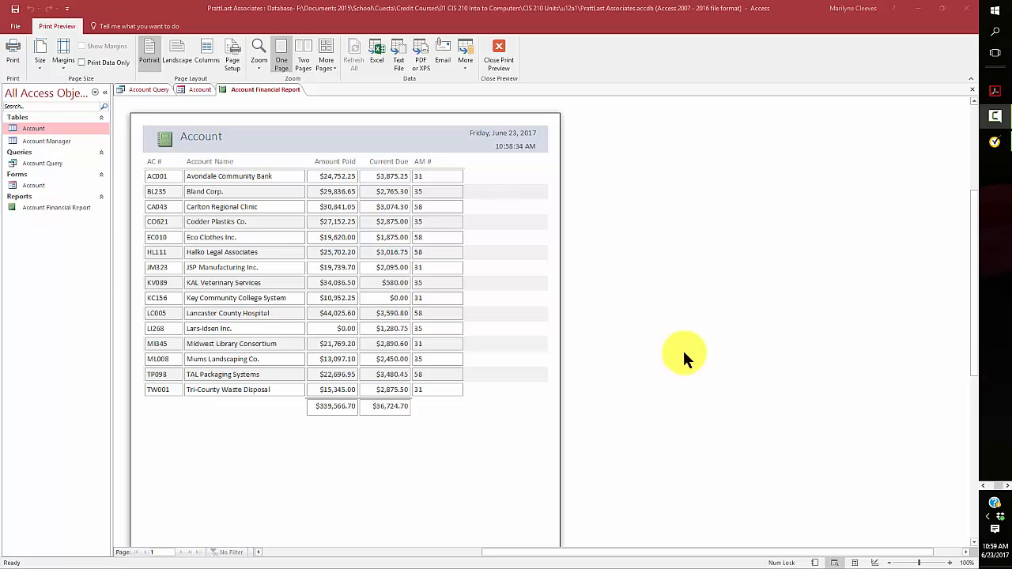
# - Review the Subject, Category and Keywords fields in the database's summary properties, cancel without entering anything, and return to the report preview
pyautogui.click(17, 27)
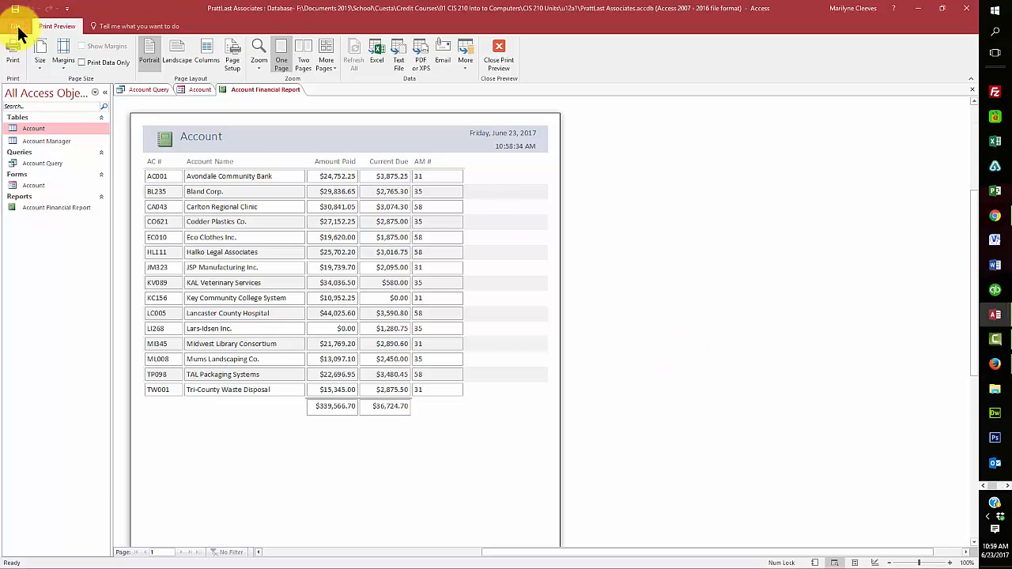
pyautogui.click(19, 30)
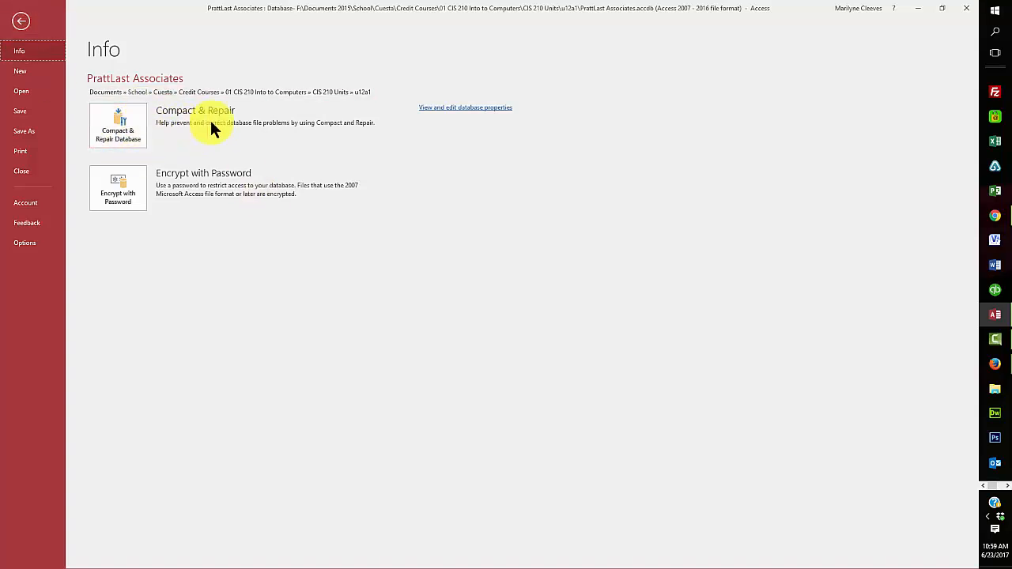
pyautogui.click(459, 108)
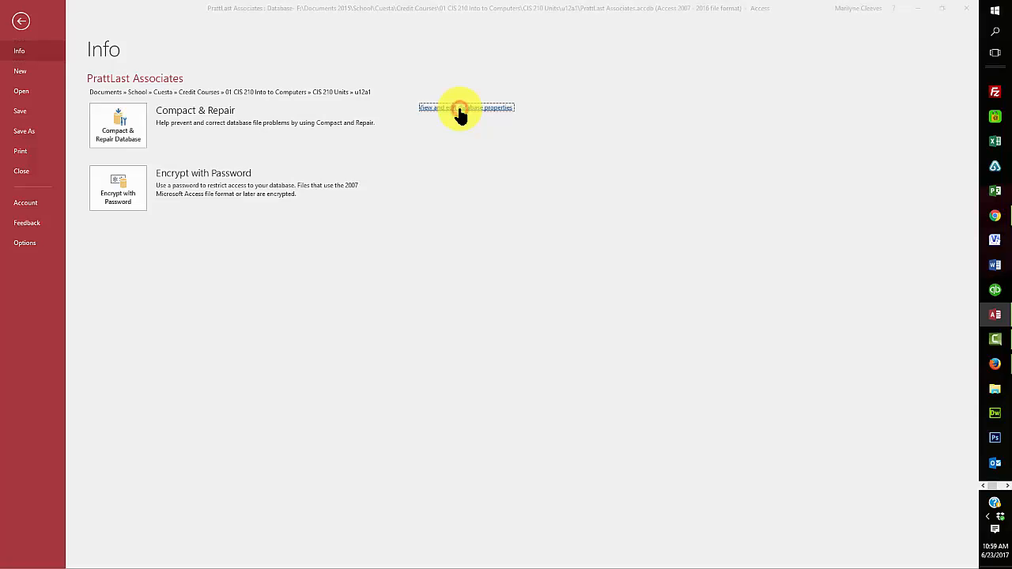
pyautogui.click(446, 221)
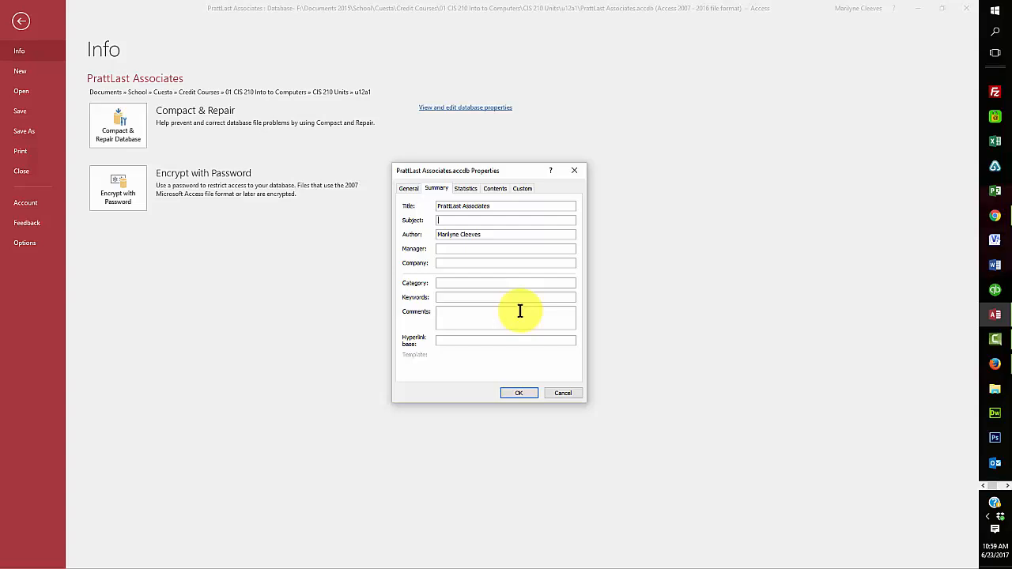
pyautogui.click(447, 283)
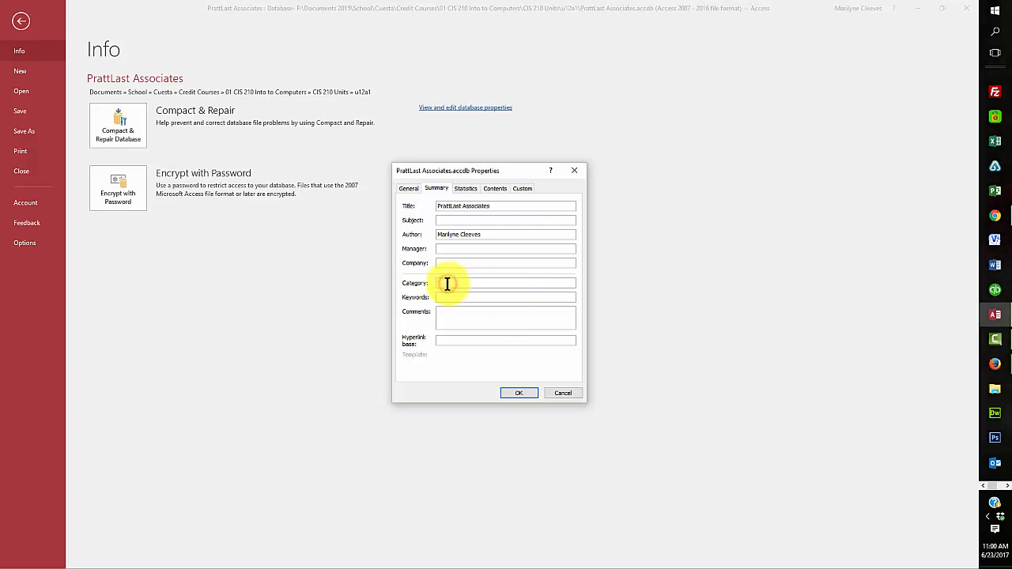
pyautogui.click(440, 298)
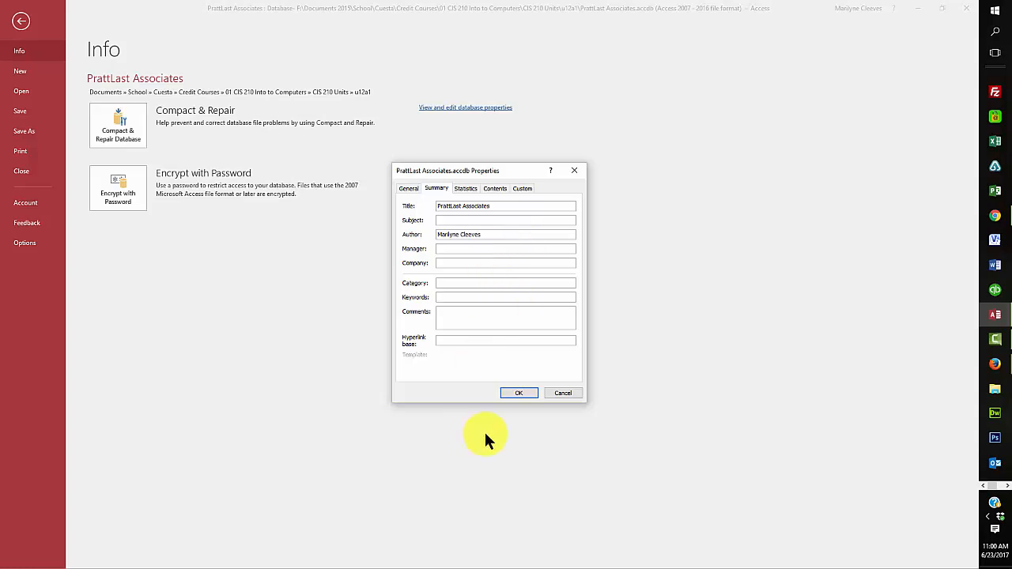
pyautogui.click(562, 393)
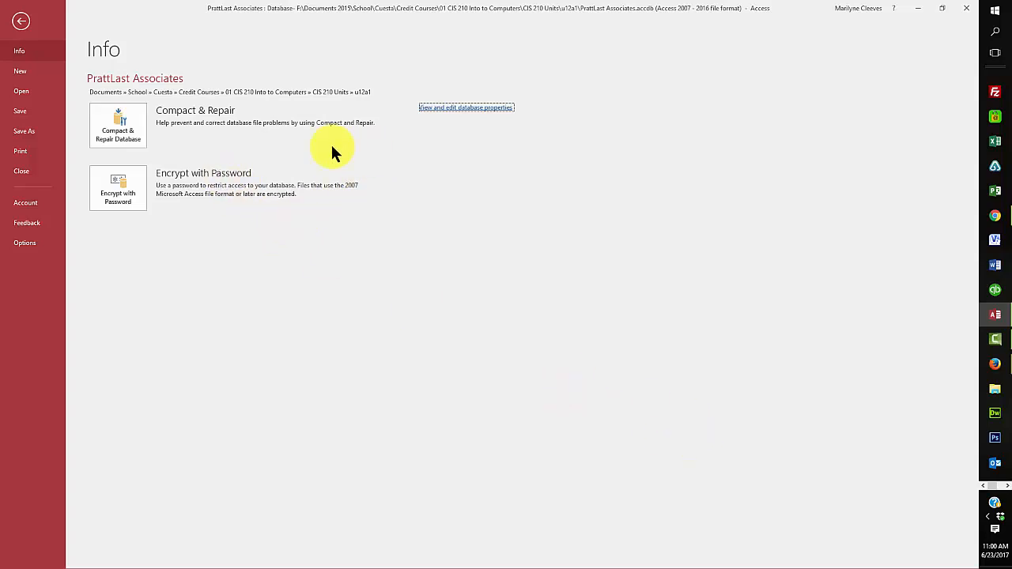
pyautogui.click(20, 19)
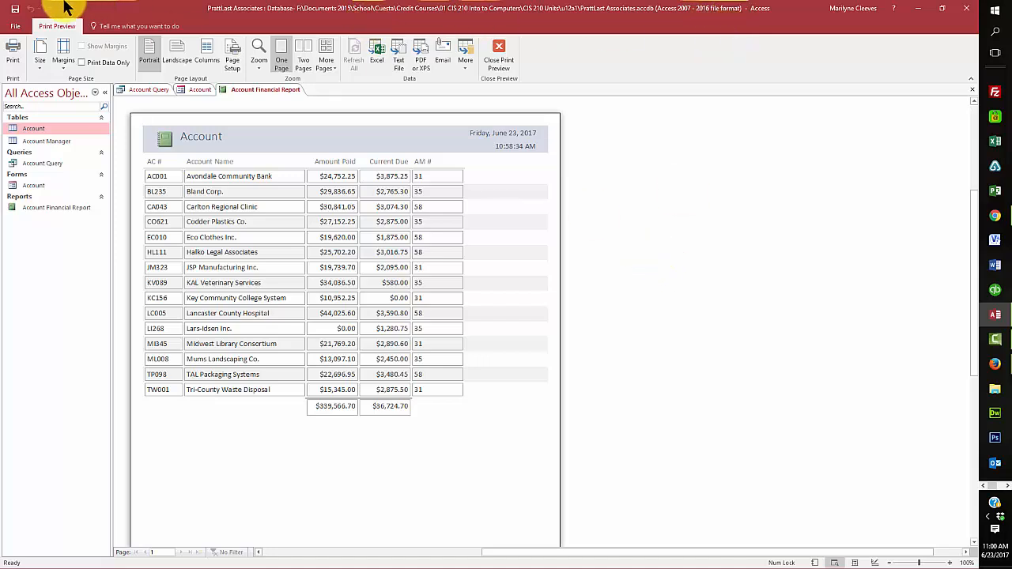
# - Save a copy of the database as PrattLast Associates.accdb in the u13a1 AC Student Files folder, keeping the report's design changes, and enable its content
pyautogui.click(13, 28)
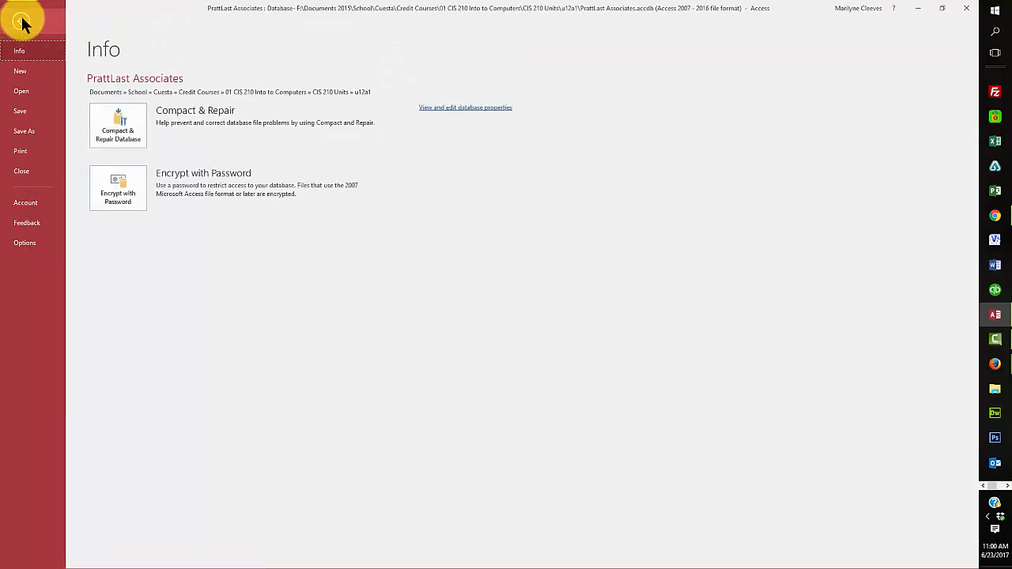
pyautogui.click(24, 131)
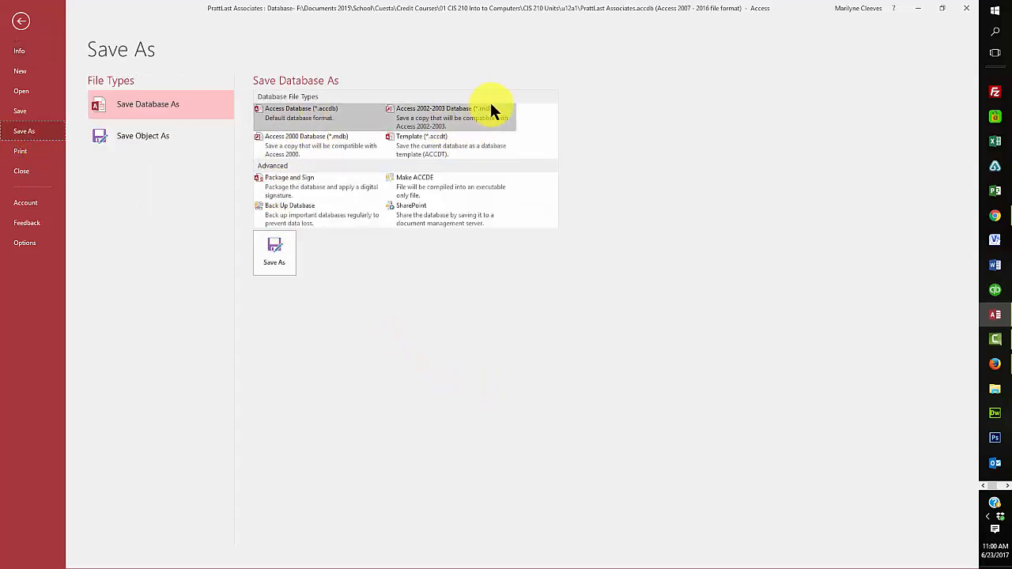
pyautogui.click(272, 252)
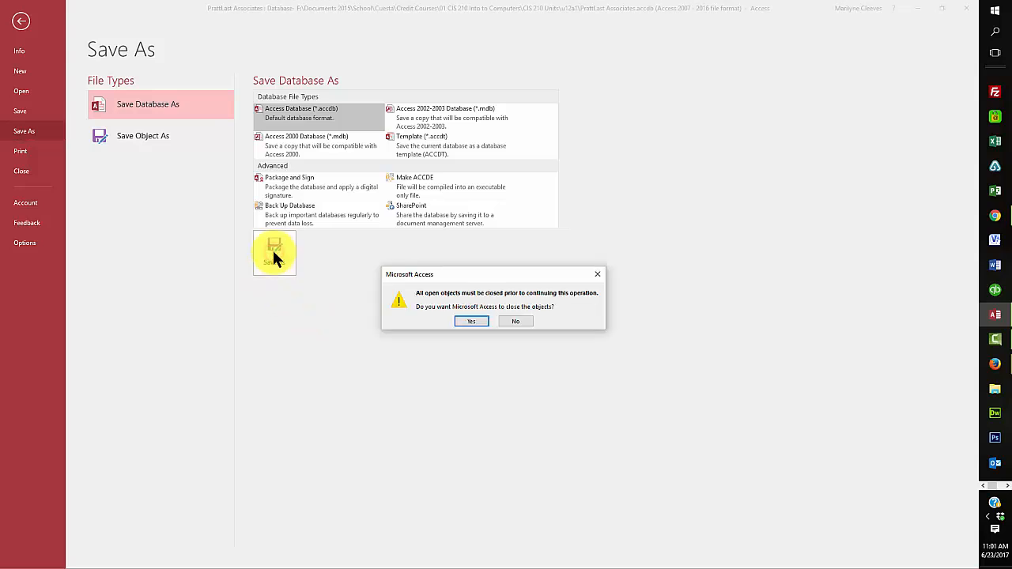
pyautogui.click(473, 322)
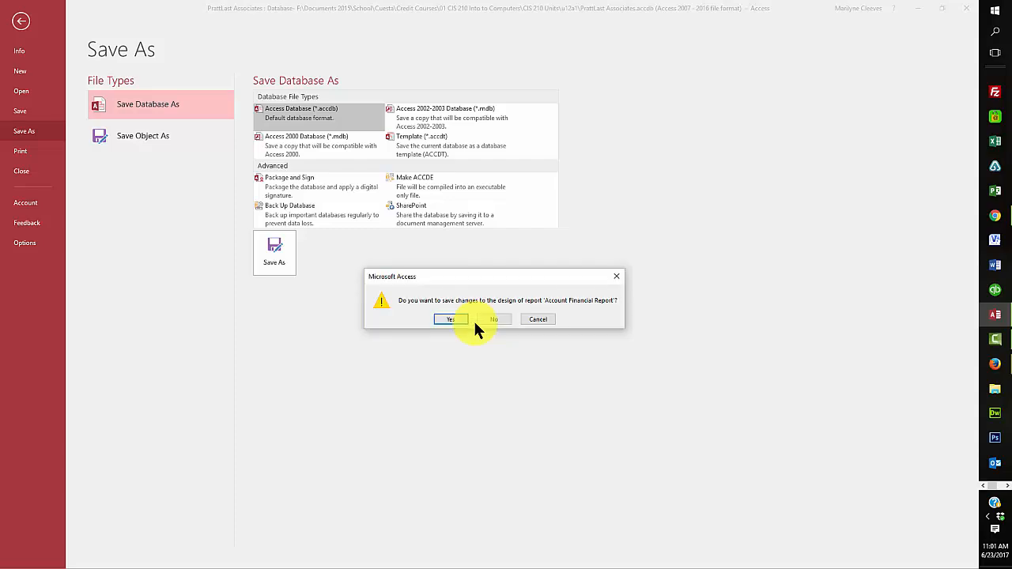
pyautogui.click(451, 320)
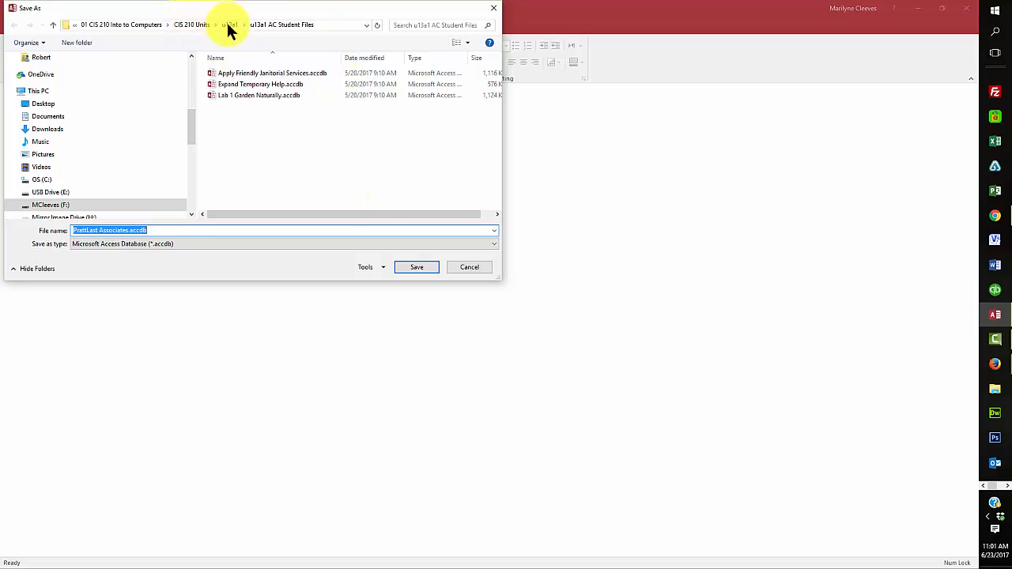
pyautogui.click(419, 270)
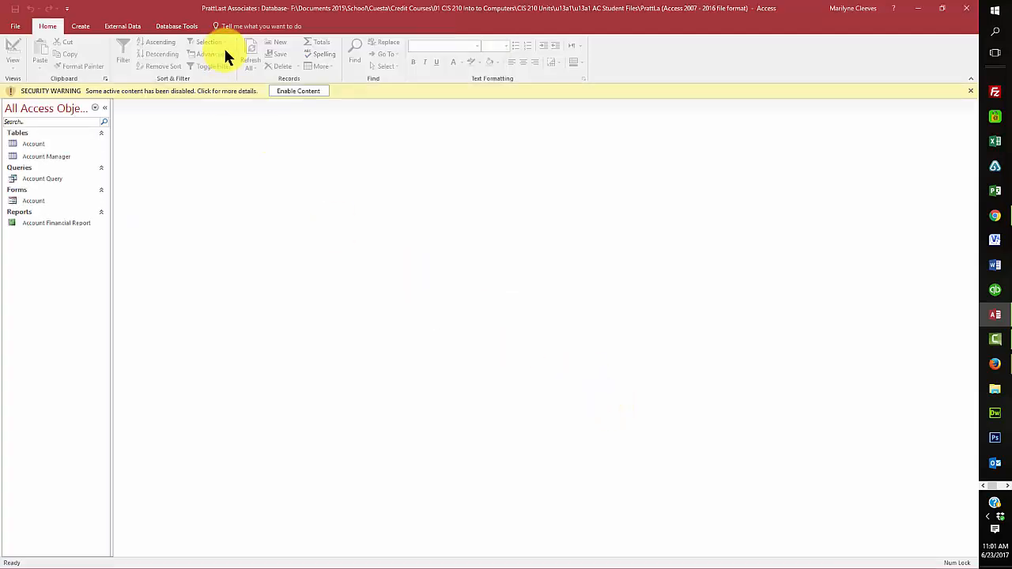
pyautogui.click(288, 91)
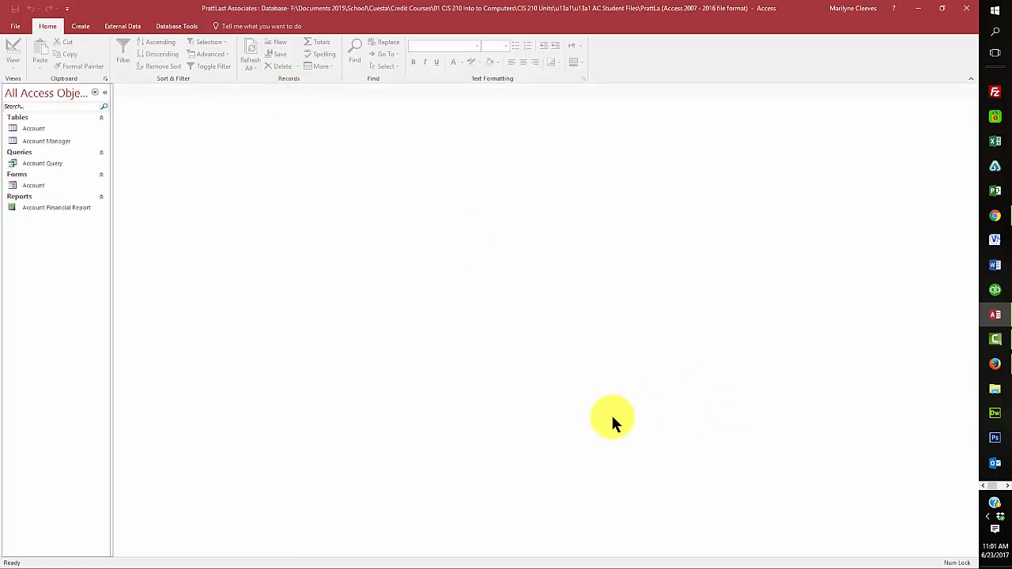